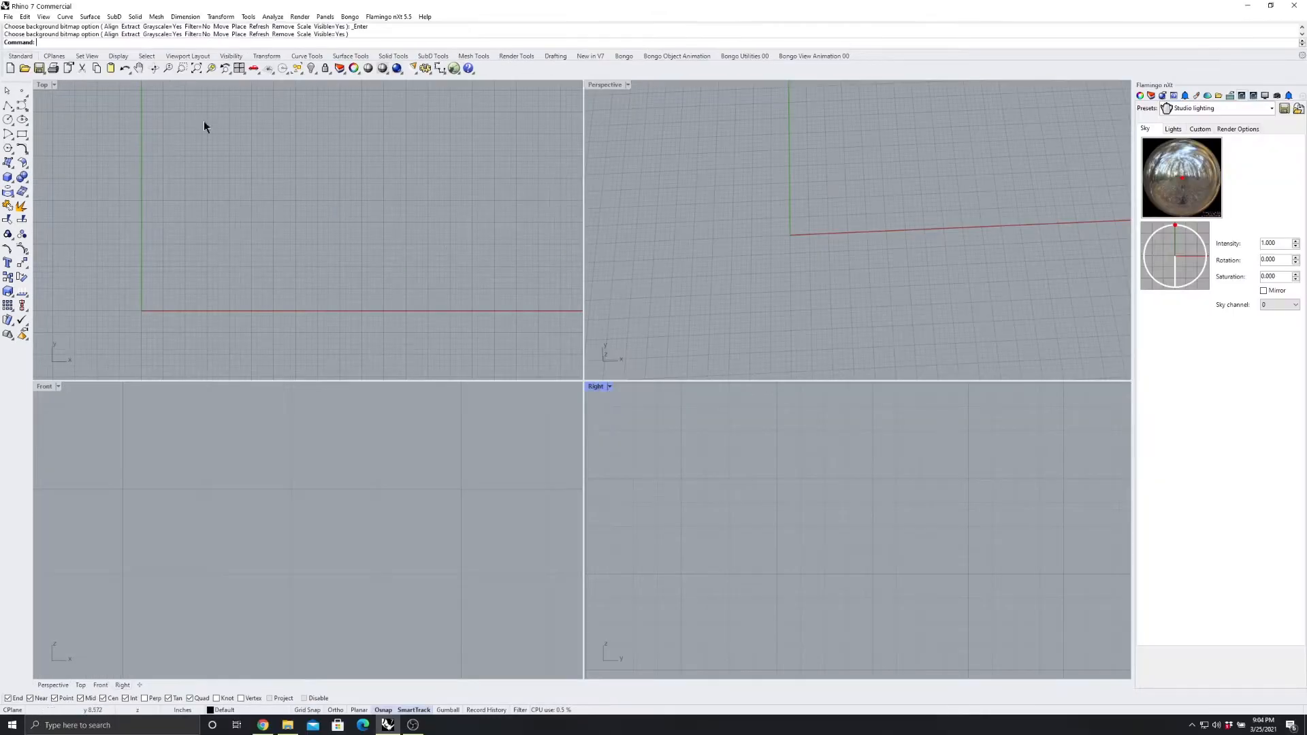
# Maximize the Top viewport and frame the origin with empty grid around it
pyautogui.doubleClick(42, 85)
pyautogui.scroll(-2, 742, 340)
pyautogui.scroll(2, 467, 388)
pyautogui.scroll(-2, 347, 369)
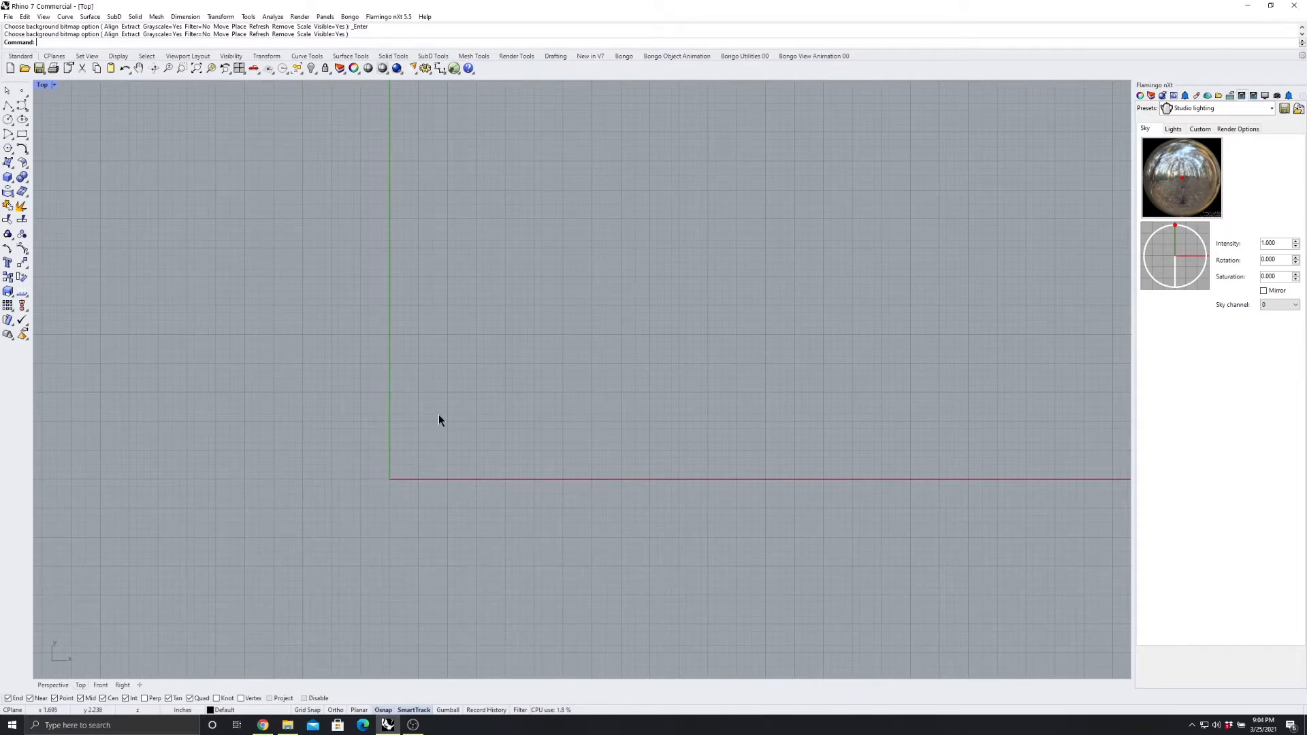
pyautogui.scroll(2, 484, 439)
pyautogui.scroll(1, 426, 401)
pyautogui.scroll(-1, 426, 400)
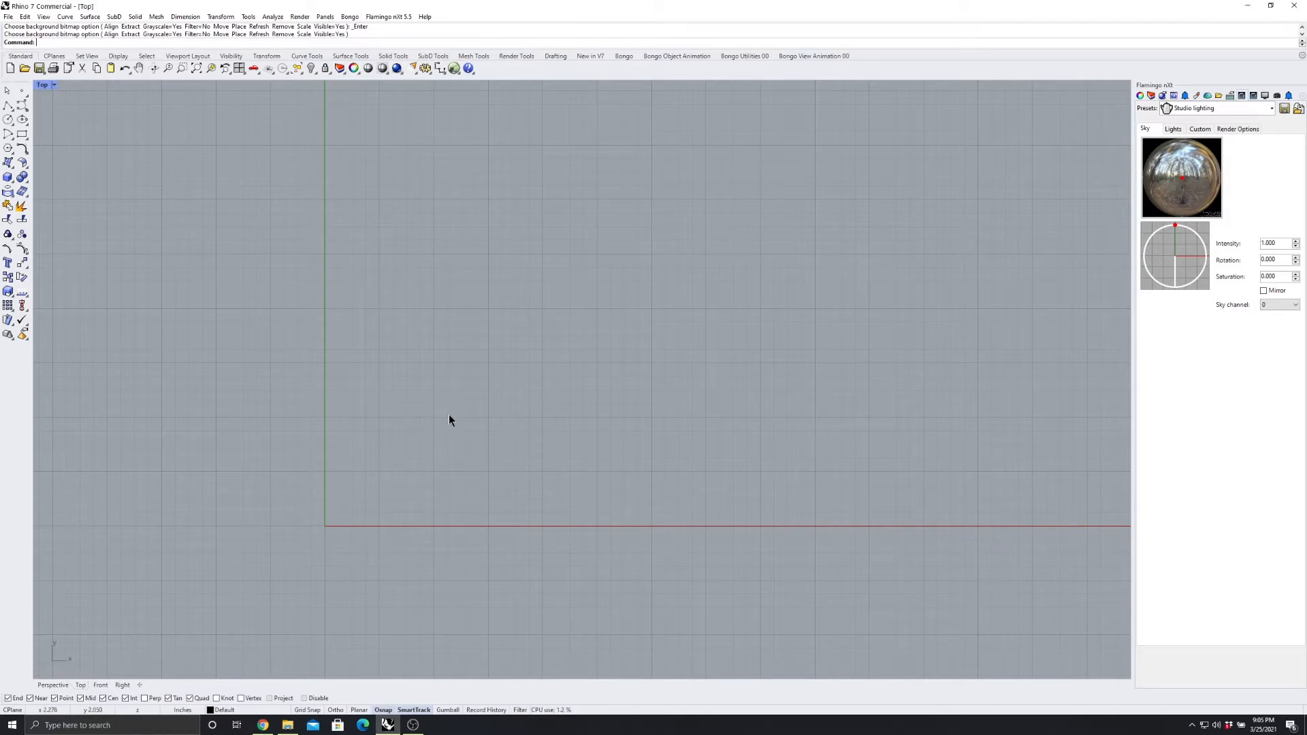
pyautogui.scroll(2, 456, 416)
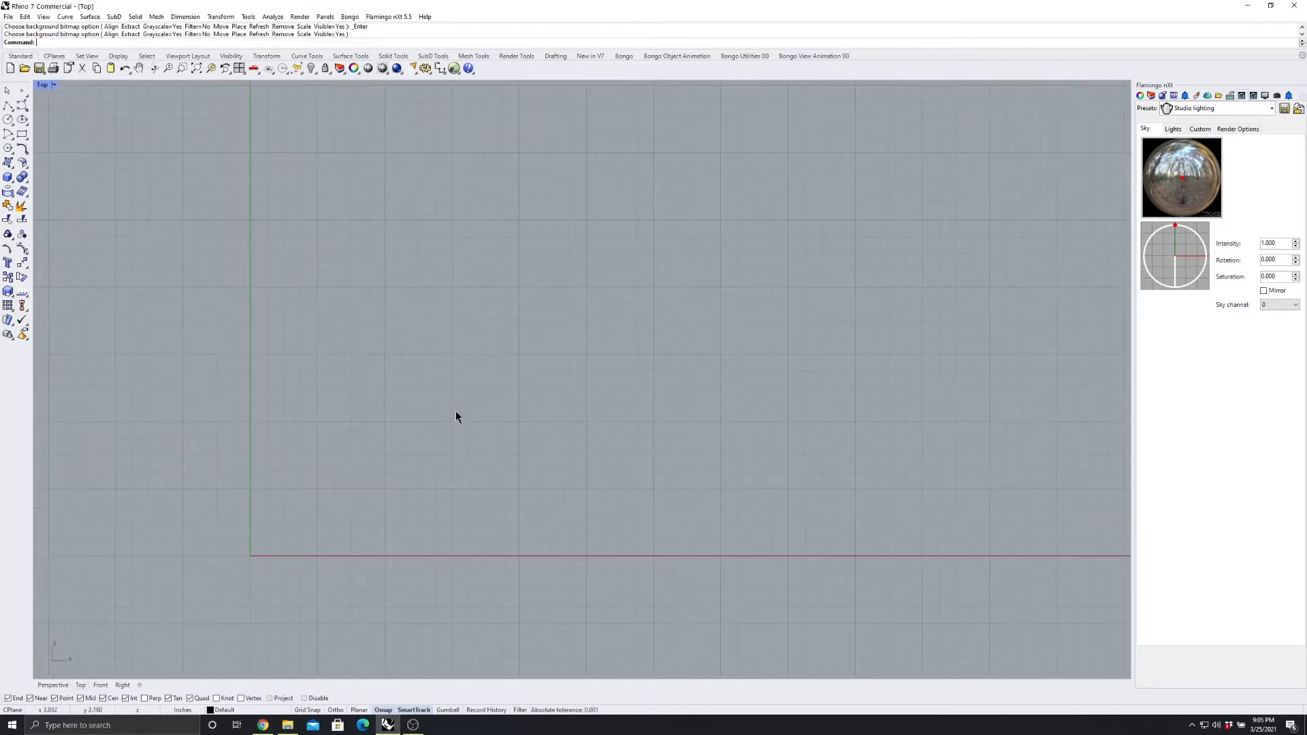
pyautogui.scroll(-1, 314, 447)
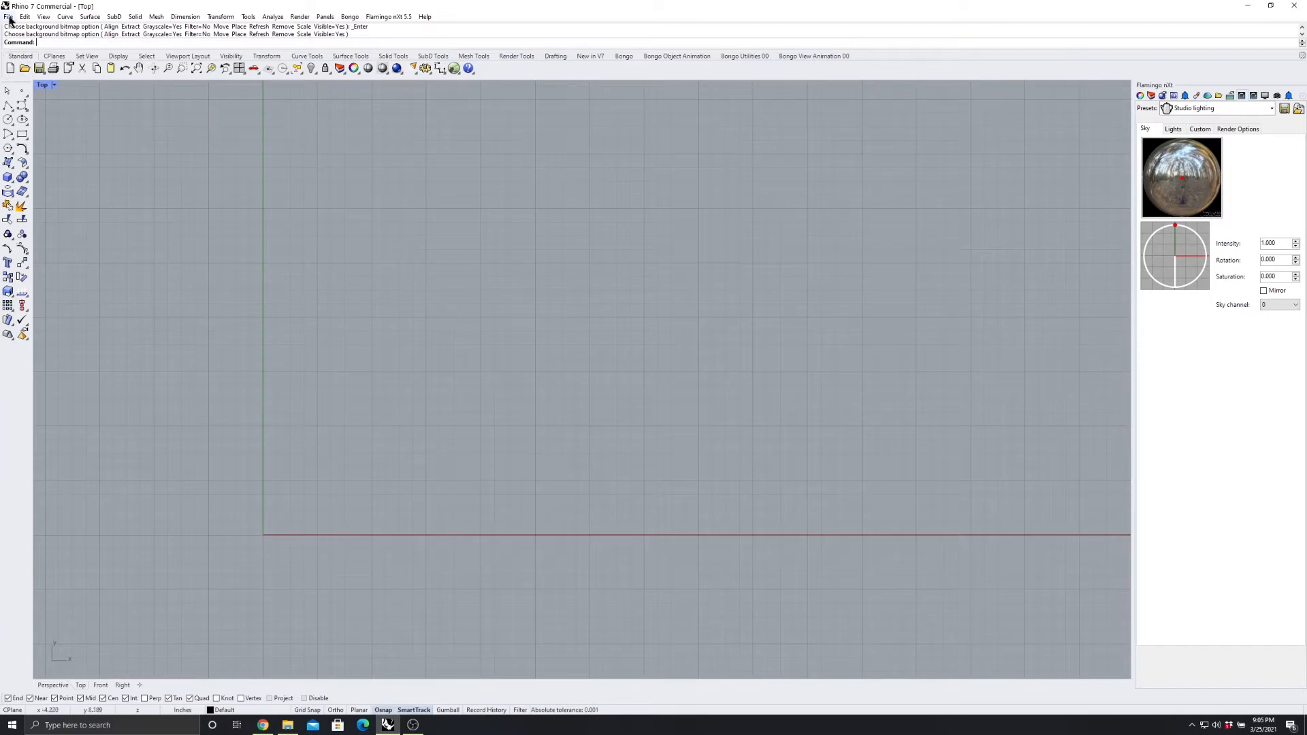
# Start placing a background bitmap in the Top viewport using the washington-state-outline image
pyautogui.click(44, 17)
pyautogui.moveTo(90, 191)
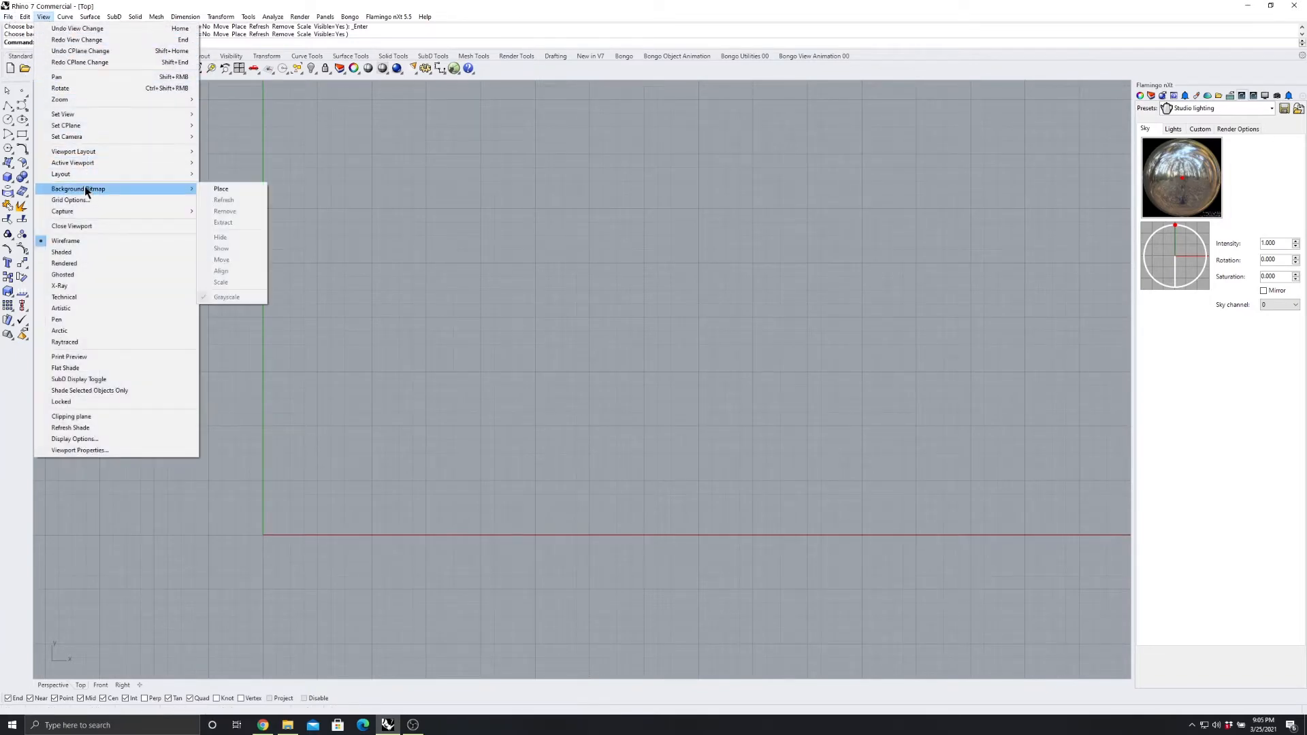
pyautogui.click(225, 190)
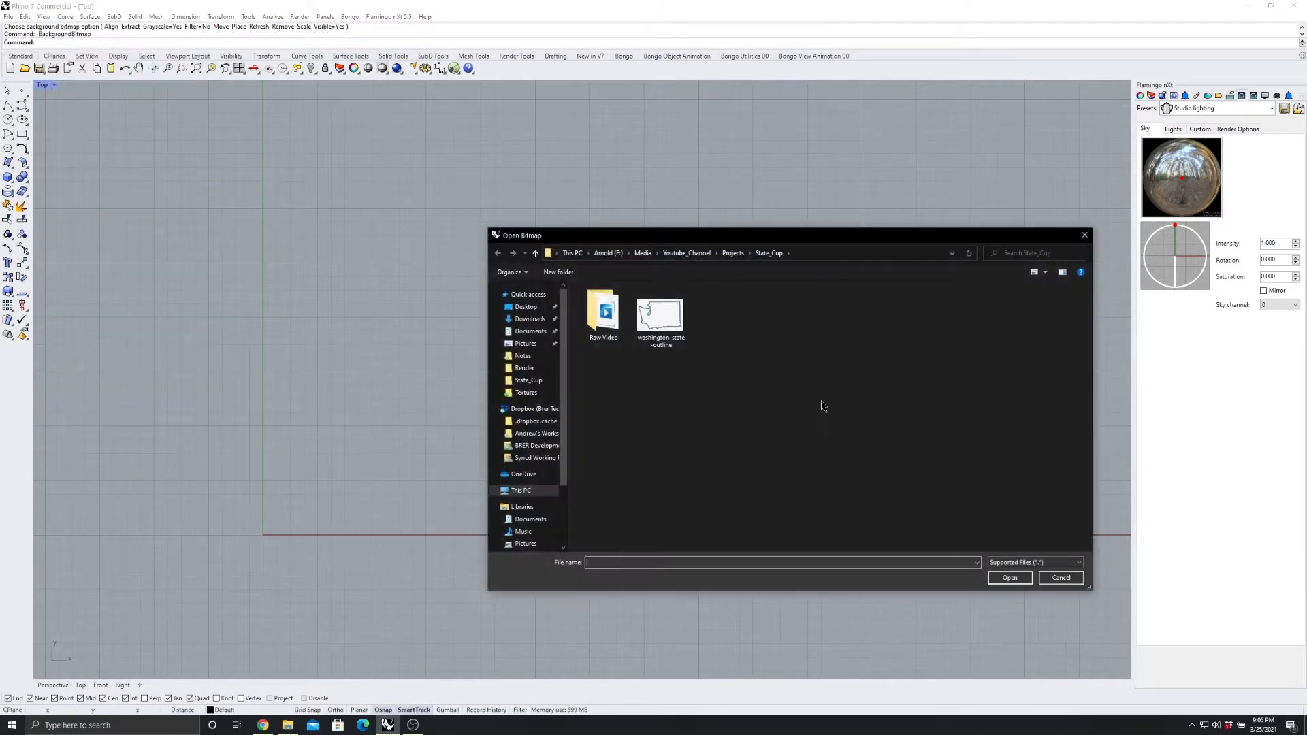
pyautogui.click(657, 326)
pyautogui.click(1008, 577)
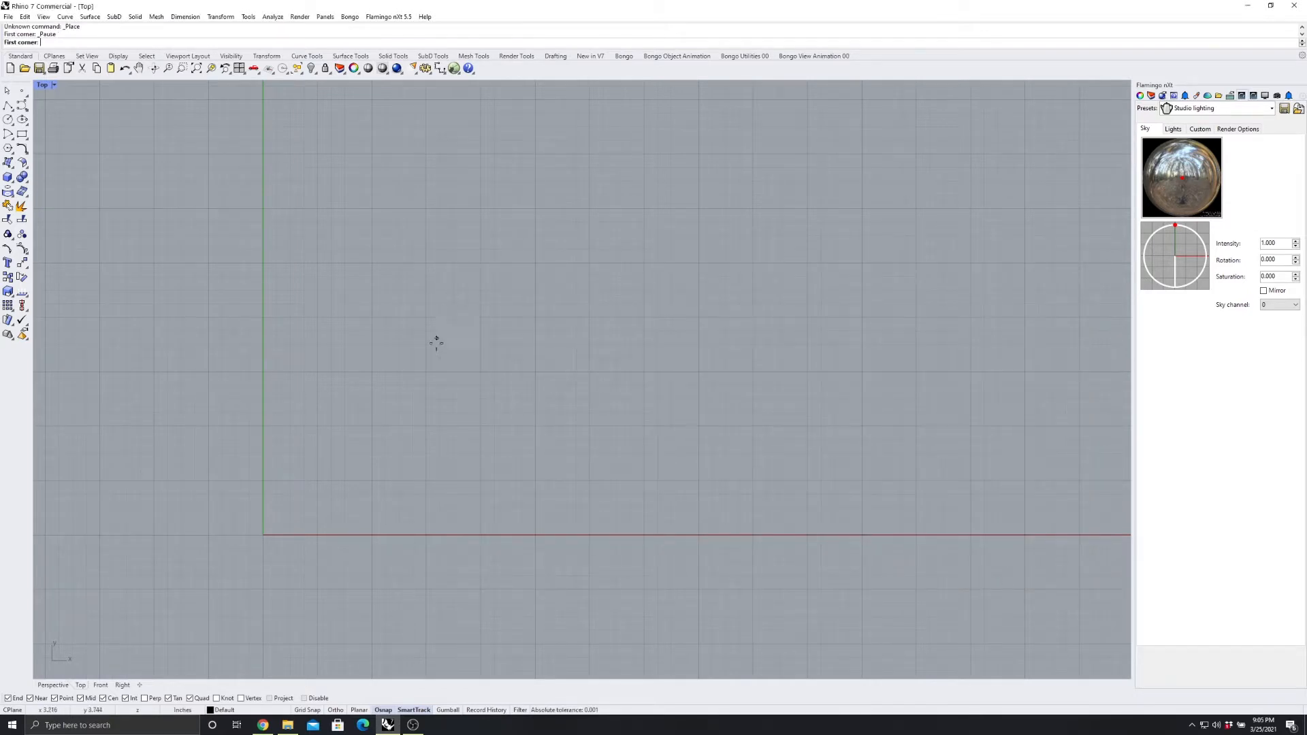
# Turn on Grid Snap and place the image from the origin, making it 4.5 inches wide along the X axis
pyautogui.scroll(-2, 389, 410)
pyautogui.scroll(4, 389, 447)
pyautogui.scroll(-2, 397, 538)
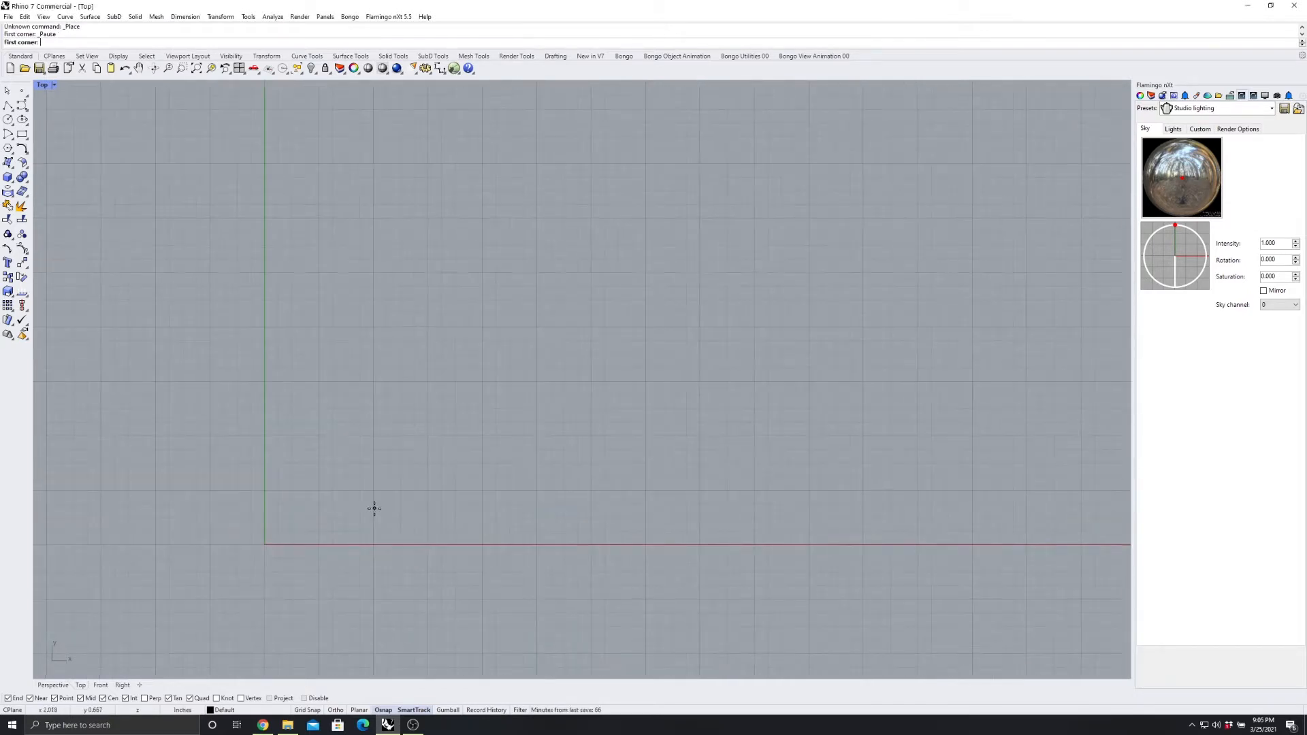
pyautogui.scroll(-1, 578, 370)
pyautogui.scroll(3, 583, 417)
pyautogui.scroll(-2, 582, 417)
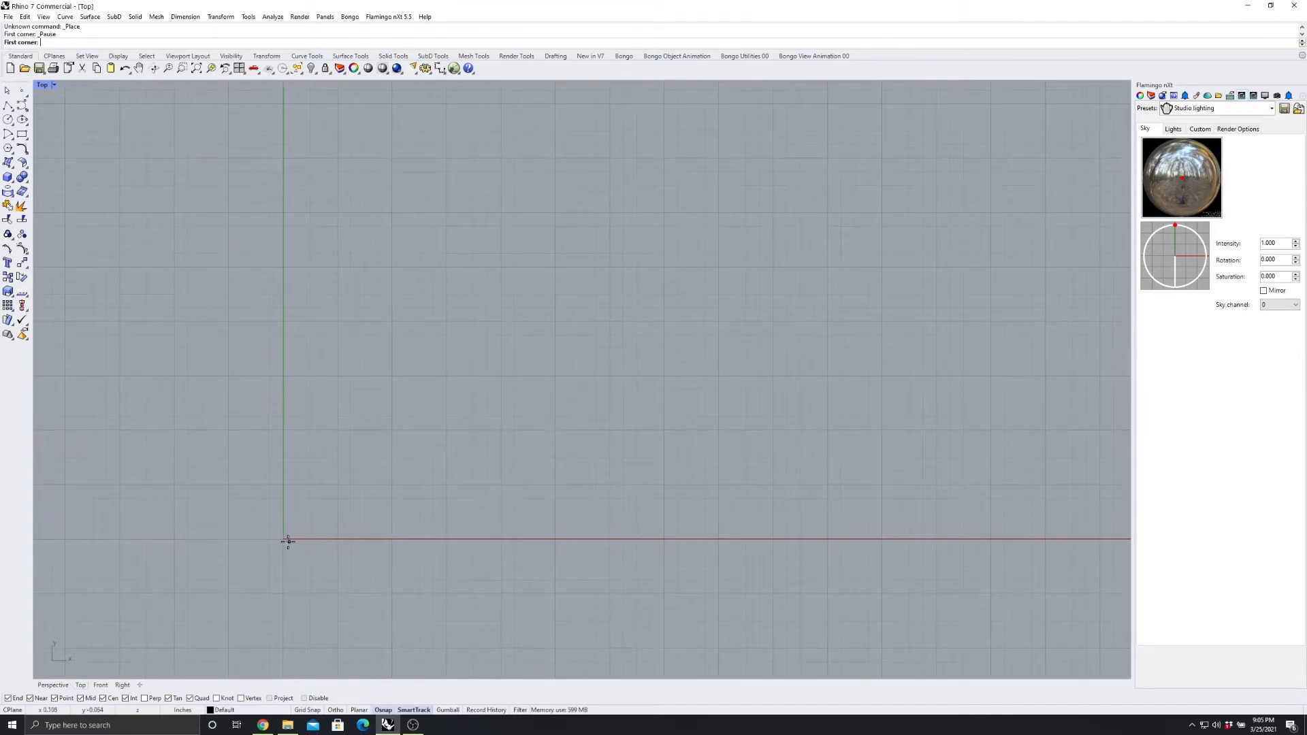
pyautogui.click(308, 710)
pyautogui.click(284, 539)
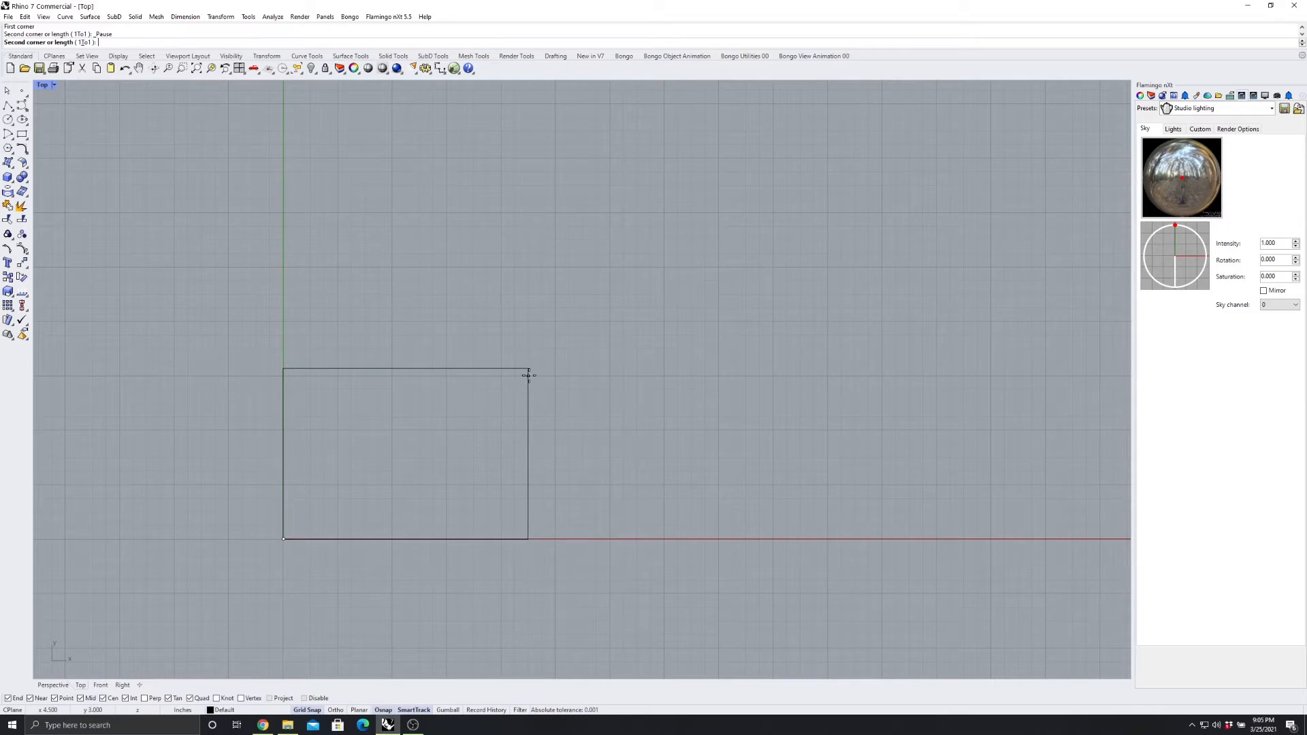
pyautogui.scroll(2, 529, 375)
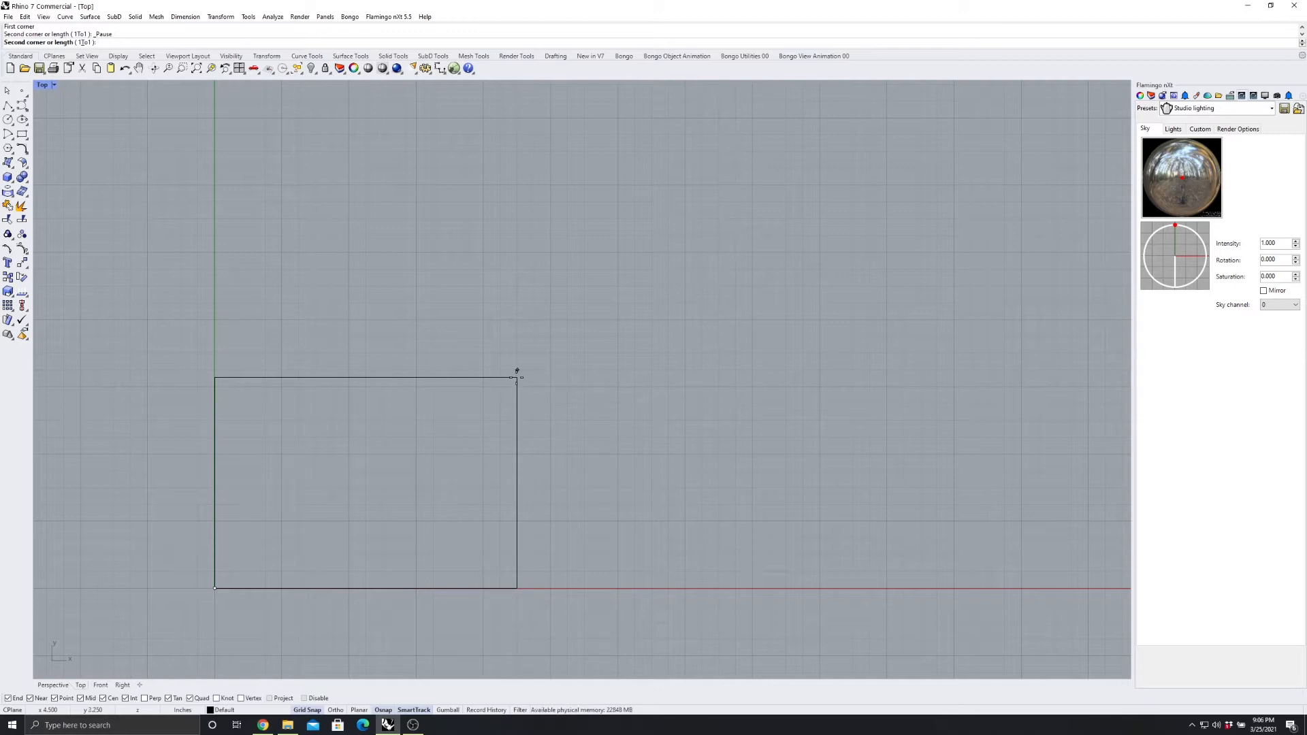
pyautogui.click(517, 377)
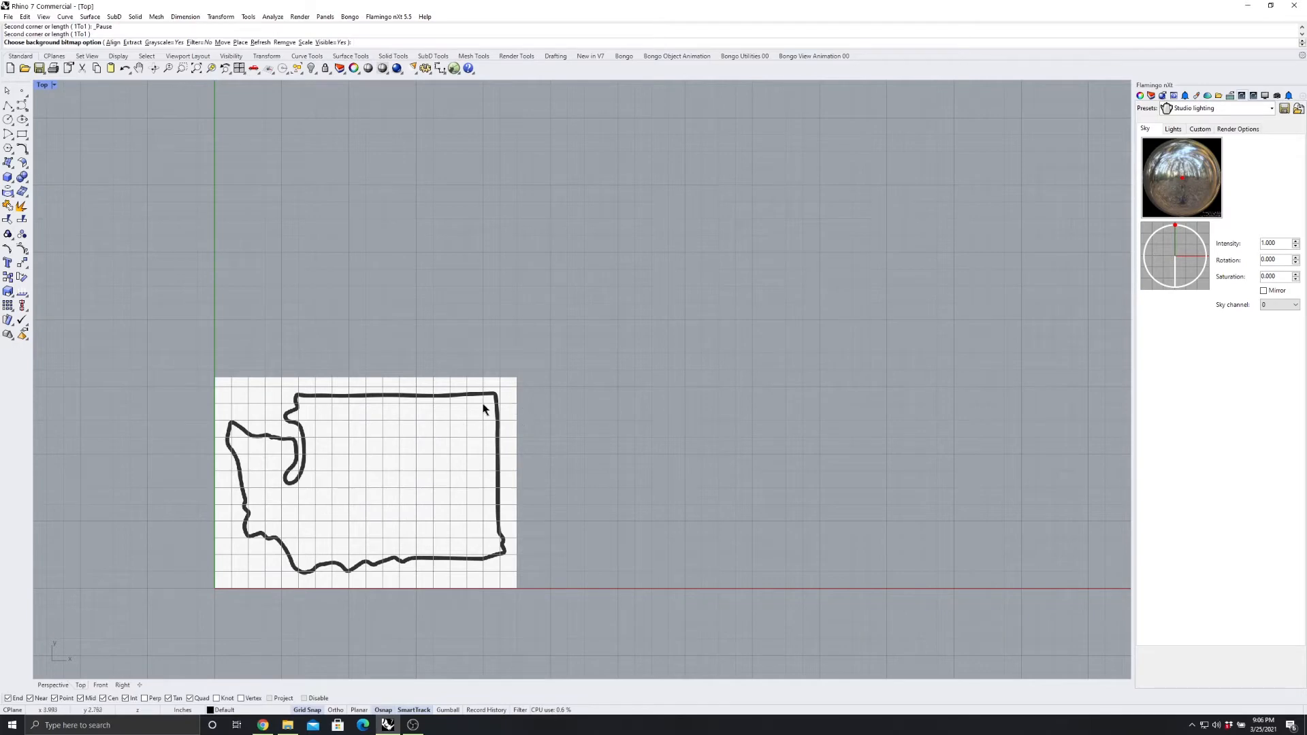
# Inspect the placed state outline image against the grid
pyautogui.scroll(3, 307, 538)
pyautogui.scroll(-1, 388, 451)
pyautogui.scroll(3, 383, 451)
pyautogui.scroll(-2, 439, 390)
pyautogui.scroll(2, 406, 349)
pyautogui.scroll(-2, 388, 204)
pyautogui.scroll(2, 385, 272)
pyautogui.scroll(-8, 431, 327)
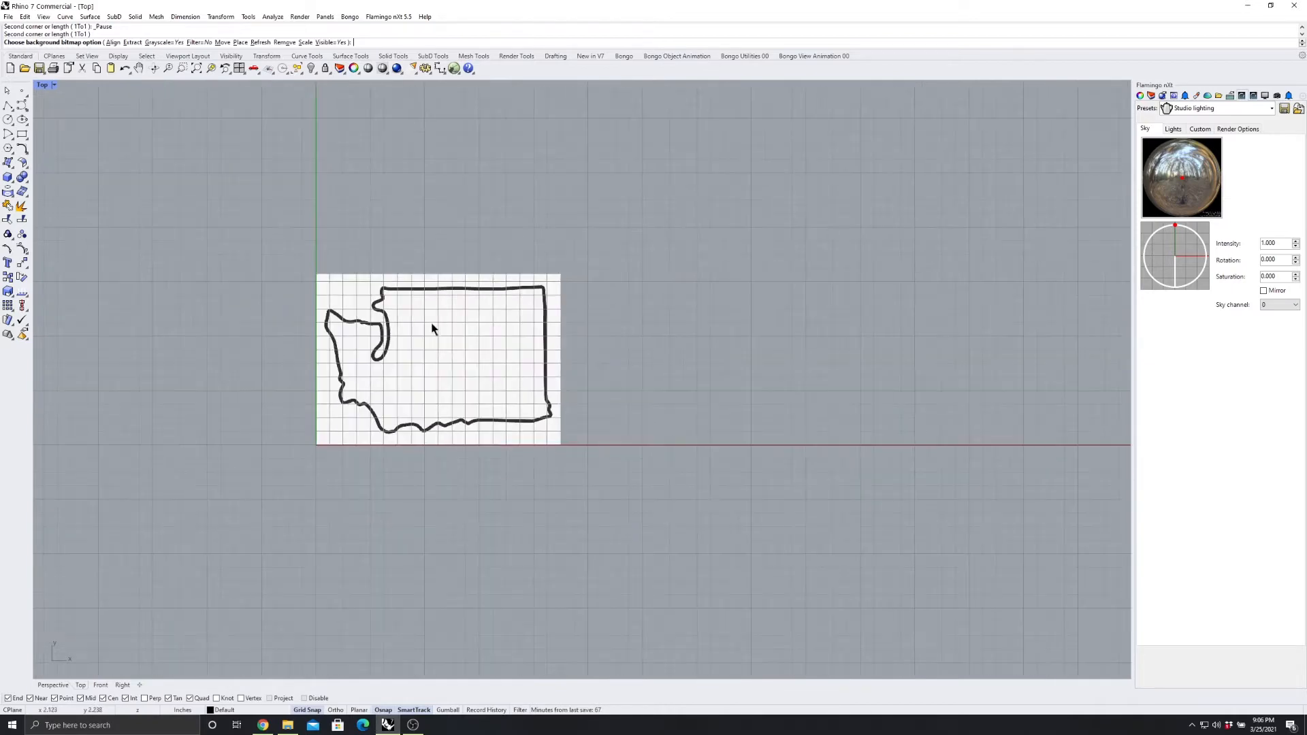
pyautogui.scroll(8, 434, 331)
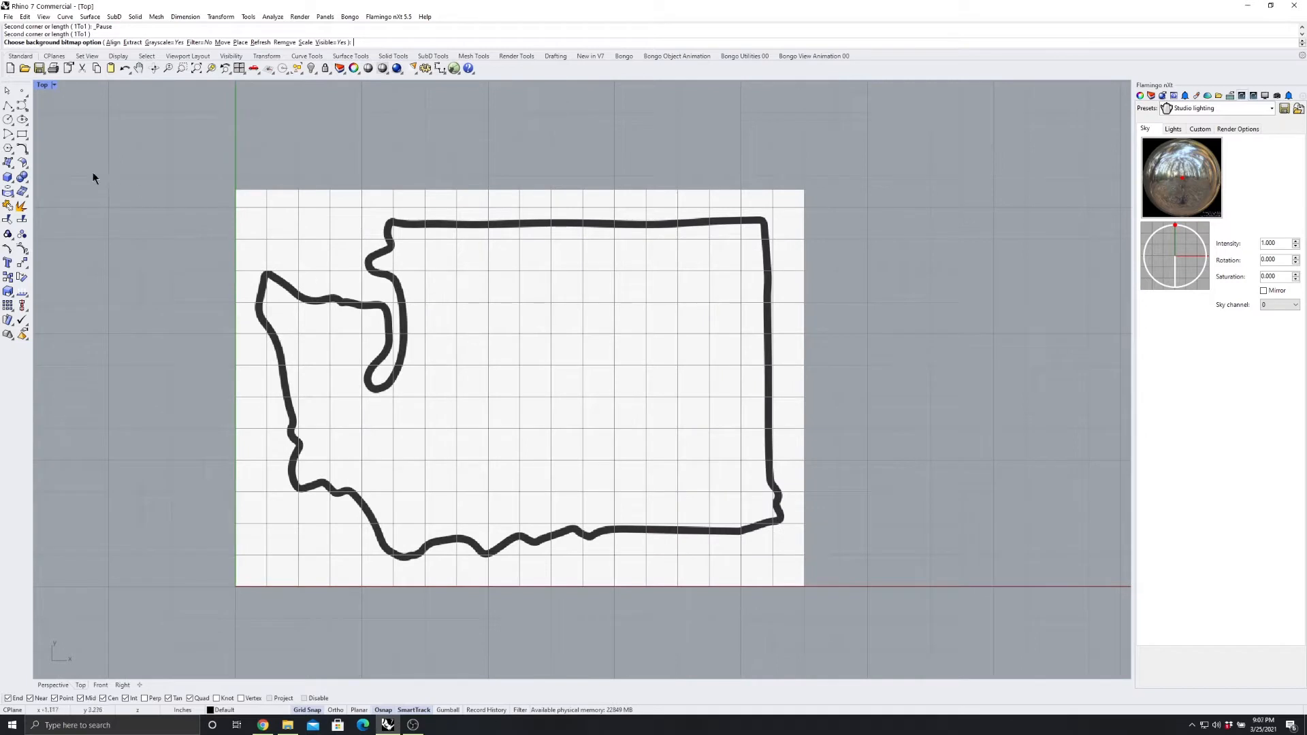
# Turn off Grid Snap and start a degree 3 control point curve, tracing the northern border from its middle west around the corner
pyautogui.click(22, 107)
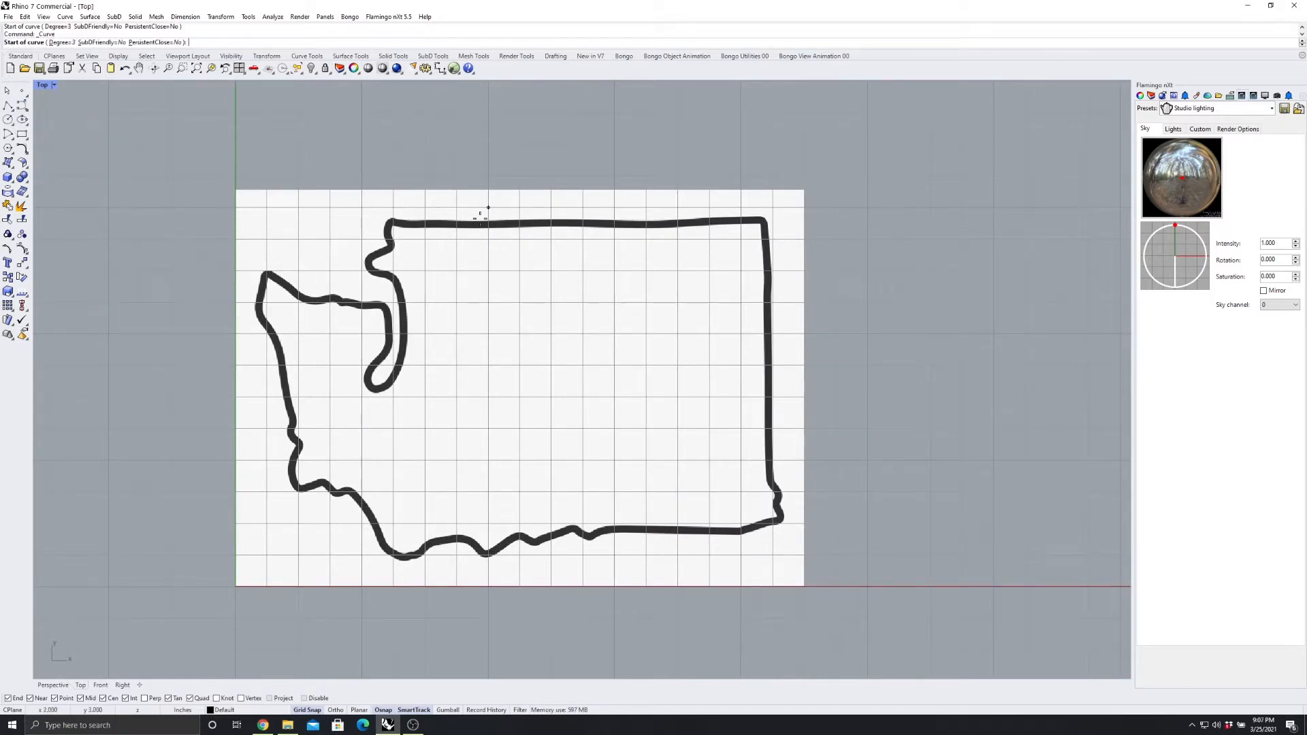
pyautogui.click(307, 710)
pyautogui.scroll(5, 487, 216)
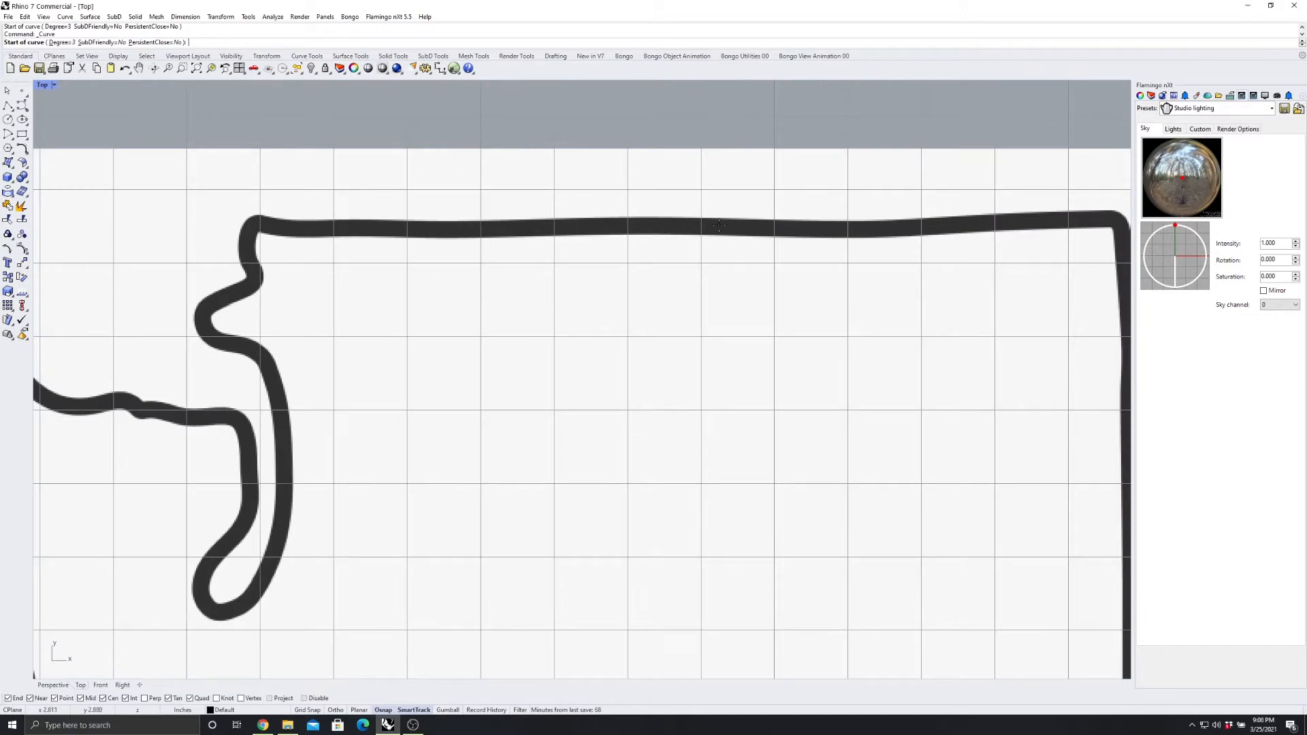
pyautogui.scroll(-5, 701, 227)
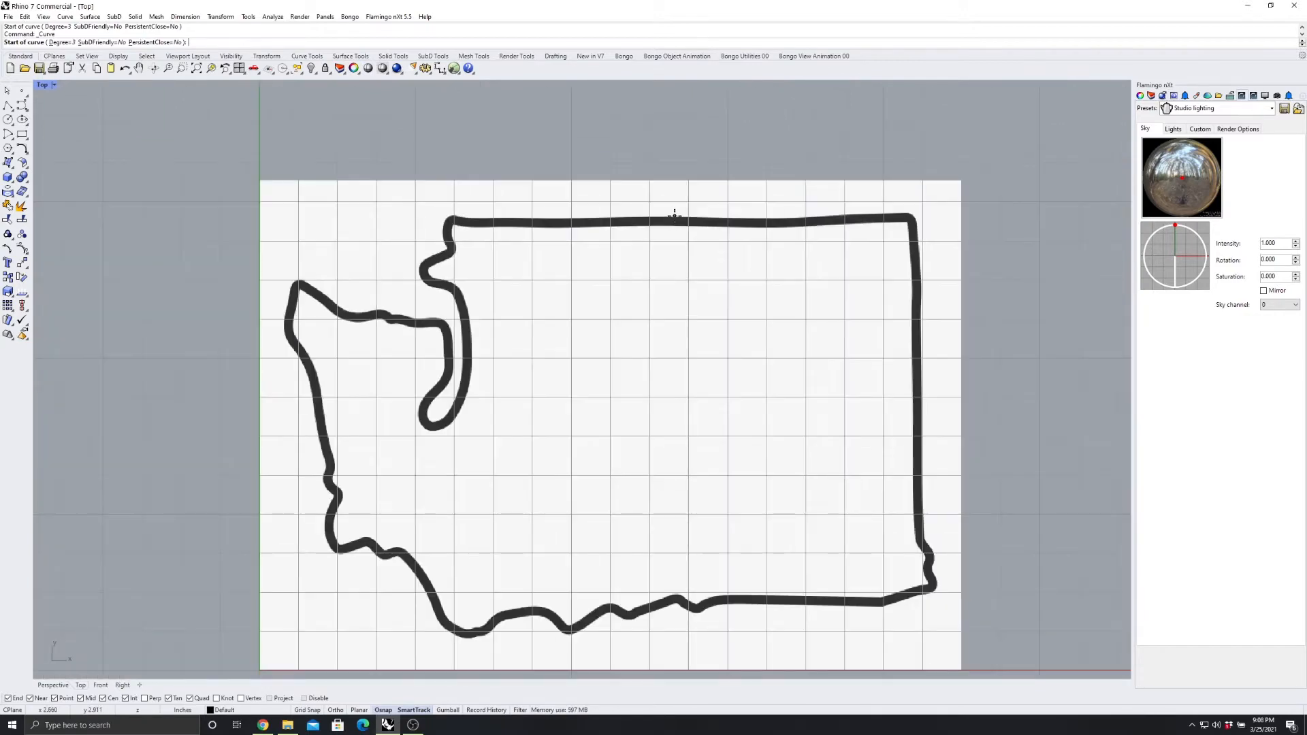
pyautogui.scroll(6, 598, 213)
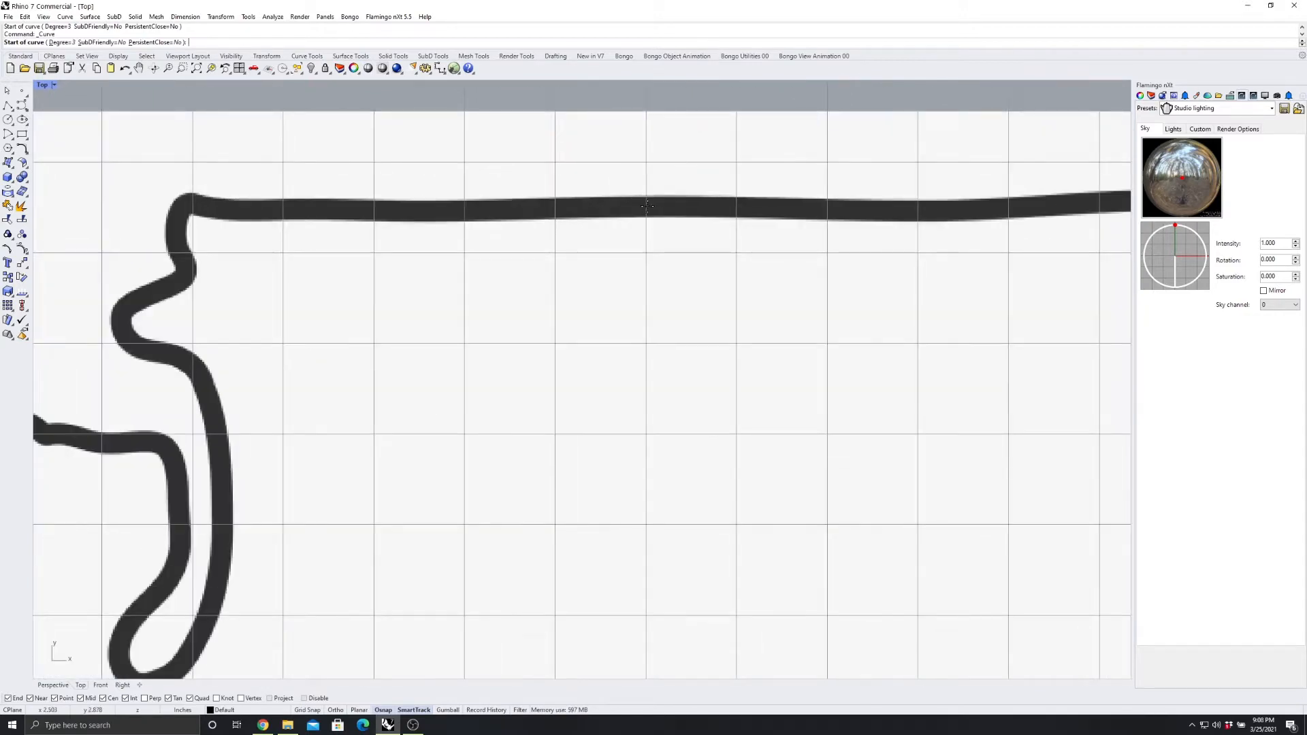
pyautogui.click(666, 207)
pyautogui.click(402, 215)
pyautogui.click(236, 212)
pyautogui.click(186, 198)
pyautogui.click(175, 221)
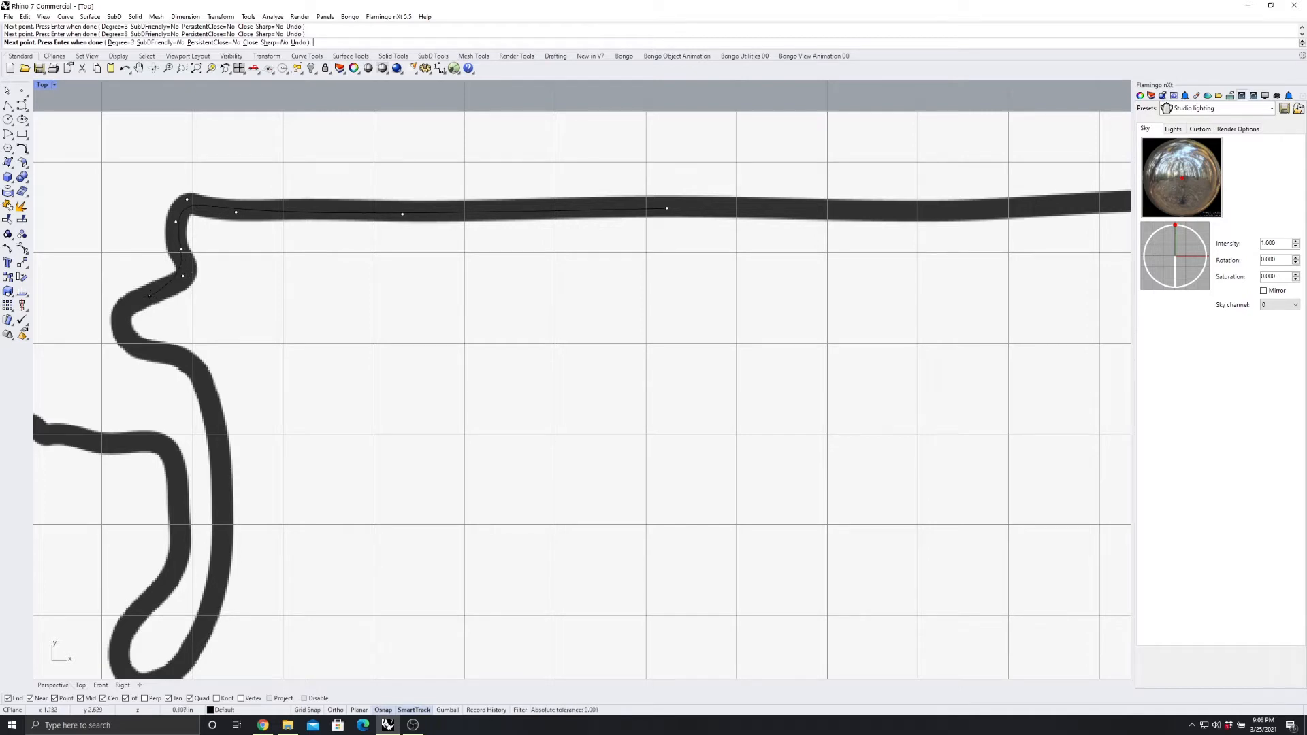
# Continue the curve around the small coastal notch and down the eastern side of the narrow inlet
pyautogui.click(126, 343)
pyautogui.click(157, 353)
pyautogui.click(220, 420)
pyautogui.click(222, 479)
pyautogui.scroll(-2, 223, 470)
pyautogui.scroll(2, 224, 485)
pyautogui.click(222, 550)
pyautogui.scroll(-2, 221, 551)
pyautogui.scroll(-2, 221, 551)
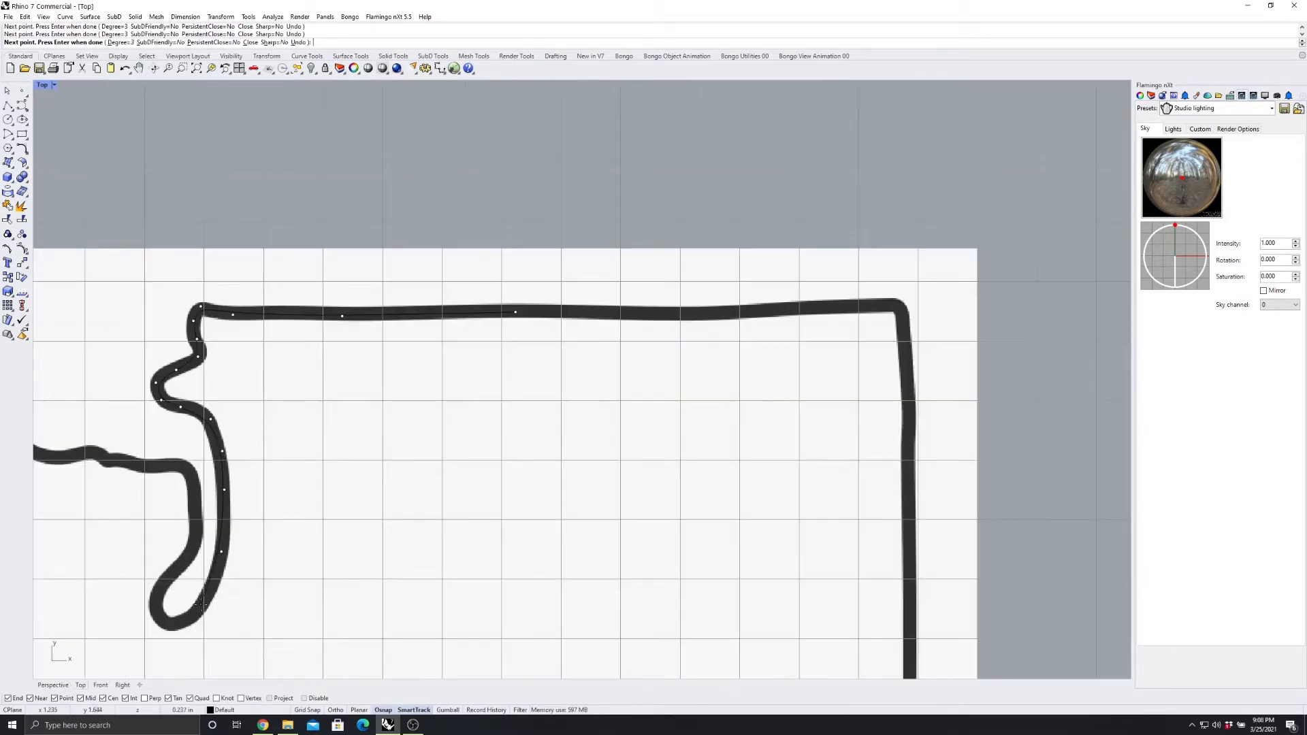
# Trace the curve around the inlet's lower end, up its western side and west along the peninsula's north shore
pyautogui.click(169, 624)
pyautogui.click(155, 608)
pyautogui.click(167, 577)
pyautogui.click(196, 544)
pyautogui.click(192, 500)
pyautogui.click(147, 465)
pyautogui.scroll(-4, 252, 472)
pyautogui.scroll(6, 155, 470)
pyautogui.click(158, 456)
pyautogui.scroll(-4, 314, 482)
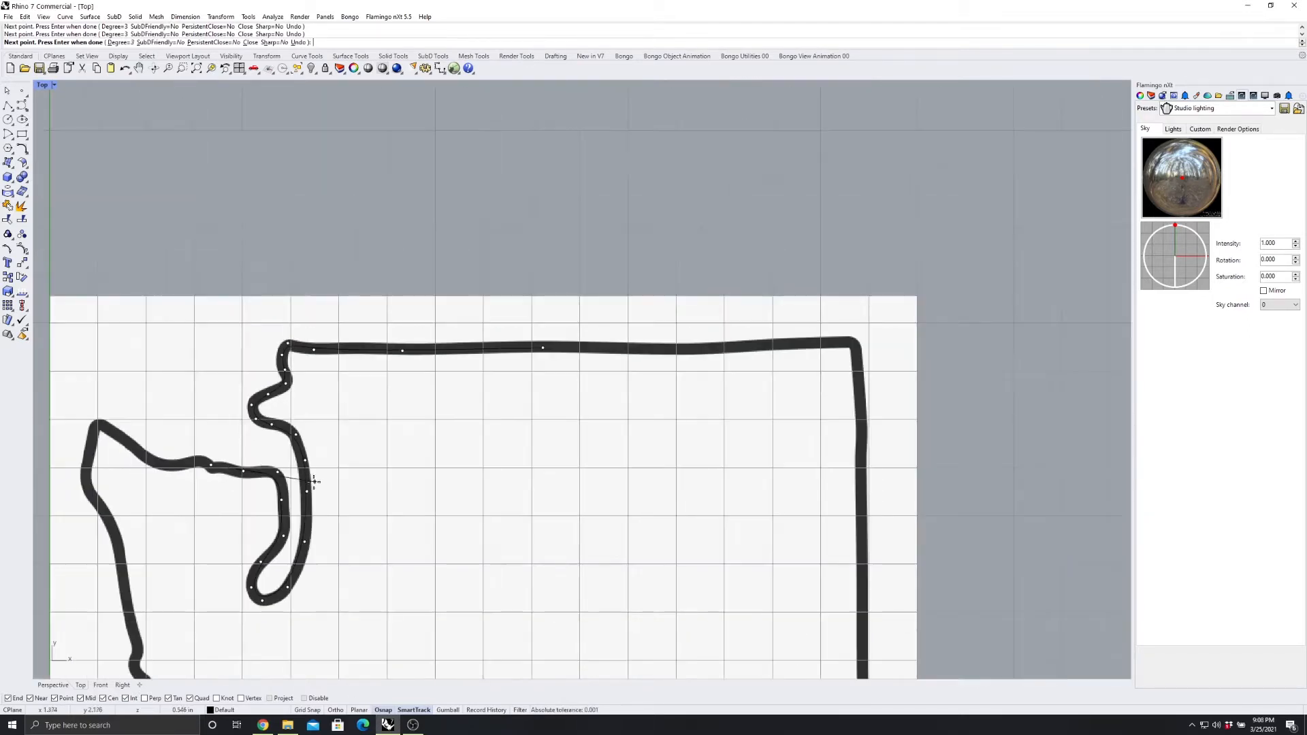
# Trace the curve around the peninsula's northwest tip and onto the upper west coast
pyautogui.scroll(3, 168, 468)
pyautogui.click(97, 418)
pyautogui.click(66, 402)
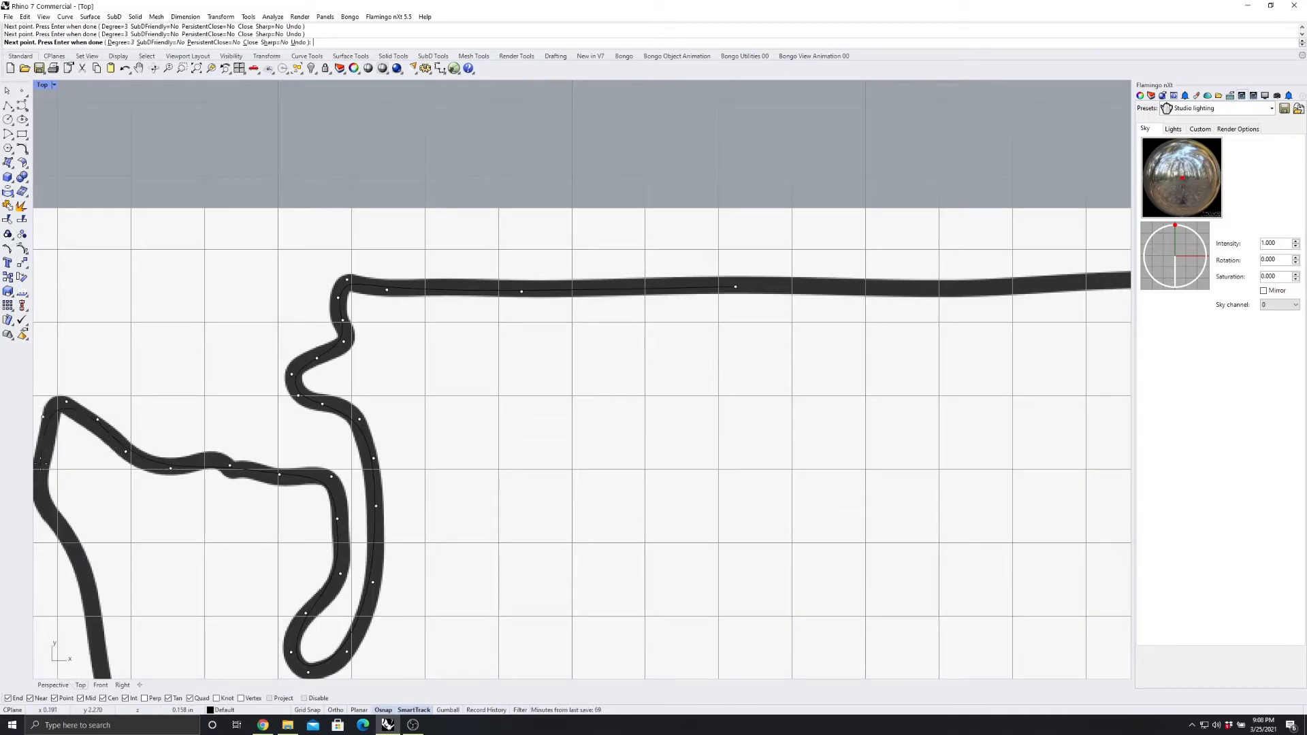
pyautogui.click(50, 516)
pyautogui.scroll(-5, 82, 564)
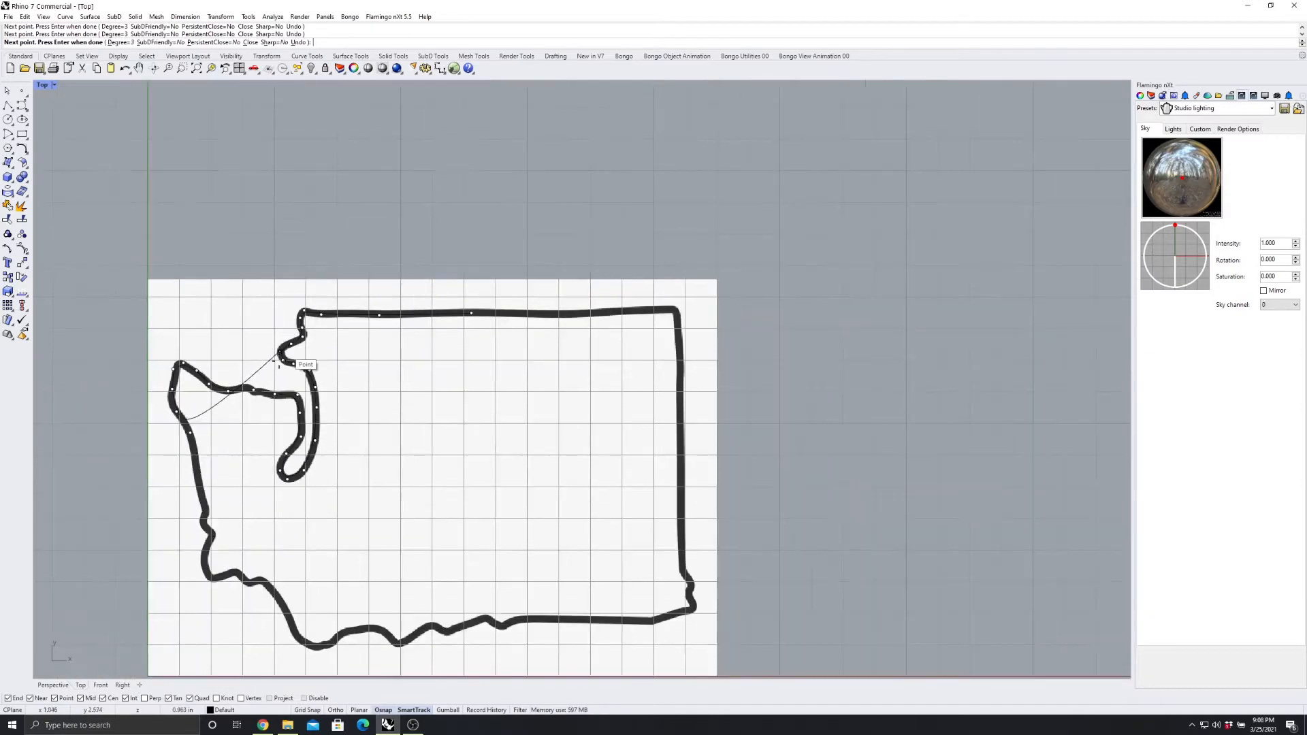
# Continue the curve down the west coast and around the southwest corner of the outline
pyautogui.scroll(4, 181, 515)
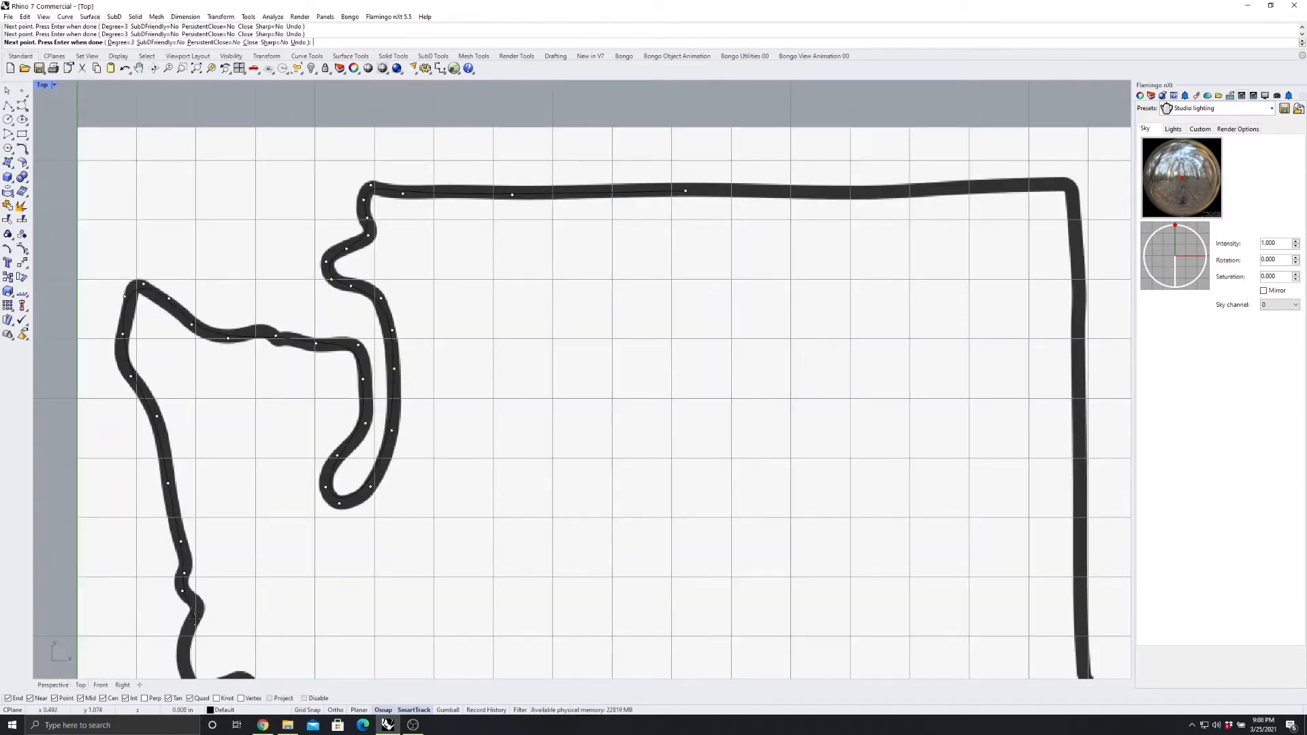
pyautogui.scroll(-2, 199, 541)
pyautogui.scroll(2, 198, 542)
pyautogui.scroll(-2, 174, 510)
pyautogui.scroll(2, 172, 509)
pyautogui.click(175, 512)
pyautogui.click(229, 502)
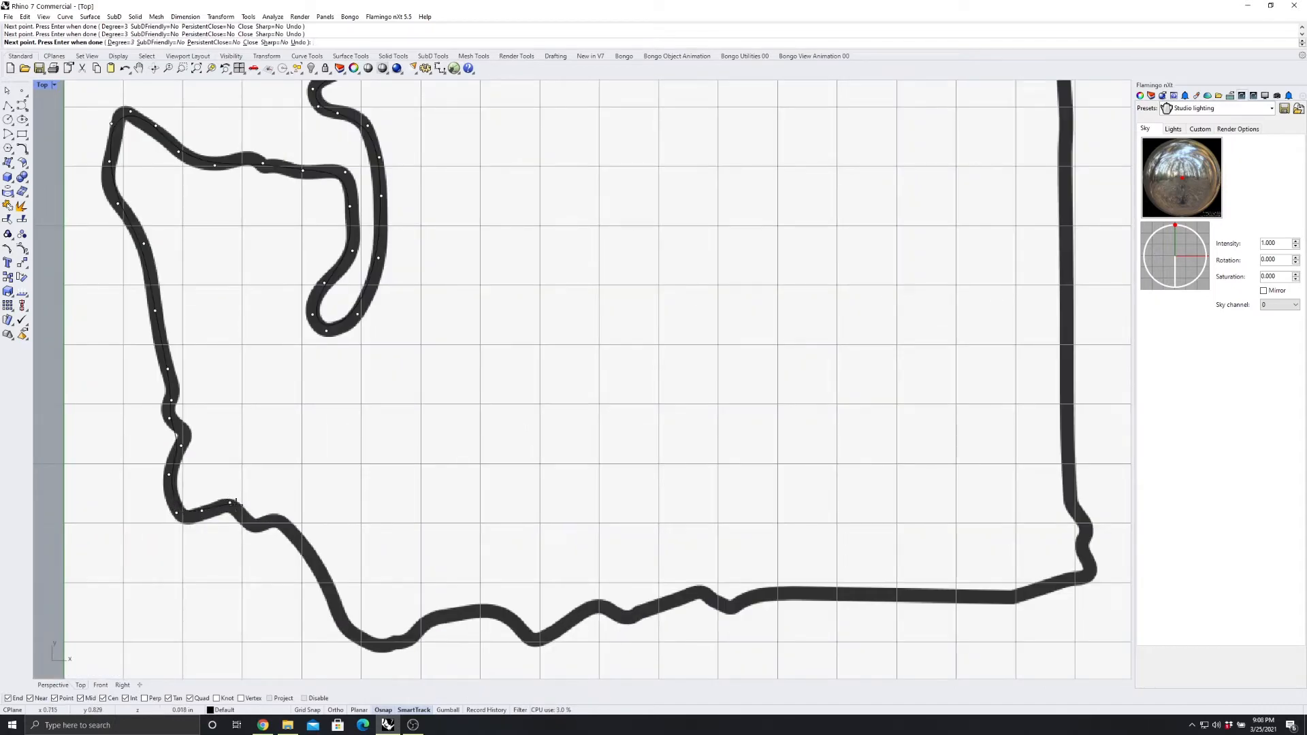
# Trace the western half of the wavy southern border with further curve points
pyautogui.click(298, 527)
pyautogui.click(318, 571)
pyautogui.click(372, 646)
pyautogui.click(409, 640)
pyautogui.click(526, 631)
pyautogui.click(589, 603)
pyautogui.click(629, 615)
# Continue the curve along the straighter eastern part of the southern border and around the southeast corner
pyautogui.click(683, 600)
pyautogui.click(714, 595)
pyautogui.click(728, 608)
pyautogui.click(776, 589)
pyautogui.click(868, 597)
pyautogui.click(960, 597)
pyautogui.click(1085, 550)
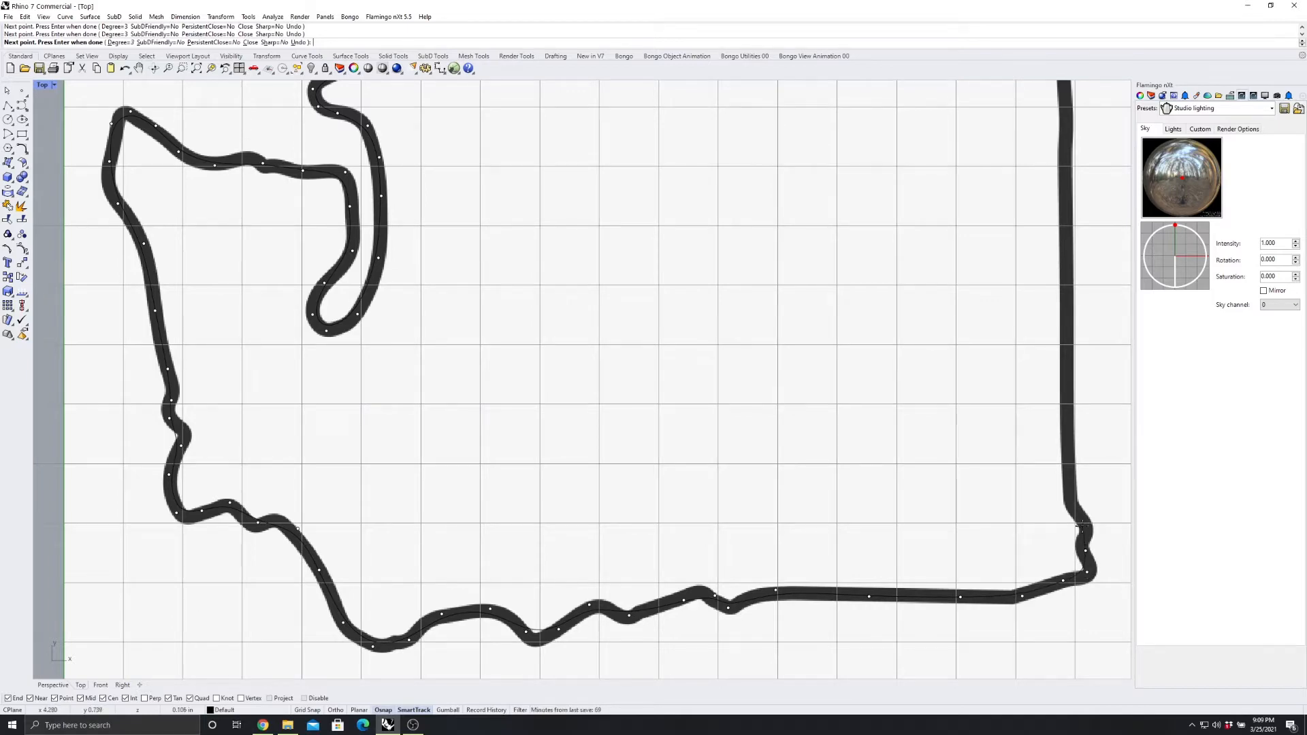
# Trace the eastern border and northeast corner, then close the curve at its starting point on the northern border
pyautogui.scroll(-3, 1055, 477)
pyautogui.scroll(2, 1062, 442)
pyautogui.scroll(-4, 1055, 470)
pyautogui.scroll(-1, 1053, 470)
pyautogui.scroll(1, 1055, 401)
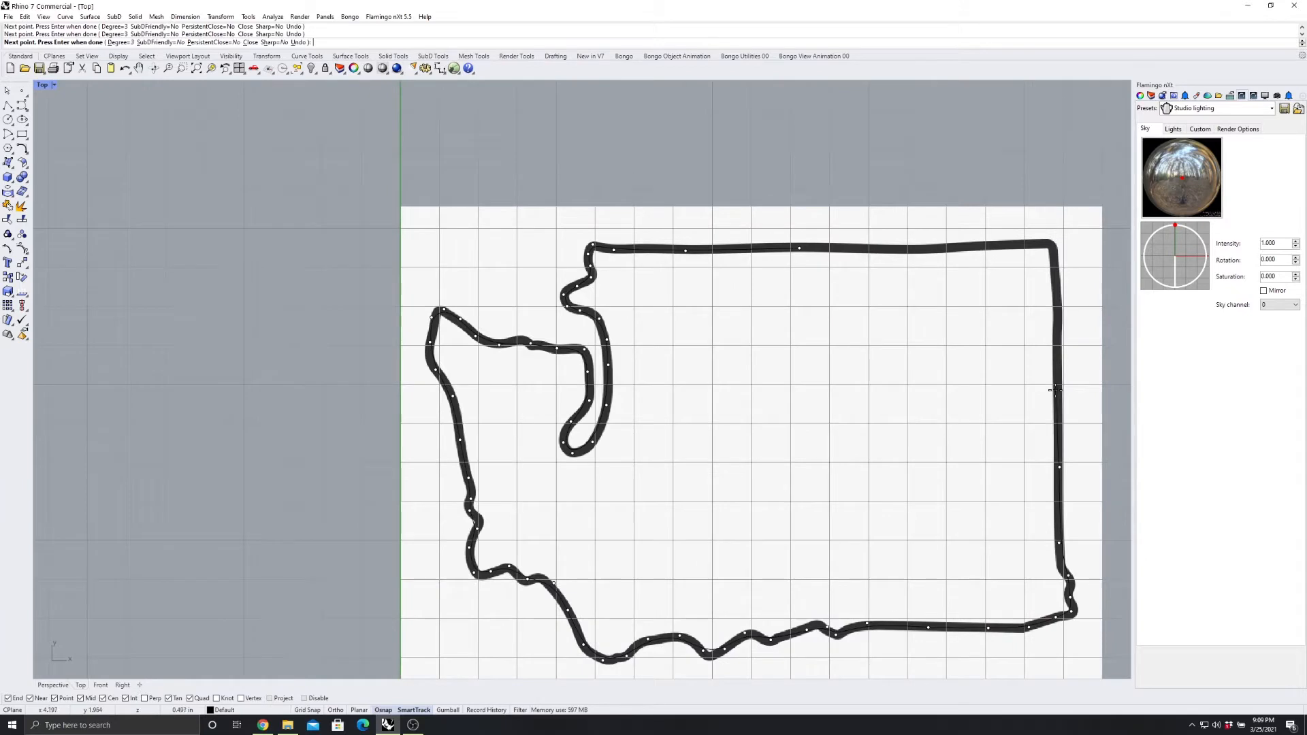
pyautogui.click(1059, 326)
pyautogui.scroll(5, 1047, 255)
pyautogui.click(955, 230)
pyautogui.click(755, 238)
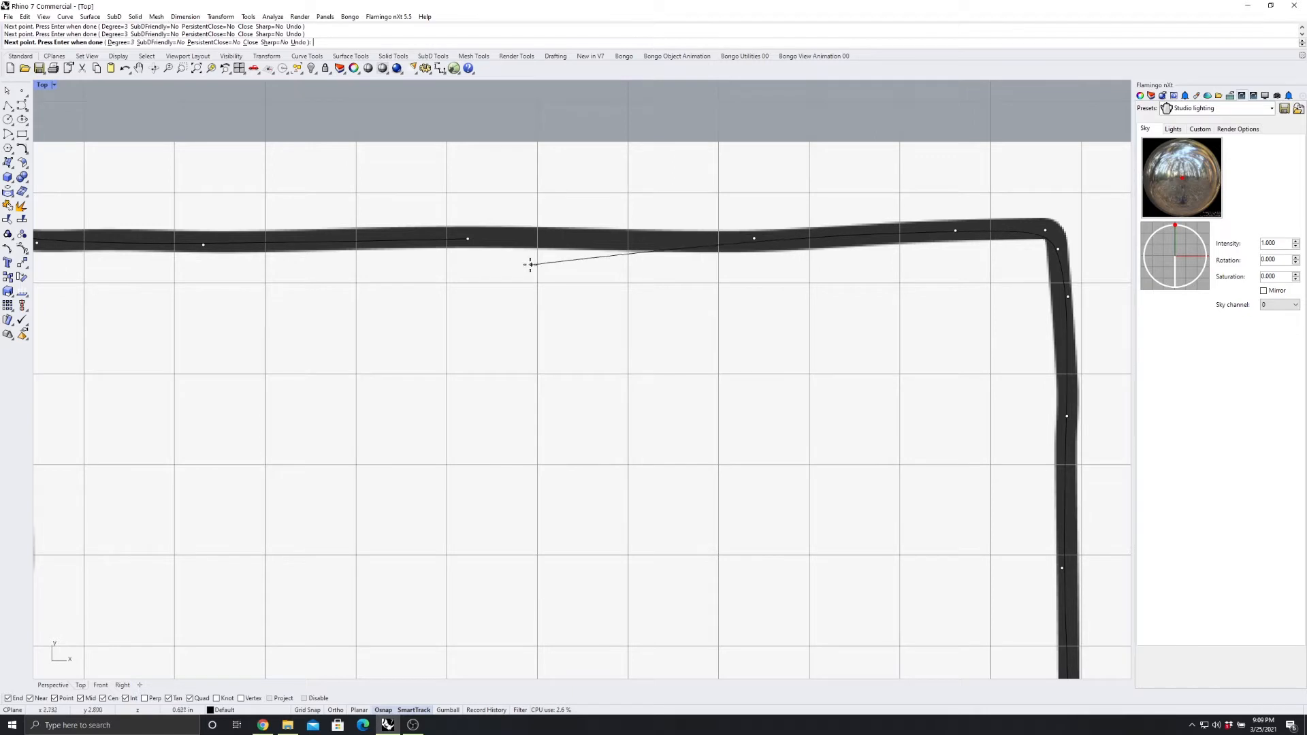
pyautogui.click(466, 238)
pyautogui.scroll(-5, 599, 191)
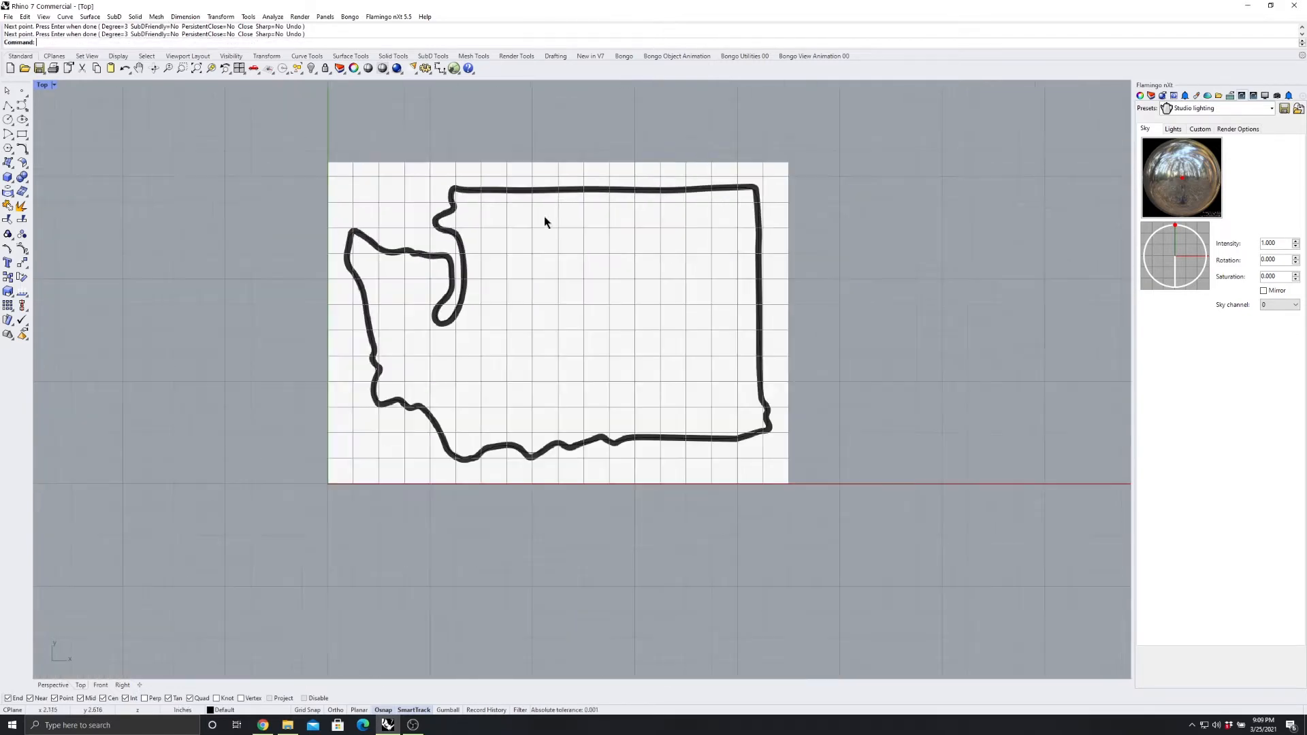
# Select the closed outline curve and move it off the background image to the empty area east of it
pyautogui.moveTo(257, 145); pyautogui.dragTo(899, 540)
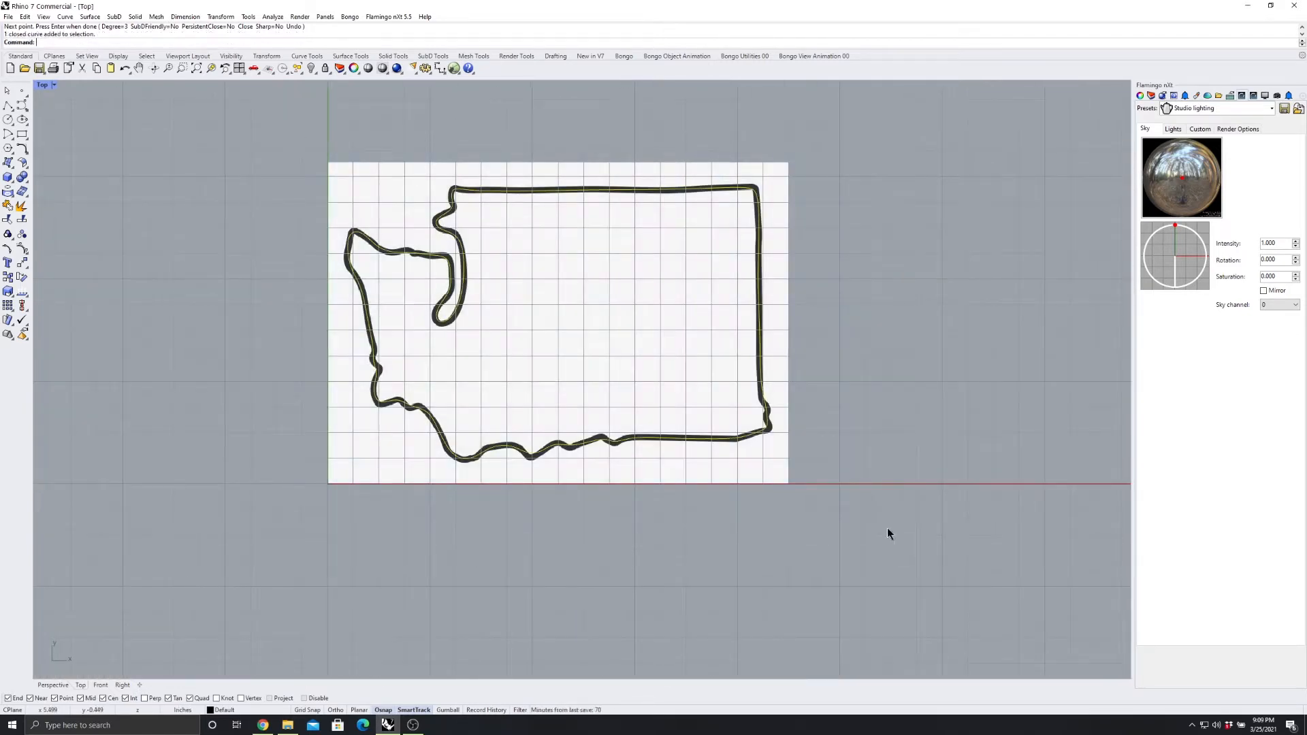
pyautogui.moveTo(461, 280); pyautogui.dragTo(861, 313)
pyautogui.scroll(-5, 712, 275)
pyautogui.scroll(4, 722, 276)
pyautogui.moveTo(741, 276); pyautogui.dragTo(788, 279)
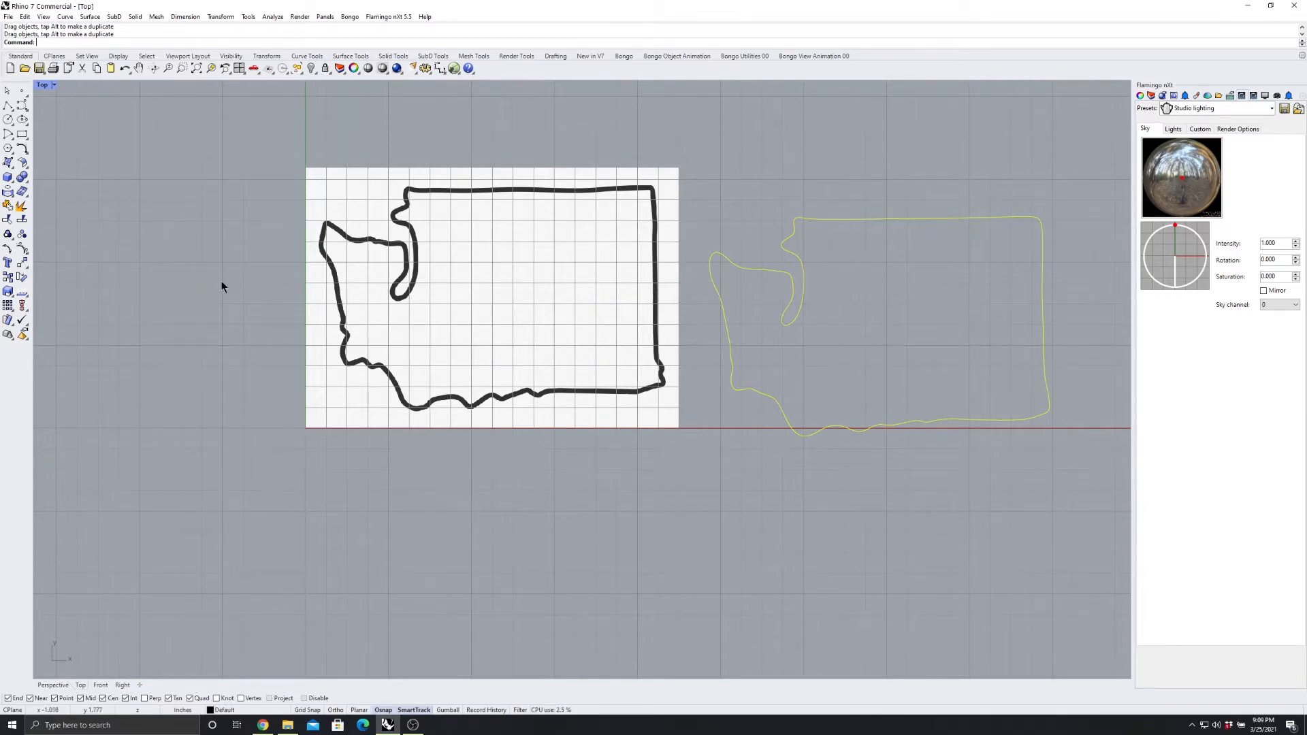
# Remove the background bitmap and move the outline curve back beside the origin
pyautogui.click(9, 17)
pyautogui.moveTo(25, 18)
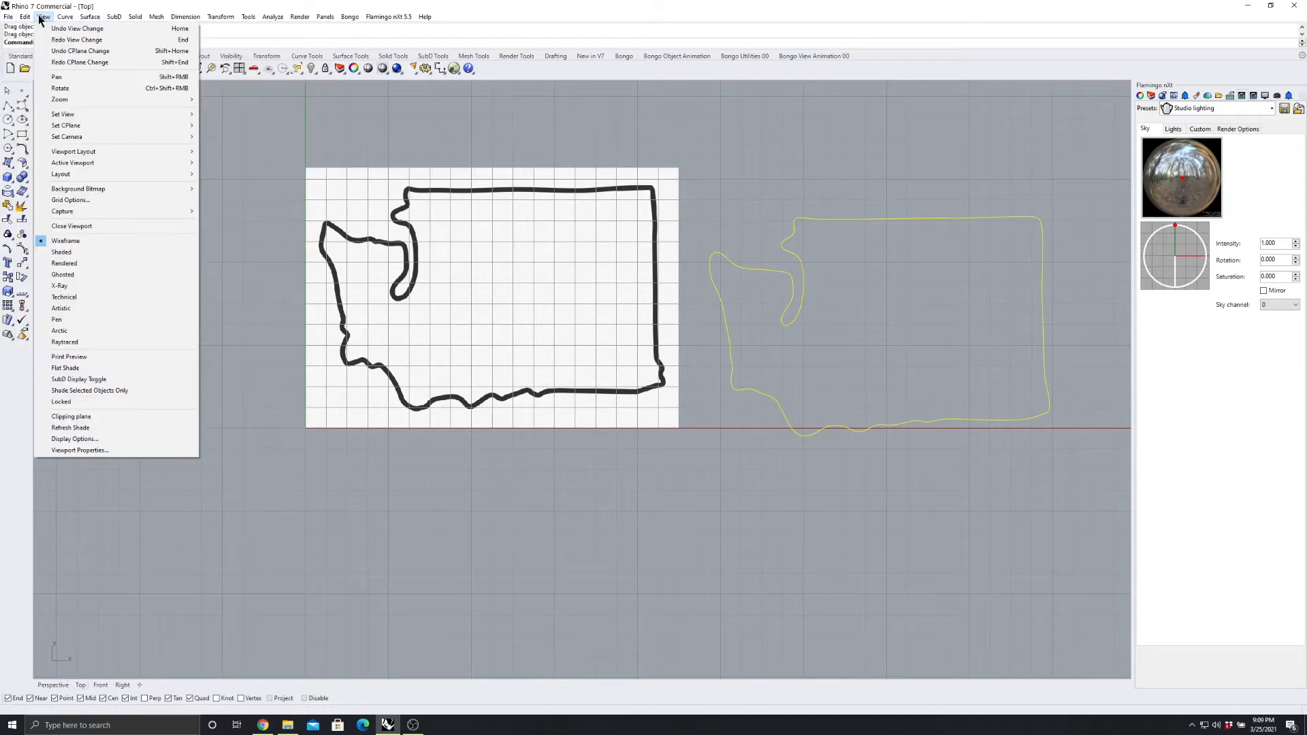
pyautogui.moveTo(92, 191)
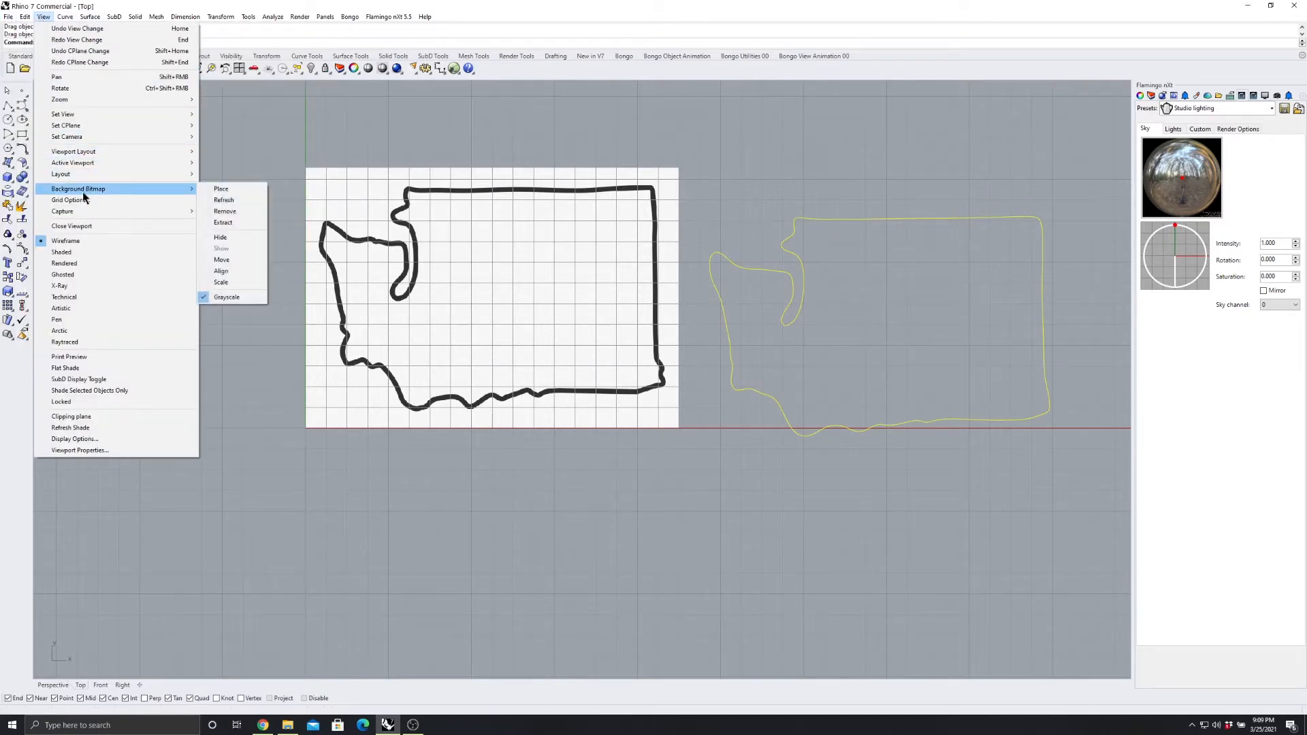
pyautogui.click(237, 213)
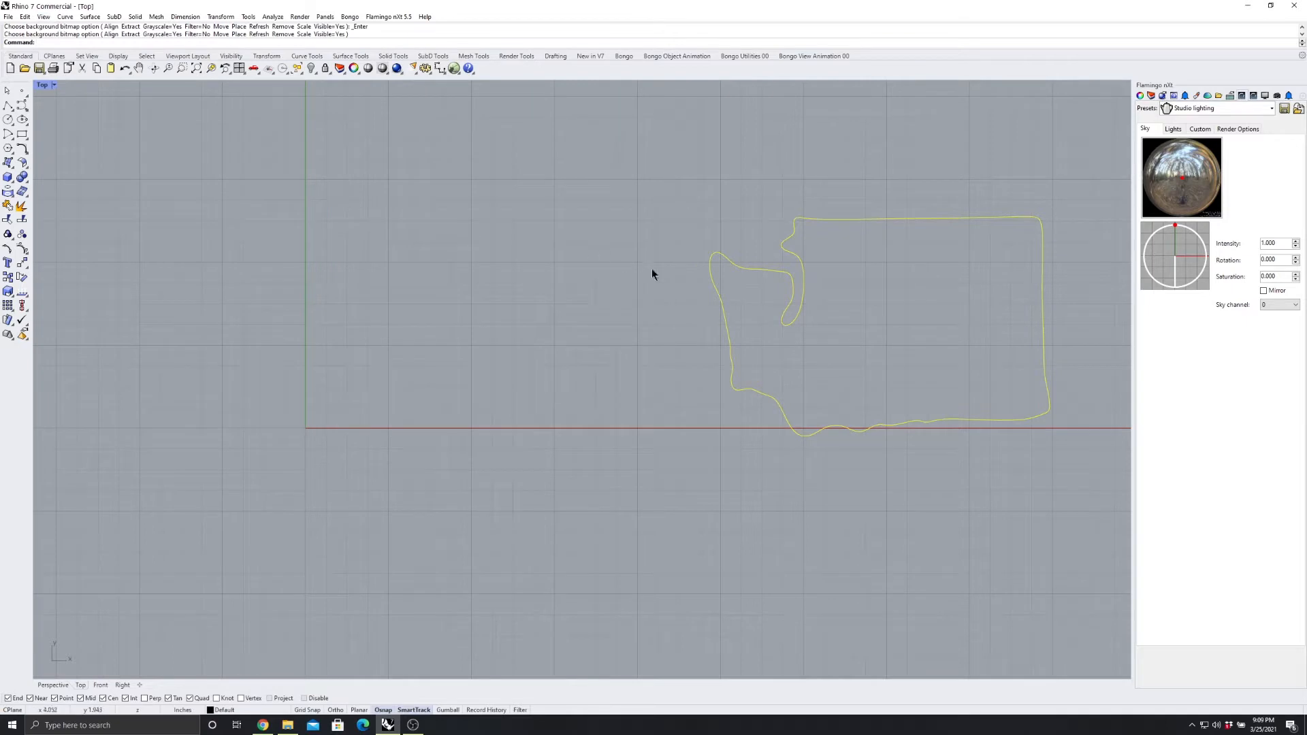
pyautogui.moveTo(729, 263); pyautogui.dragTo(336, 245)
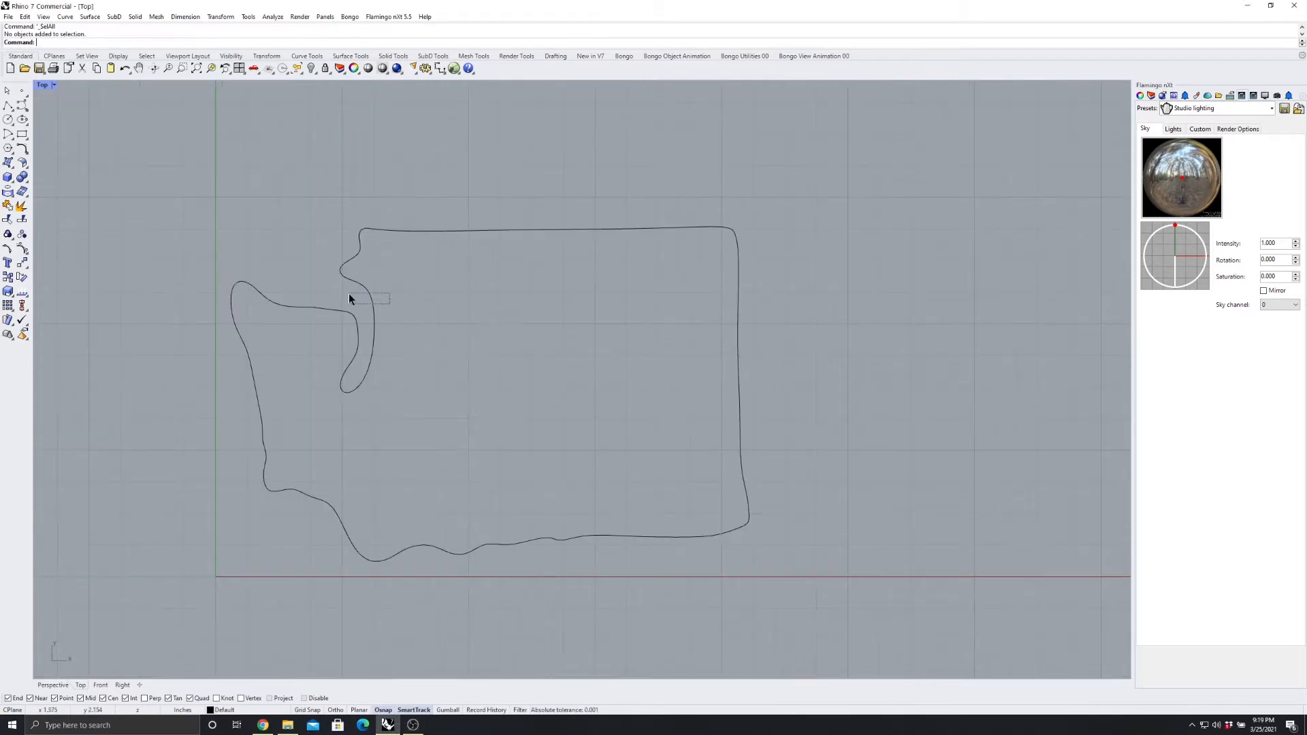
# Select and examine the closed Washington outline, especially the narrow inlet at its northwest corner
pyautogui.click(365, 293)
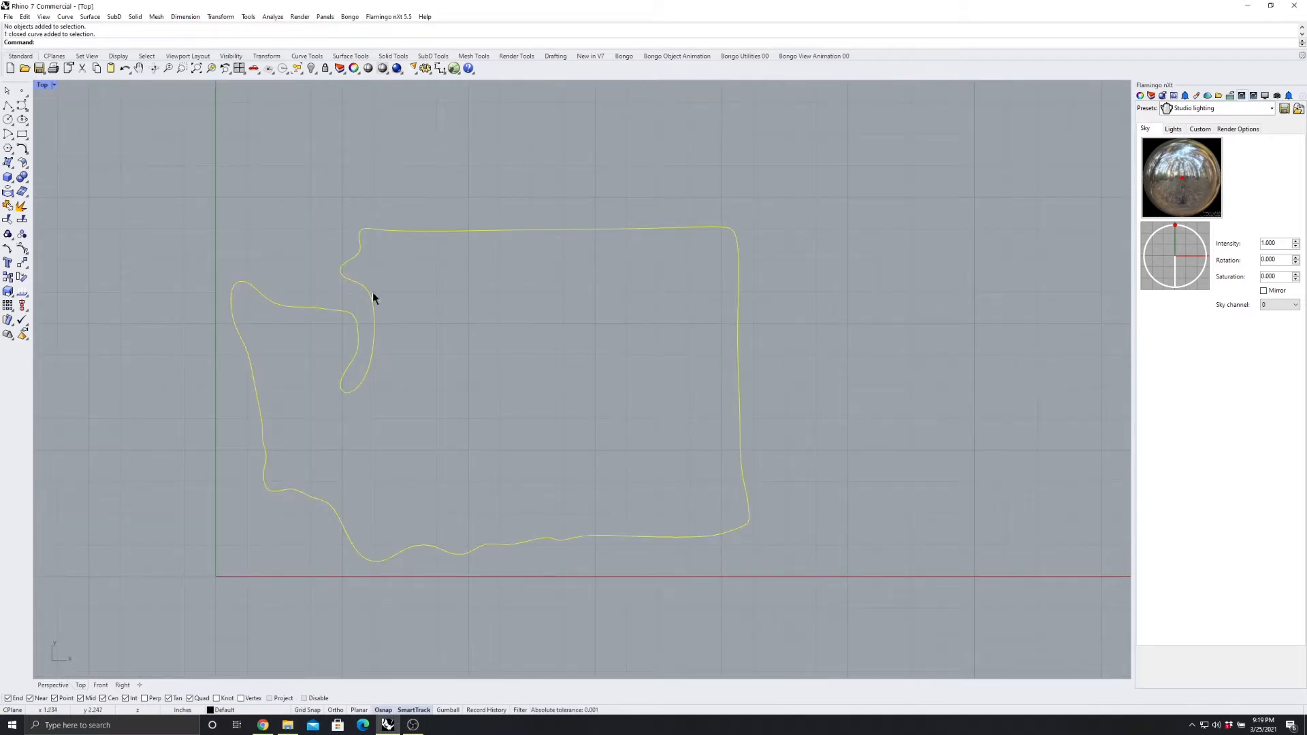
pyautogui.scroll(-1, 438, 215)
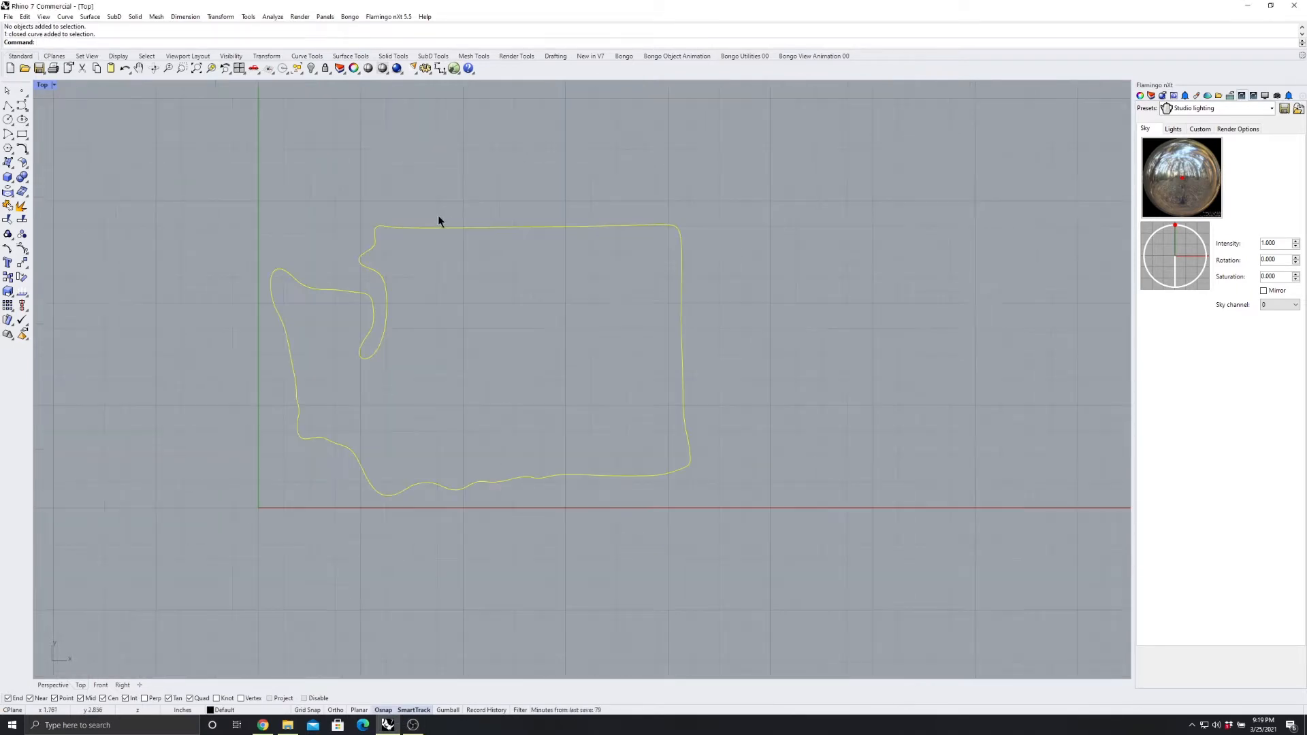
pyautogui.scroll(1, 423, 270)
pyautogui.click(422, 265)
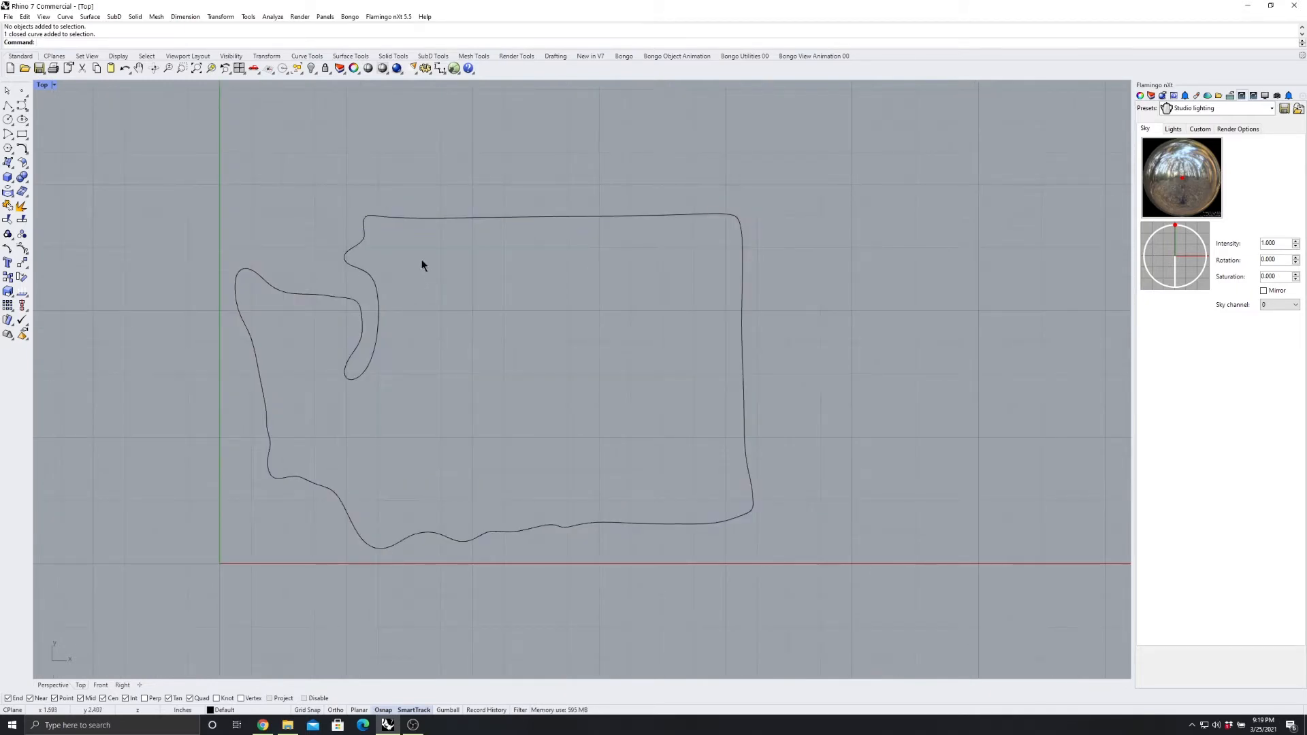
pyautogui.scroll(3, 343, 260)
pyautogui.scroll(-2, 308, 238)
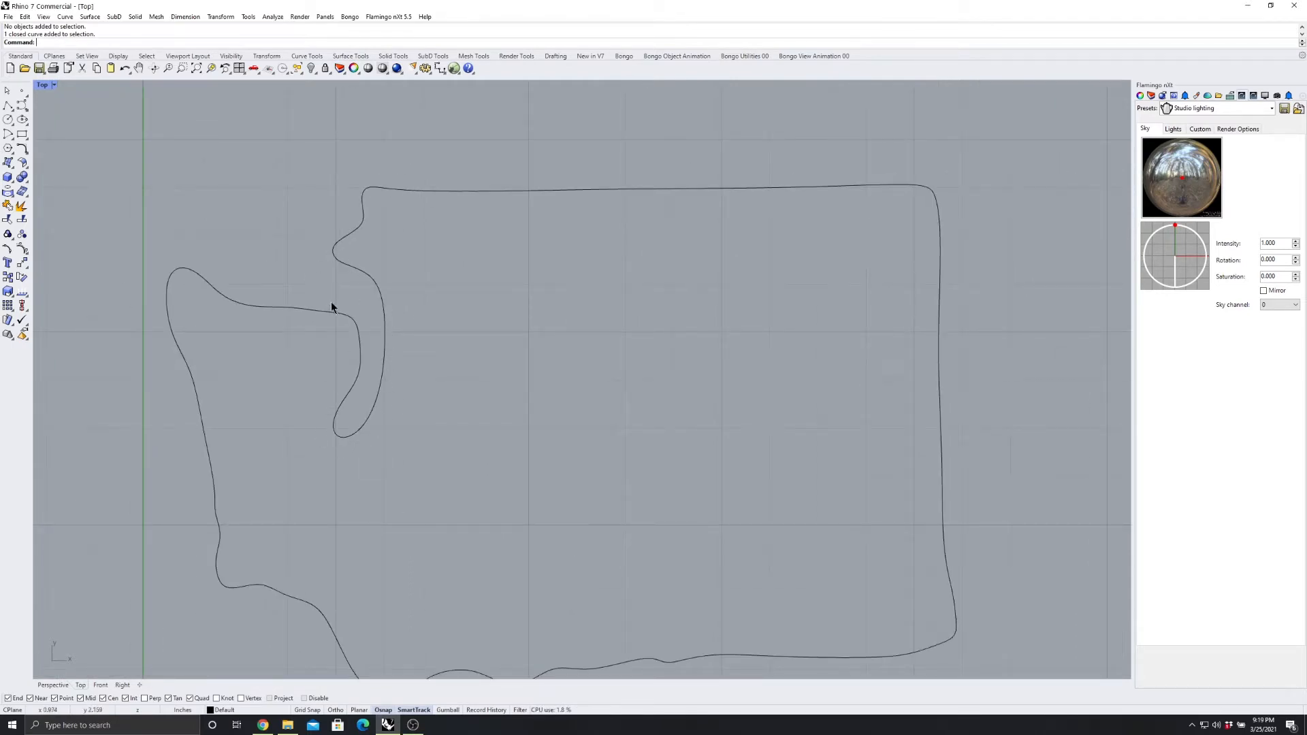
pyautogui.scroll(-1, 229, 281)
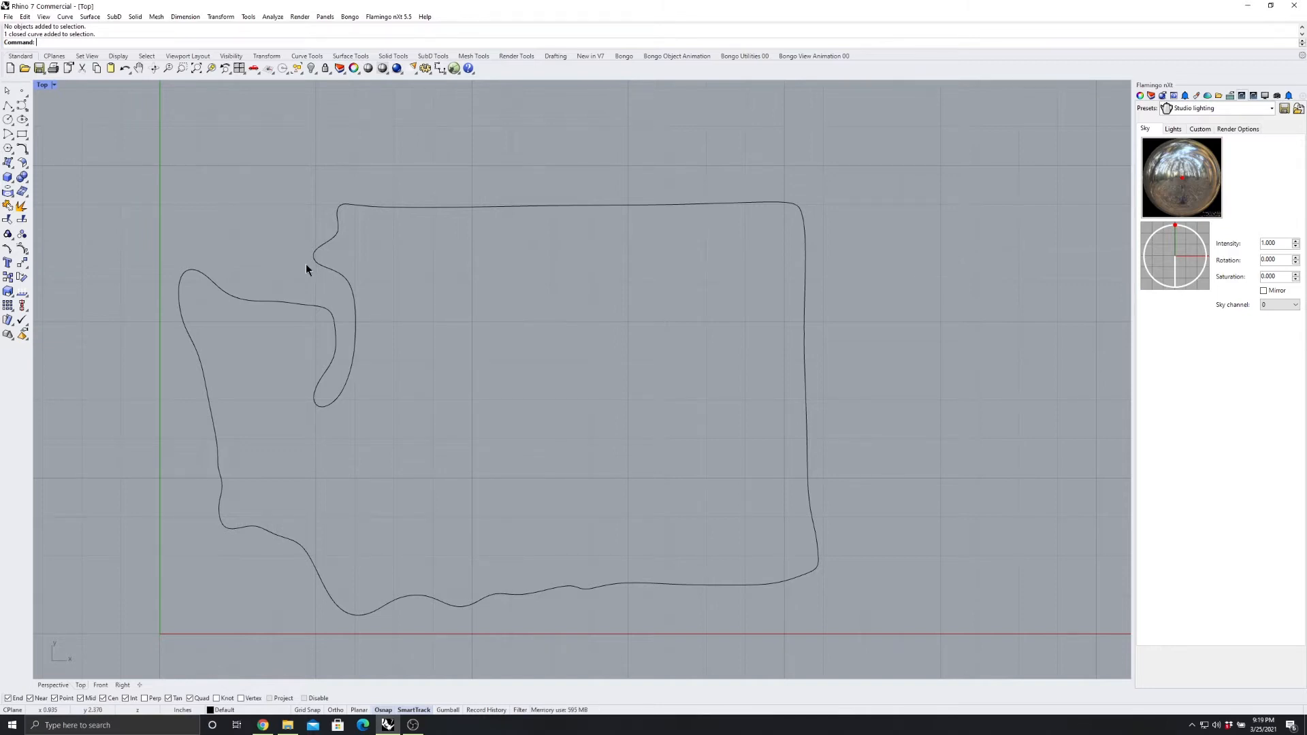
pyautogui.scroll(-2, 305, 269)
pyautogui.scroll(3, 305, 269)
pyautogui.scroll(-2, 306, 272)
pyautogui.scroll(2, 307, 275)
pyautogui.scroll(-2, 301, 277)
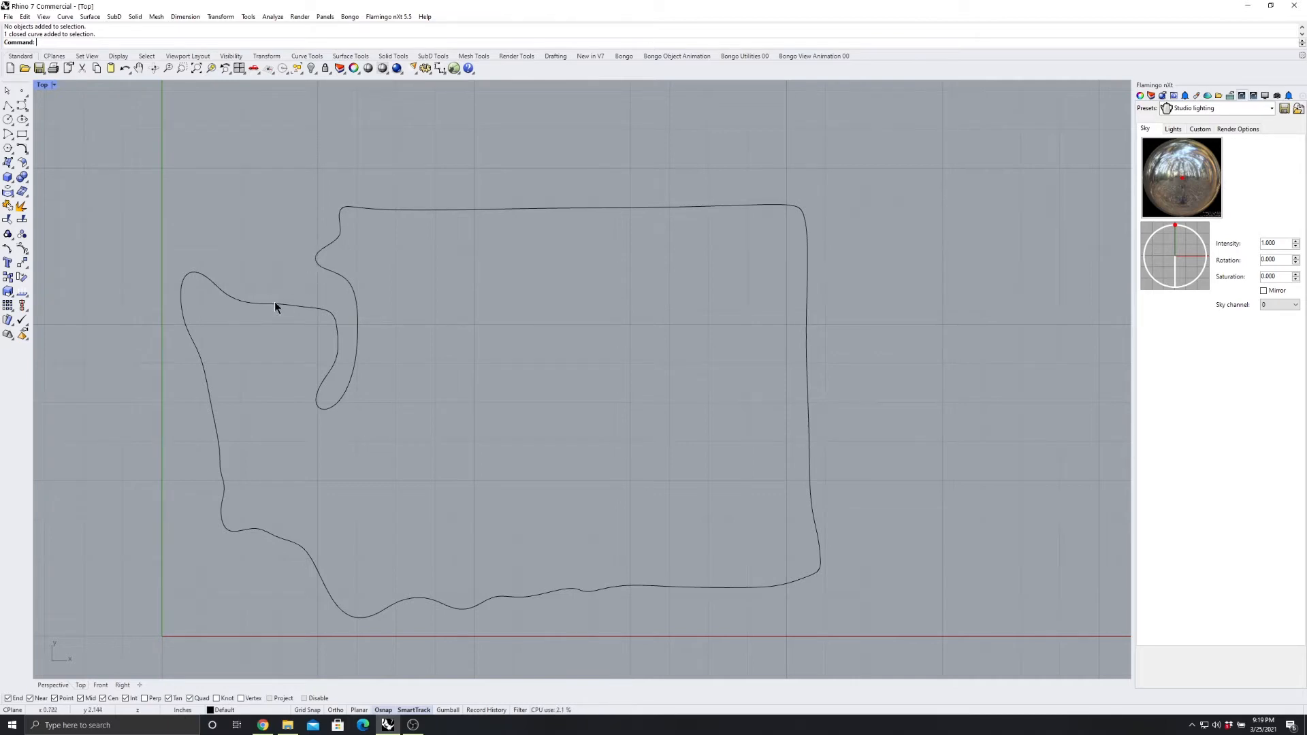
# Start a degree 3 control-point curve with Ortho on at the westernmost quadrant point of the bulge above the inlet
pyautogui.scroll(3, 312, 282)
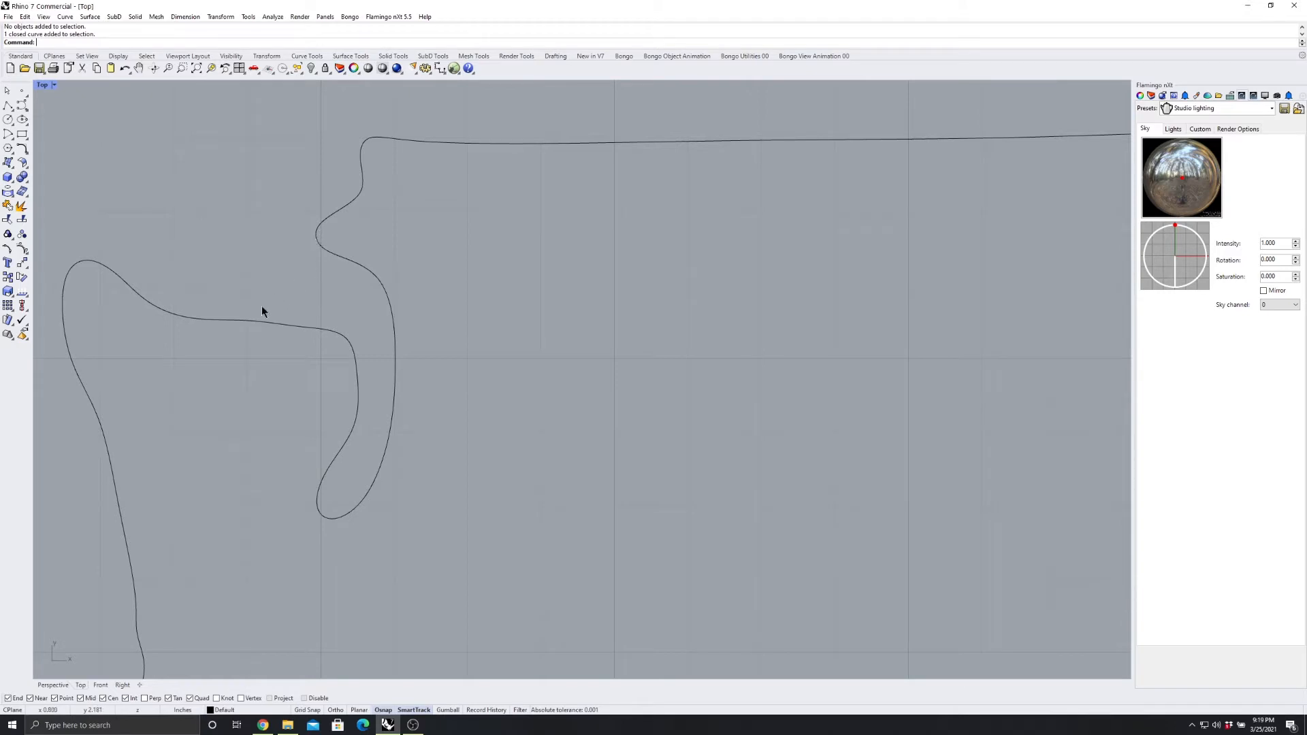
pyautogui.click(22, 104)
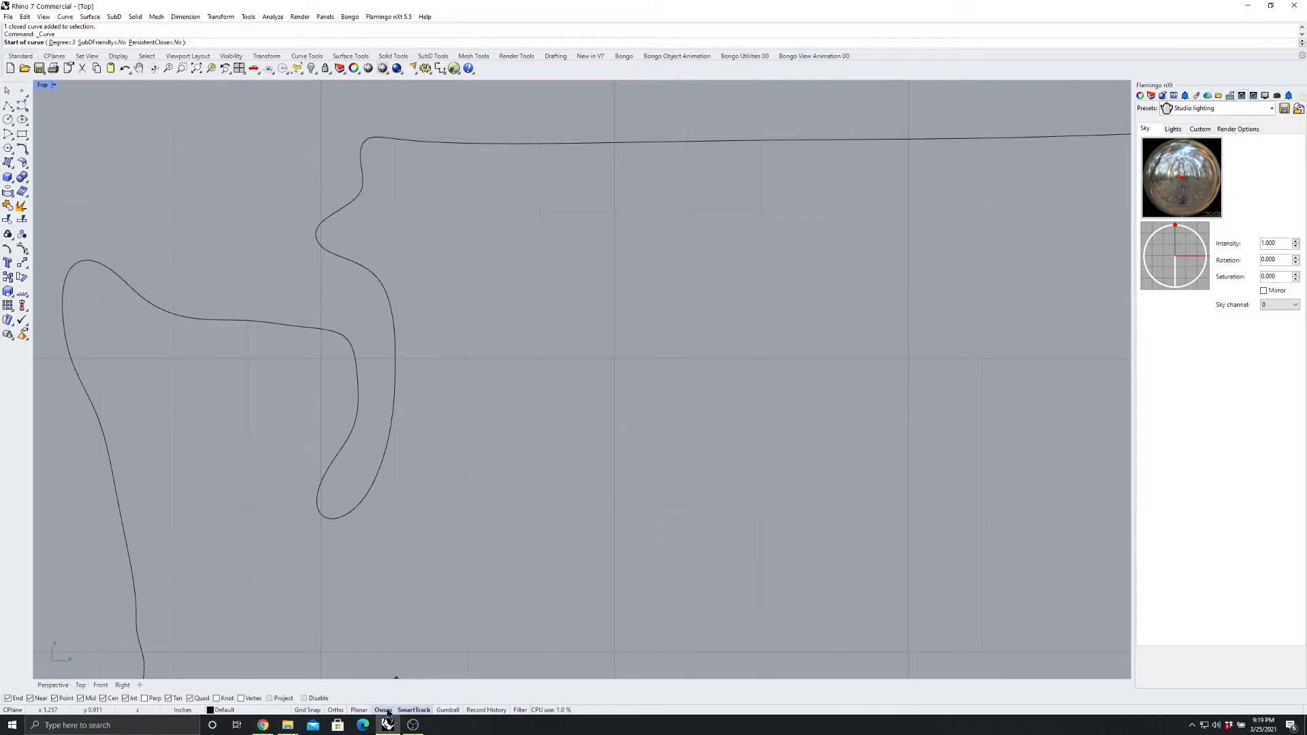
pyautogui.click(335, 710)
pyautogui.scroll(6, 284, 215)
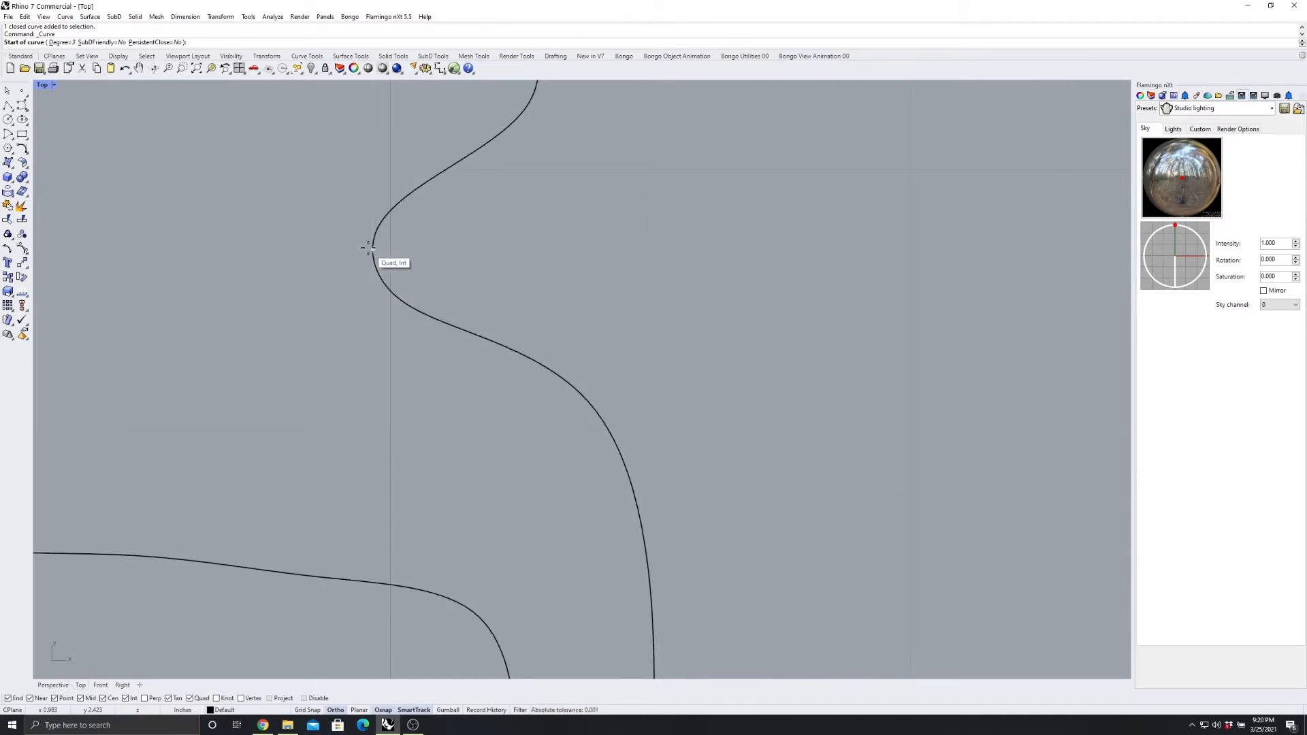
pyautogui.scroll(-2, 368, 249)
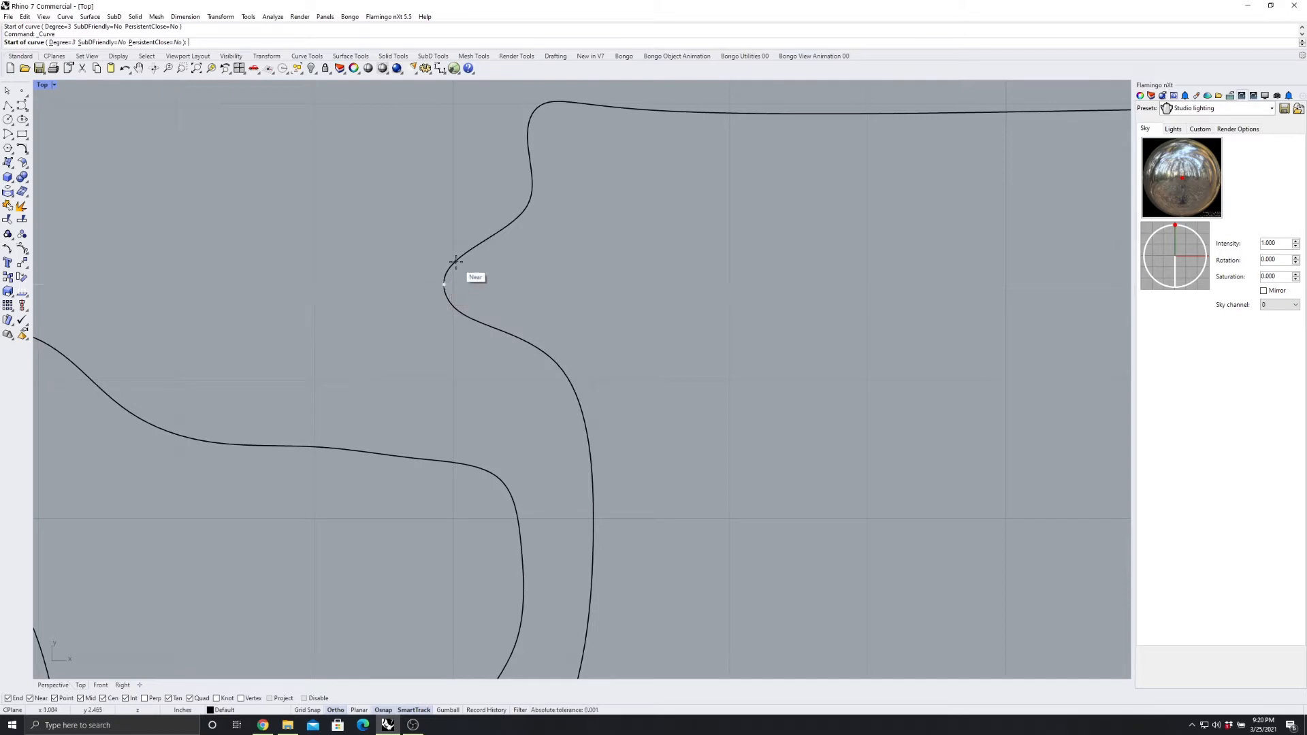
pyautogui.scroll(1, 448, 298)
pyautogui.scroll(1, 449, 297)
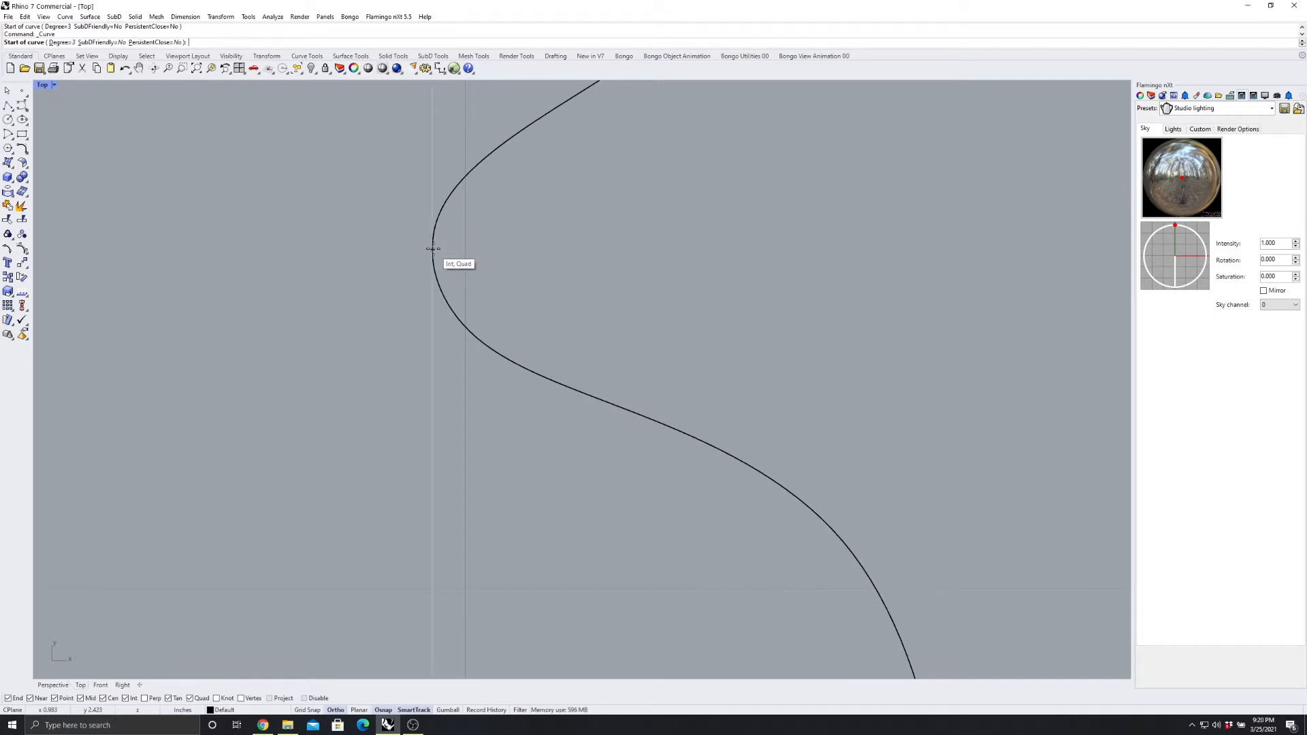
pyautogui.scroll(-2, 433, 248)
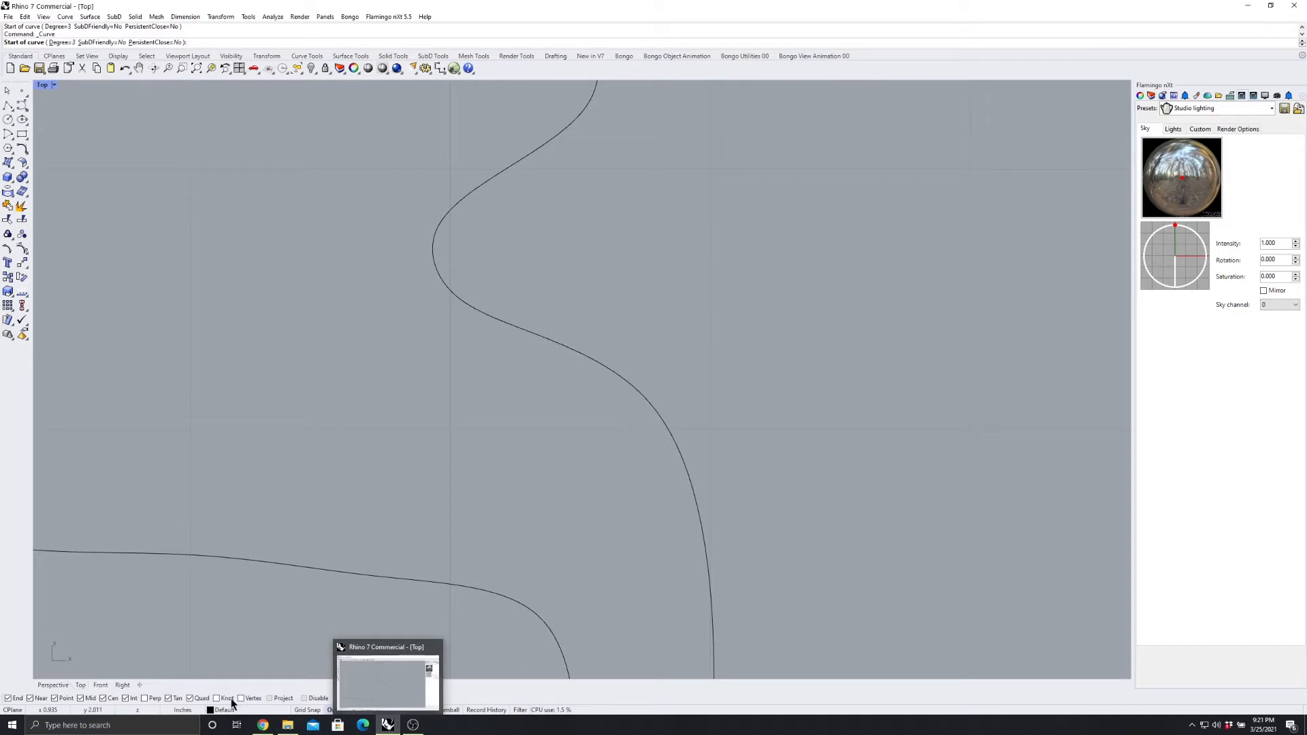
pyautogui.click(432, 248)
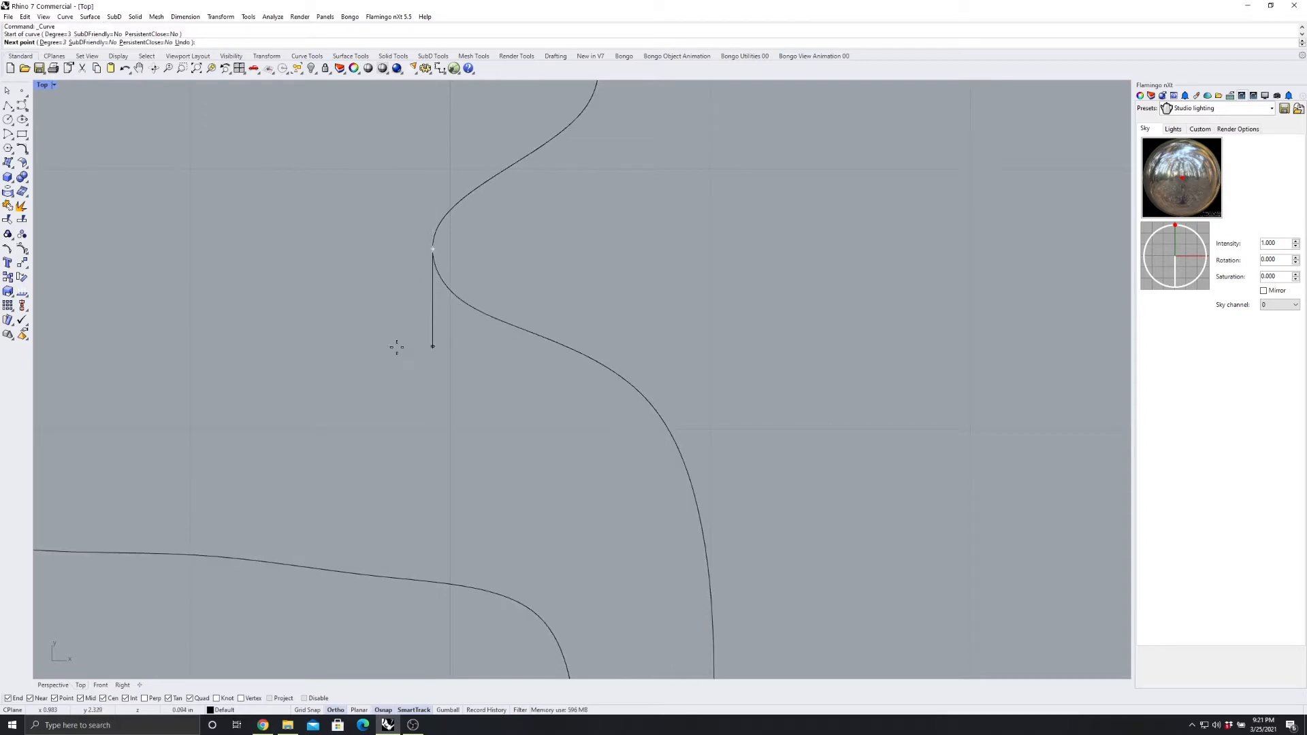
# Place the curve's second control point straight south, at the intersection with the shoreline across the inlet's mouth
pyautogui.scroll(-2, 404, 367)
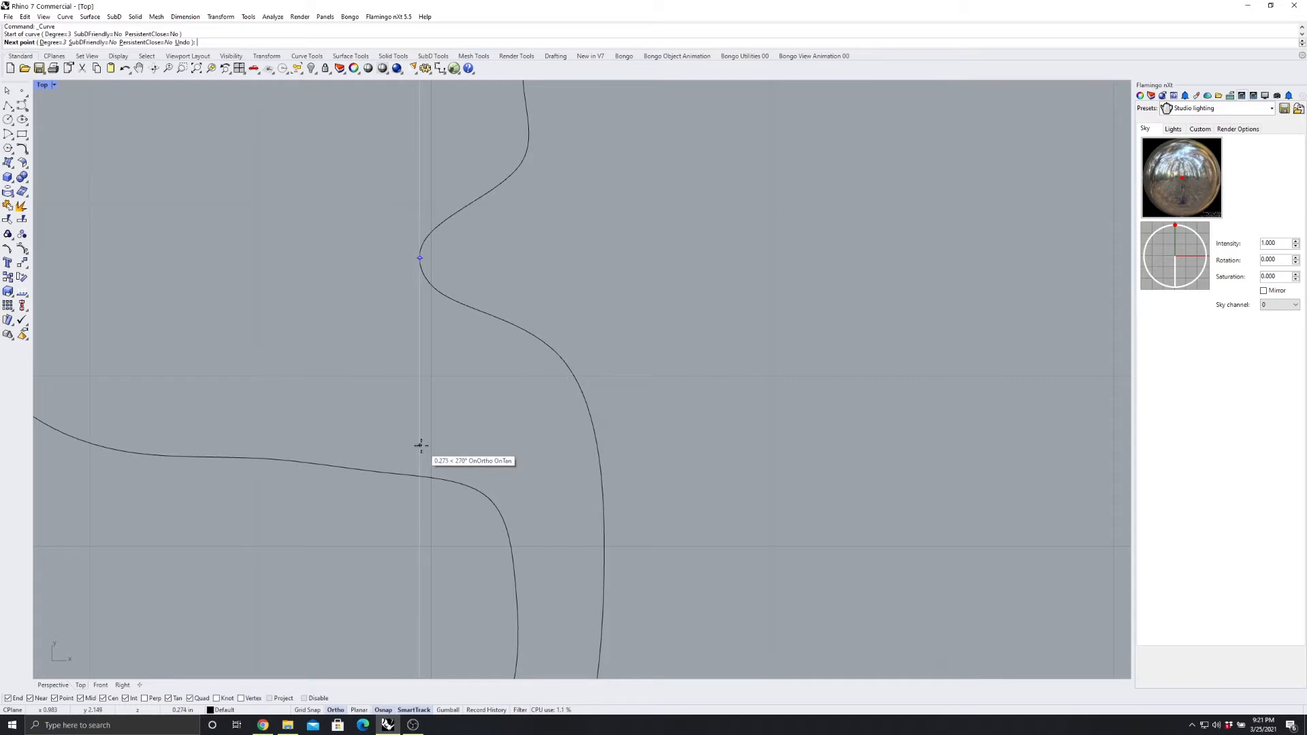
pyautogui.scroll(3, 420, 454)
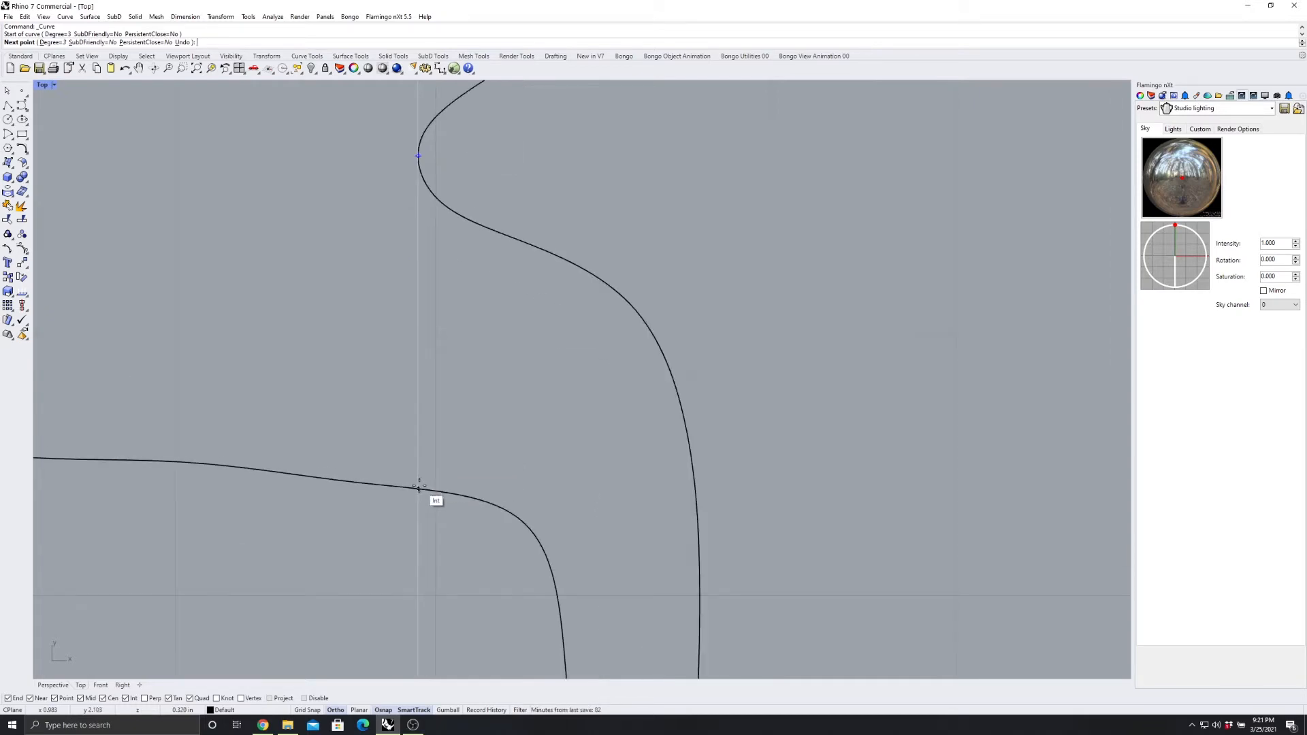
pyautogui.click(417, 488)
pyautogui.click(417, 488)
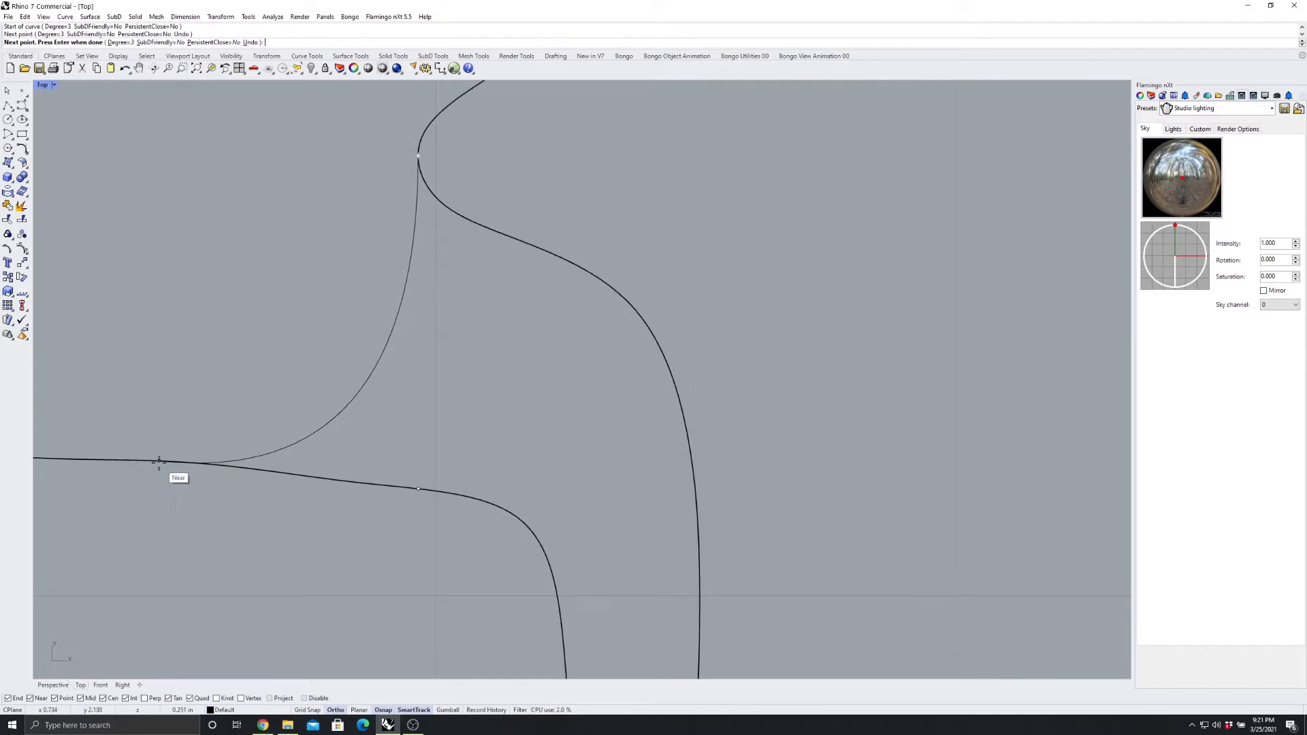
# Turn Ortho off and finish the curve with an end point on the shoreline west of the second control point
pyautogui.click(168, 698)
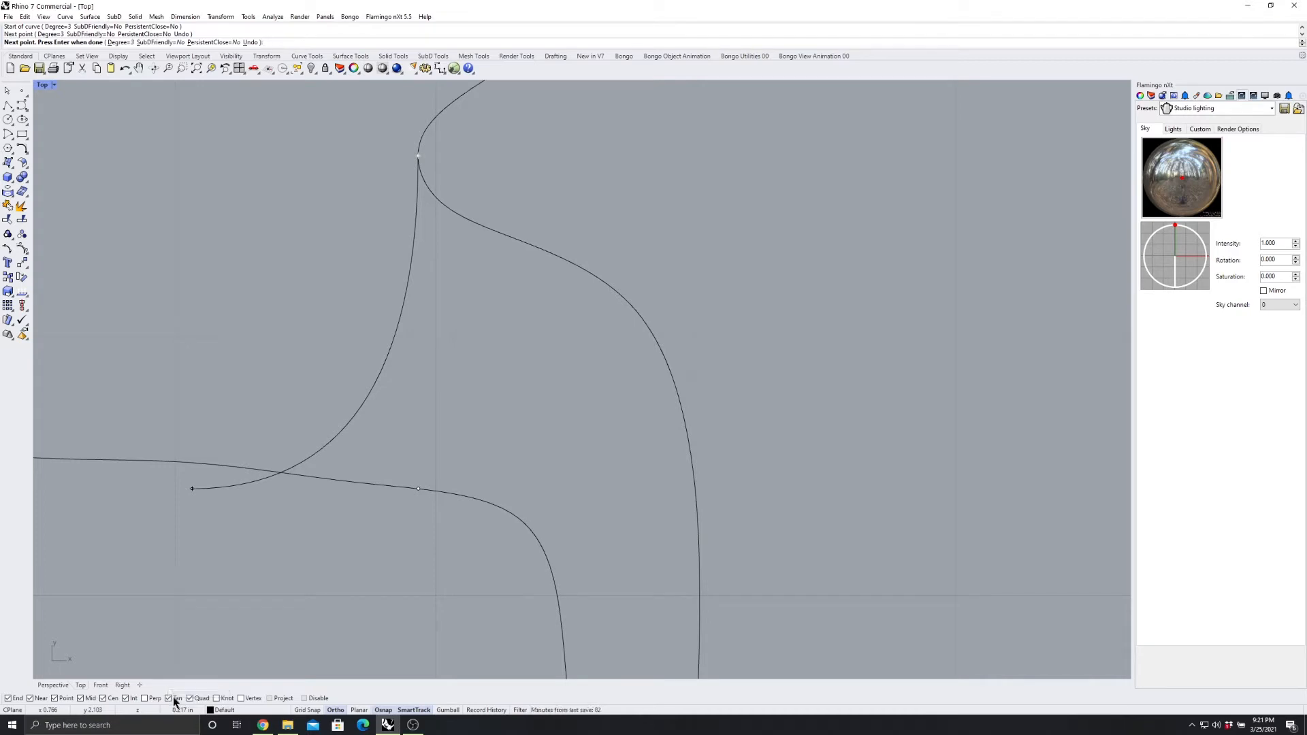
pyautogui.click(332, 711)
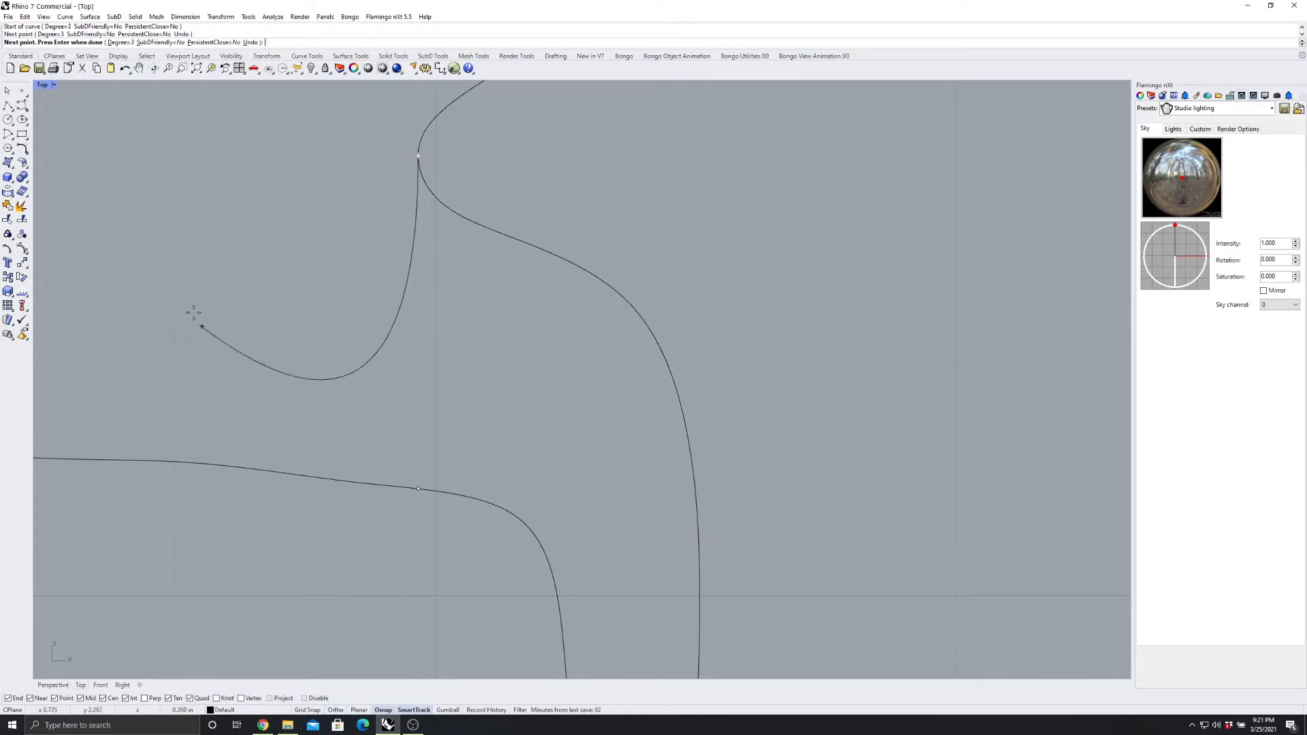
pyautogui.click(246, 467)
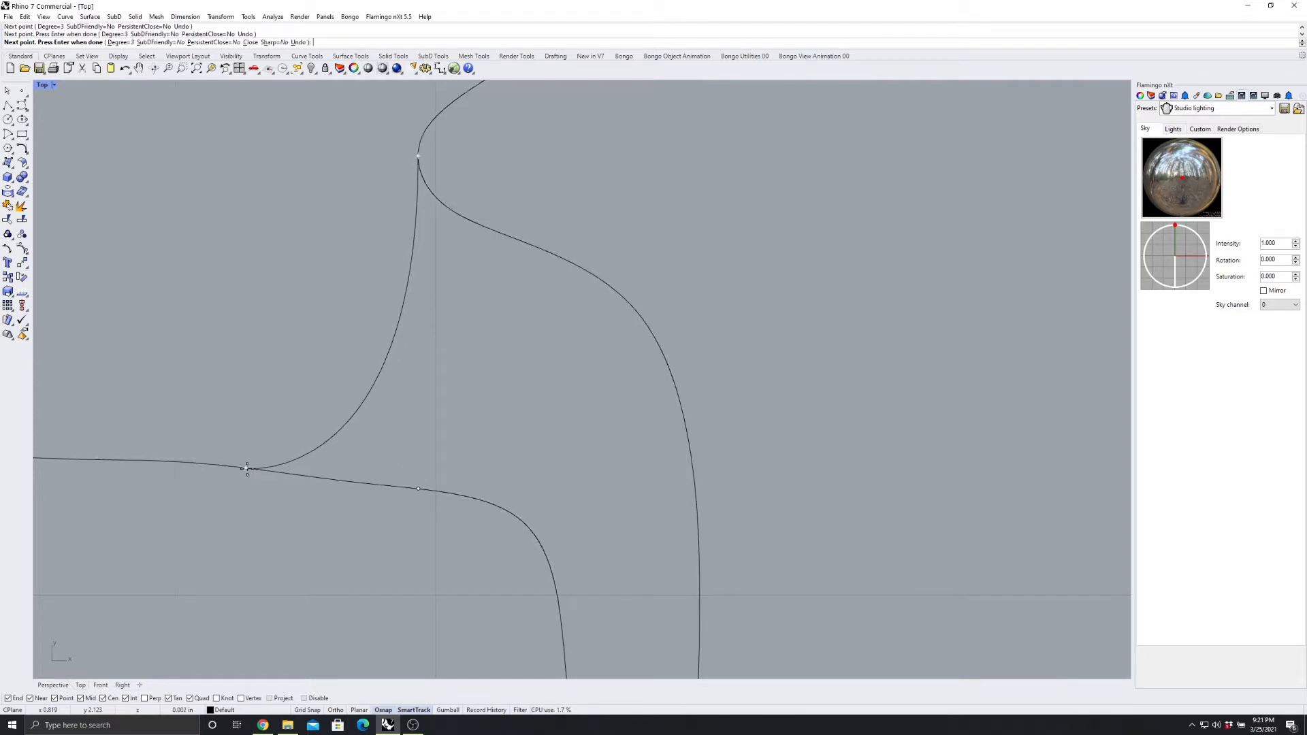
pyautogui.scroll(-3, 297, 292)
pyautogui.scroll(2, 216, 254)
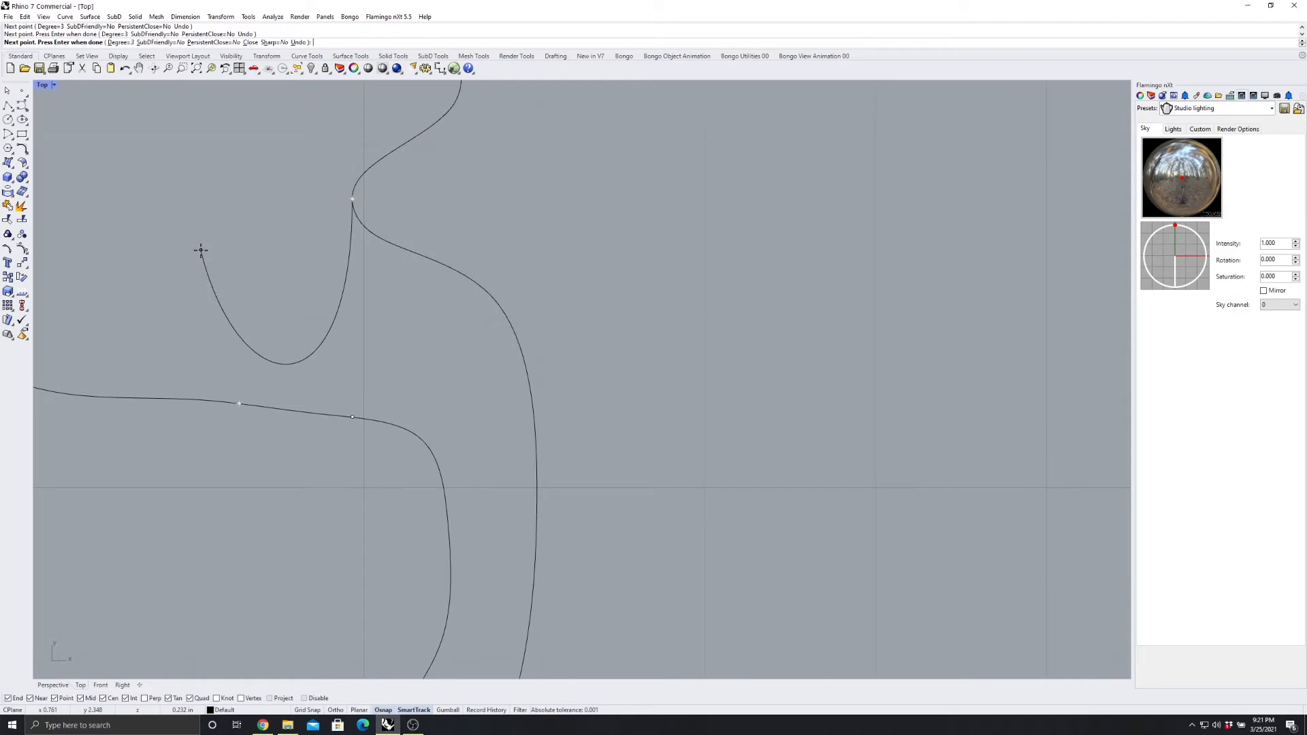
pyautogui.press('Return')
pyautogui.scroll(-3, 282, 259)
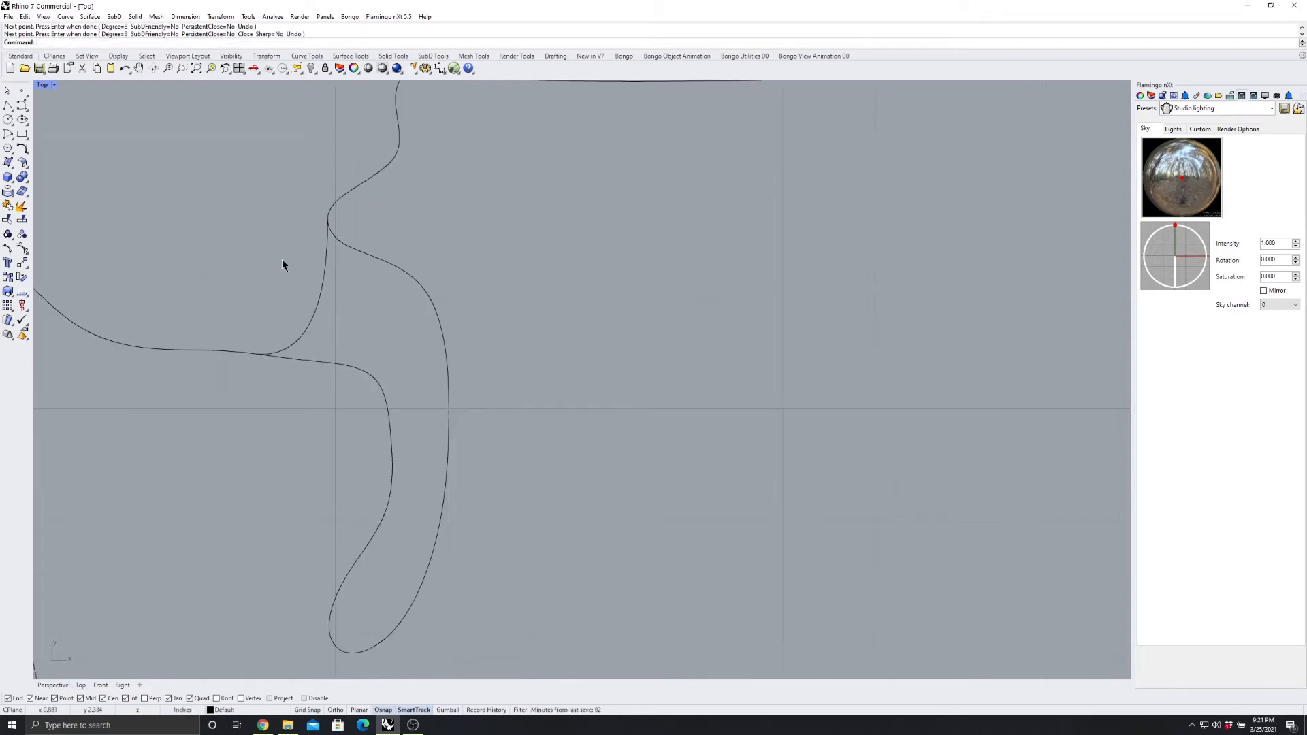
# Examine how the new curve across the inlet's mouth meets the state outline at both ends
pyautogui.click(367, 290)
pyautogui.scroll(-2, 332, 283)
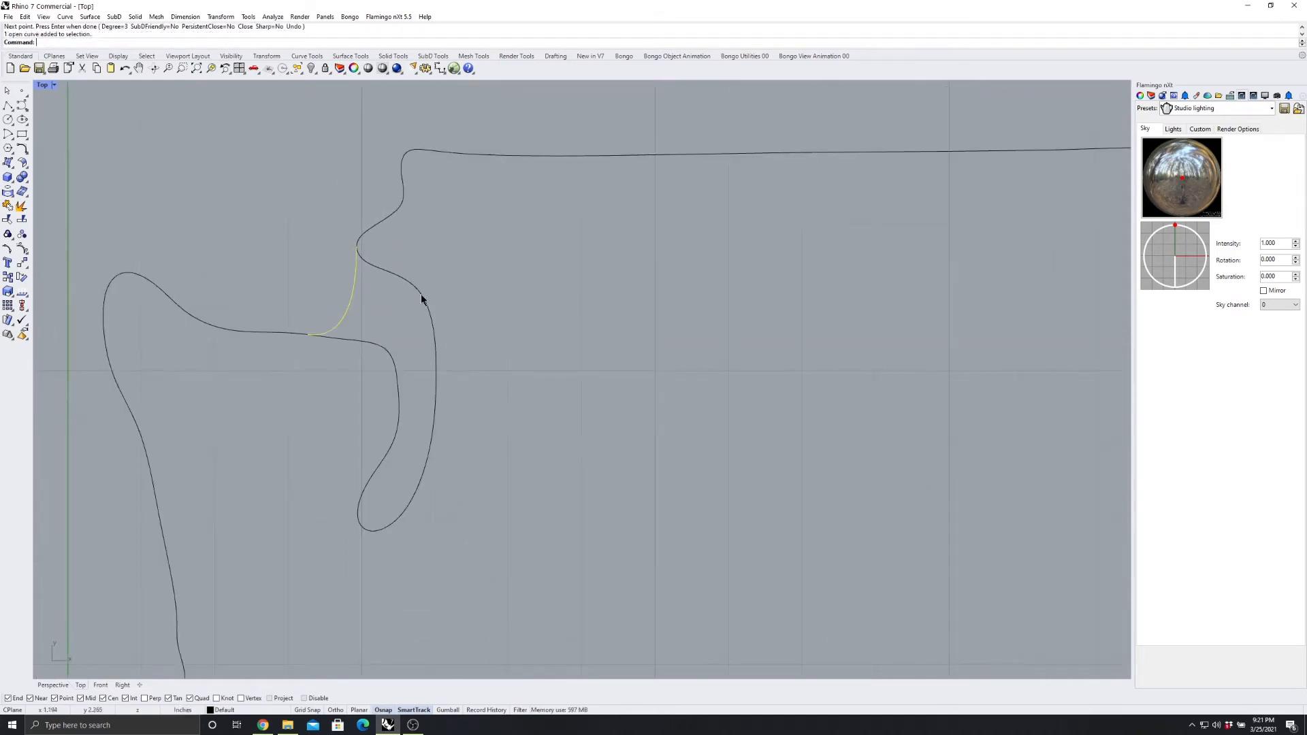
pyautogui.scroll(-4, 257, 245)
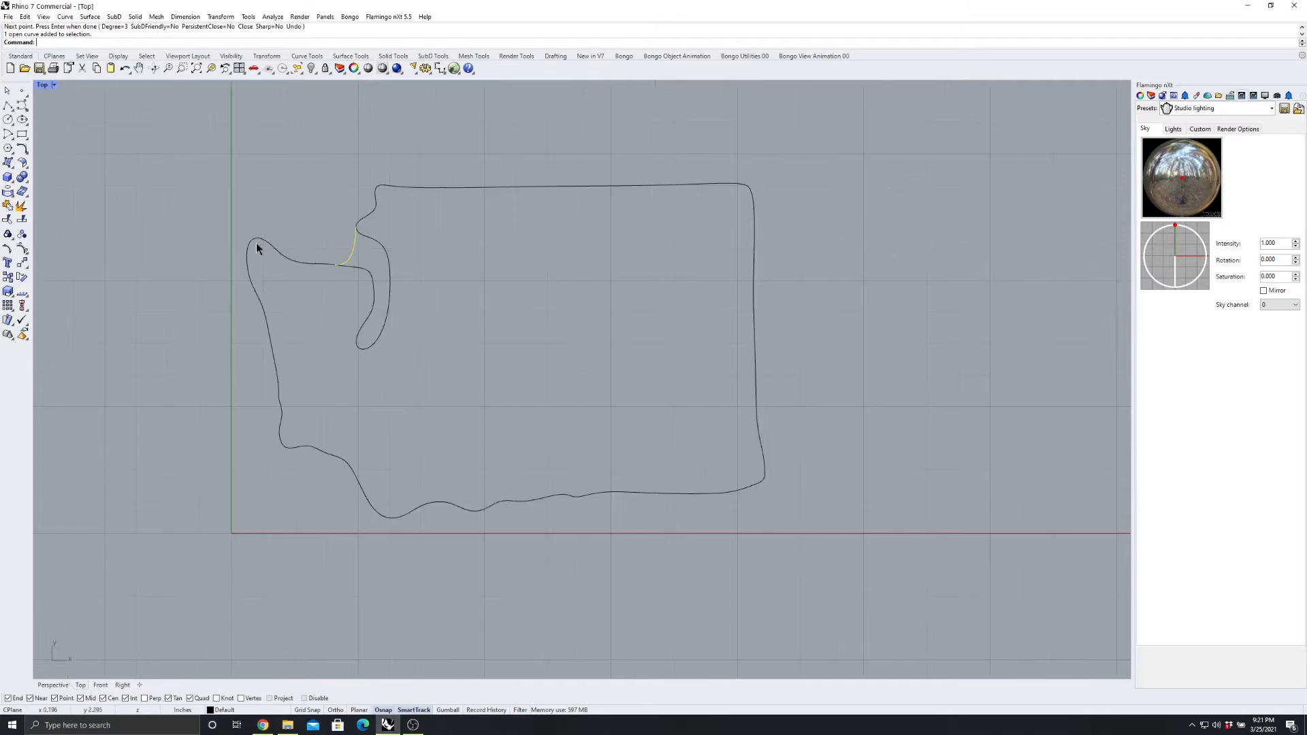
pyautogui.scroll(2, 266, 246)
pyautogui.scroll(3, 418, 197)
pyautogui.press('Escape')
pyautogui.moveTo(373, 314); pyautogui.dragTo(330, 312, button='right')
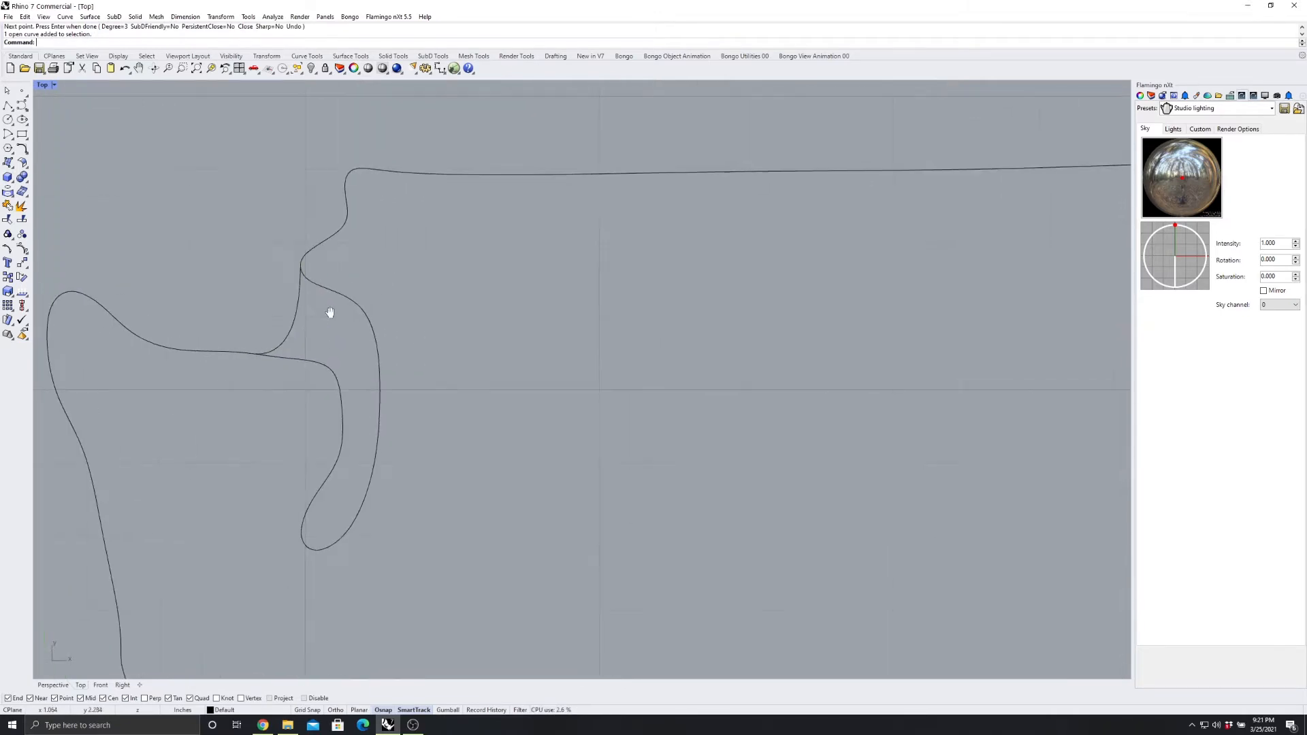
pyautogui.scroll(-4, 346, 185)
pyautogui.scroll(6, 354, 262)
pyautogui.click(330, 325)
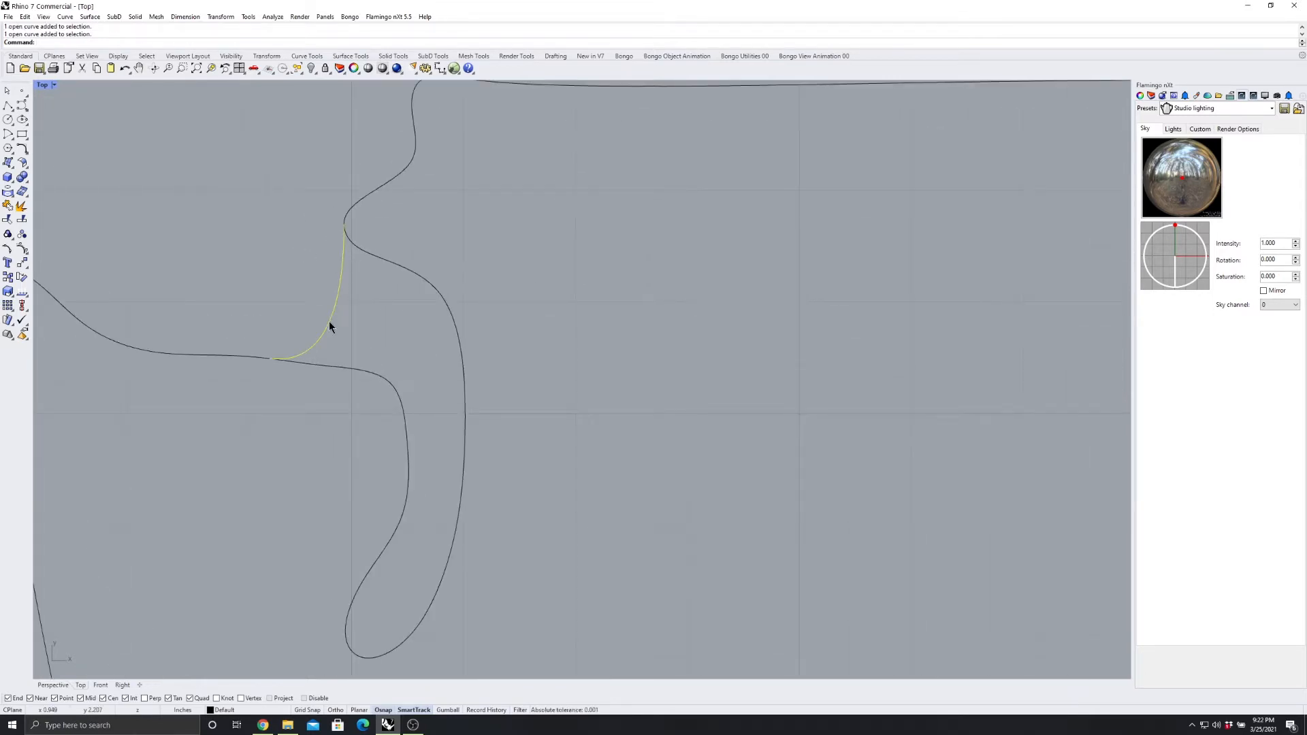
pyautogui.scroll(-2, 328, 321)
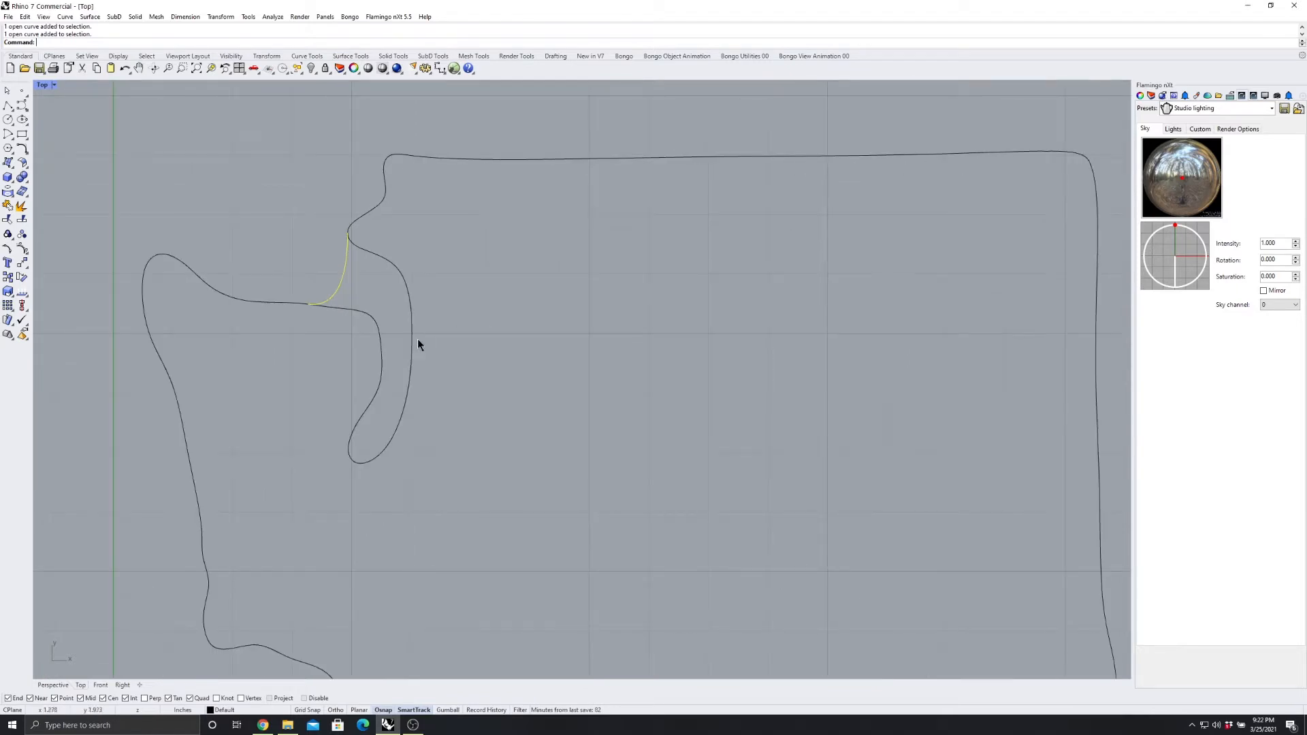
# Split the closed state outline using the curve across the inlet's mouth as the cutting object
pyautogui.press('Escape')
pyautogui.click(407, 286)
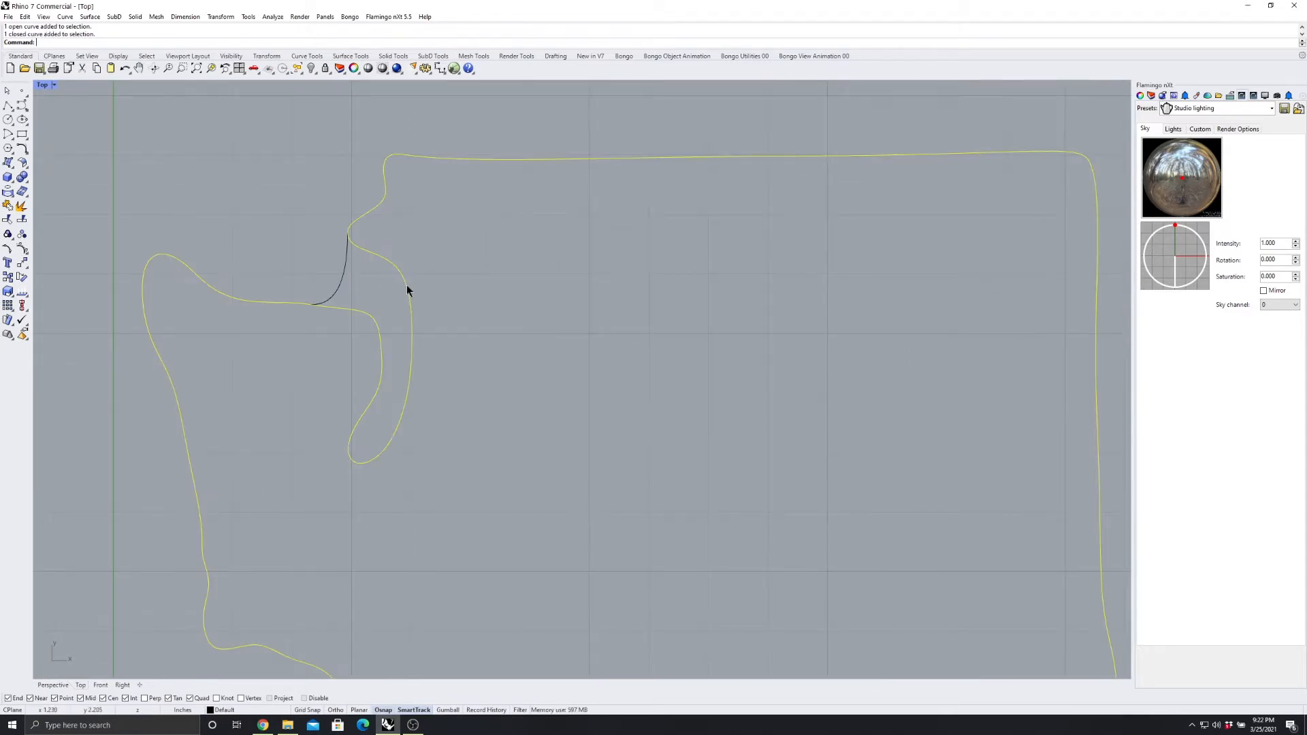
pyautogui.click(21, 221)
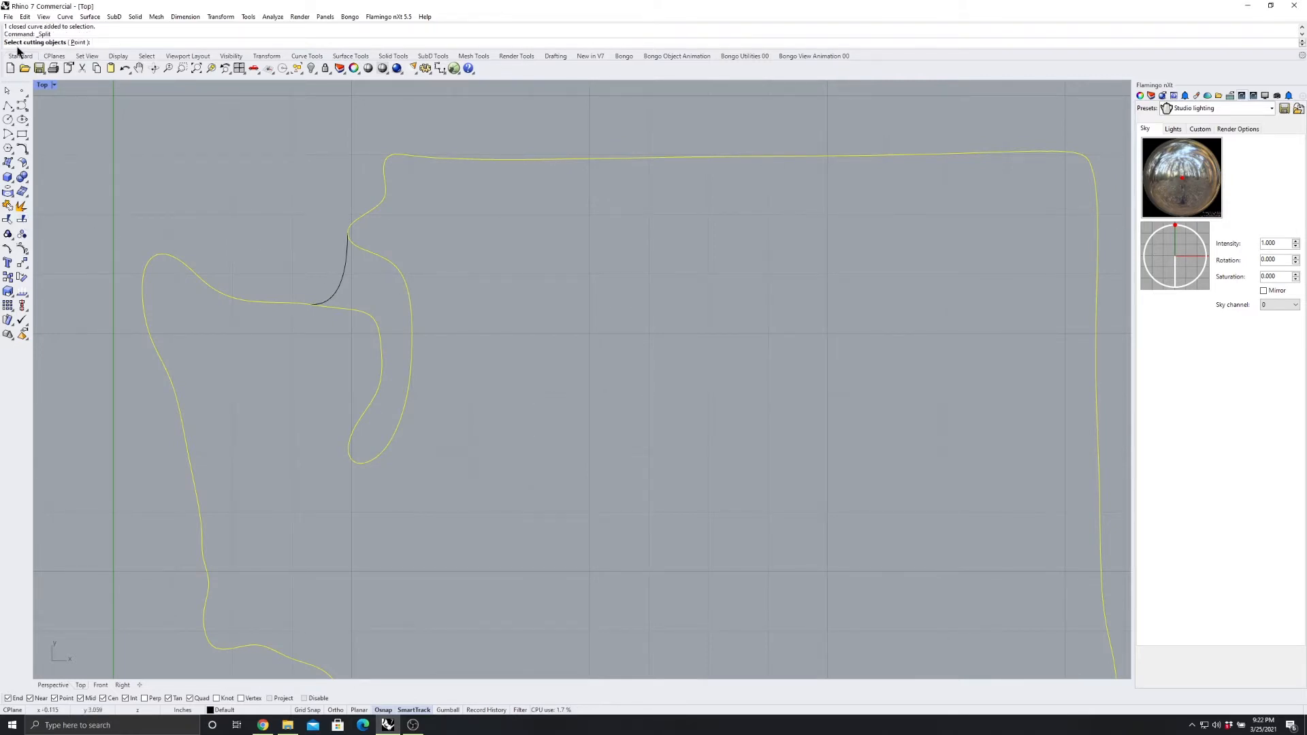
pyautogui.click(344, 276)
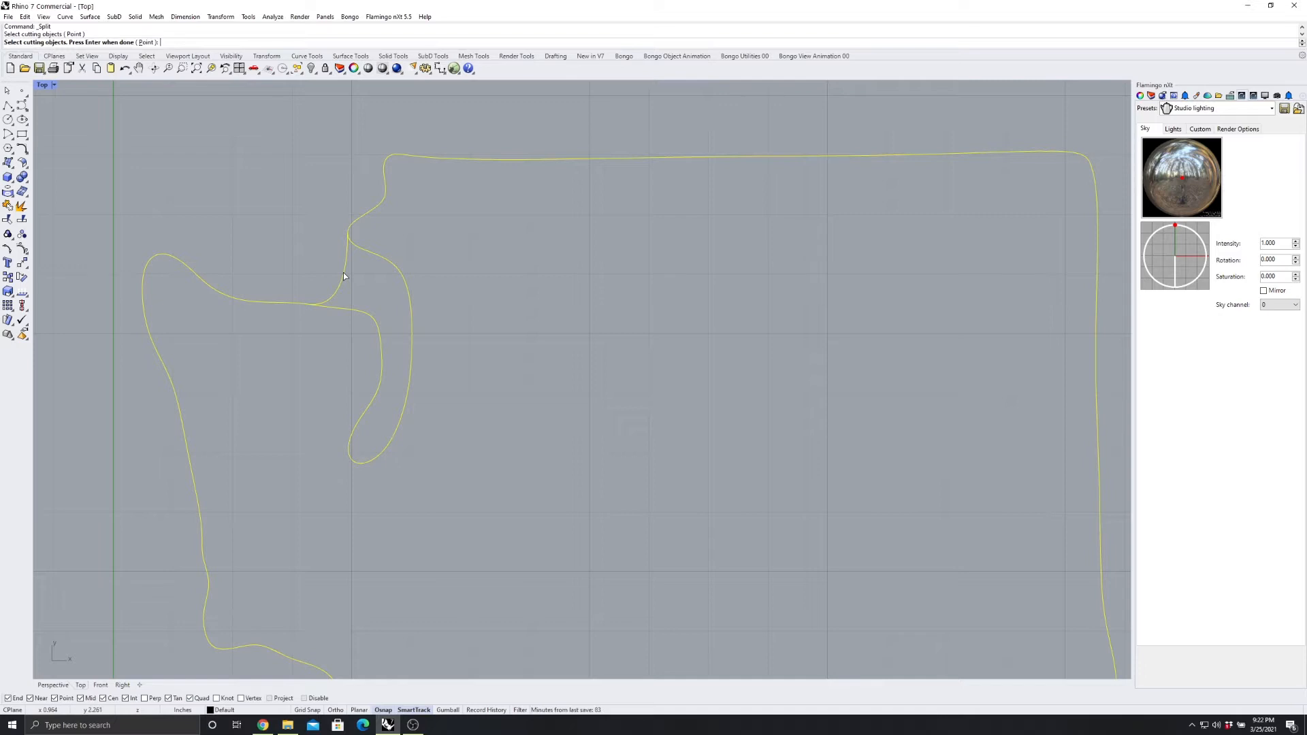
pyautogui.press('Return')
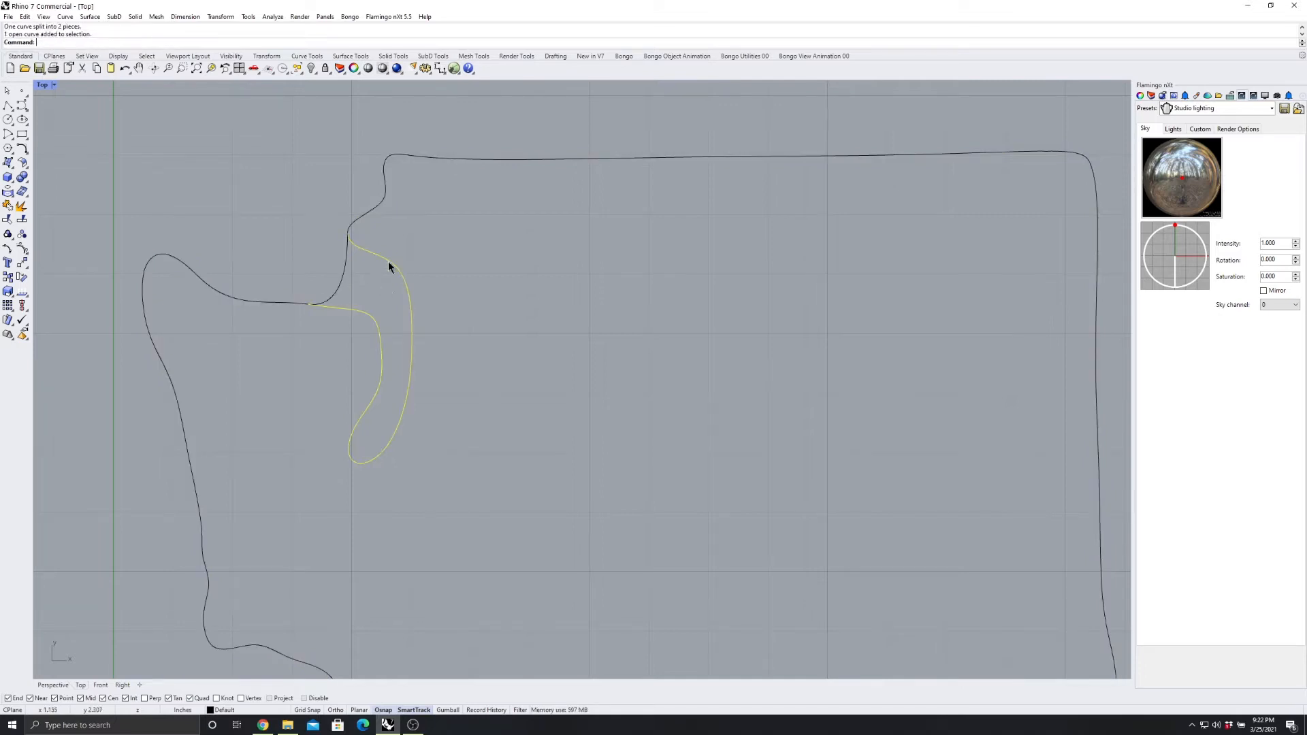
# Join the curve across the inlet's mouth with the outer state outline into one closed curve and select it
pyautogui.moveTo(456, 219); pyautogui.dragTo(323, 222, button='right')
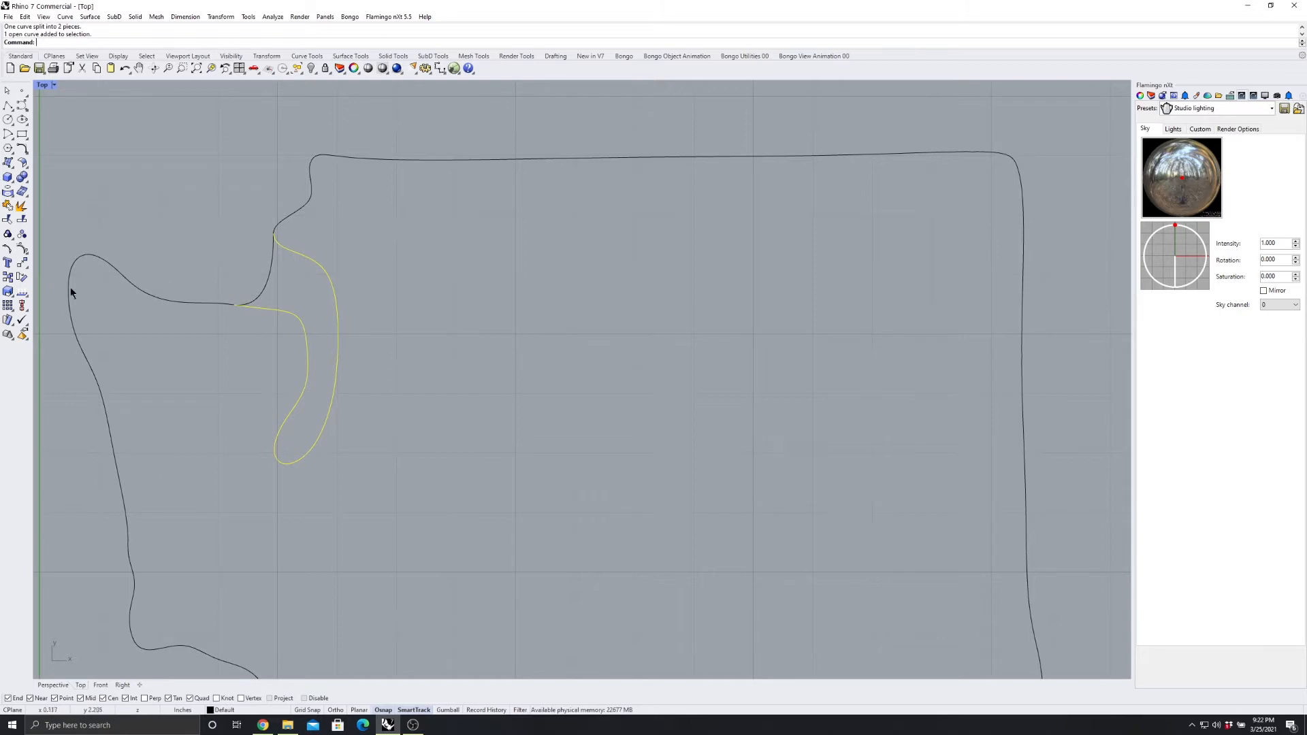
pyautogui.scroll(-3, 157, 395)
pyautogui.press('Escape')
pyautogui.scroll(3, 228, 270)
pyautogui.click(425, 320)
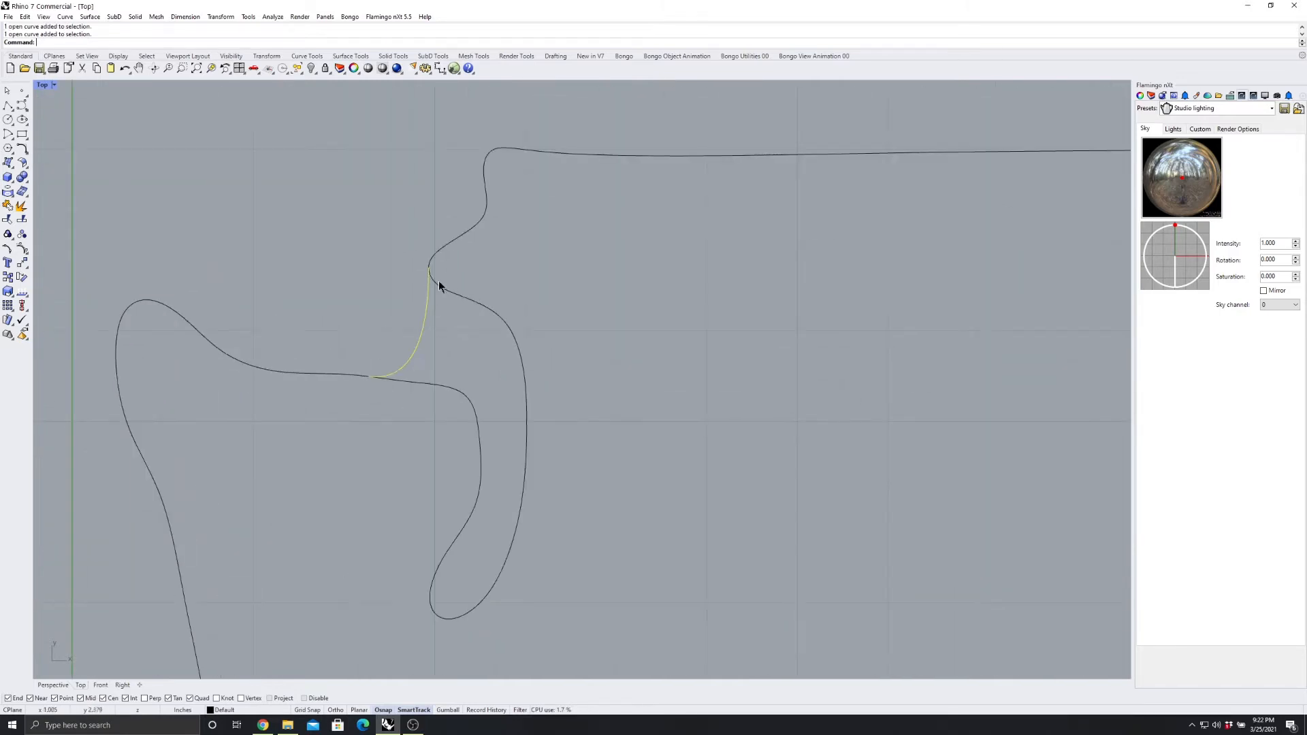
pyautogui.click(455, 243)
pyautogui.scroll(-3, 333, 213)
pyautogui.moveTo(400, 212); pyautogui.dragTo(329, 218, button='right')
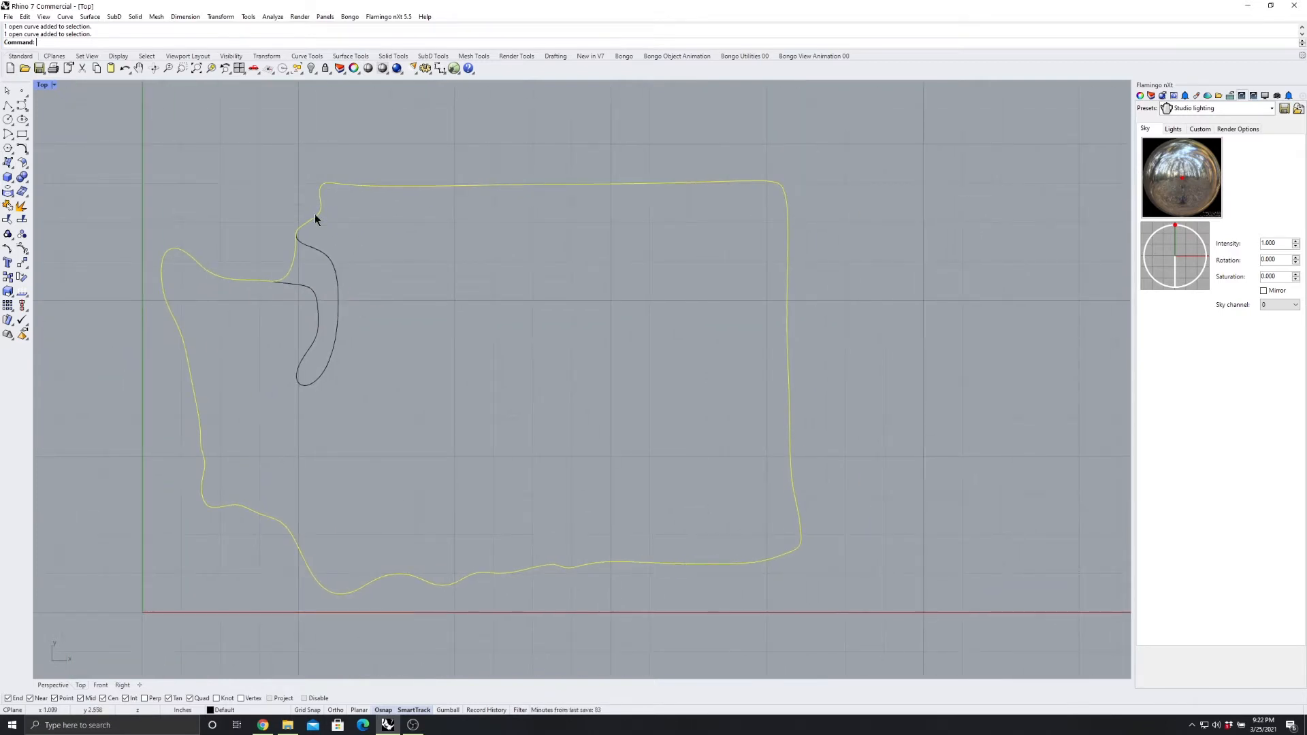
pyautogui.click(7, 208)
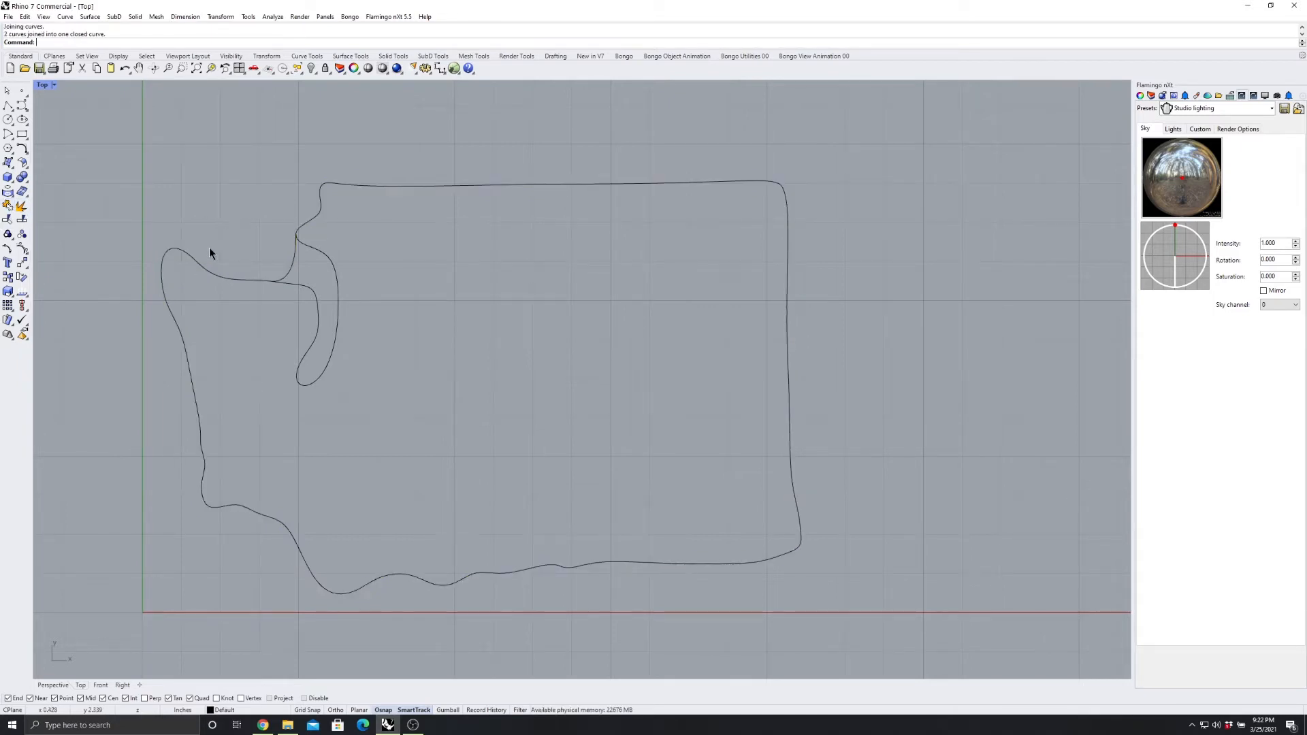
pyautogui.click(170, 253)
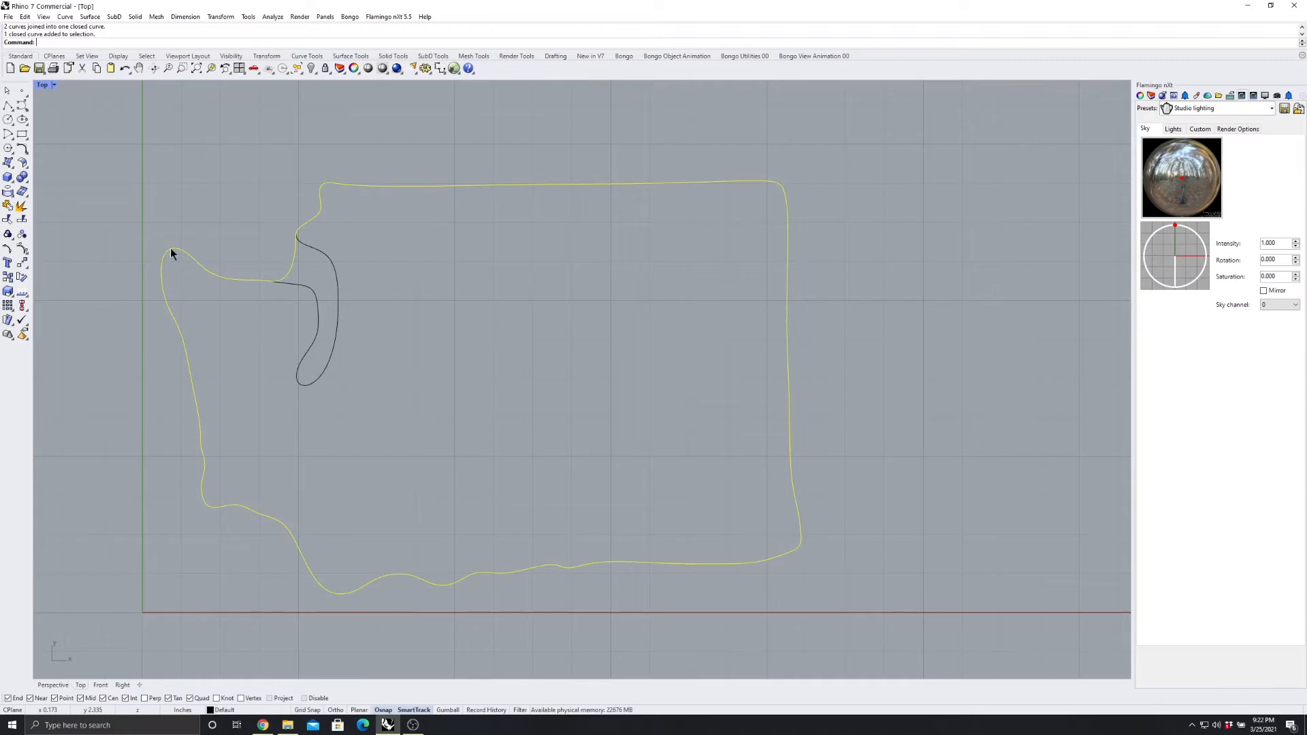
pyautogui.click(190, 197)
pyautogui.click(316, 200)
pyautogui.click(578, 195)
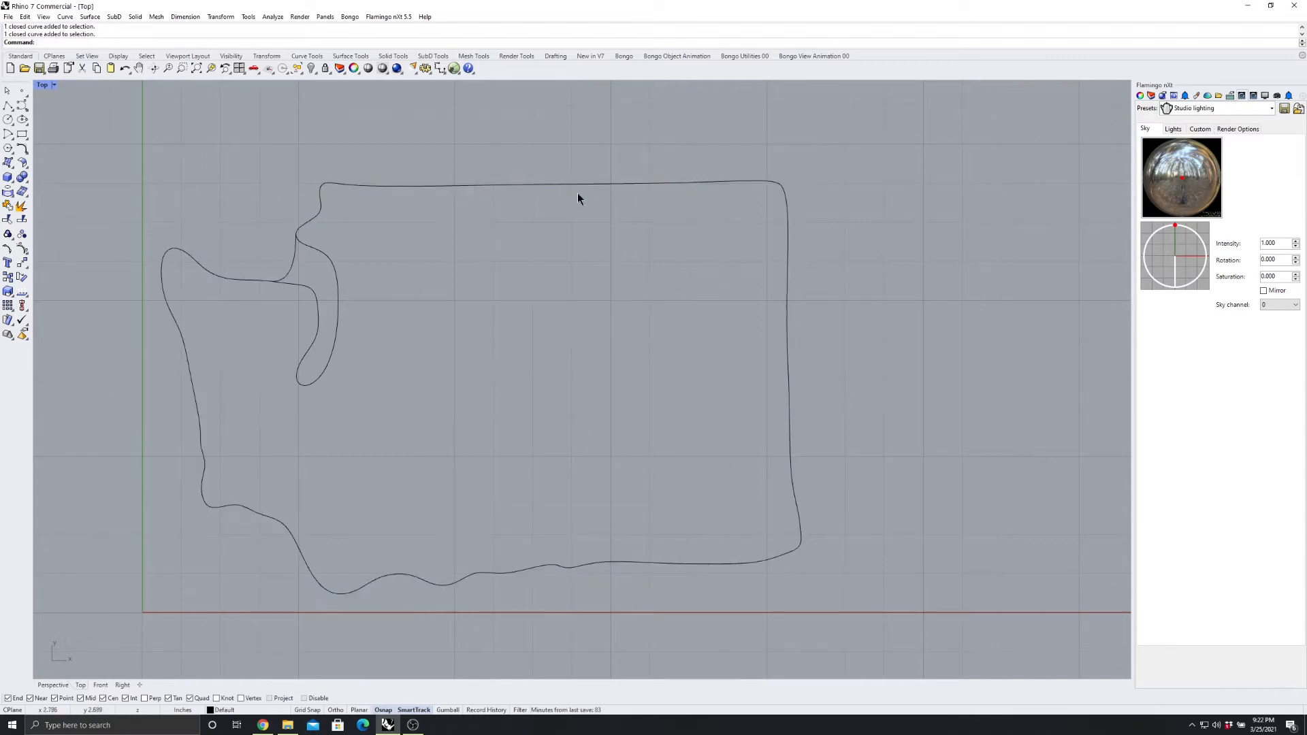
pyautogui.click(575, 187)
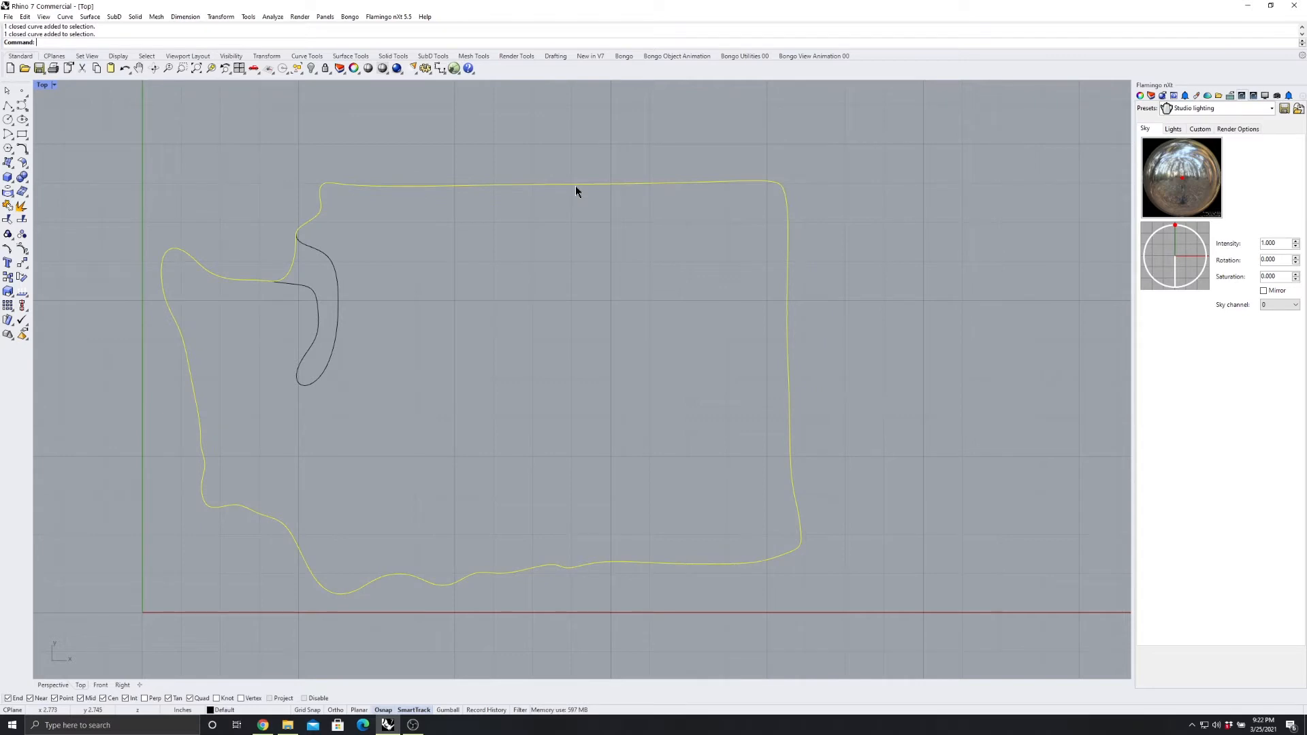
pyautogui.click(570, 229)
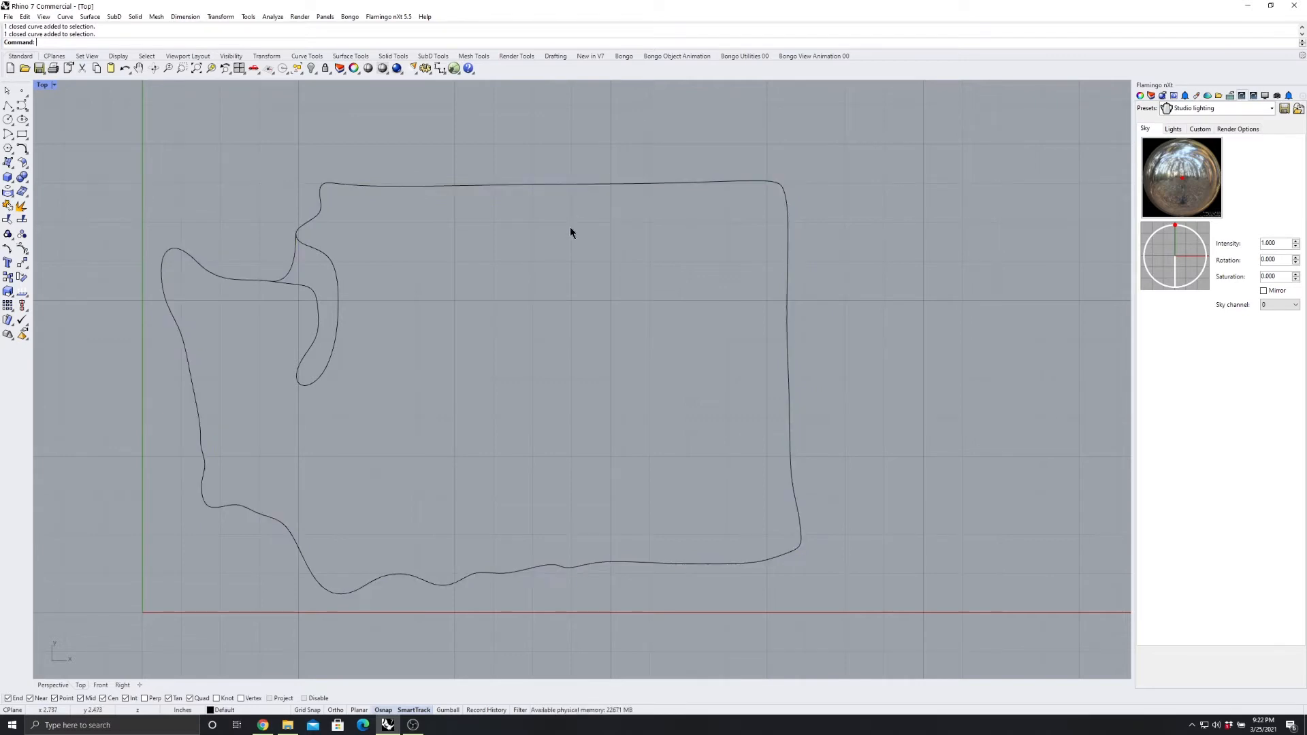
# Offset the closed outer state outline inward by 0.15 inches with sharp corners
pyautogui.click(403, 189)
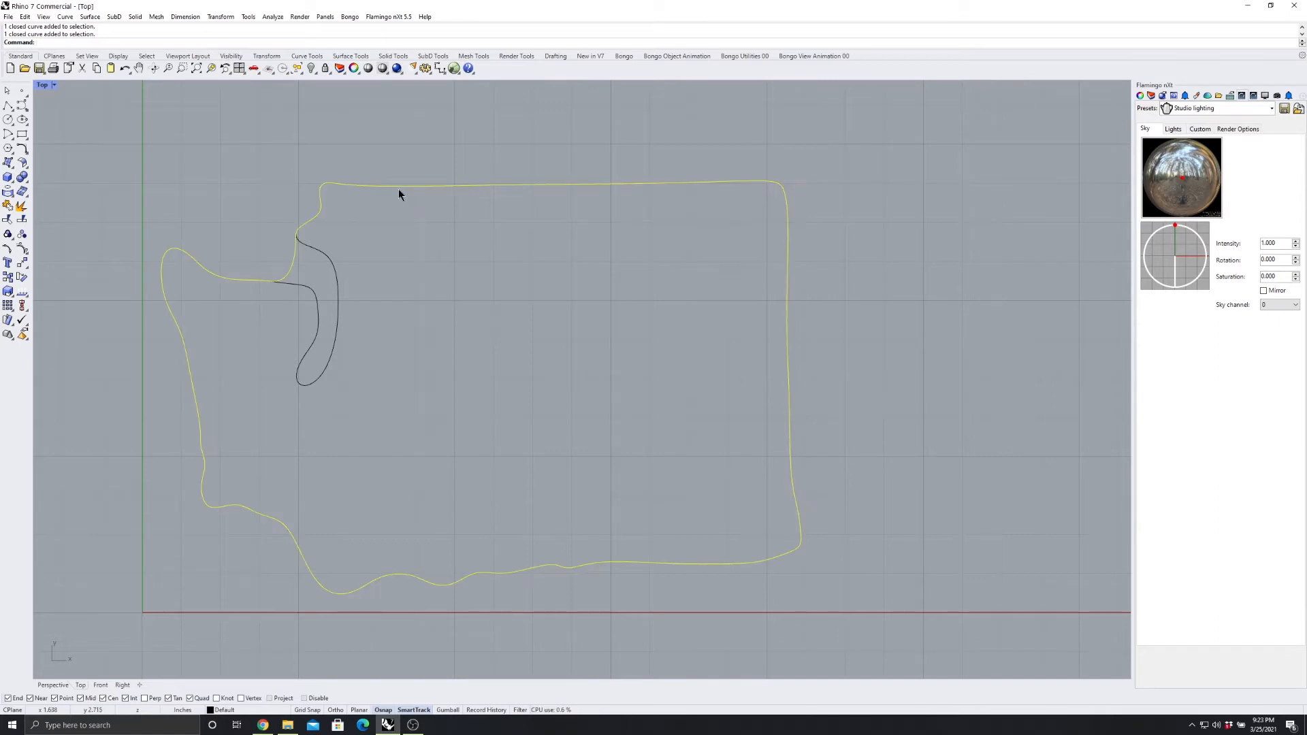
pyautogui.click(65, 17)
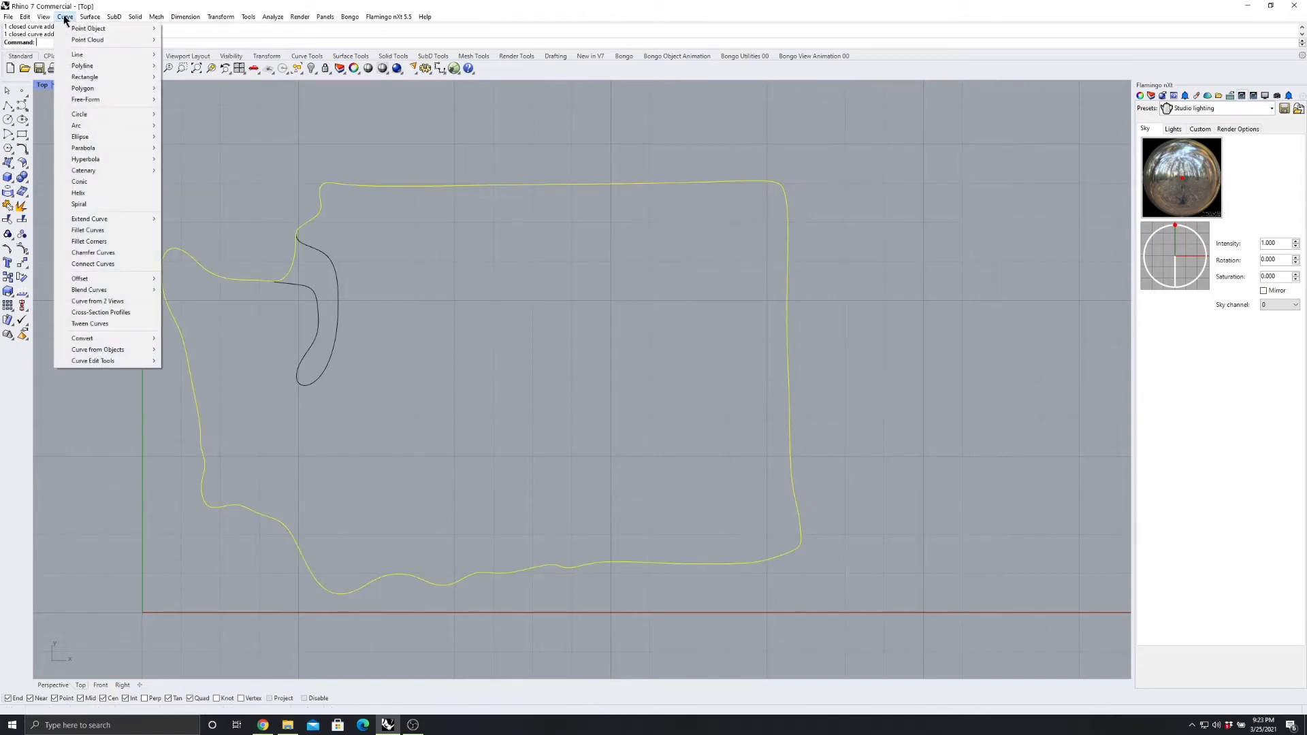
pyautogui.moveTo(97, 278)
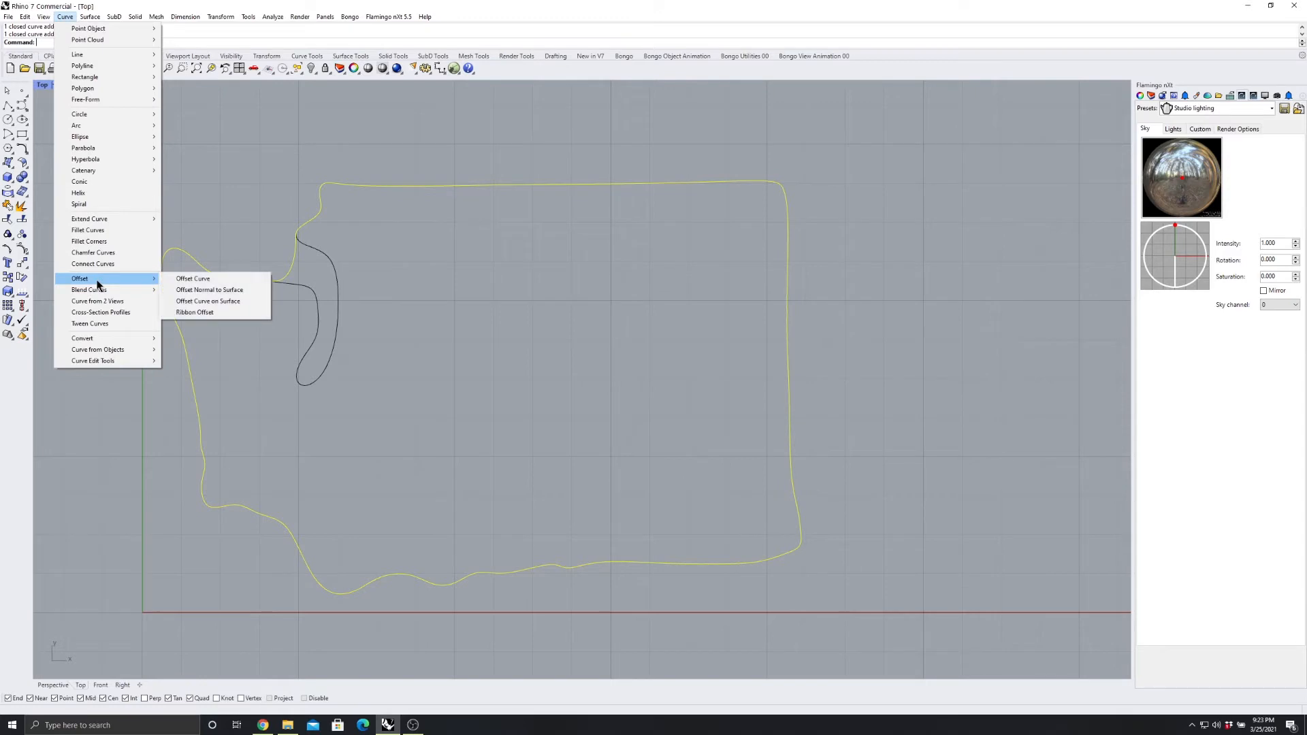
pyautogui.click(189, 279)
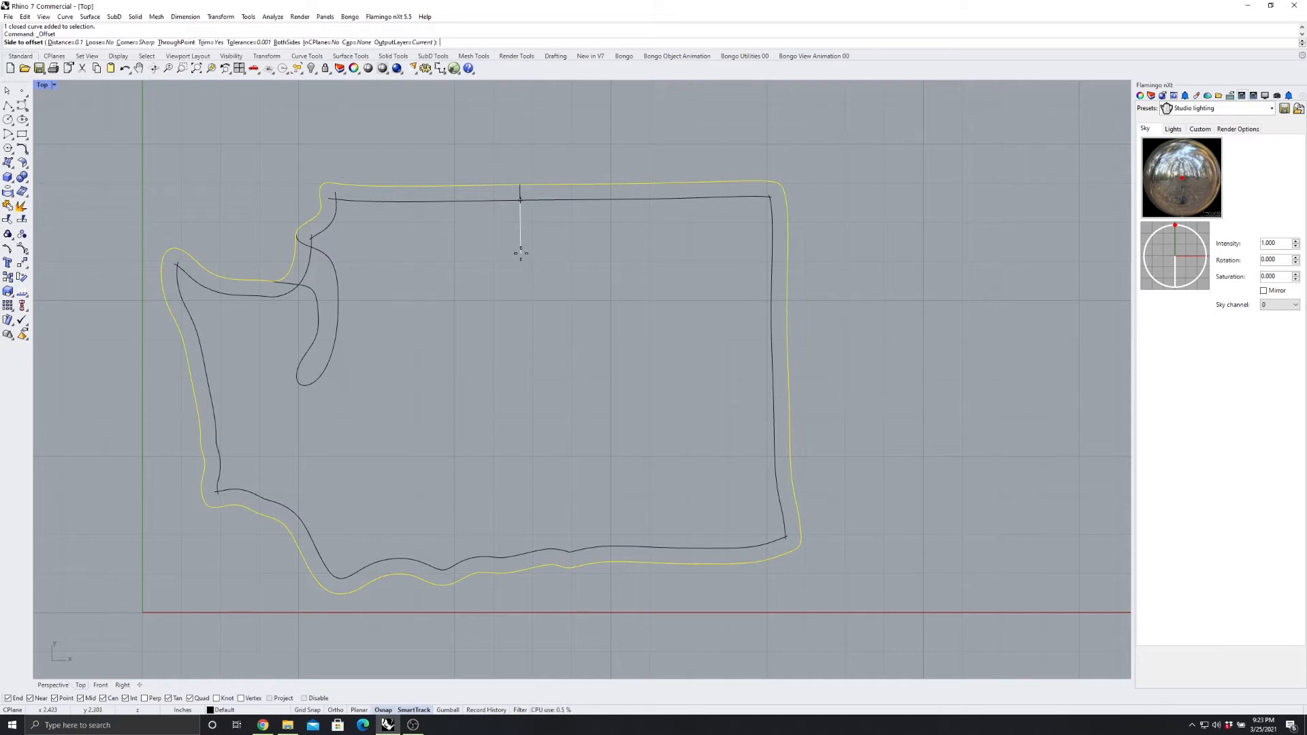
pyautogui.click(63, 42)
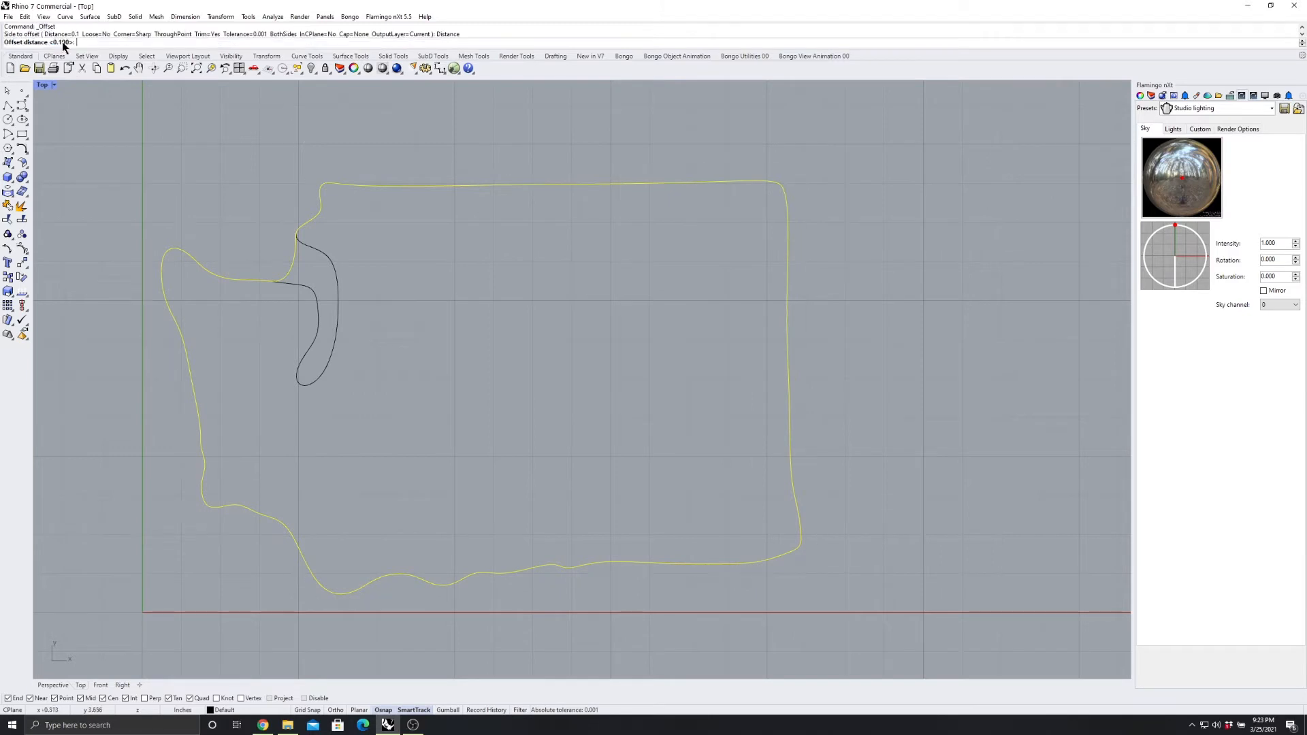
pyautogui.write('.15')
pyautogui.press('Return')
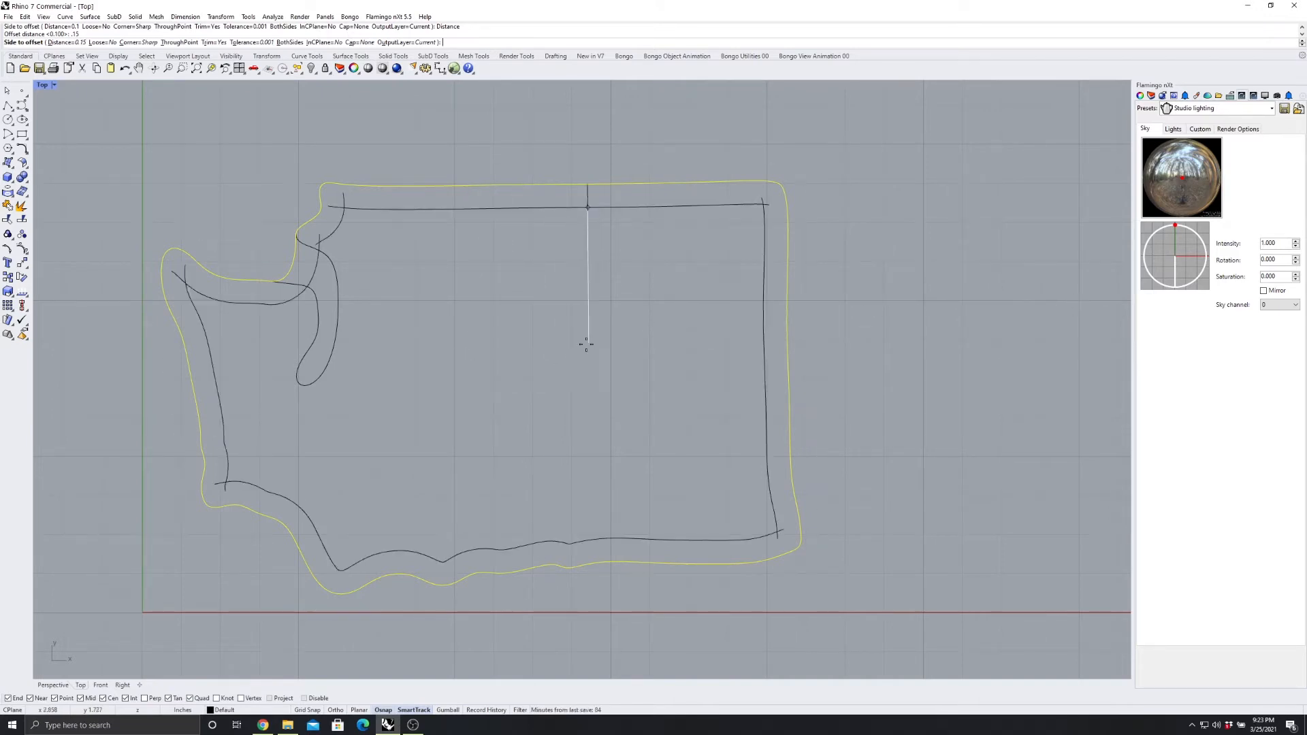
pyautogui.click(533, 373)
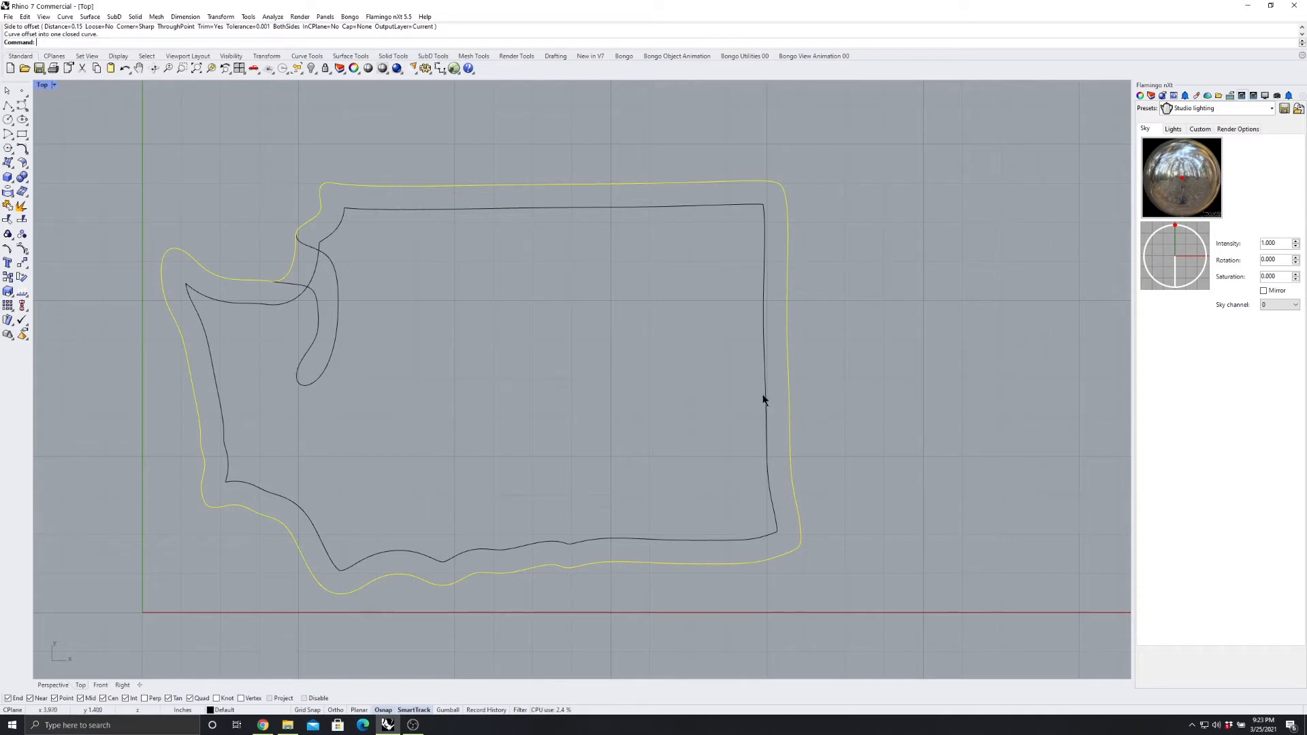
# Trim the inlet curve and inner offset outline against each other, removing the inlet's outer ends and the offset segment across its mouth
pyautogui.click(590, 351)
pyautogui.scroll(3, 256, 249)
pyautogui.moveTo(256, 253); pyautogui.dragTo(300, 259, button='right')
pyautogui.scroll(2, 381, 293)
pyautogui.moveTo(430, 321); pyautogui.dragTo(360, 235)
pyautogui.scroll(-2, 426, 277)
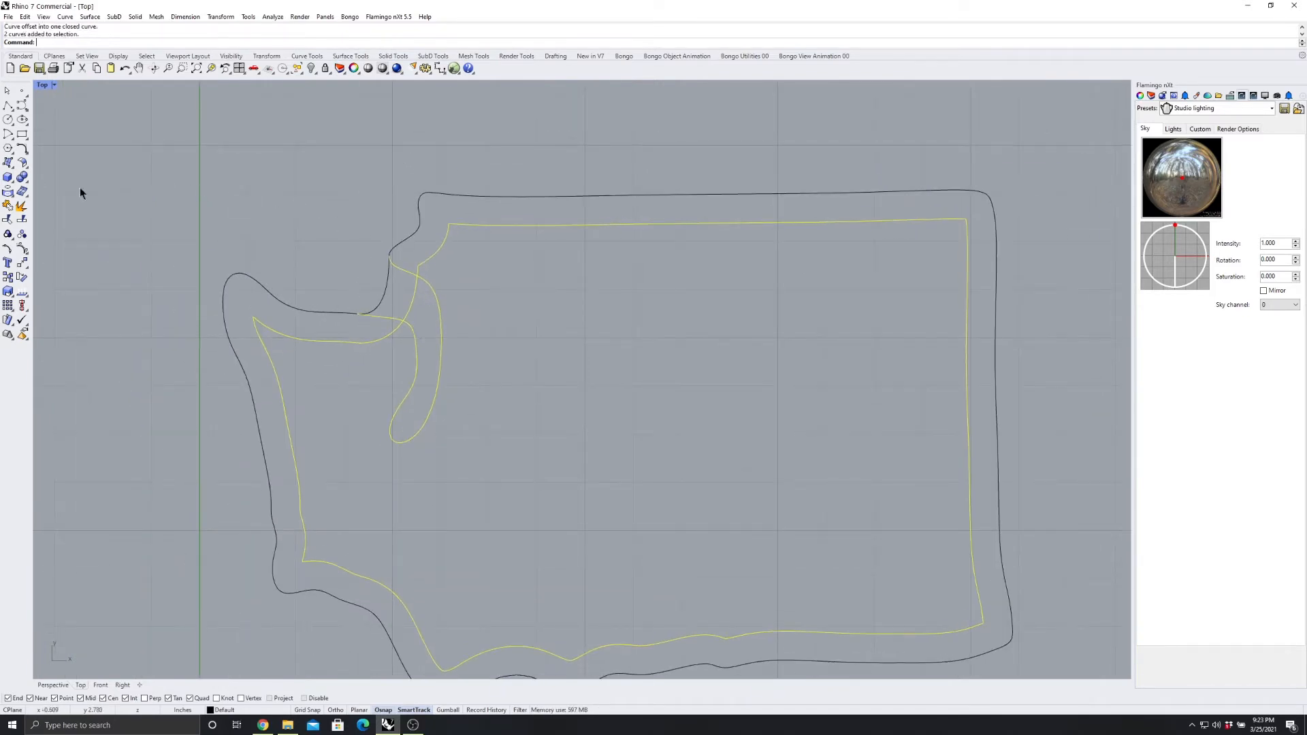
pyautogui.click(8, 220)
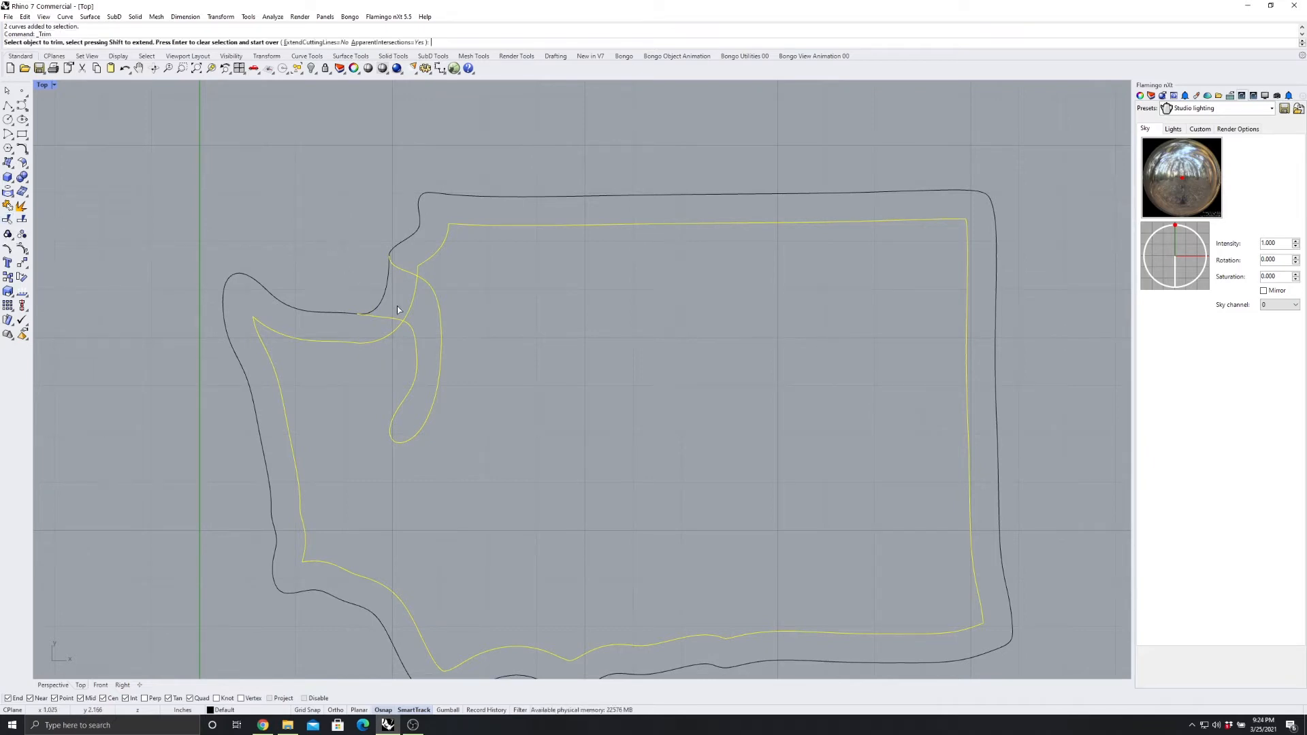
pyautogui.click(384, 319)
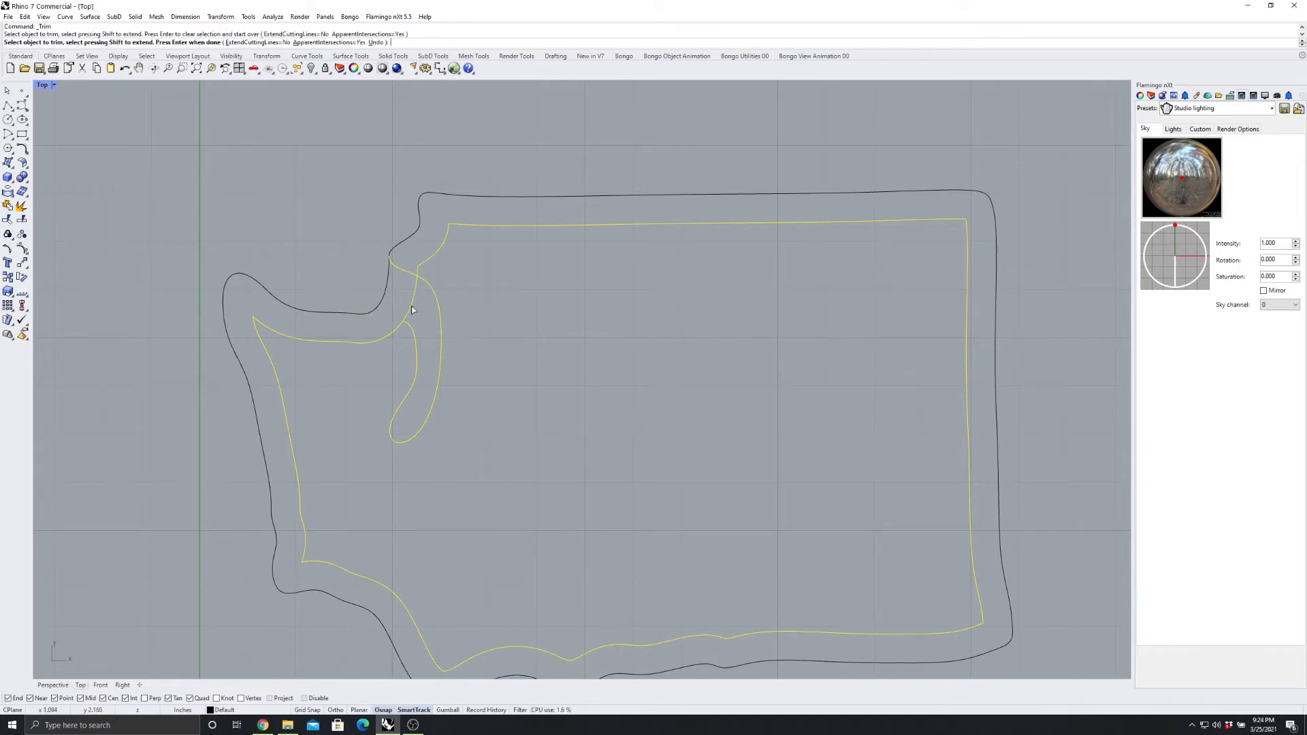
pyautogui.click(415, 300)
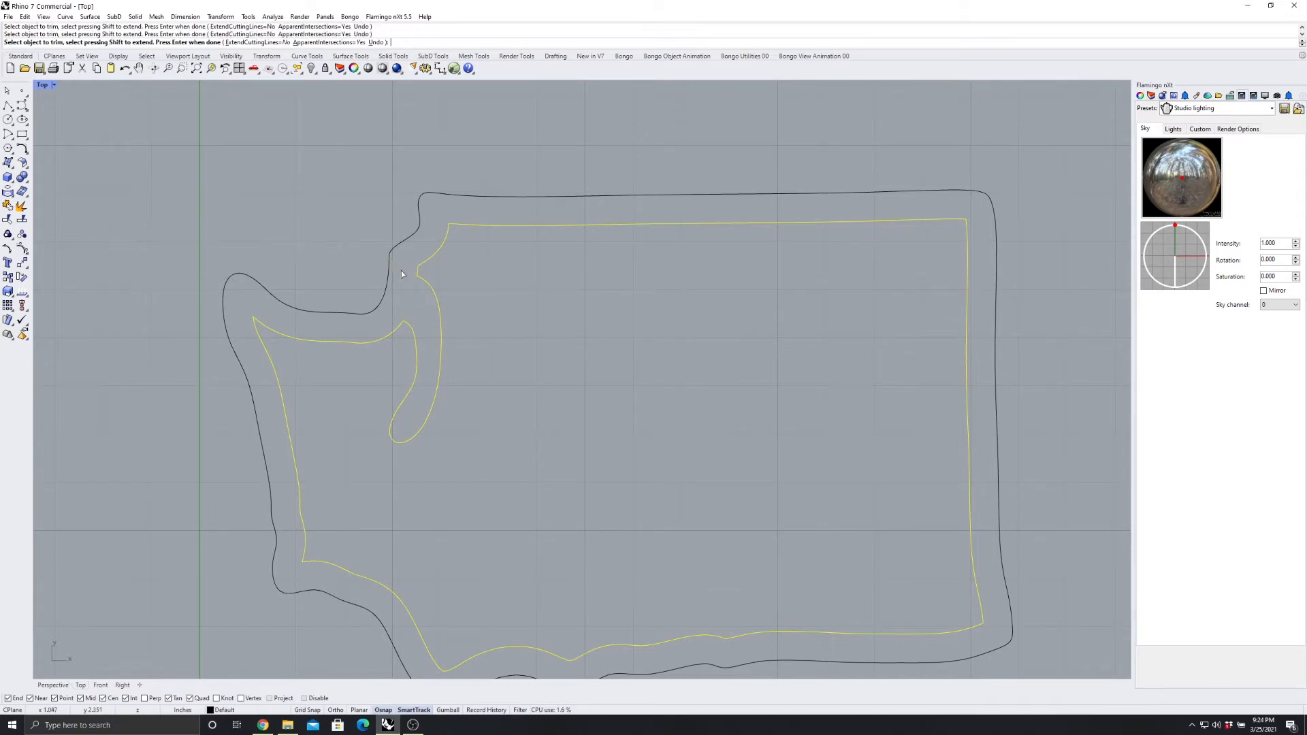
# Join the trimmed inlet and inner offset into one closed curve, and check the inner and outer outlines by selecting each
pyautogui.scroll(3, 402, 271)
pyautogui.scroll(-5, 409, 278)
pyautogui.scroll(5, 388, 288)
pyautogui.scroll(-4, 340, 279)
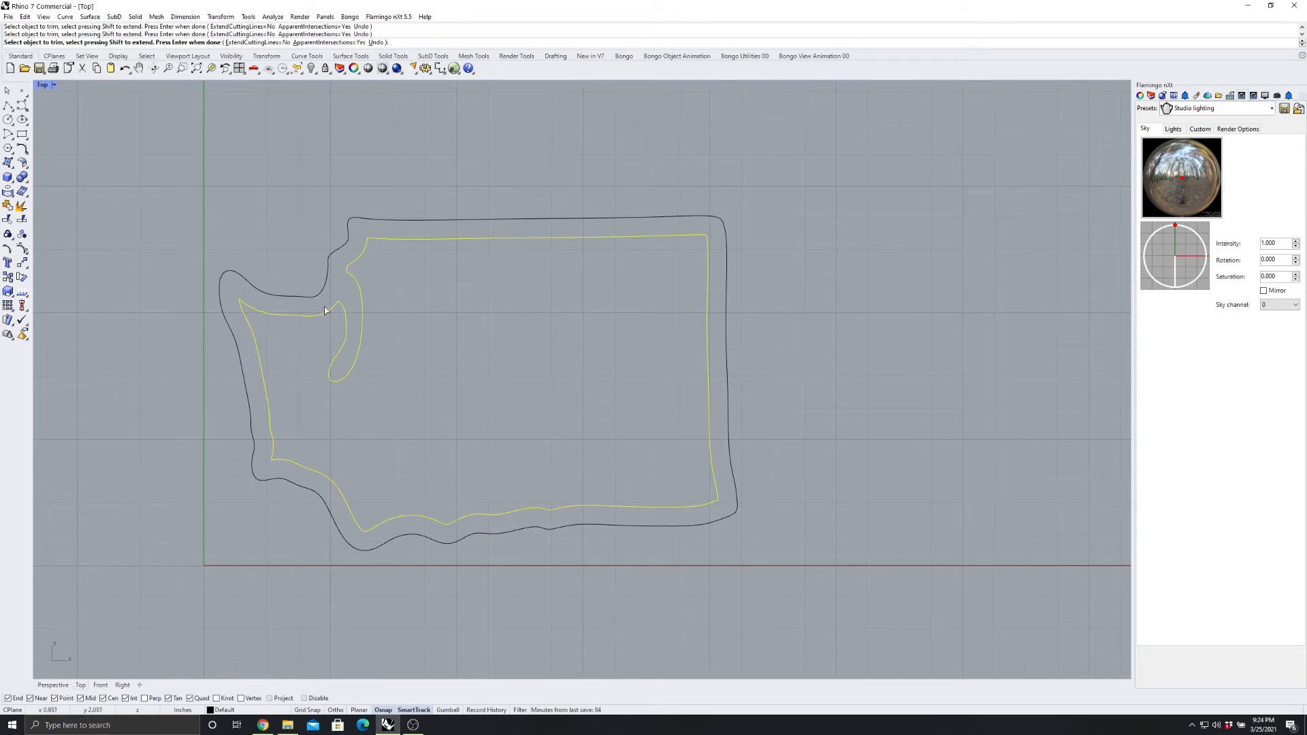
pyautogui.click(7, 207)
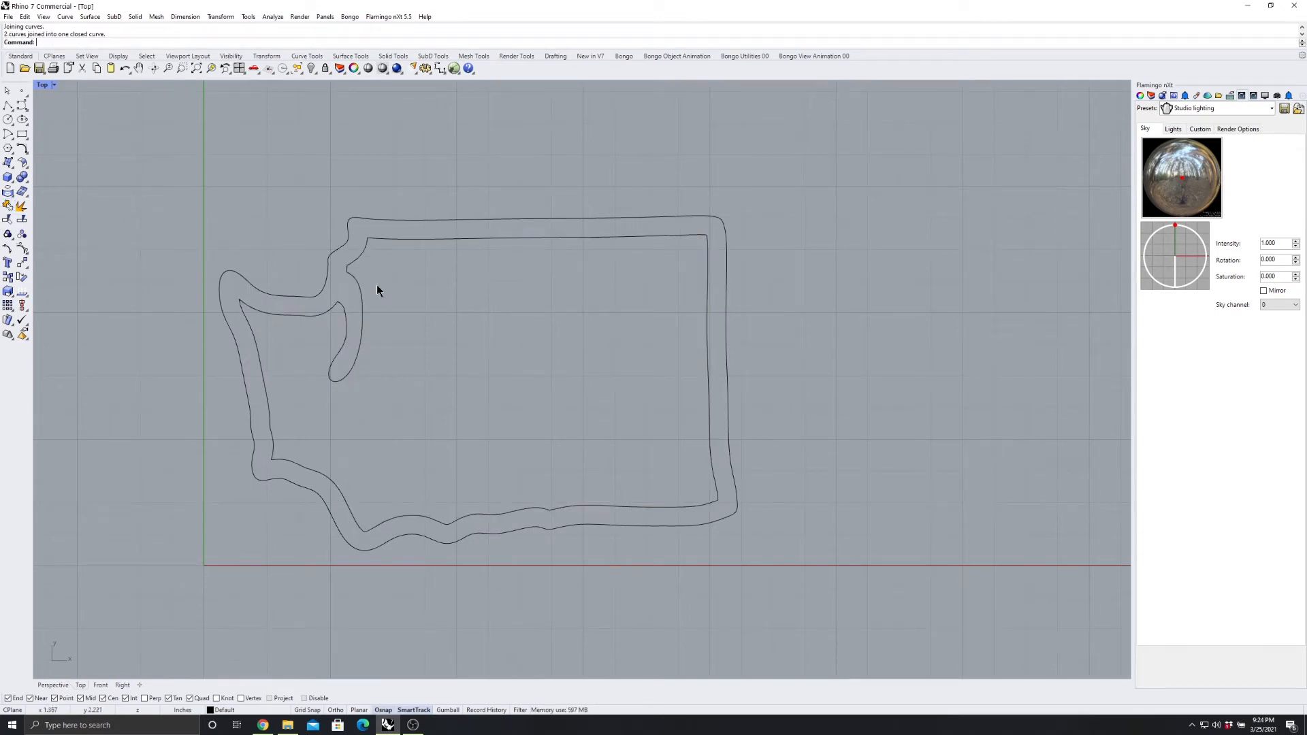
pyautogui.click(361, 286)
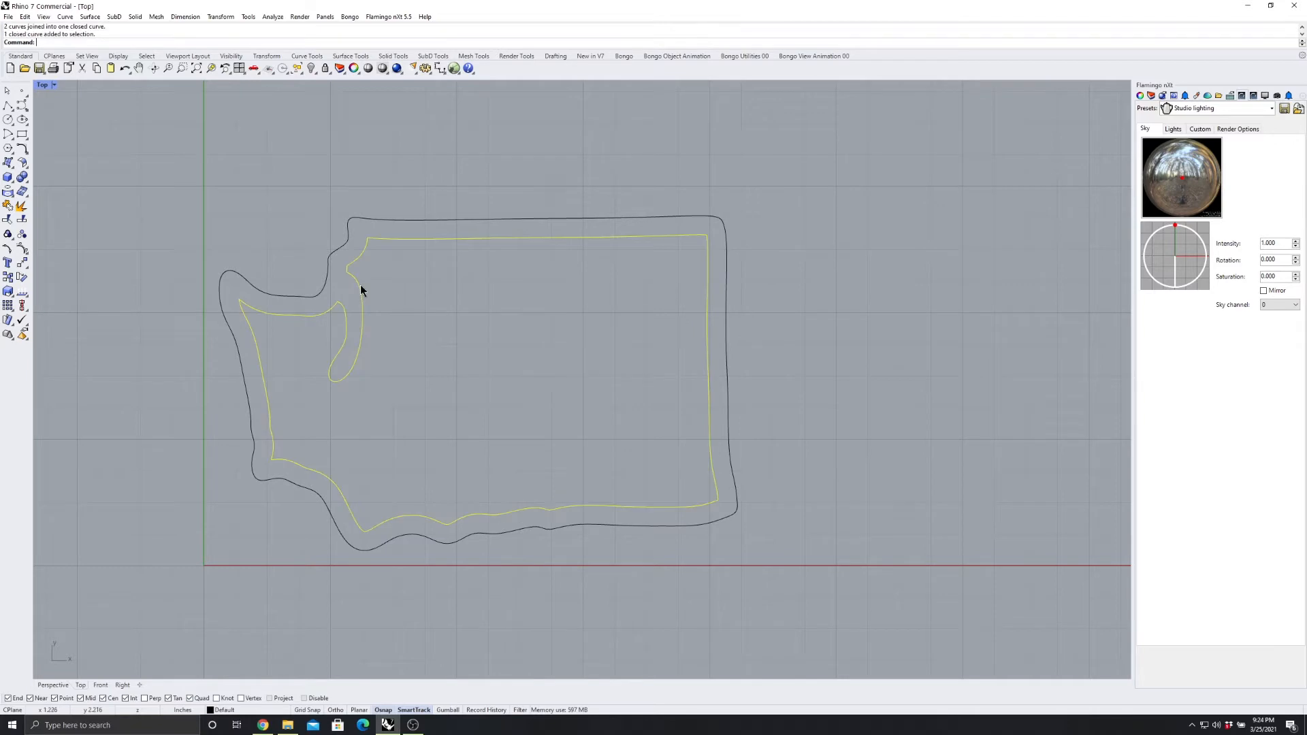
pyautogui.click(516, 221)
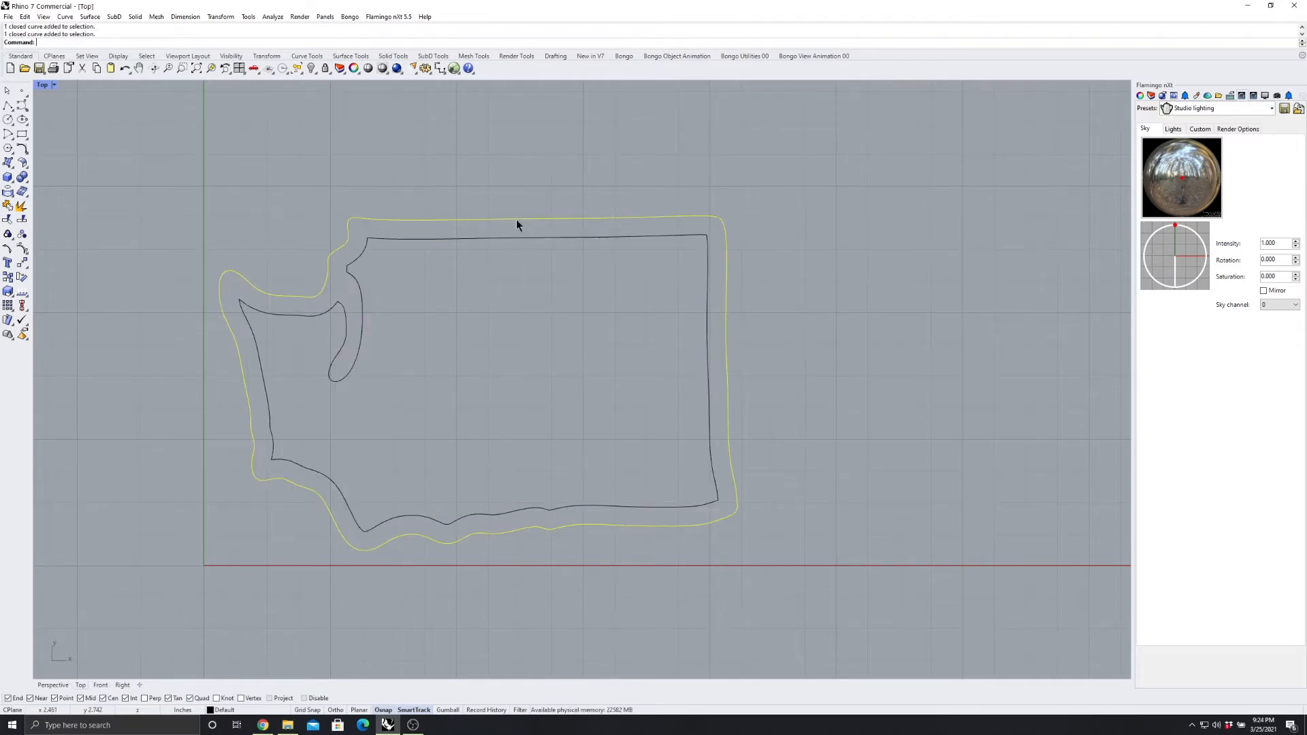
pyautogui.click(523, 240)
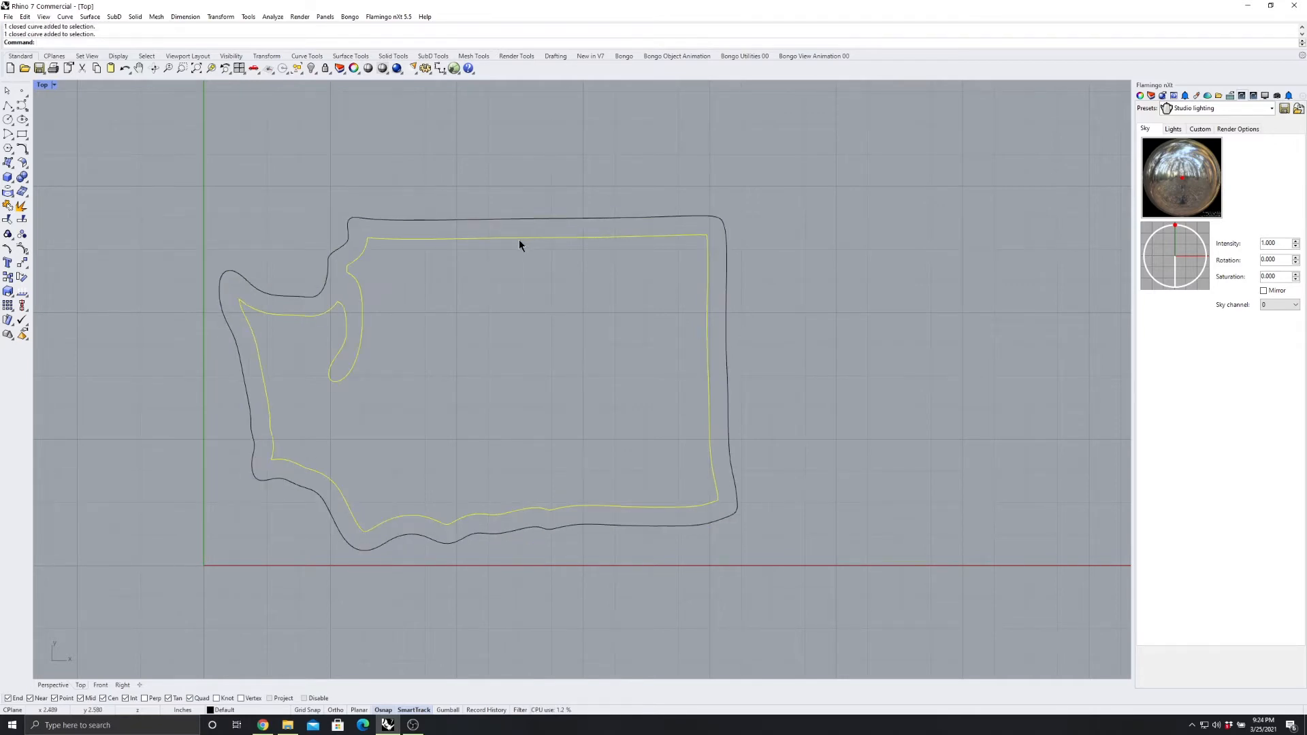
pyautogui.click(447, 379)
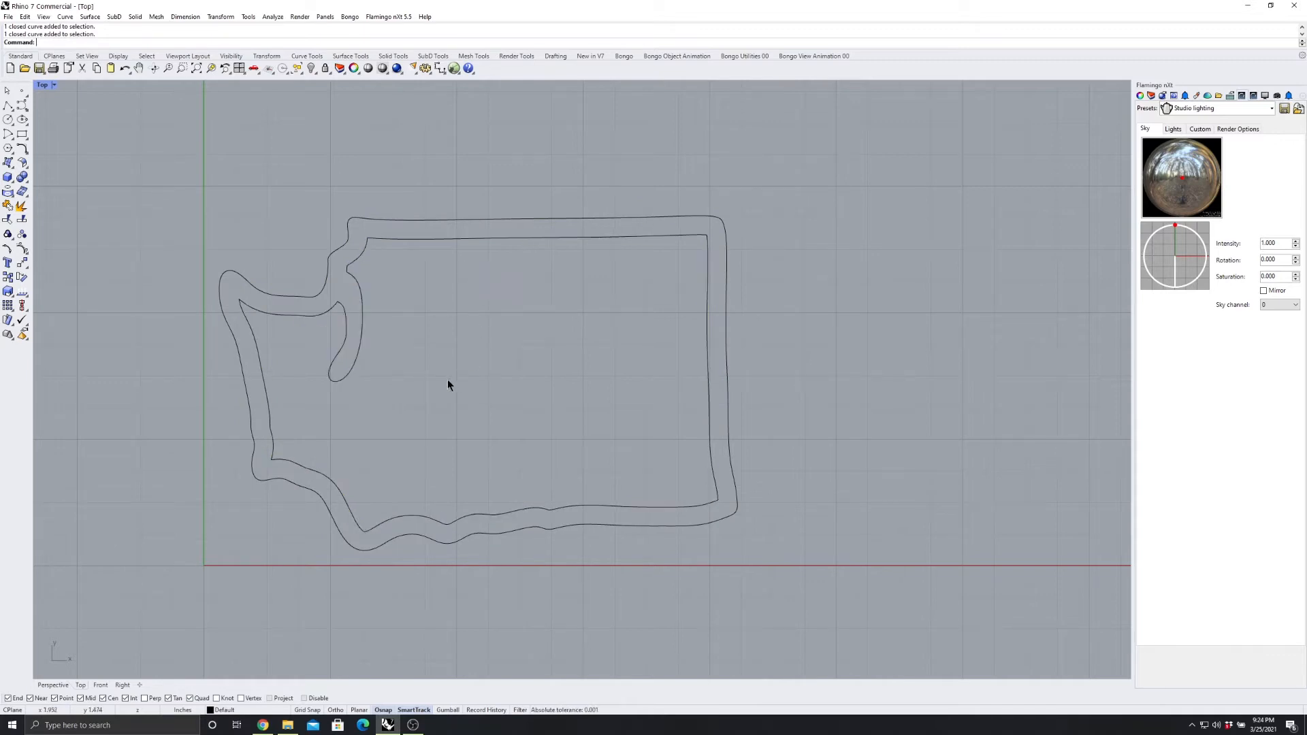
# Examine the inner outline's sharp corners around the inlet mouth and at the northern edge's west end
pyautogui.scroll(5, 365, 286)
pyautogui.scroll(2, 351, 267)
pyautogui.scroll(-3, 346, 268)
pyautogui.scroll(3, 386, 220)
pyautogui.scroll(-2, 388, 222)
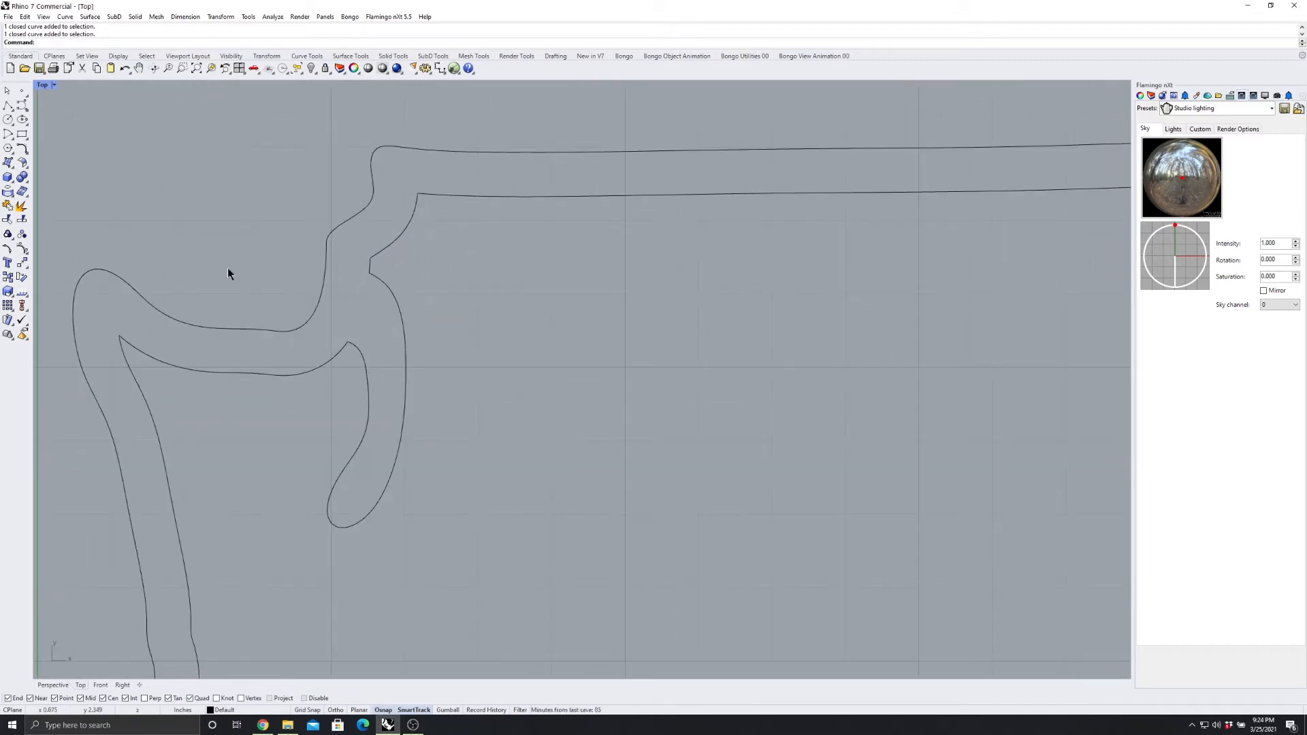
pyautogui.click(416, 219)
pyautogui.scroll(-3, 358, 215)
pyautogui.scroll(4, 356, 212)
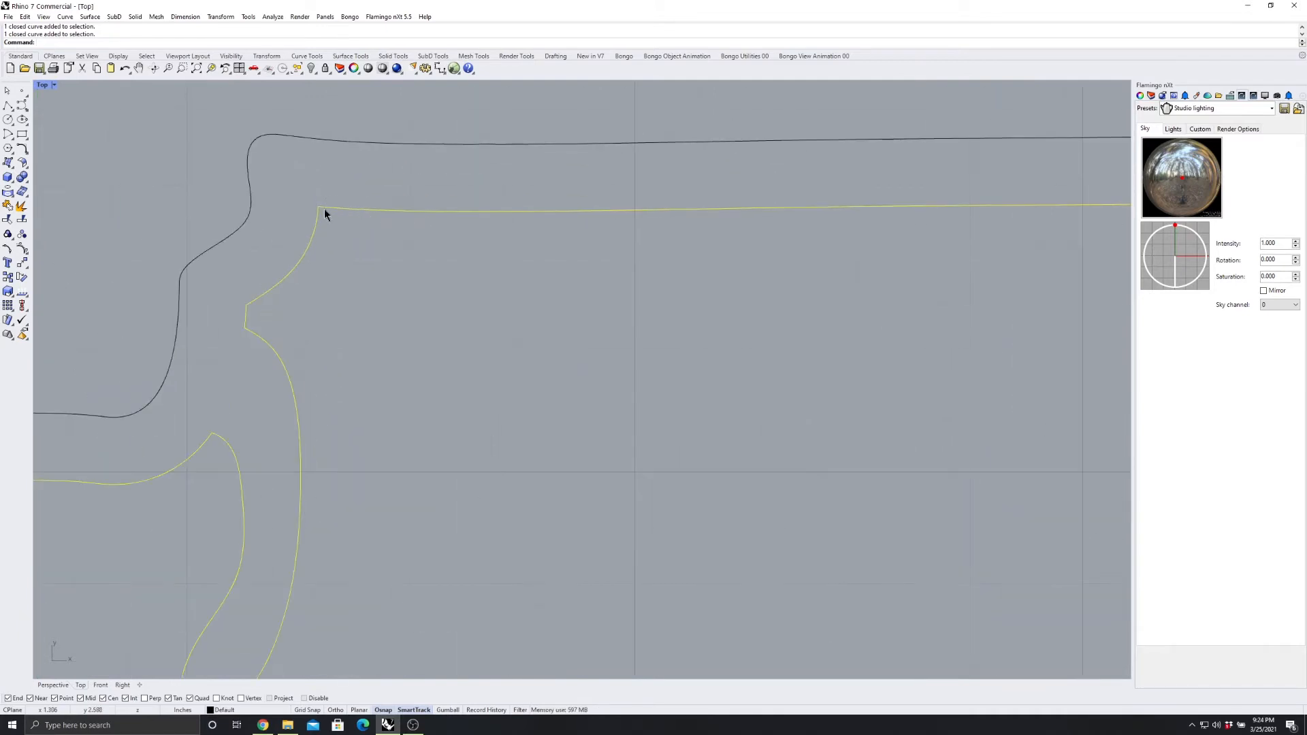
pyautogui.press('Escape')
pyautogui.scroll(-4, 336, 204)
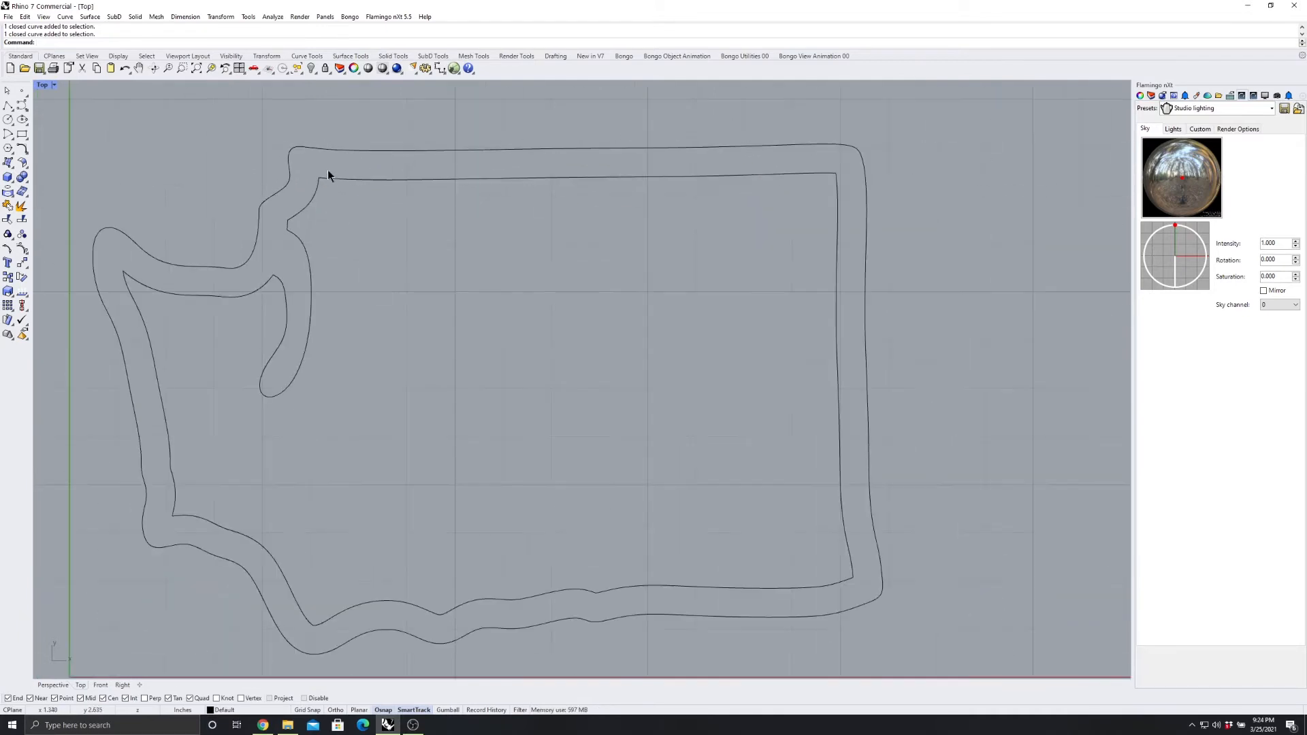
# Fillet the inner outline's corner at the west end of the northern edge with a 0.05 radius
pyautogui.click(22, 149)
pyautogui.scroll(6, 317, 180)
pyautogui.scroll(-3, 317, 235)
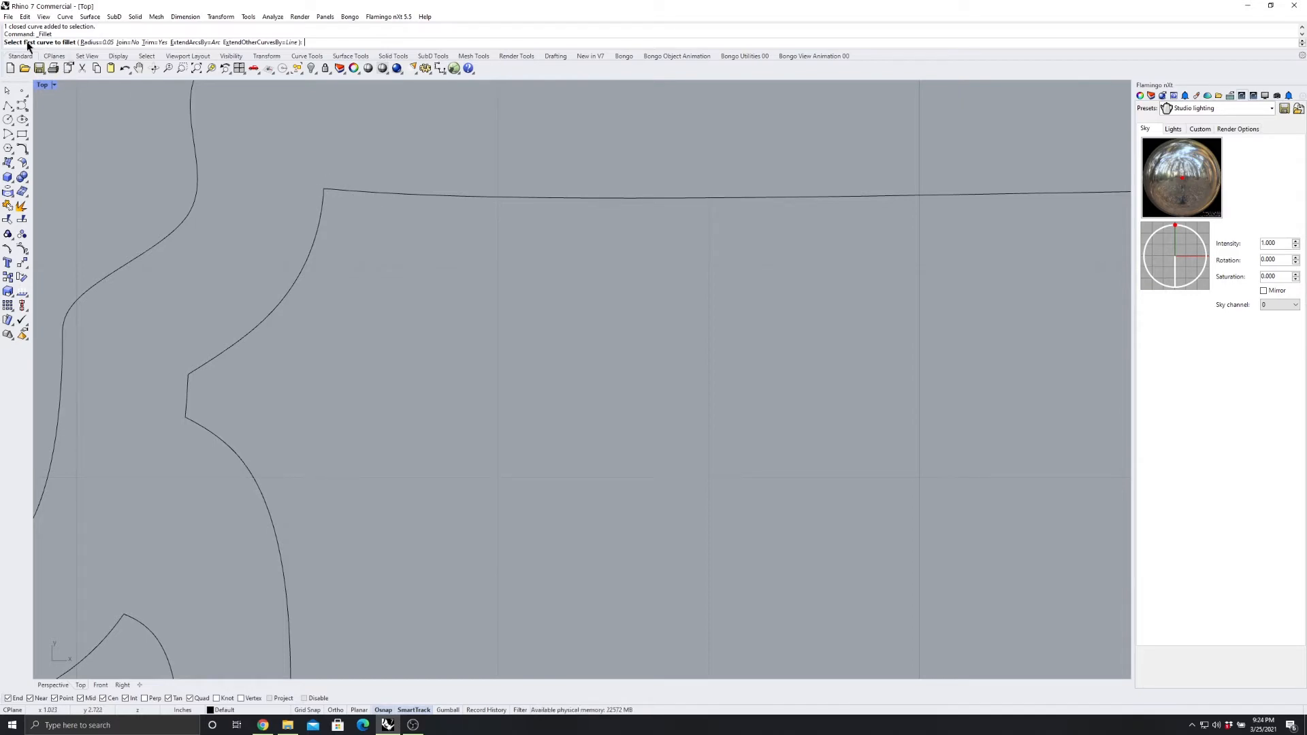
pyautogui.click(363, 194)
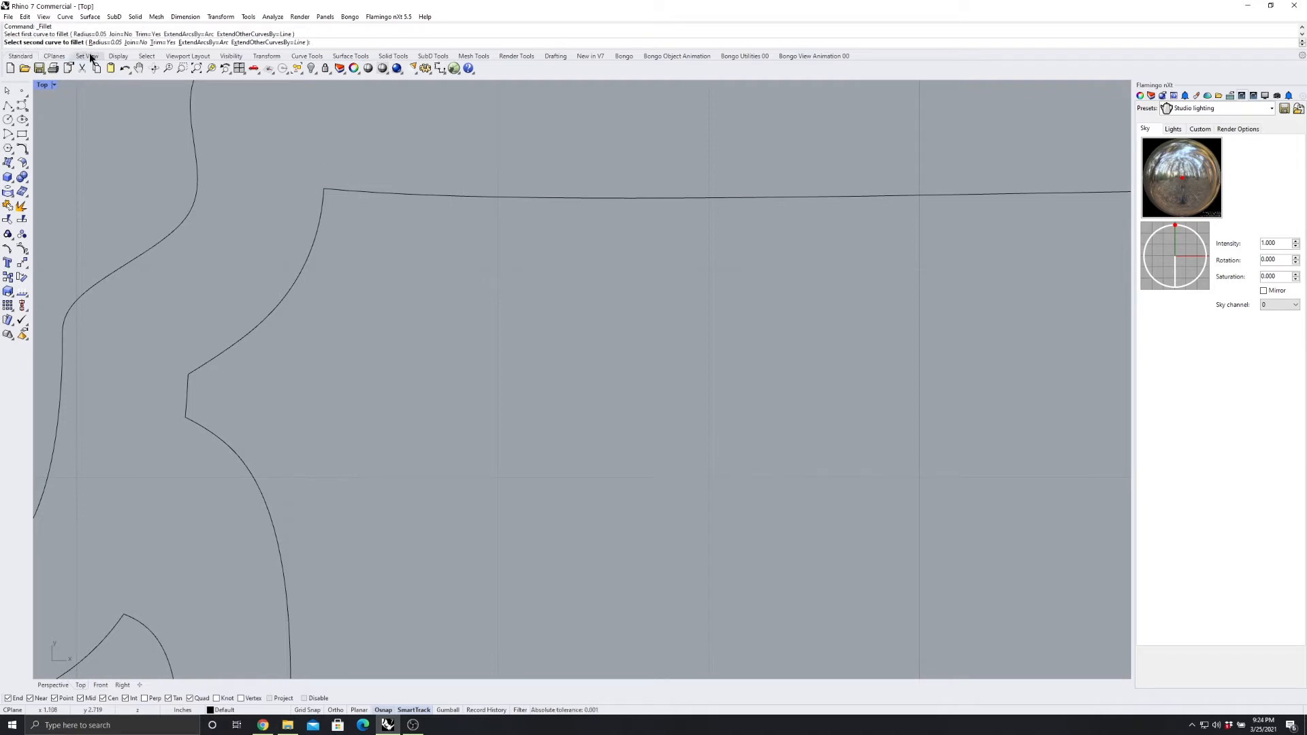
pyautogui.click(317, 235)
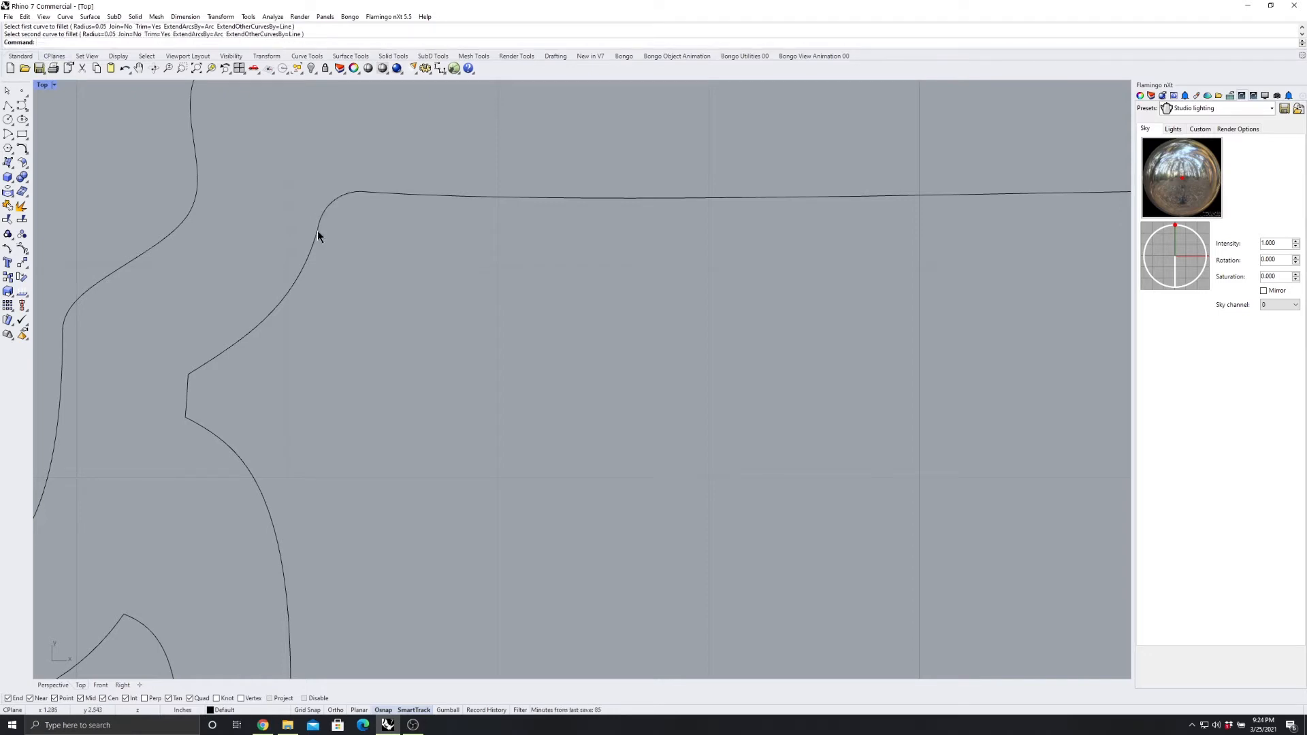
pyautogui.scroll(3, 347, 216)
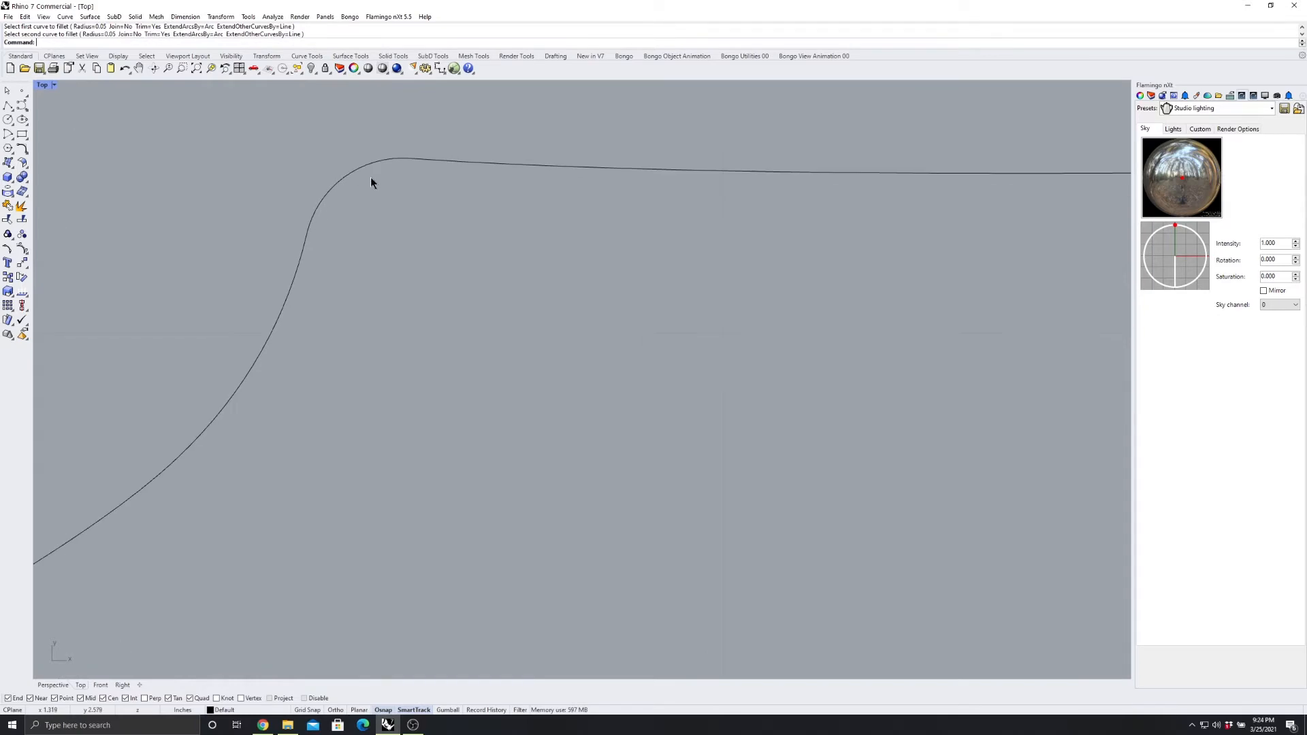
pyautogui.scroll(-2, 321, 205)
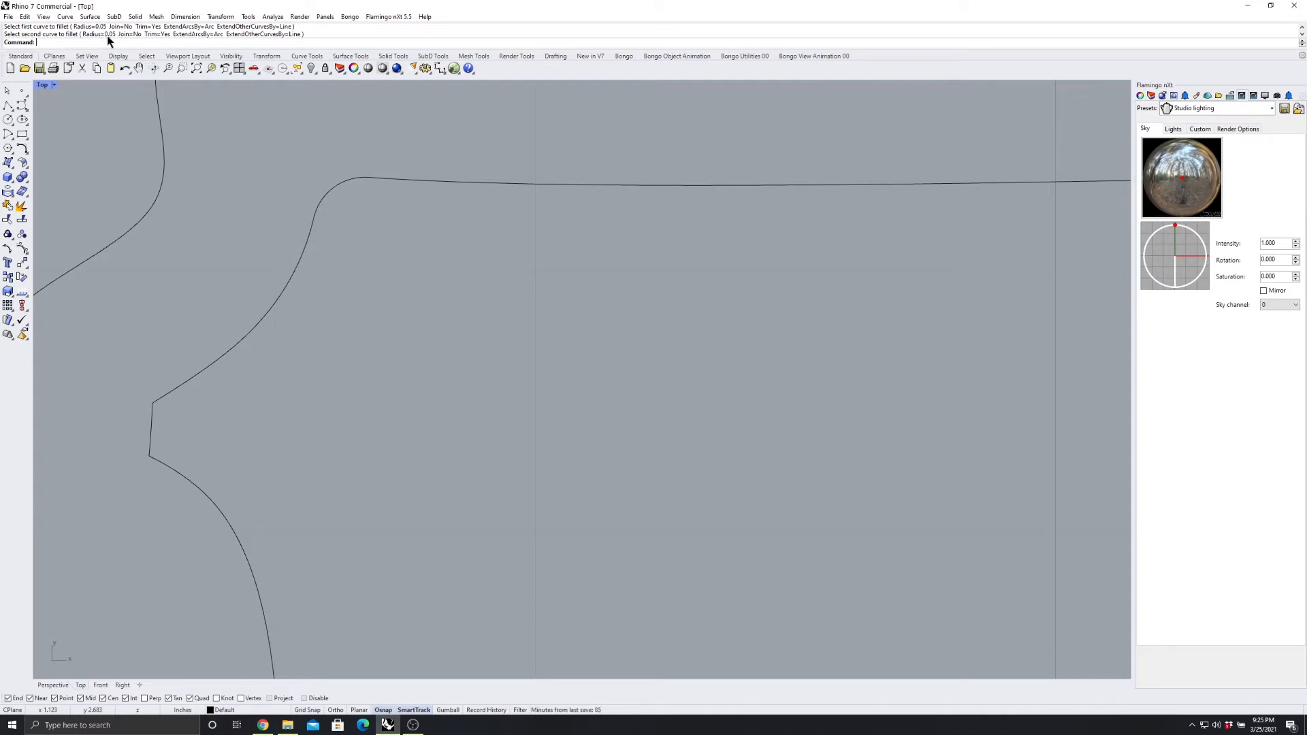
# Fillet the two sharp corners of the inner outline on the east side of the inlet mouth with a 0.05 radius
pyautogui.scroll(-3, 330, 195)
pyautogui.scroll(4, 341, 204)
pyautogui.scroll(-2, 275, 262)
pyautogui.scroll(-3, 275, 261)
pyautogui.scroll(2, 219, 430)
pyautogui.scroll(-2, 219, 430)
pyautogui.scroll(5, 305, 321)
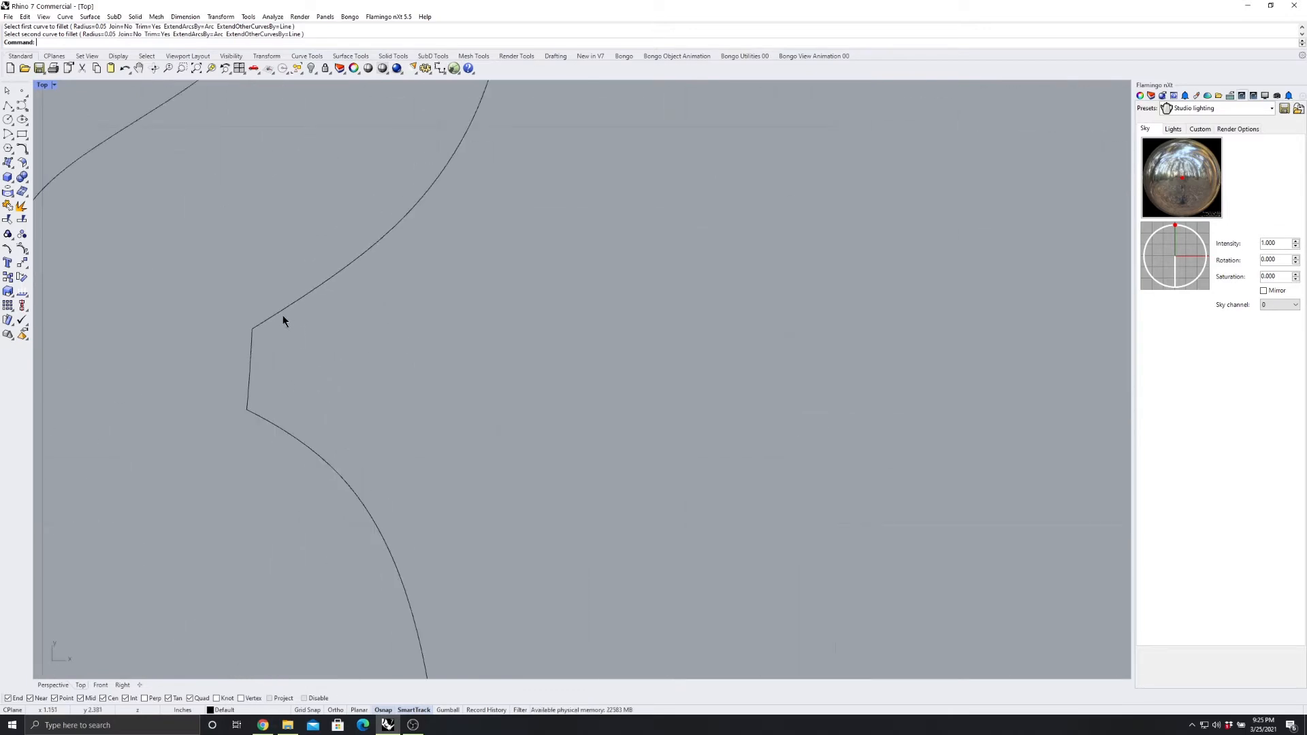
pyautogui.click(288, 304)
pyautogui.click(300, 335)
pyautogui.press('Return')
pyautogui.click(292, 308)
pyautogui.scroll(-3, 252, 266)
pyautogui.scroll(3, 237, 321)
pyautogui.click(278, 398)
pyautogui.scroll(-9, 408, 259)
pyautogui.scroll(5, 385, 340)
# Fillet the inner outline's corner on the west side of the inlet mouth and its northwestern peninsula tip with a 0.05 radius
pyautogui.rightClick(388, 350)
pyautogui.click(407, 329)
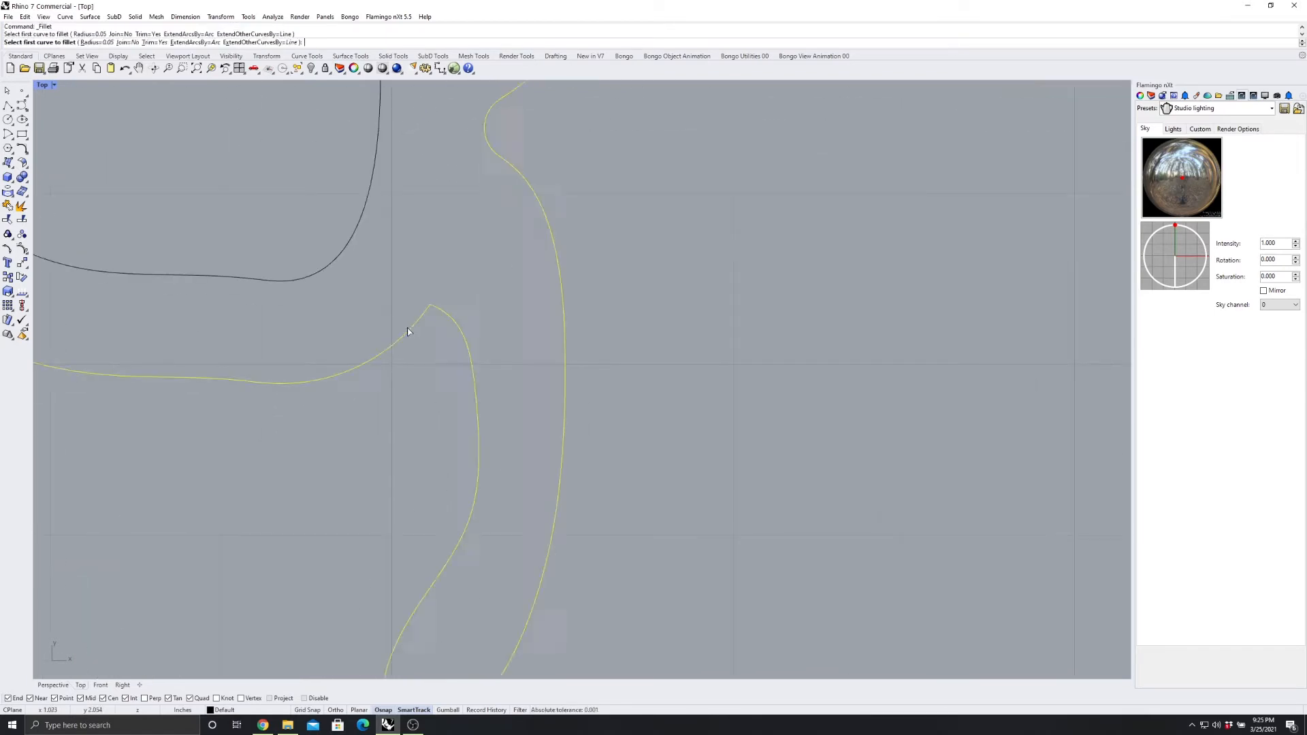
pyautogui.click(452, 324)
pyautogui.scroll(-6, 549, 283)
pyautogui.scroll(6, 361, 311)
pyautogui.scroll(-10, 354, 327)
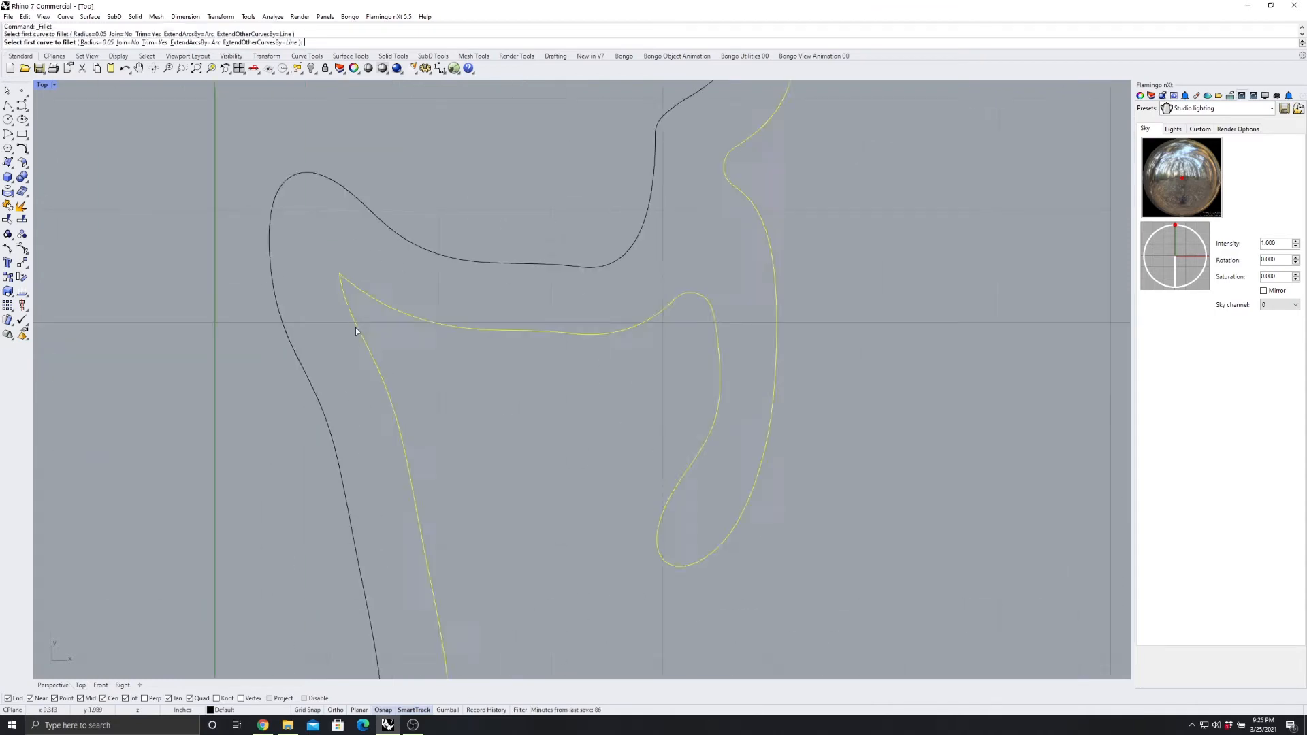
pyautogui.scroll(8, 383, 332)
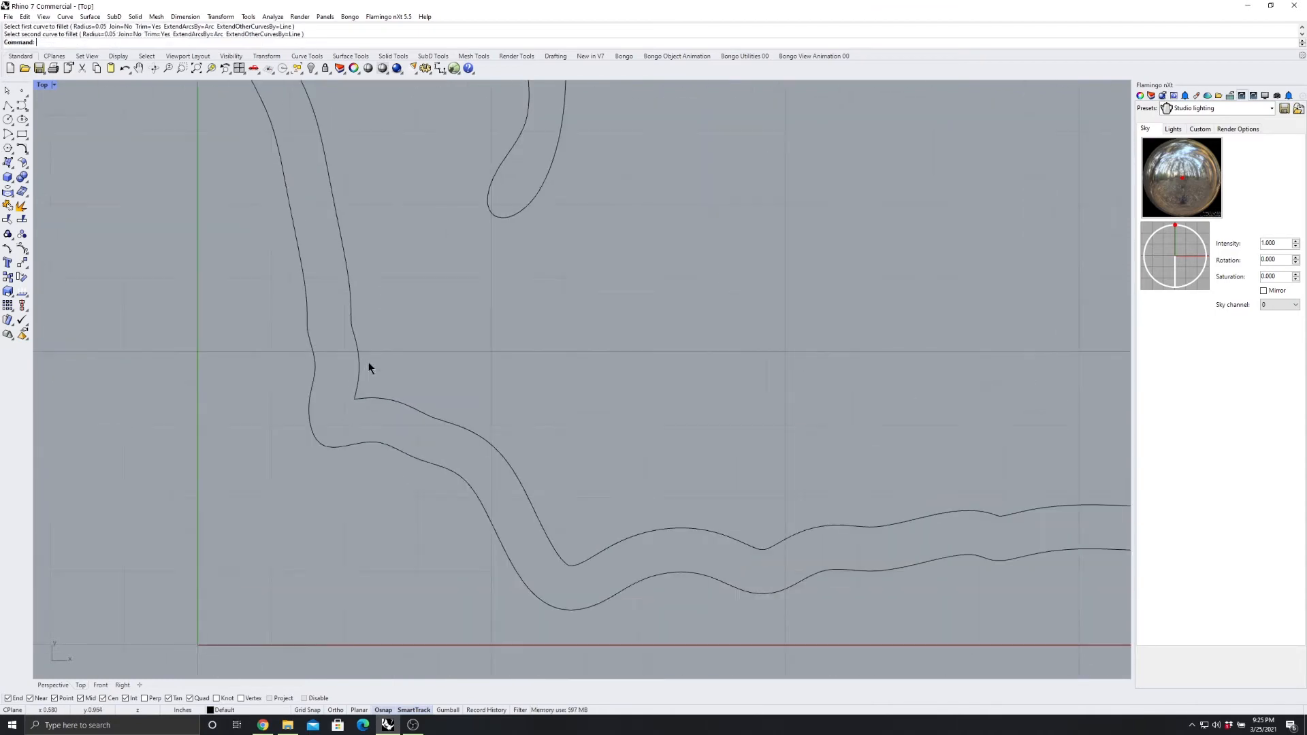
# Fillet the inner outline's southwest corner and the sharp southernmost point east of it with a 0.05 radius
pyautogui.scroll(-3, 343, 320)
pyautogui.scroll(4, 331, 272)
pyautogui.press('Return')
pyautogui.click(298, 323)
pyautogui.click(326, 372)
pyautogui.scroll(-3, 264, 257)
pyautogui.scroll(5, 412, 430)
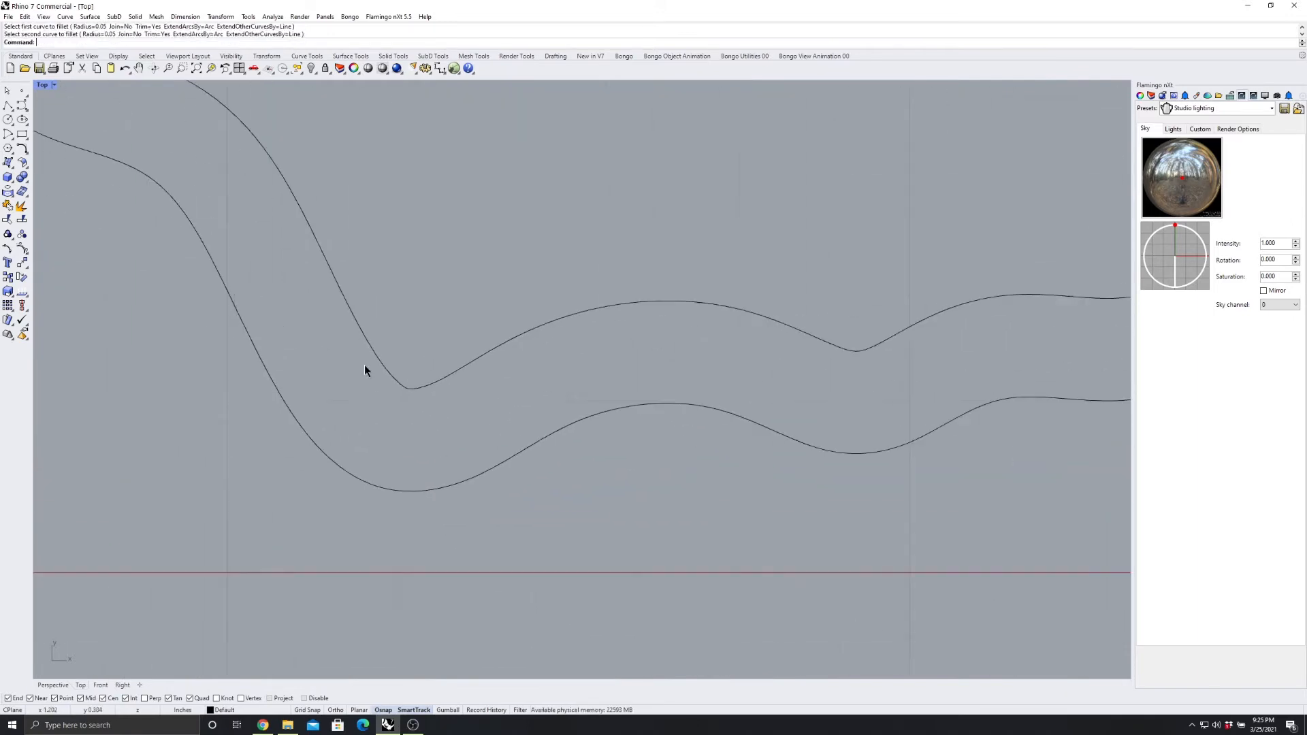
# Fillet the inner outline's northeast corner with a 0.05 radius
pyautogui.scroll(-2, 622, 341)
pyautogui.scroll(1, 392, 377)
pyautogui.scroll(-5, 262, 374)
pyautogui.scroll(6, 639, 306)
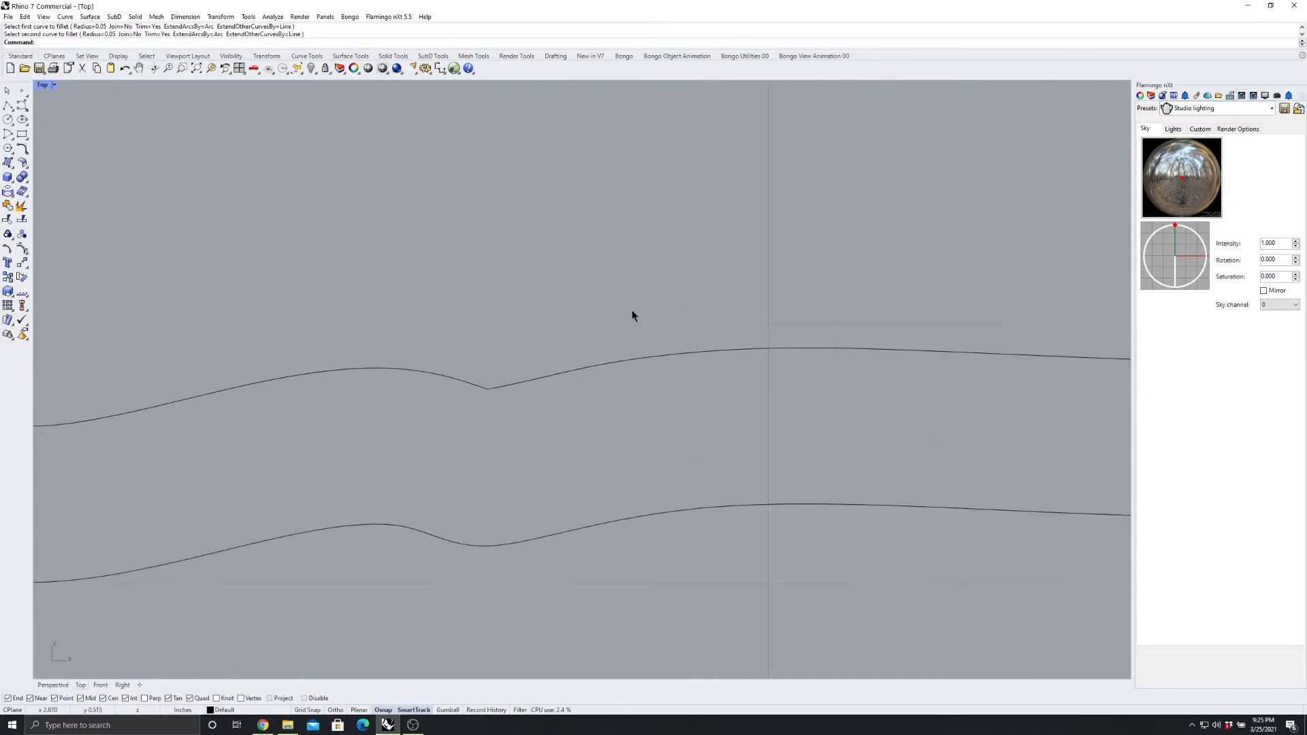
pyautogui.scroll(-5, 426, 312)
pyautogui.scroll(6, 687, 340)
pyautogui.scroll(-8, 664, 409)
pyautogui.scroll(8, 668, 265)
pyautogui.press('Return')
pyautogui.click(687, 170)
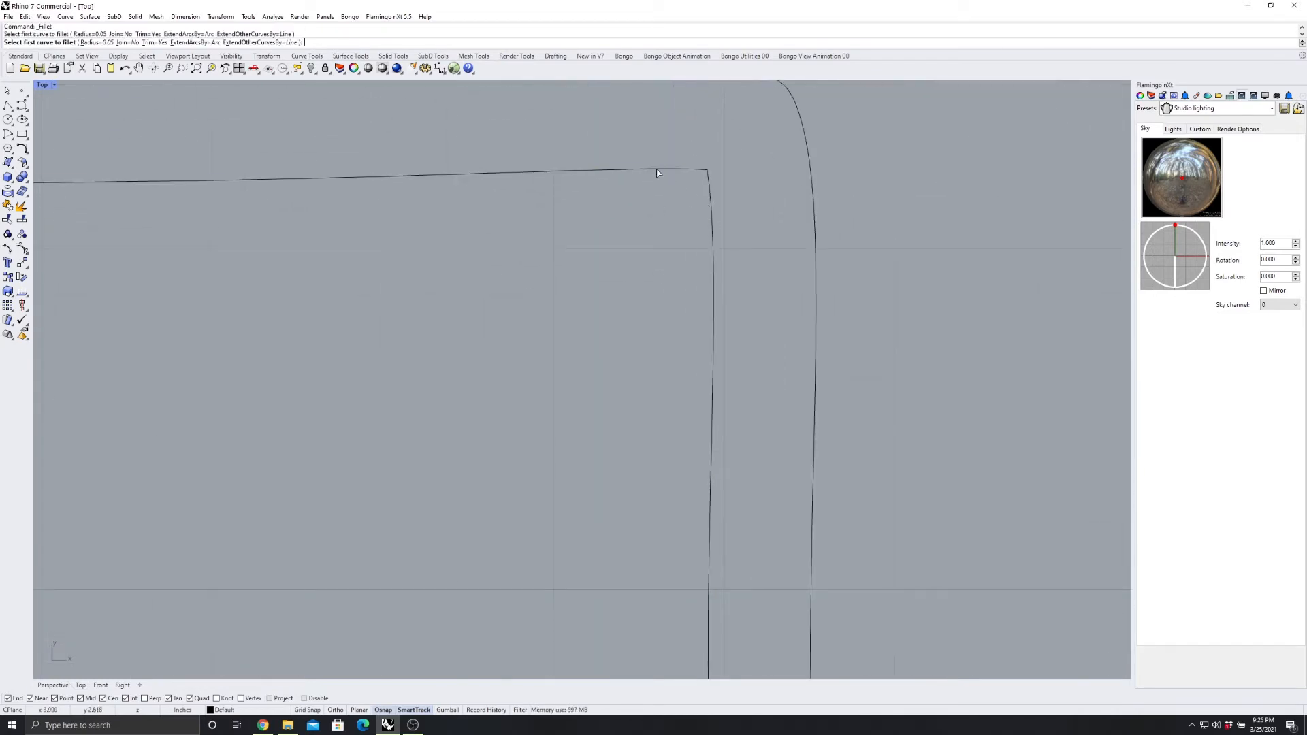
pyautogui.click(715, 215)
# Place a point object near the middle of the area enclosed by the inner outline
pyautogui.scroll(-8, 792, 198)
pyautogui.scroll(4, 412, 241)
pyautogui.scroll(-8, 373, 210)
pyautogui.scroll(4, 472, 227)
pyautogui.moveTo(479, 229); pyautogui.dragTo(460, 260, button='right')
pyautogui.moveTo(558, 246); pyautogui.dragTo(469, 163)
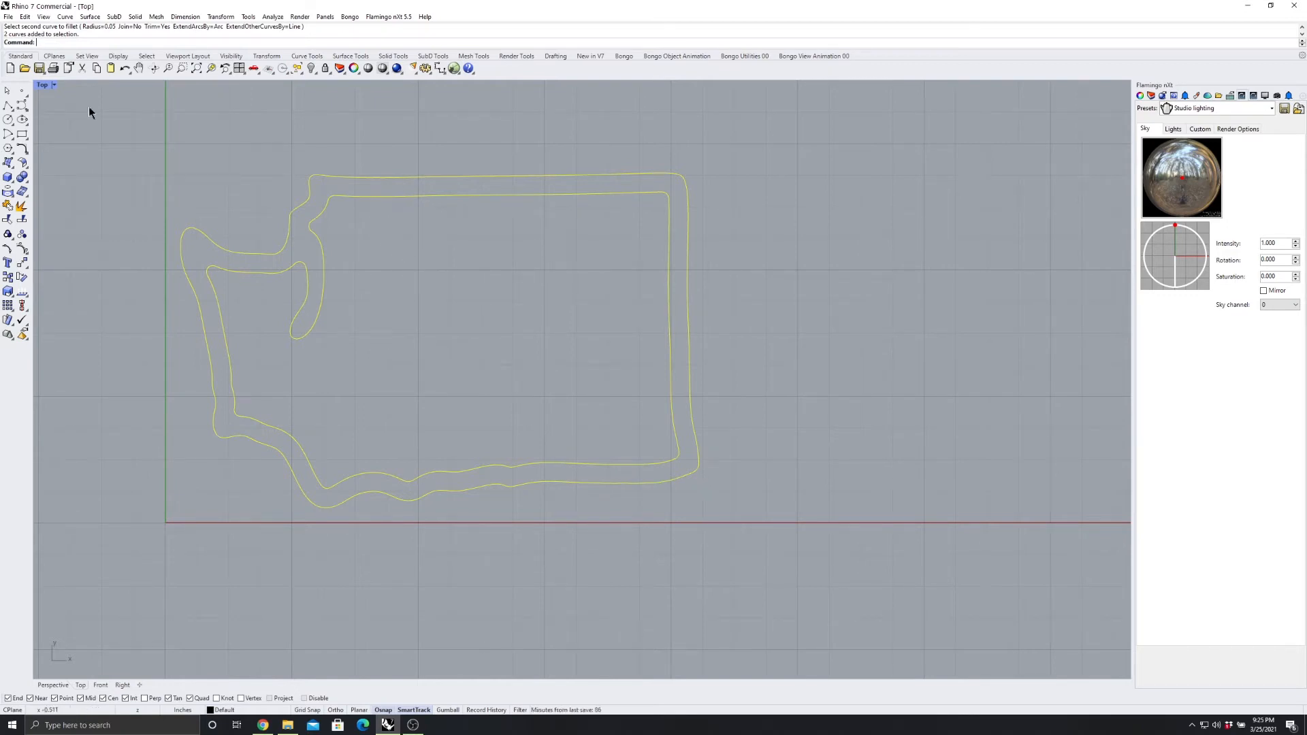
pyautogui.click(22, 91)
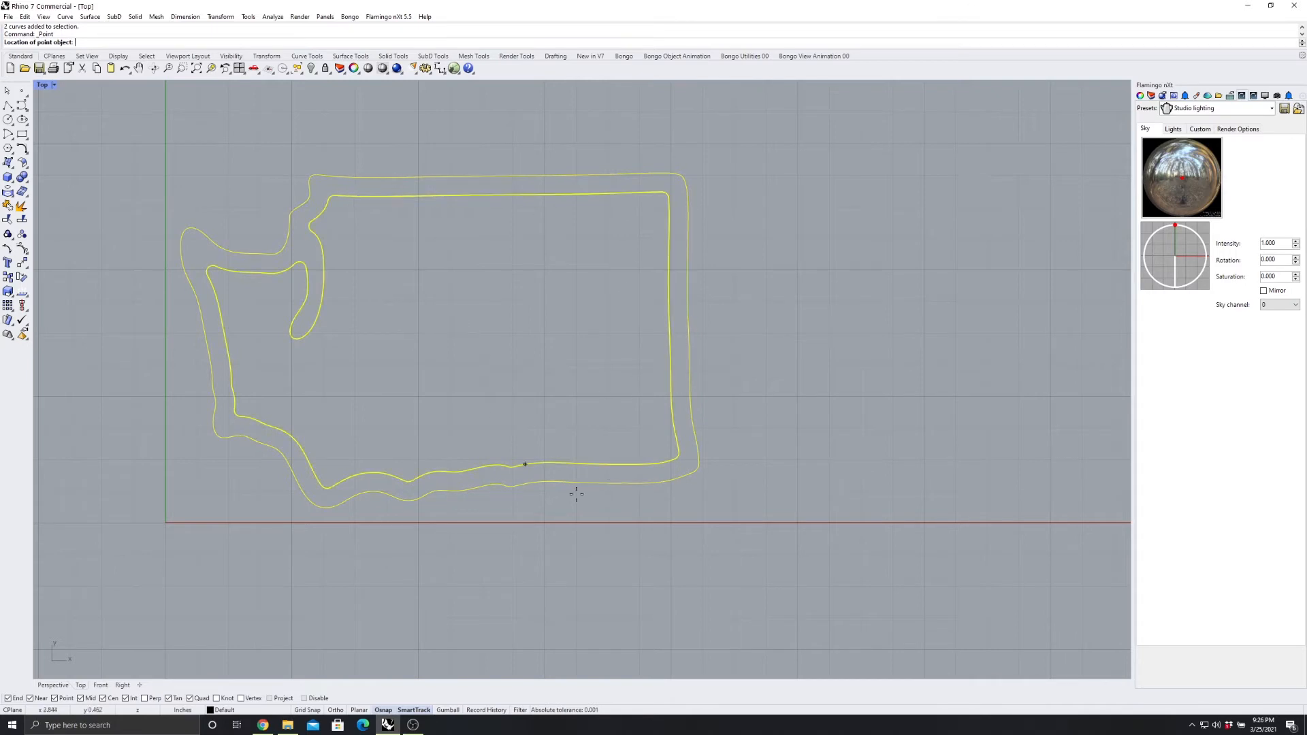
pyautogui.click(462, 326)
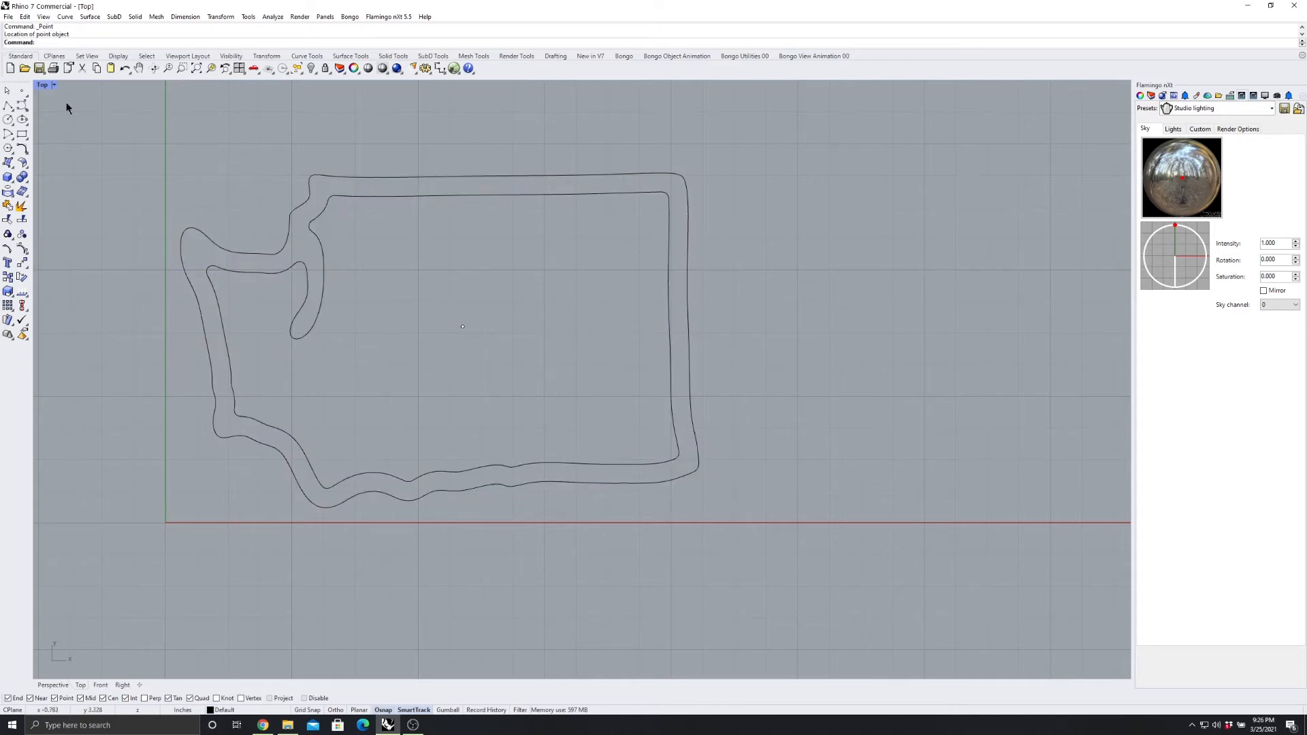
# Restore the four-viewport layout and angle the perspective view to show the outlines and the point obliquely
pyautogui.doubleClick(41, 84)
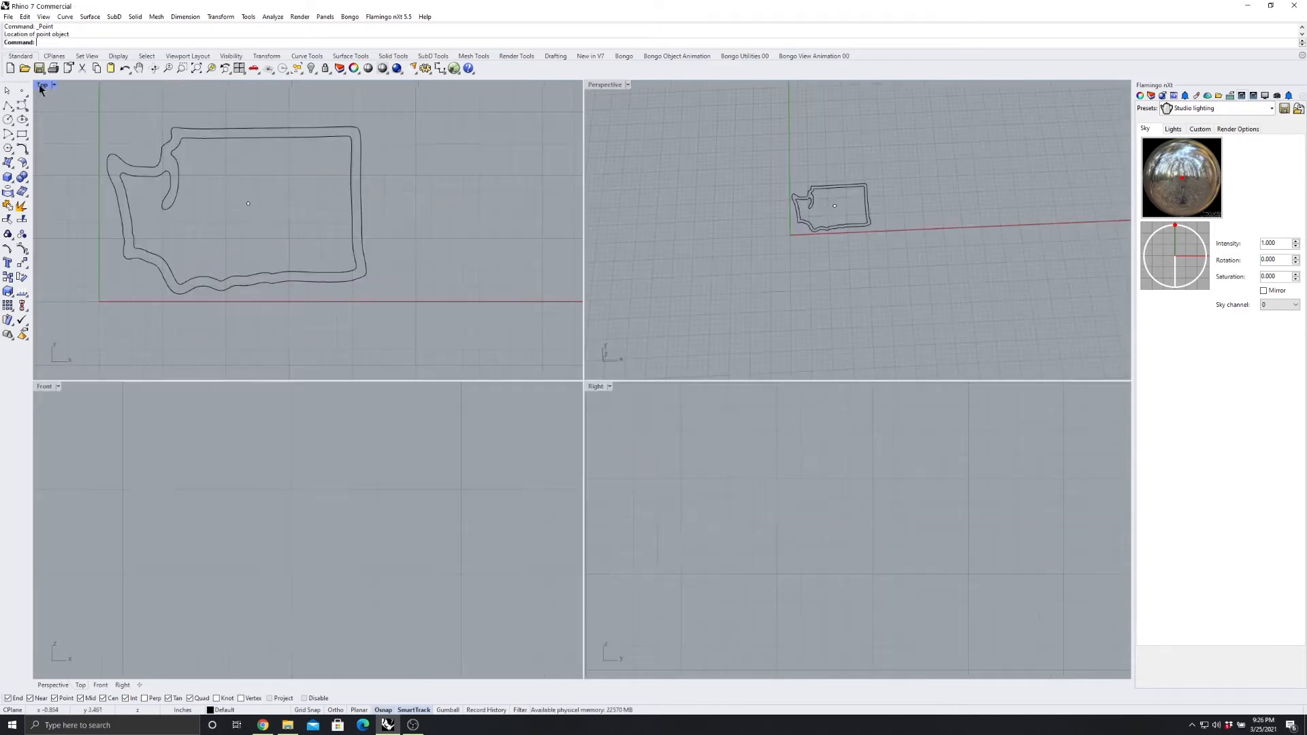
pyautogui.moveTo(868, 304); pyautogui.dragTo(823, 187, button='right')
pyautogui.scroll(12, 819, 208)
pyautogui.moveTo(790, 282); pyautogui.dragTo(851, 173, button='right')
pyautogui.scroll(-5, 827, 232)
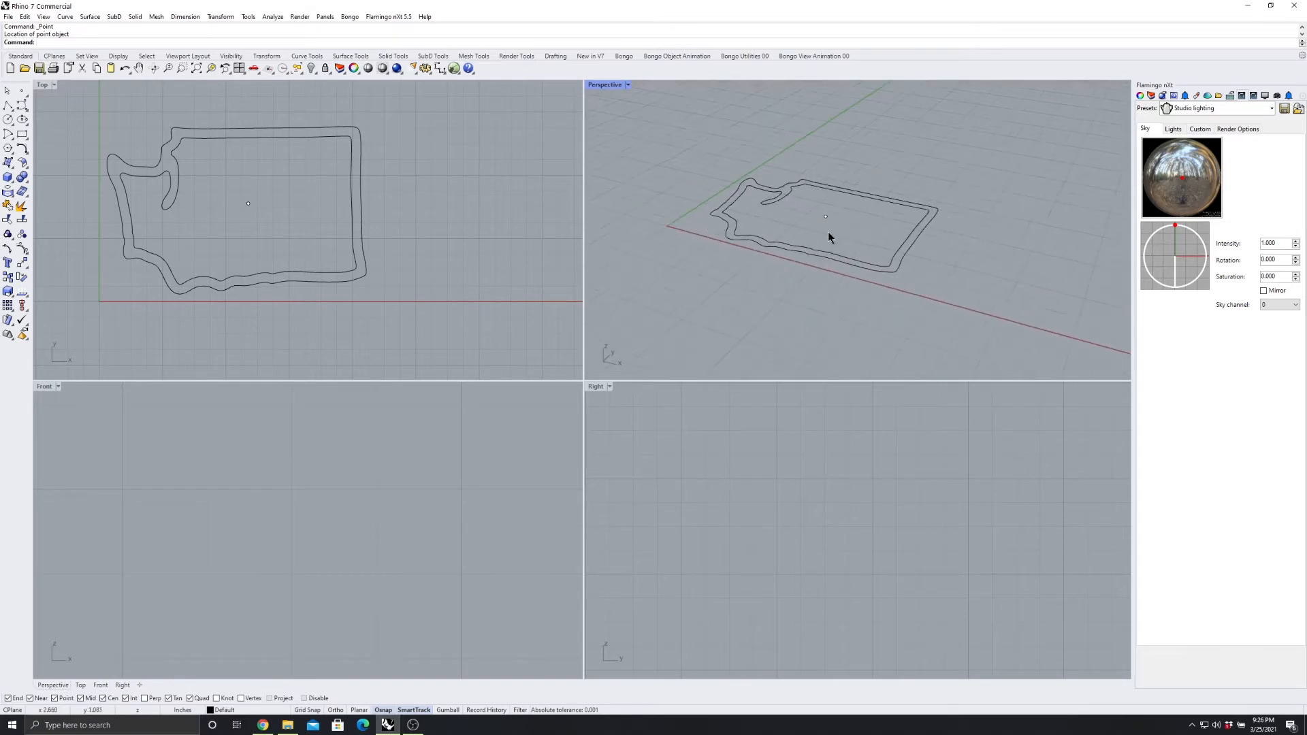
pyautogui.moveTo(832, 231)
pyautogui.mouseDown(button='right')
pyautogui.moveTo(832, 250)
pyautogui.moveTo(834, 214)
pyautogui.moveTo(805, 237)
pyautogui.moveTo(831, 219)
pyautogui.moveTo(808, 184)
pyautogui.moveTo(806, 246)
pyautogui.moveTo(789, 222)
pyautogui.moveTo(809, 245)
pyautogui.moveTo(837, 218)
pyautogui.moveTo(857, 225)
pyautogui.moveTo(851, 257)
pyautogui.moveTo(860, 222)
pyautogui.moveTo(826, 227)
pyautogui.mouseUp(button='right')
pyautogui.scroll(3, 827, 227)
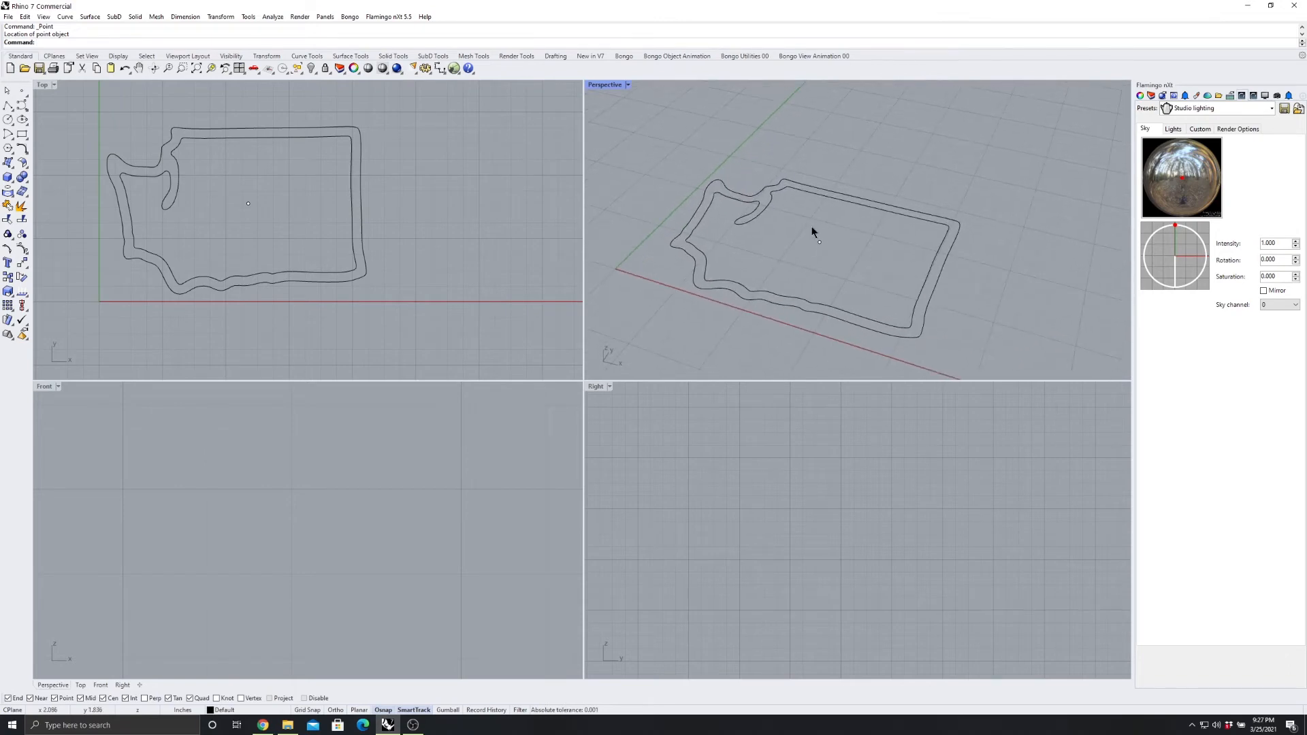
pyautogui.moveTo(848, 271); pyautogui.dragTo(849, 271)
pyautogui.moveTo(848, 271); pyautogui.dragTo(828, 245, button='right')
pyautogui.scroll(2, 807, 226)
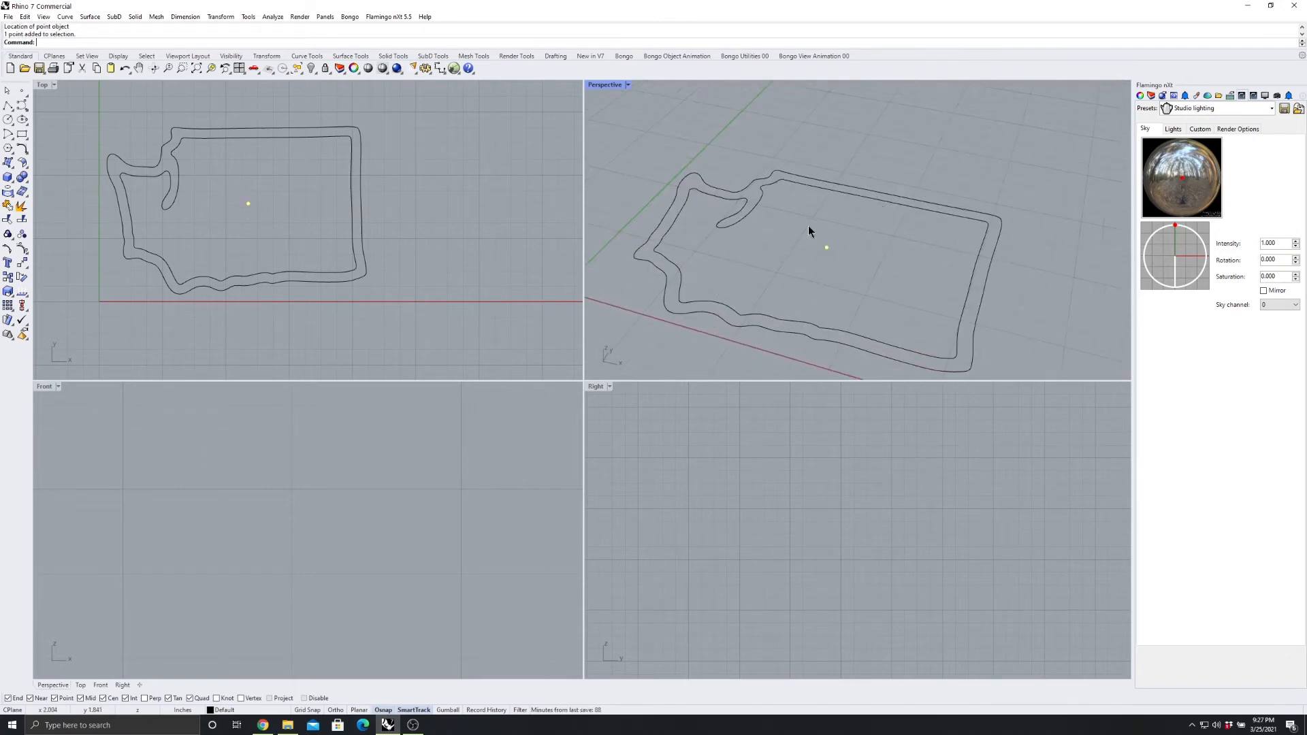
pyautogui.scroll(-2, 819, 270)
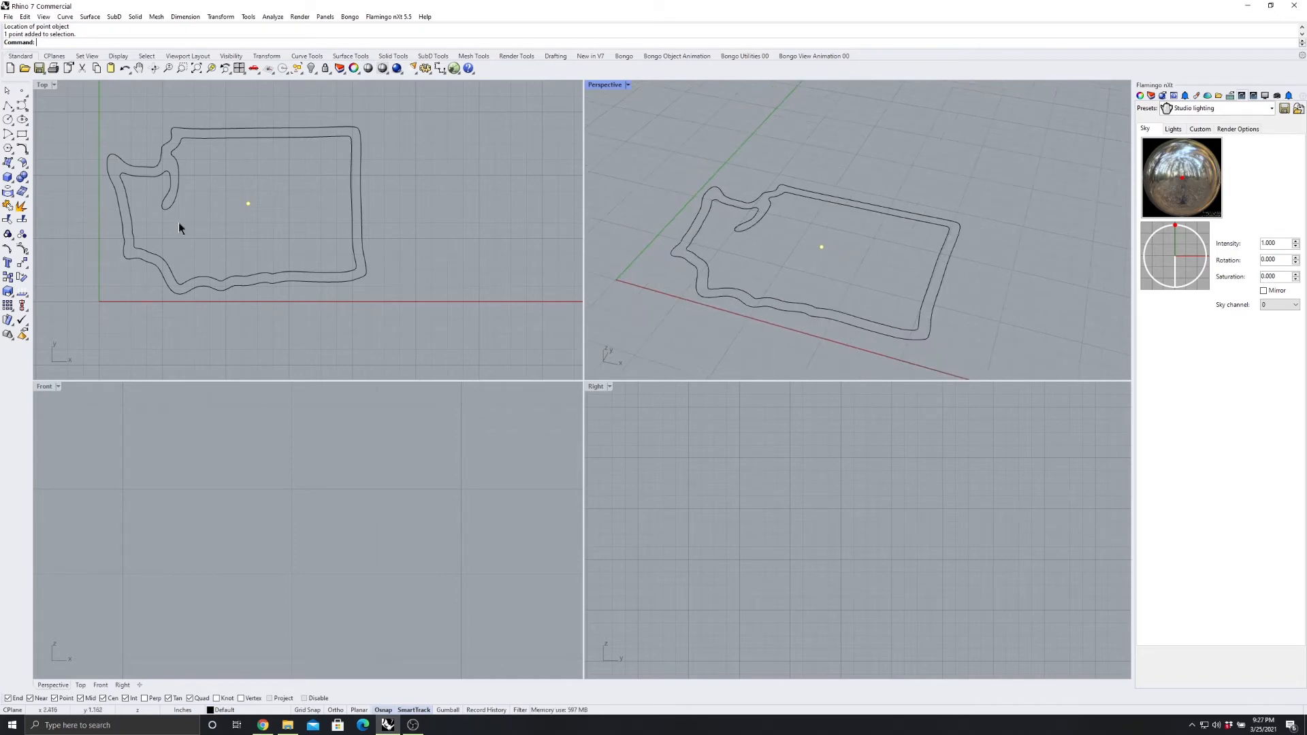
# Start a polyline snapped to the point object inside the outlines
pyautogui.click(8, 106)
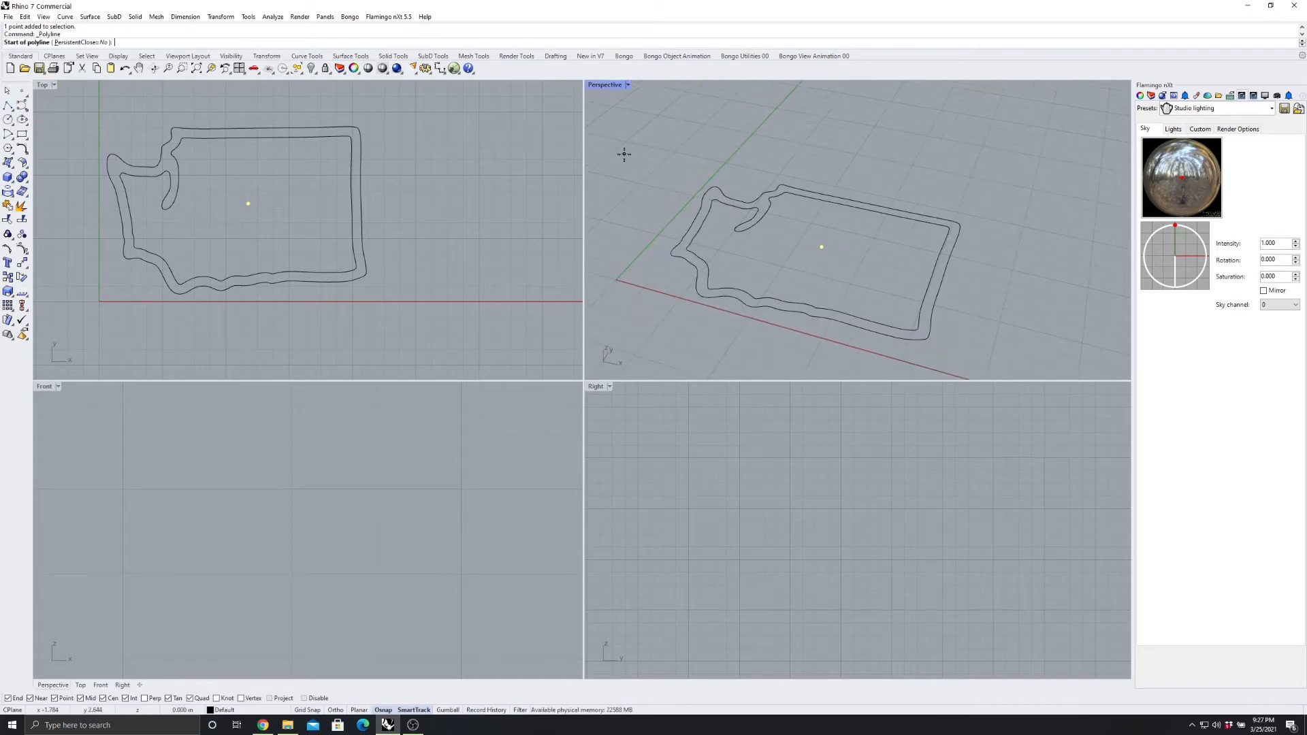
pyautogui.moveTo(811, 265); pyautogui.dragTo(844, 260, button='right')
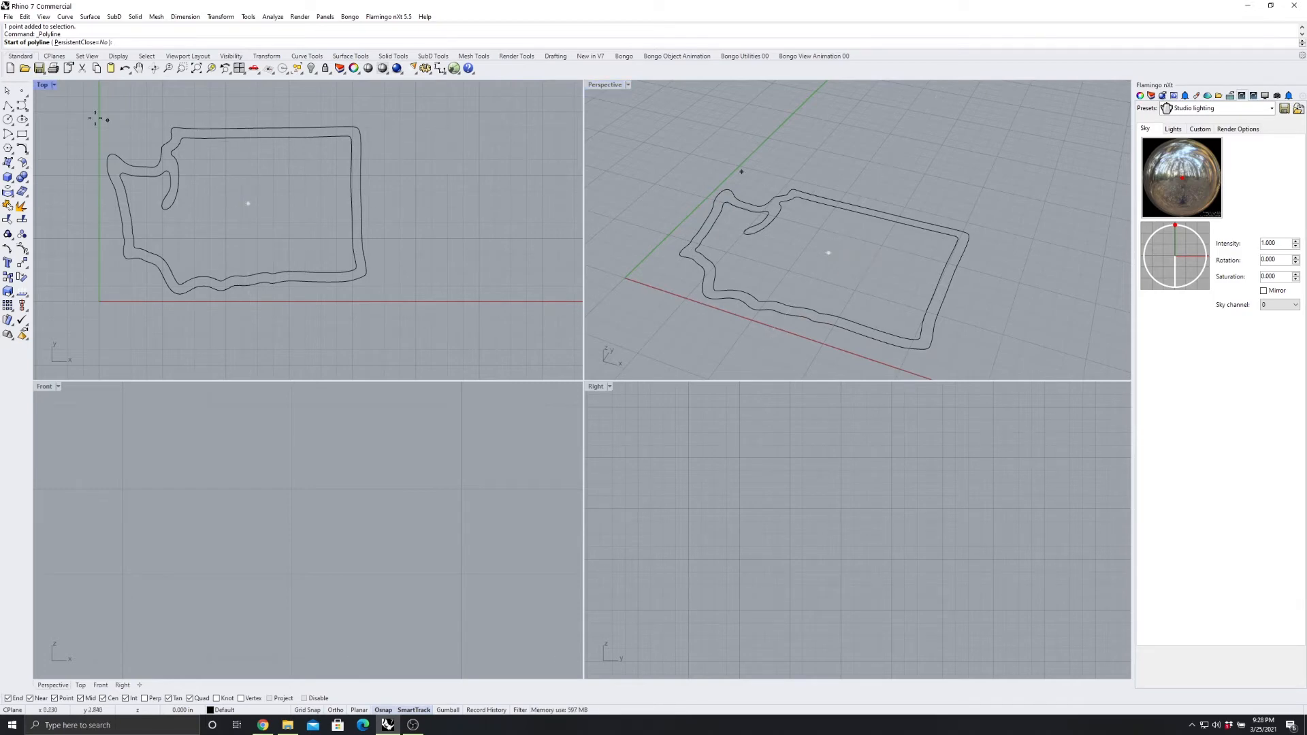
pyautogui.click(5, 107)
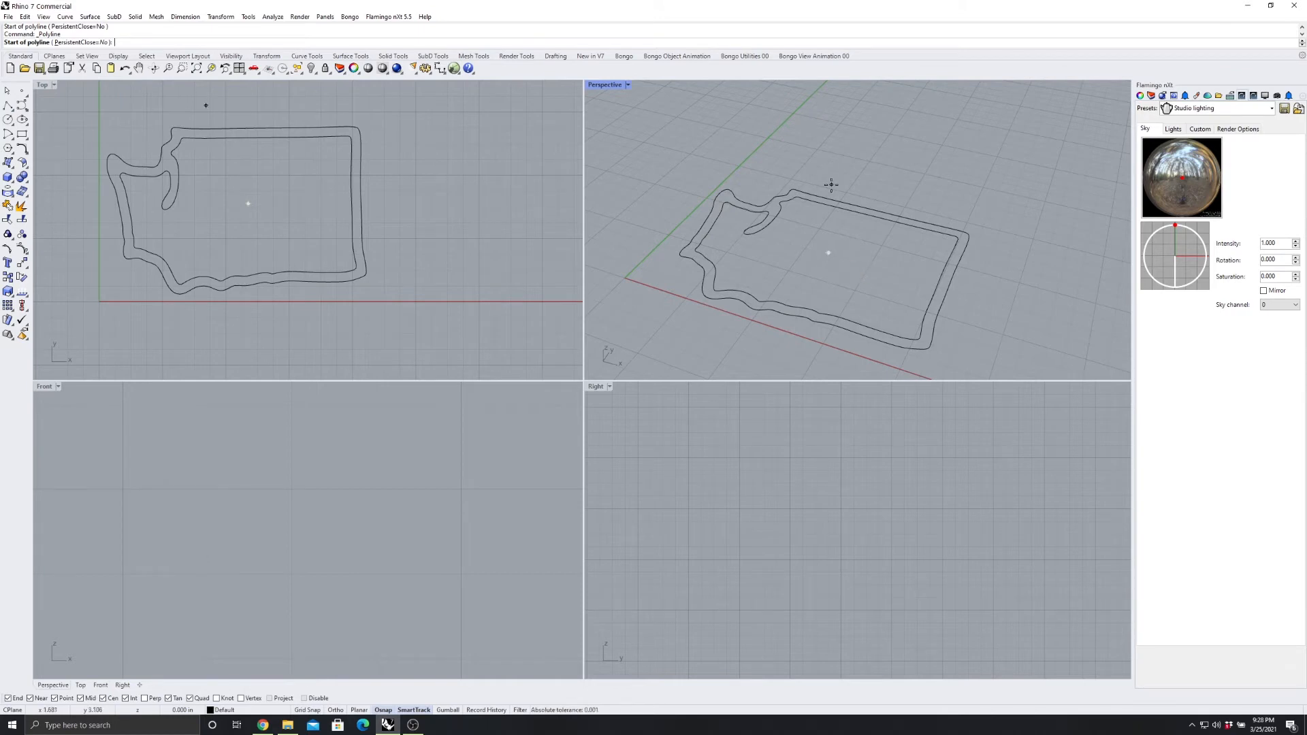
pyautogui.scroll(-3, 901, 572)
pyautogui.scroll(-3, 345, 475)
pyautogui.scroll(-13, 423, 488)
pyautogui.scroll(15, 381, 412)
pyautogui.scroll(-6, 406, 464)
pyautogui.scroll(-3, 370, 543)
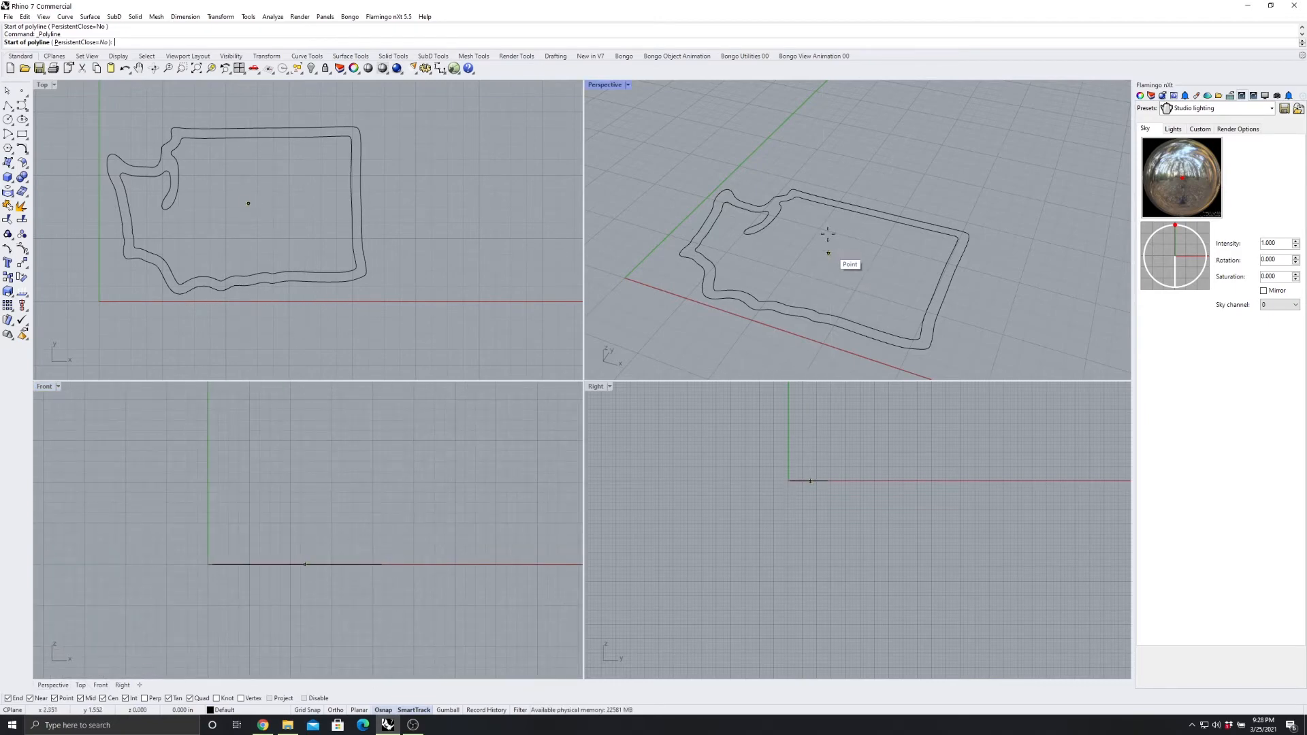
pyautogui.scroll(3, 884, 272)
pyautogui.scroll(-3, 824, 265)
pyautogui.scroll(4, 818, 233)
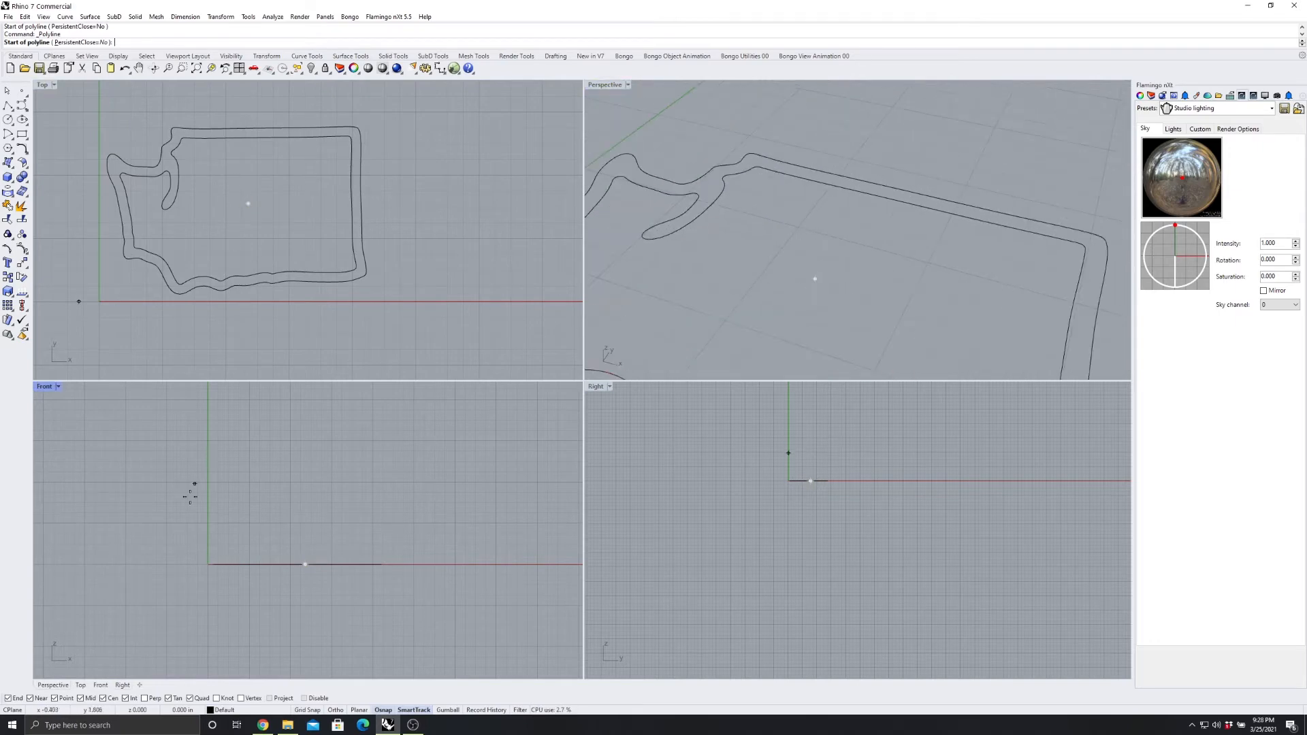
pyautogui.click(55, 698)
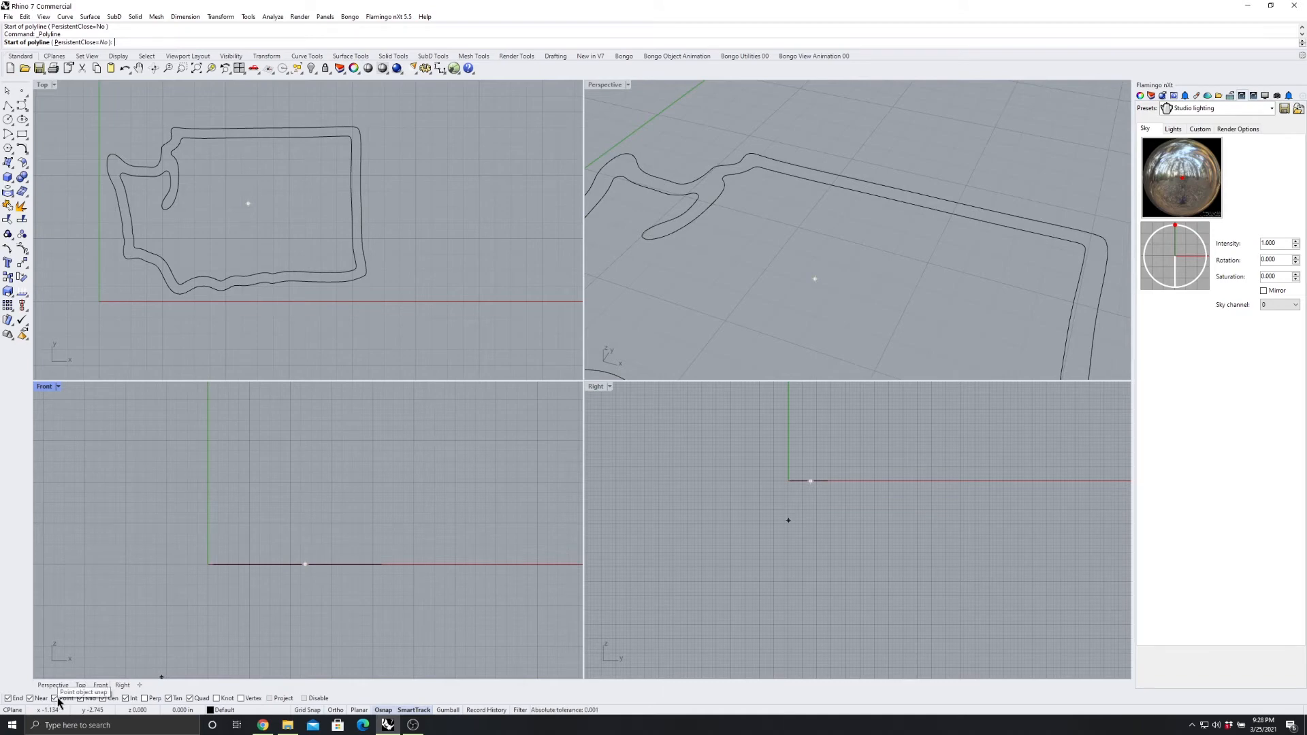
pyautogui.scroll(-2, 813, 263)
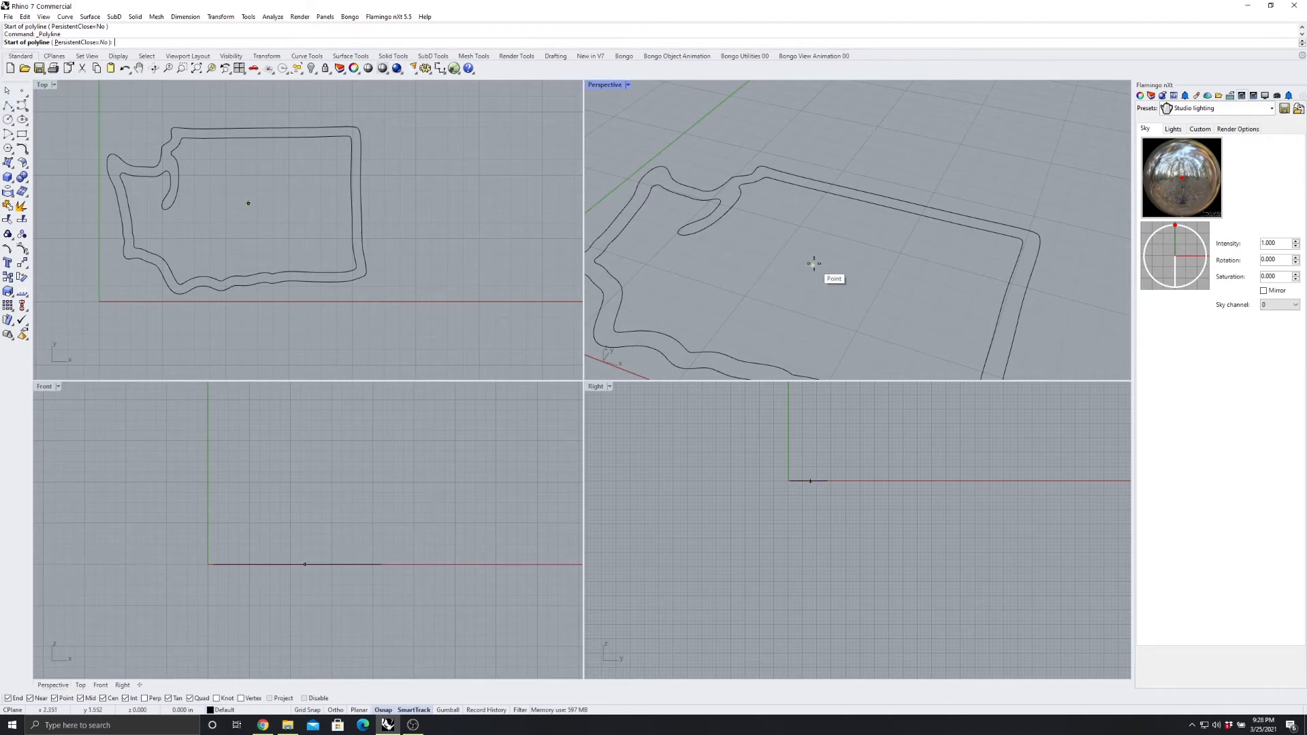
pyautogui.click(813, 264)
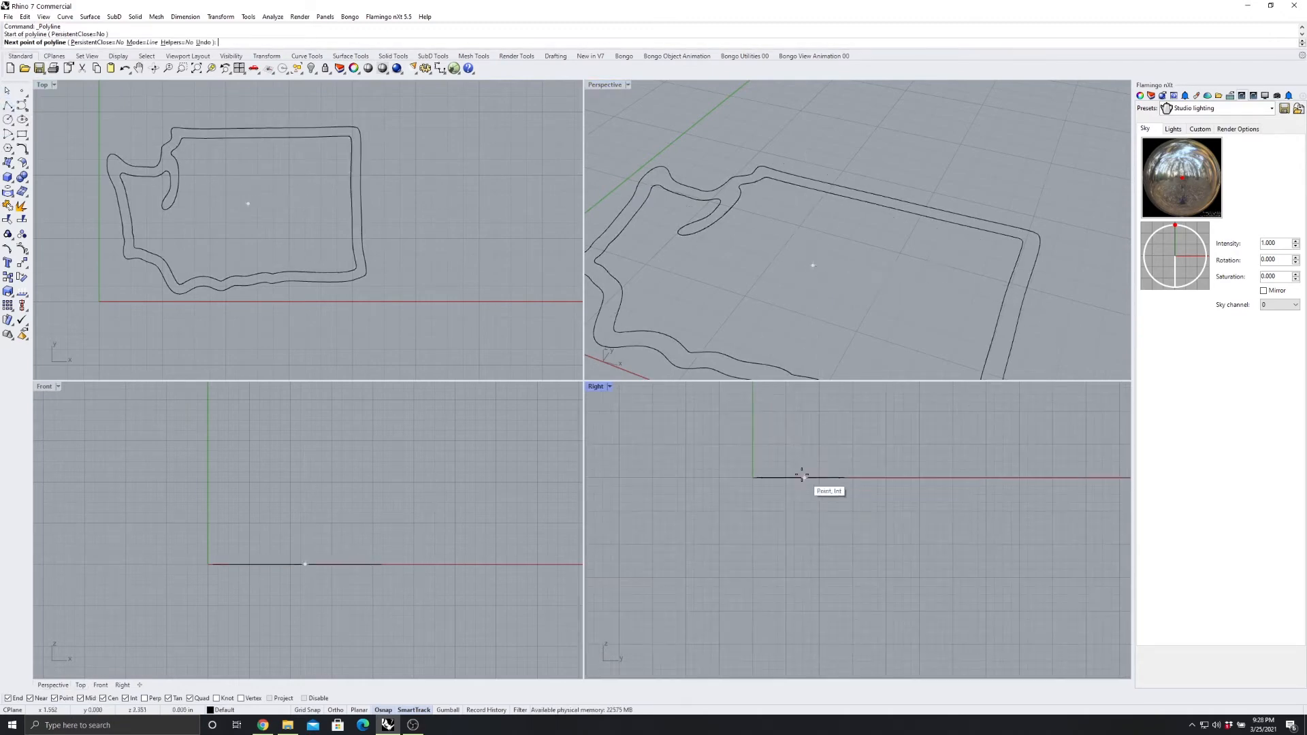
# Turn on Grid Snap and Ortho, and finish the polyline as a vertical guide line rising 3.5 inches from the point
pyautogui.scroll(3, 789, 507)
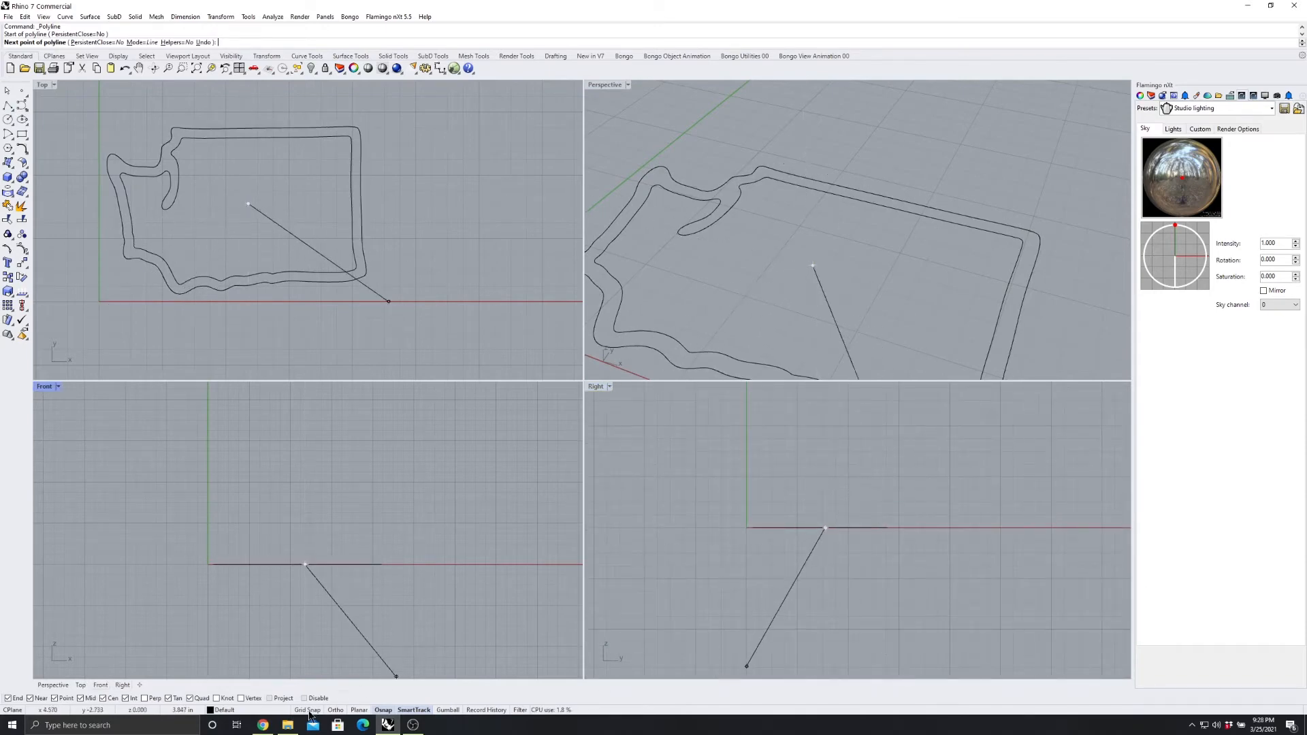
pyautogui.click(336, 710)
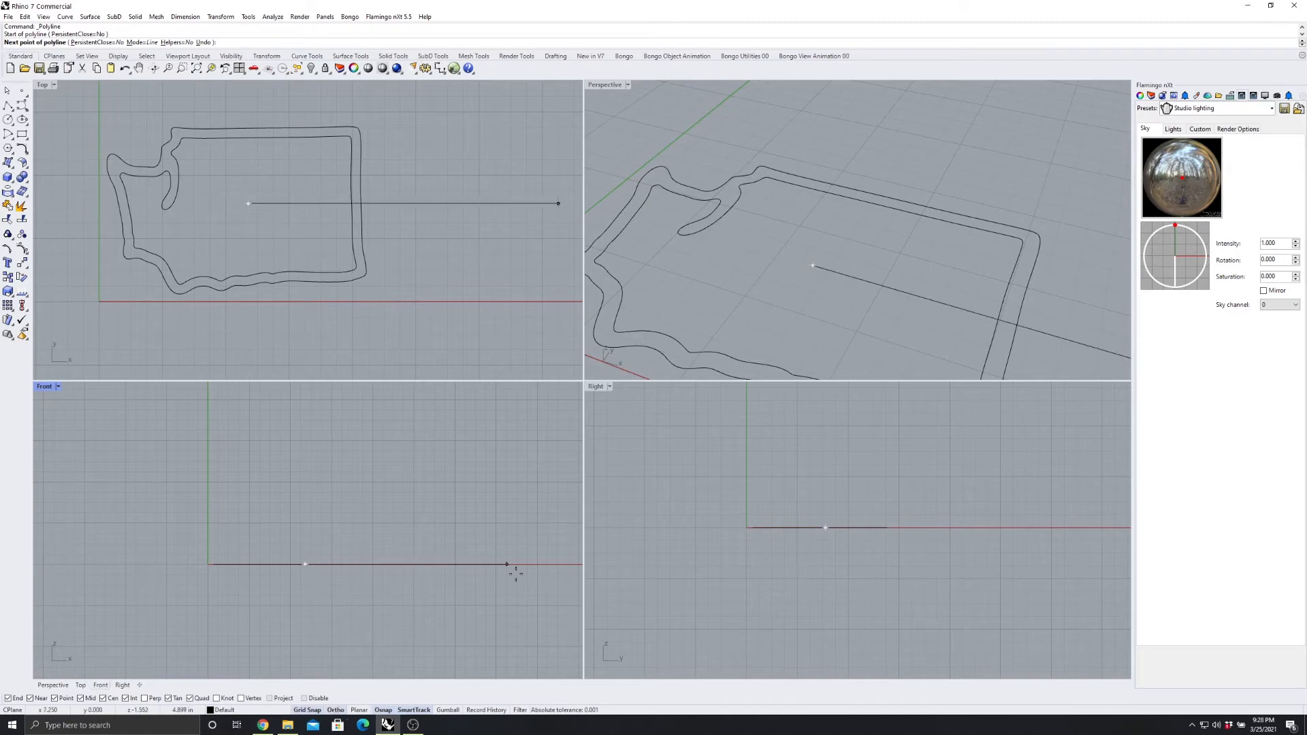
pyautogui.scroll(-3, 809, 511)
pyautogui.scroll(3, 828, 459)
pyautogui.moveTo(836, 438); pyautogui.dragTo(815, 485, button='right')
pyautogui.scroll(-3, 802, 432)
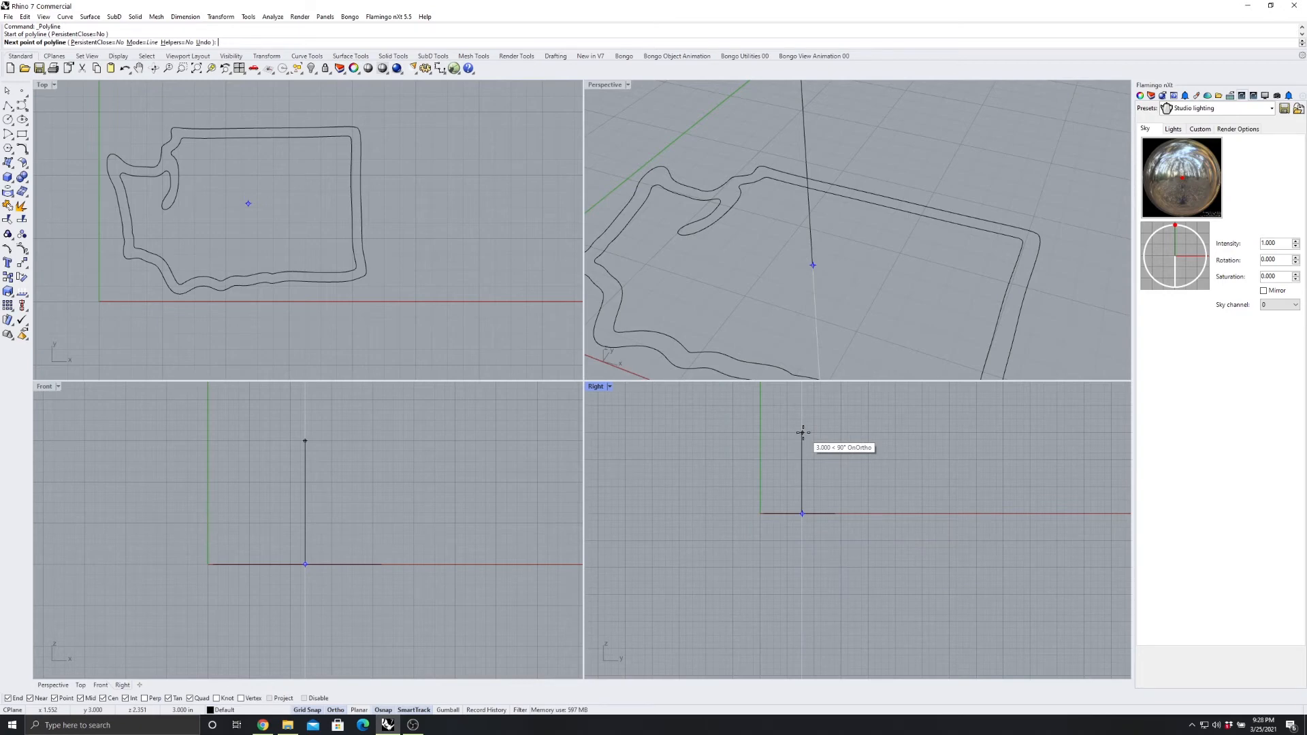
pyautogui.scroll(-7, 816, 257)
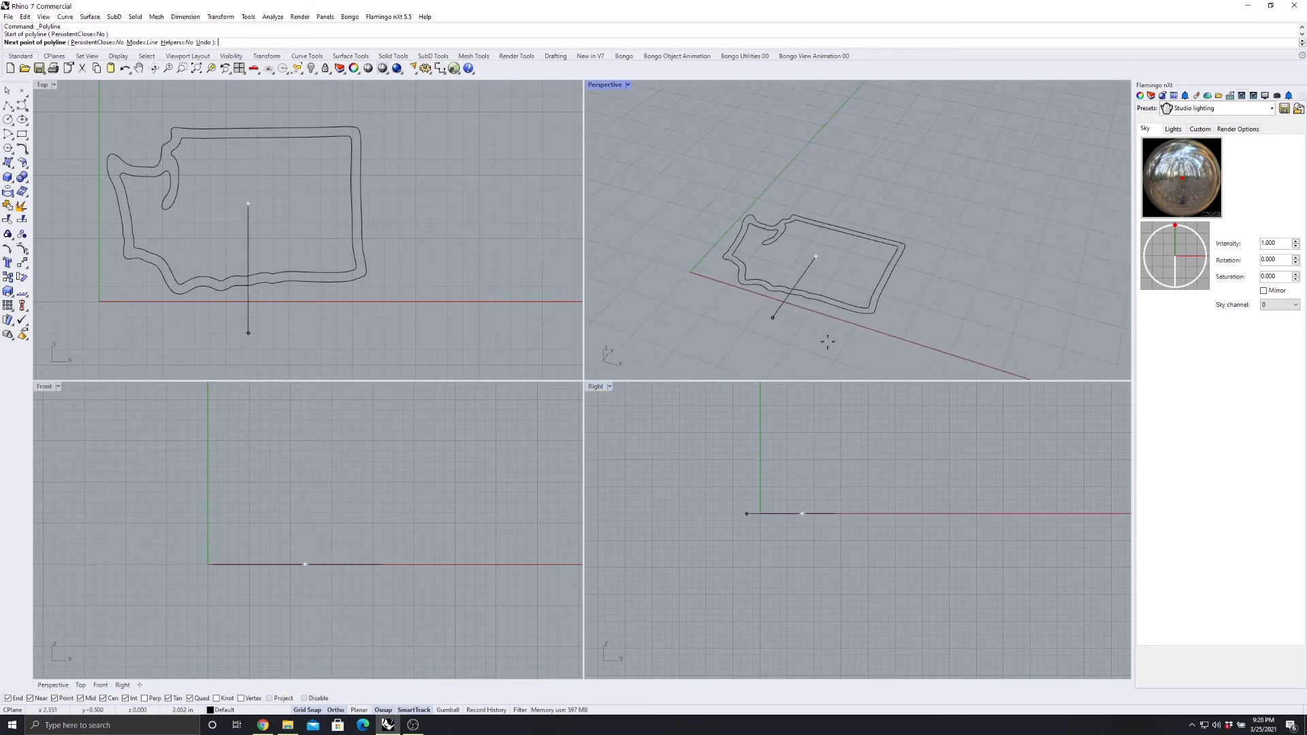
pyautogui.scroll(3, 826, 189)
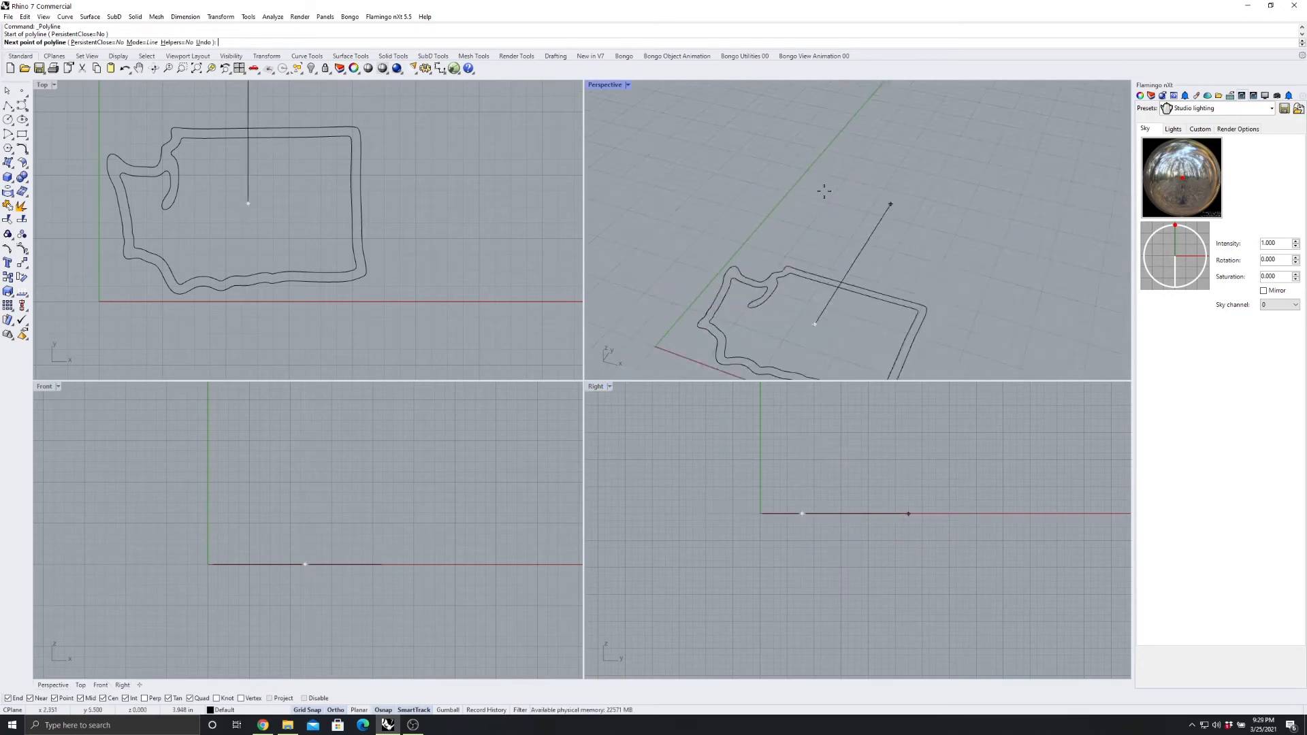
pyautogui.click(801, 419)
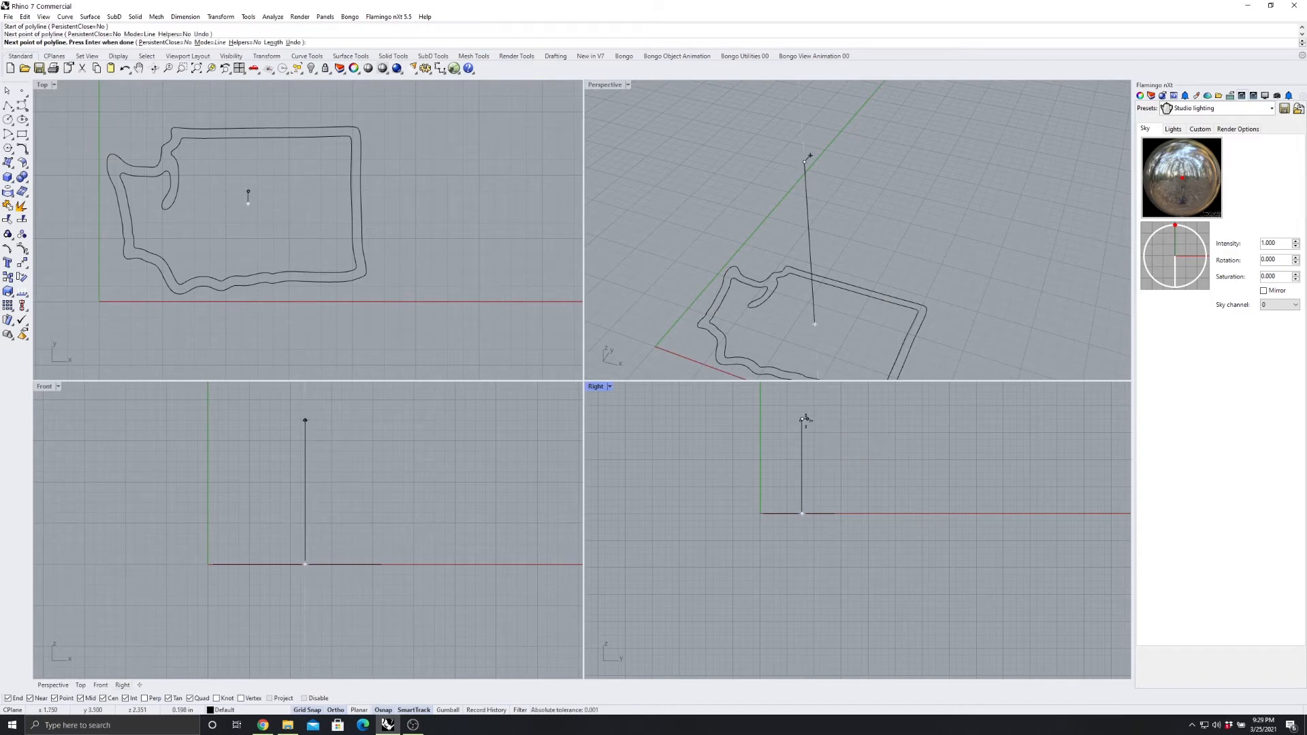
pyautogui.press('Return')
# Delete the point object at the base of the vertical guide line
pyautogui.moveTo(858, 224); pyautogui.dragTo(800, 293, button='right')
pyautogui.click(816, 293)
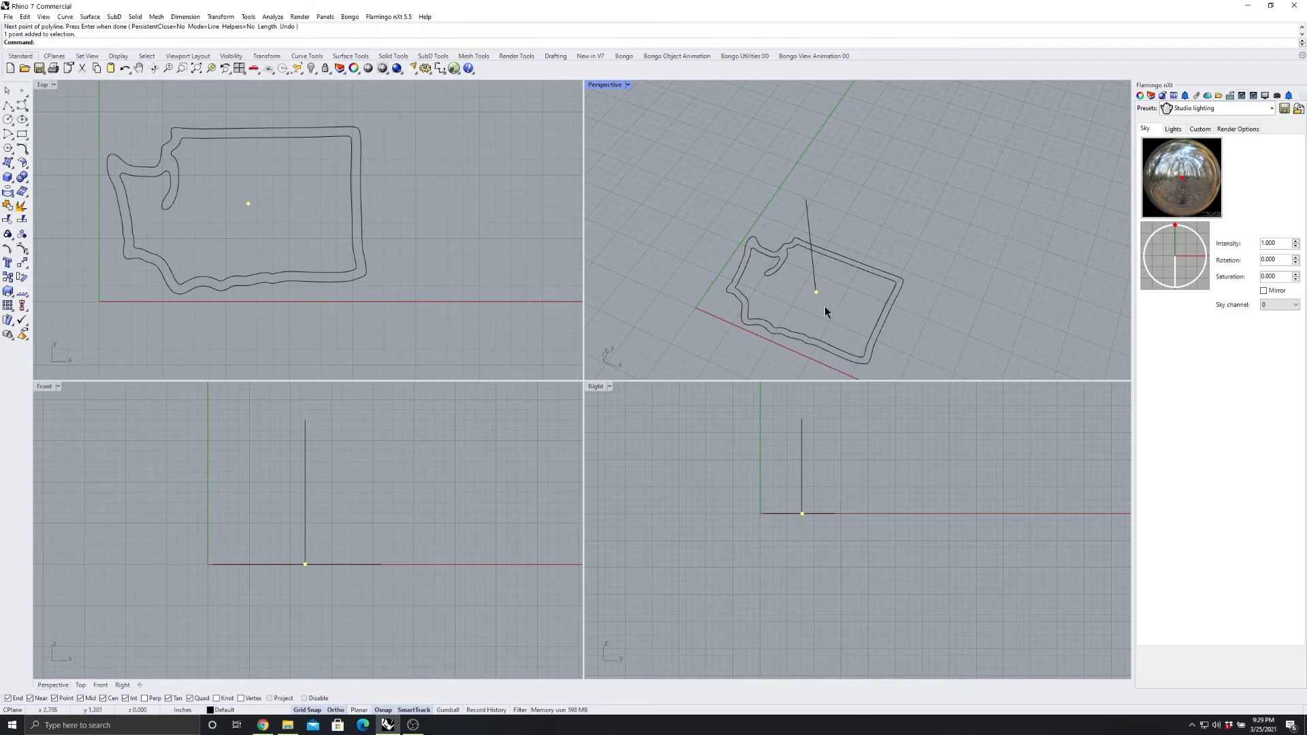
pyautogui.moveTo(824, 305); pyautogui.dragTo(823, 263, button='right')
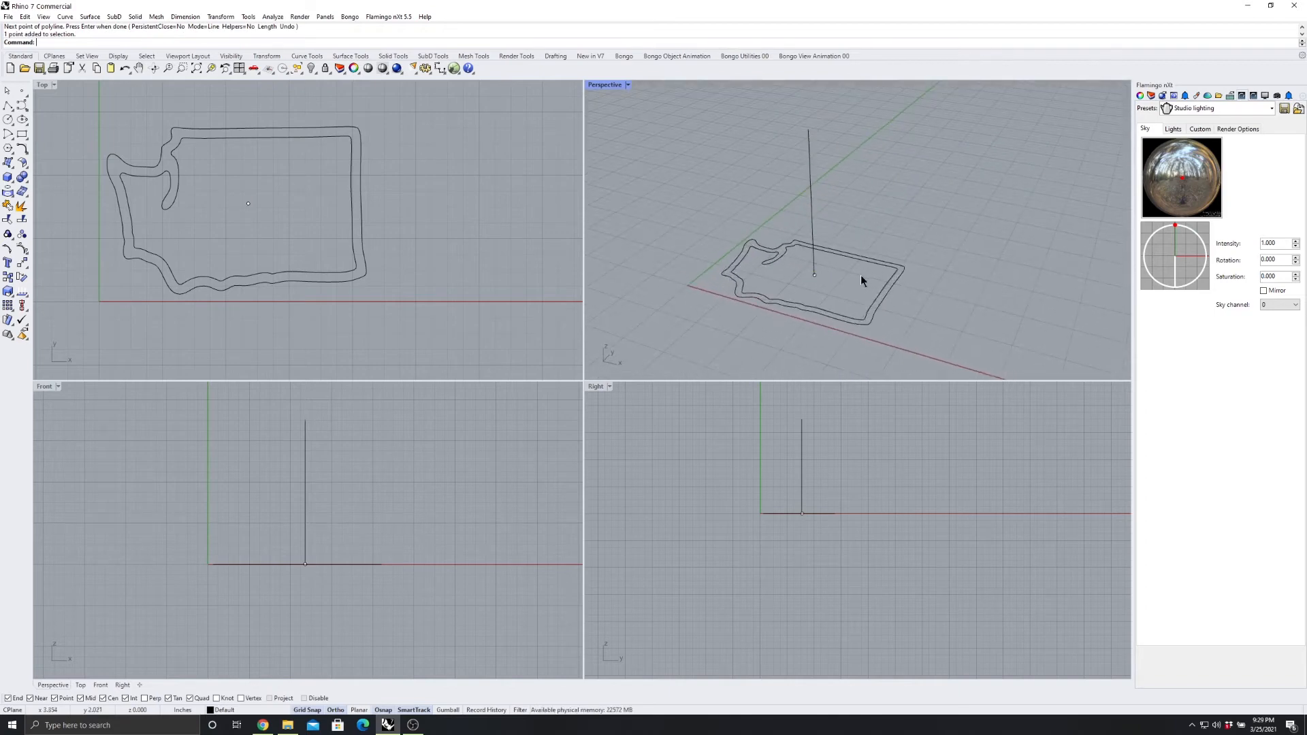
pyautogui.moveTo(863, 275); pyautogui.dragTo(832, 227)
pyautogui.click(816, 276)
pyautogui.moveTo(819, 276); pyautogui.dragTo(914, 302, button='right')
pyautogui.press('Delete')
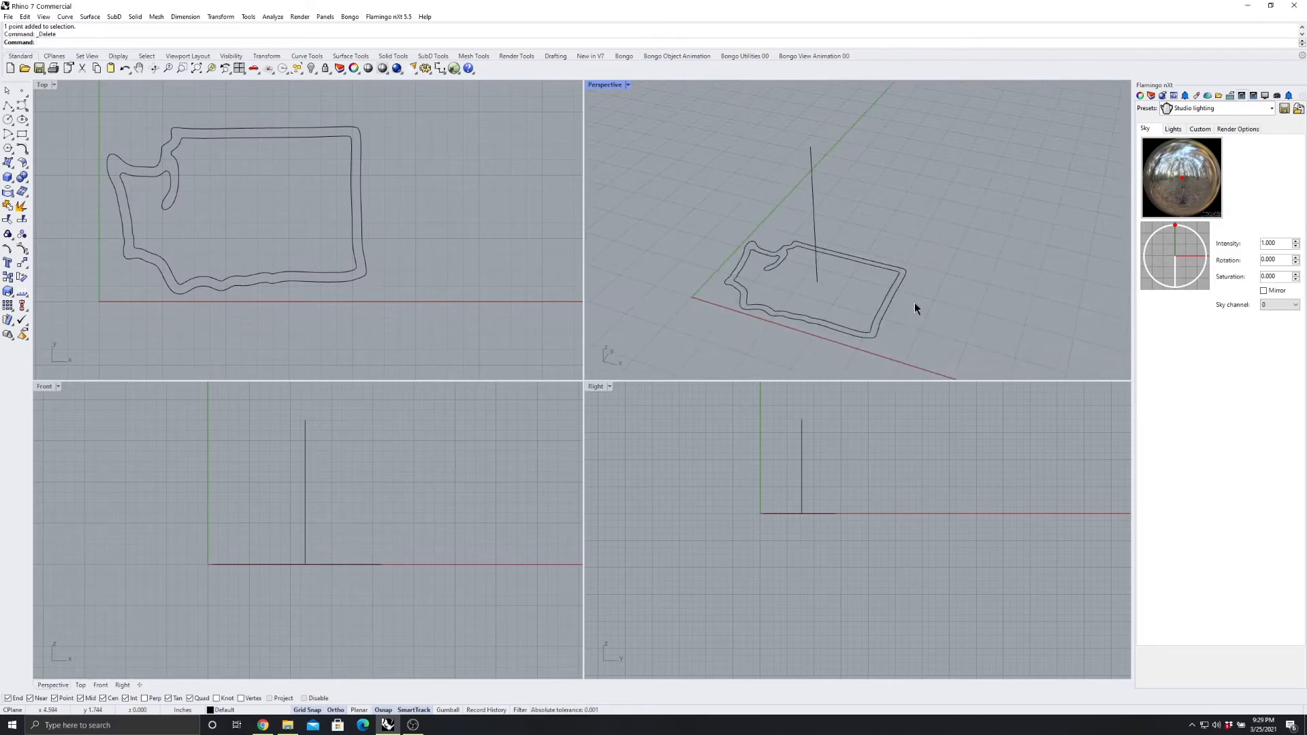
# Extrude both Washington outlines straight up as open surfaces, 3.5 inches high to match the guide line, and clear the selection
pyautogui.moveTo(889, 287); pyautogui.dragTo(861, 250)
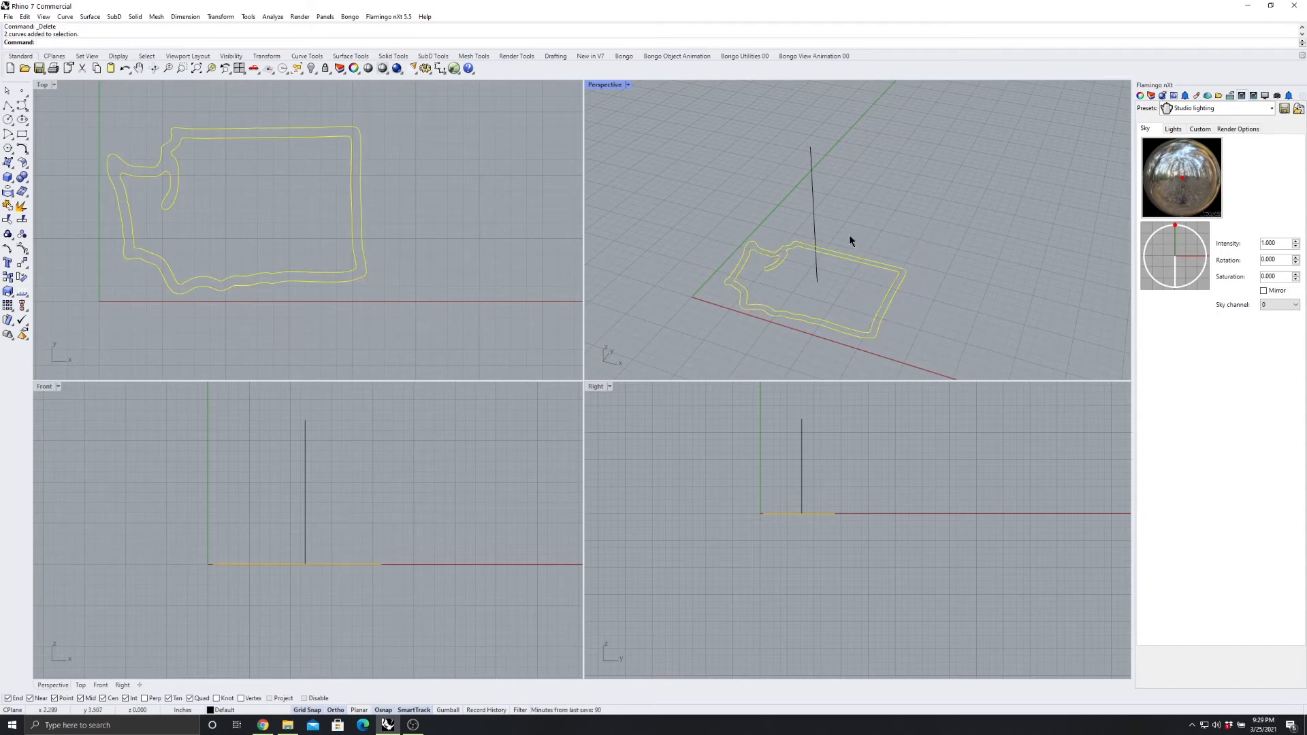
pyautogui.moveTo(850, 237); pyautogui.dragTo(885, 254, button='right')
pyautogui.moveTo(897, 283); pyautogui.dragTo(872, 225)
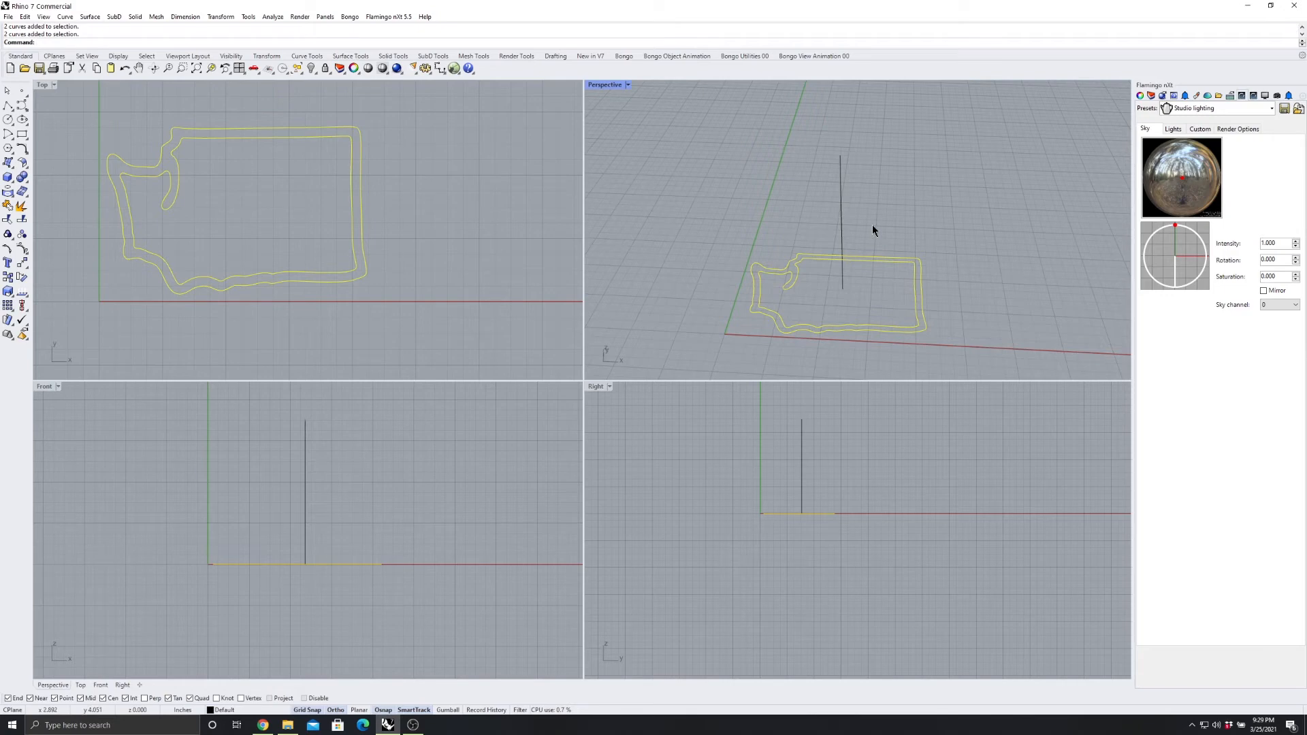
pyautogui.click(90, 16)
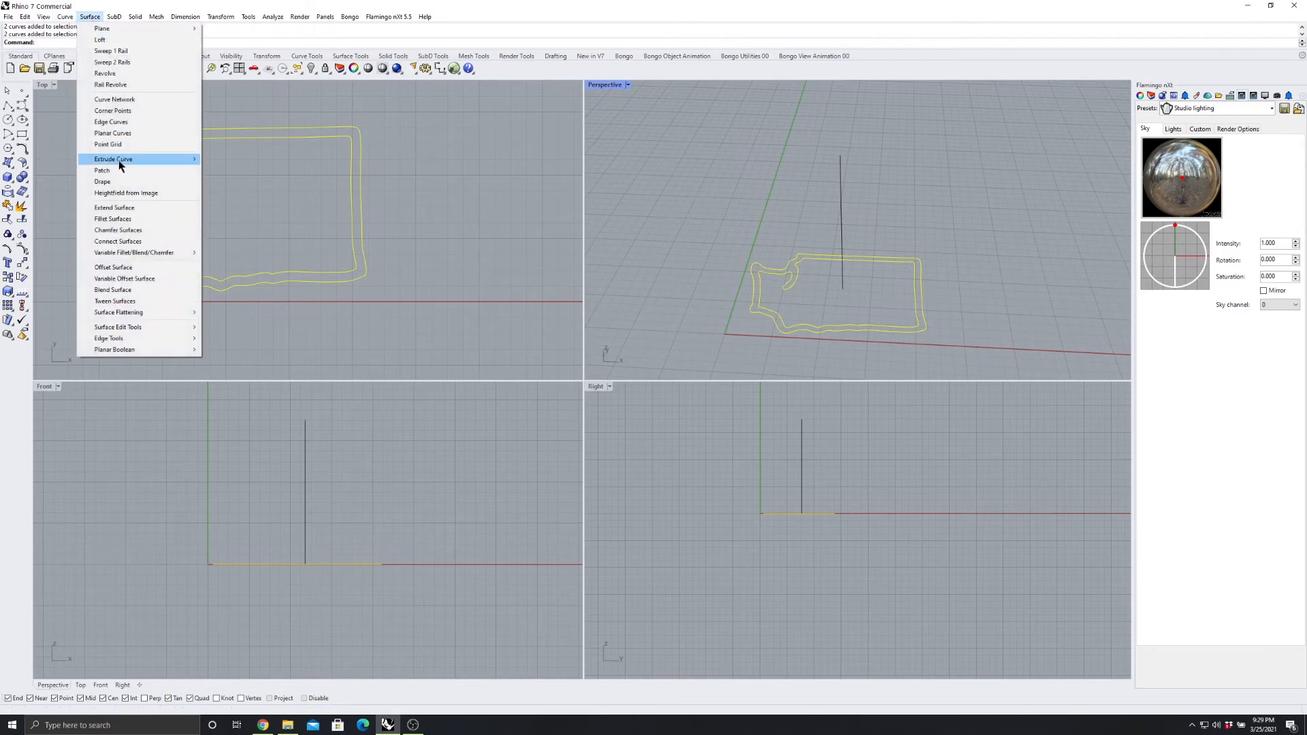
pyautogui.moveTo(119, 159)
pyautogui.click(225, 161)
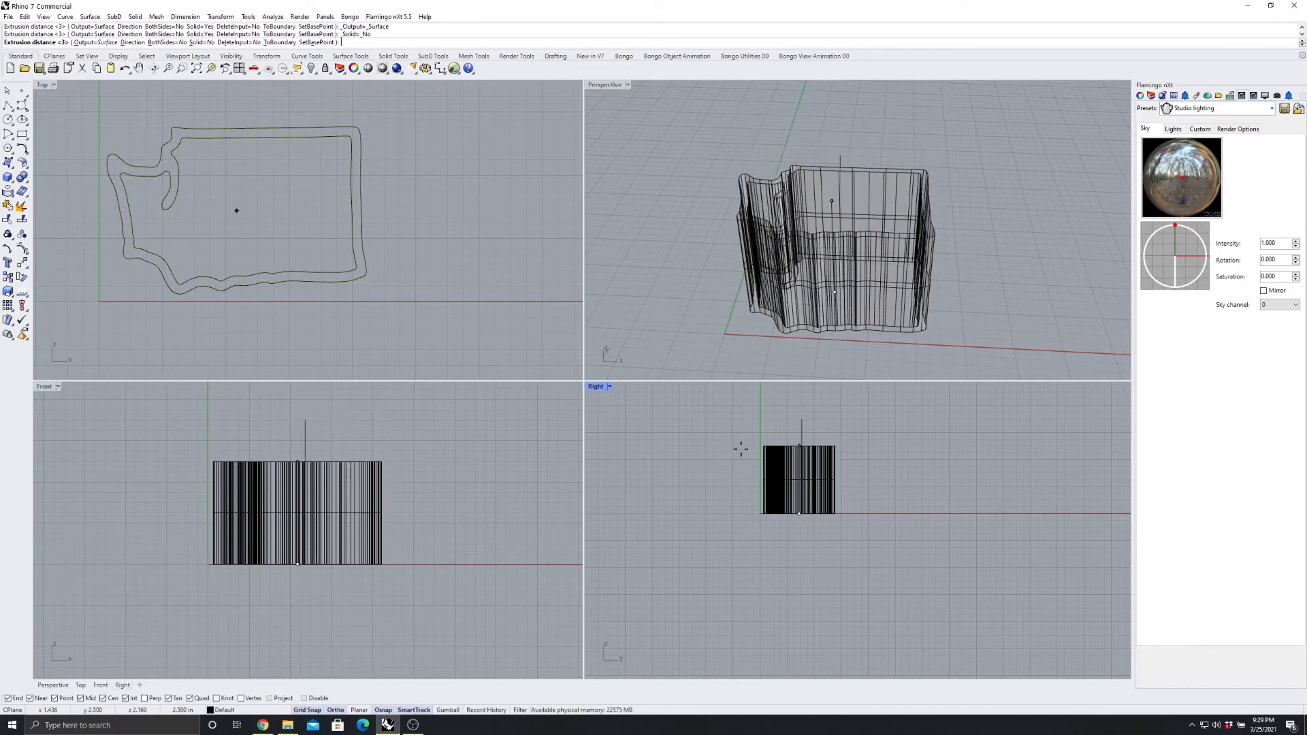
pyautogui.scroll(3, 744, 446)
pyautogui.scroll(-2, 712, 453)
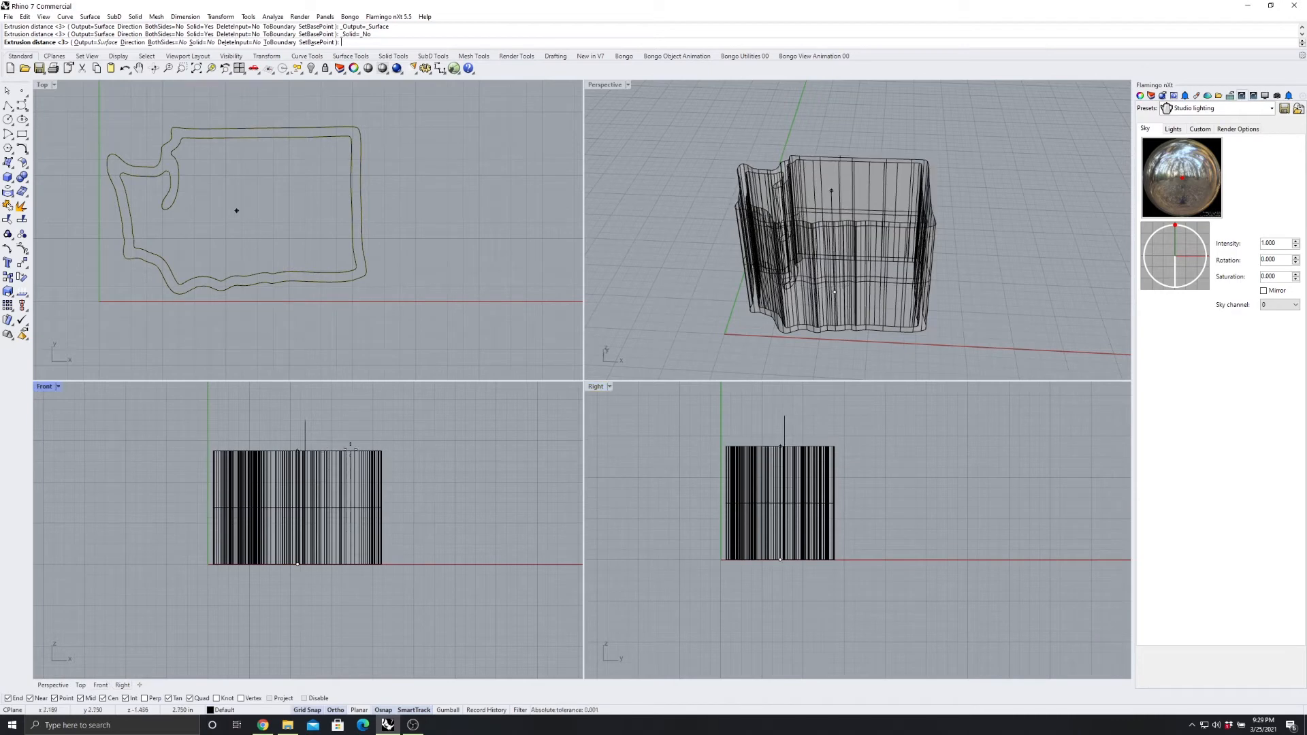
pyautogui.scroll(5, 281, 425)
pyautogui.scroll(-5, 281, 425)
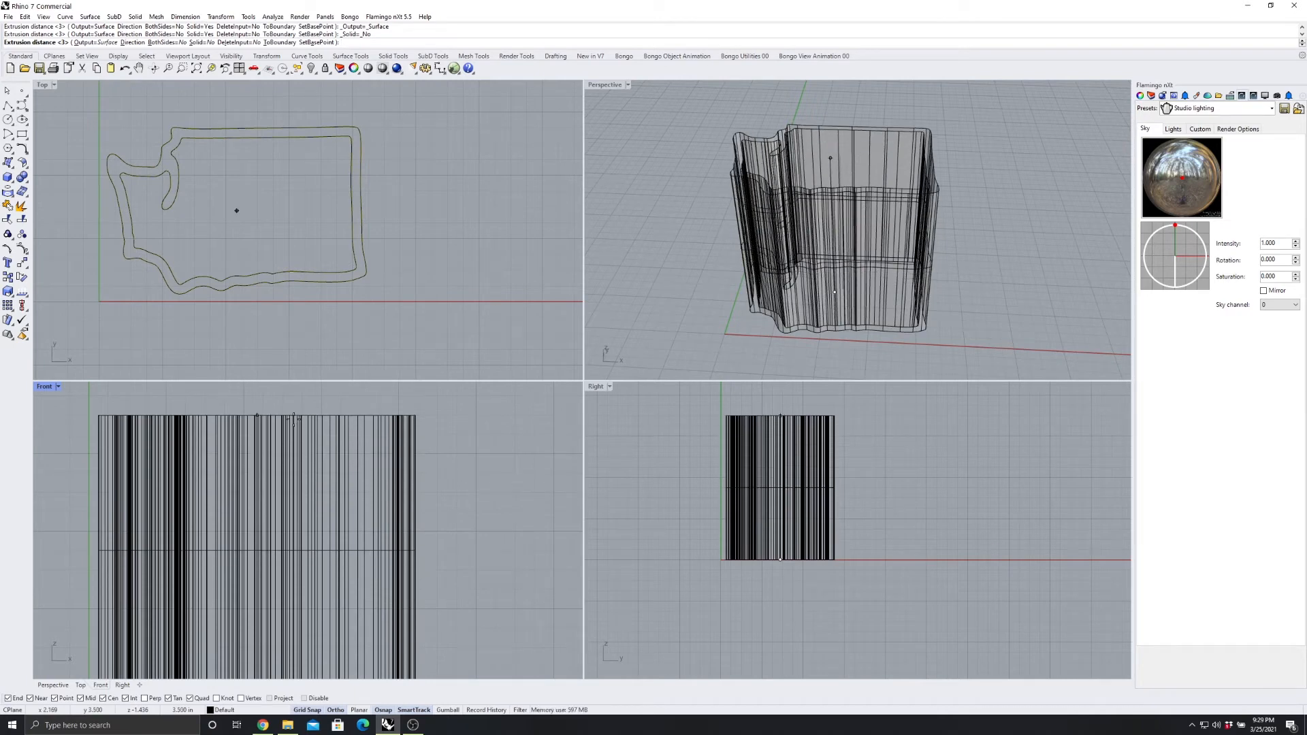
pyautogui.click(293, 420)
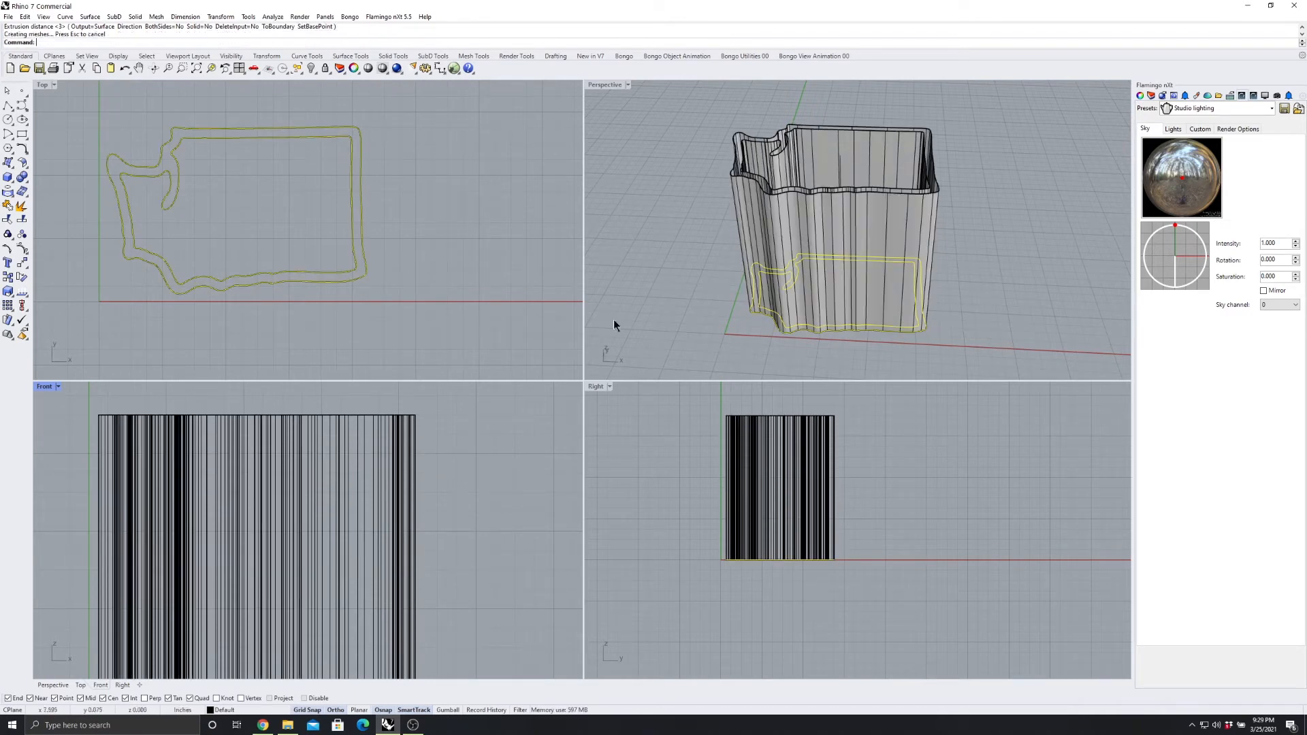
pyautogui.scroll(-7, 873, 210)
pyautogui.moveTo(934, 202); pyautogui.dragTo(912, 116, button='right')
pyautogui.scroll(4, 843, 243)
pyautogui.click(840, 173)
pyautogui.click(876, 109)
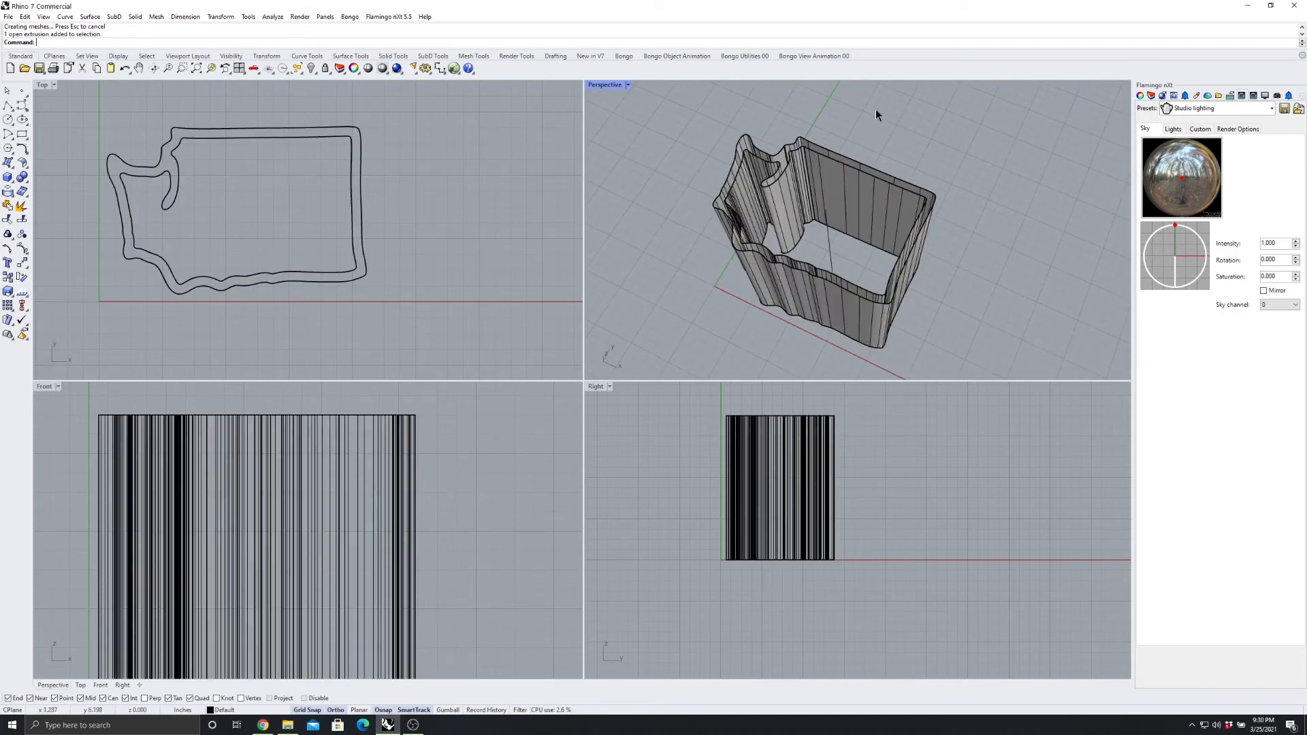
# Examine the extruded Washington walls from above, from the sides and at eye level
pyautogui.scroll(8, 832, 157)
pyautogui.click(841, 158)
pyautogui.scroll(-6, 865, 153)
pyautogui.moveTo(884, 149); pyautogui.dragTo(863, 177, button='right')
pyautogui.press('Escape')
pyautogui.scroll(4, 865, 156)
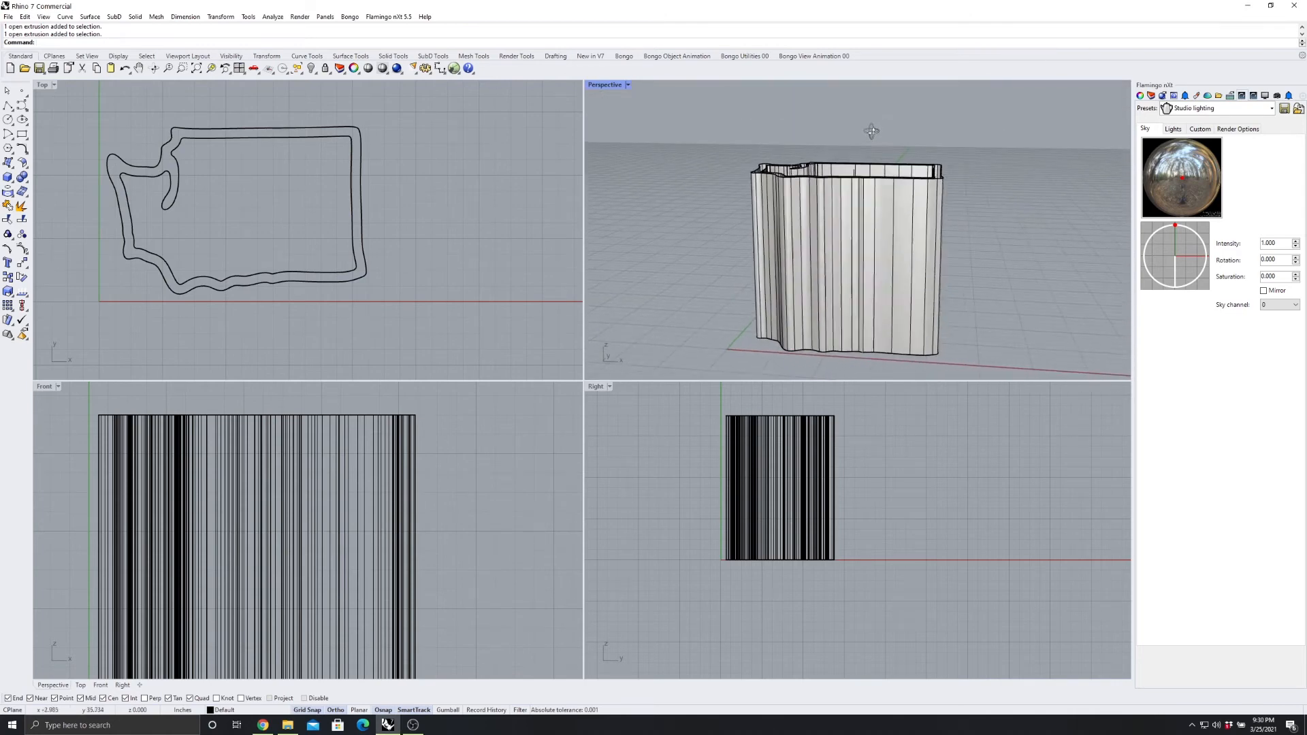
pyautogui.moveTo(943, 179); pyautogui.dragTo(946, 164, button='right')
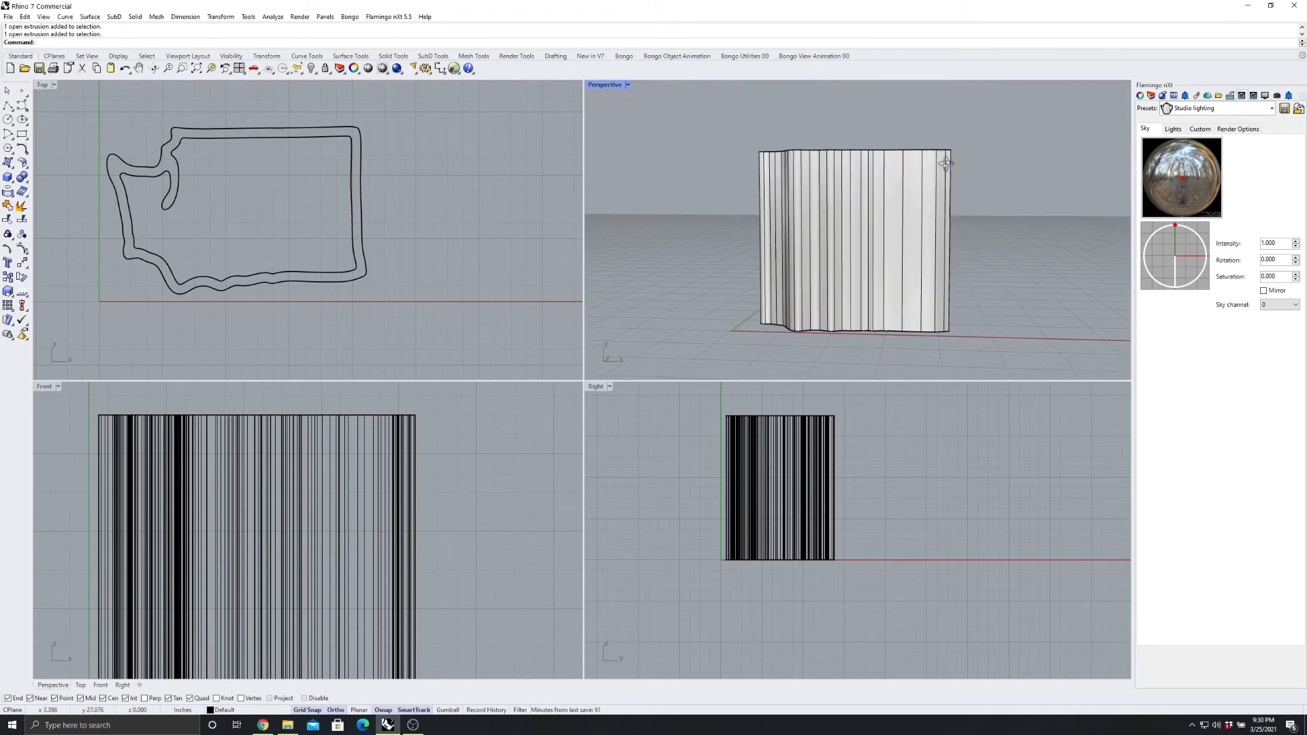
pyautogui.moveTo(916, 259); pyautogui.dragTo(708, 211, button='right')
pyautogui.moveTo(873, 219); pyautogui.dragTo(889, 321, button='right')
pyautogui.scroll(-5, 867, 292)
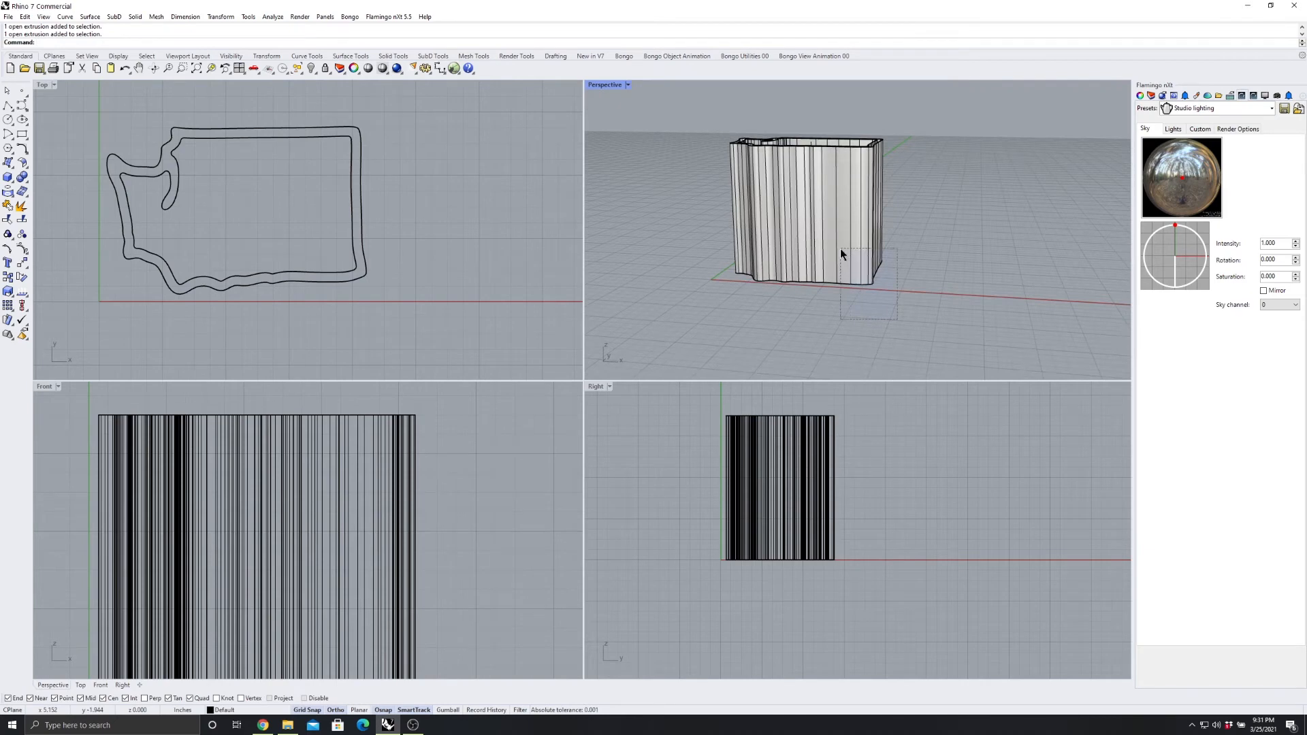
# Start a Taper on both outlines and both extruded walls, with the axis running from the guide line's top end to its bottom end
pyautogui.moveTo(840, 253); pyautogui.dragTo(839, 253)
pyautogui.moveTo(840, 253); pyautogui.dragTo(859, 208, button='right')
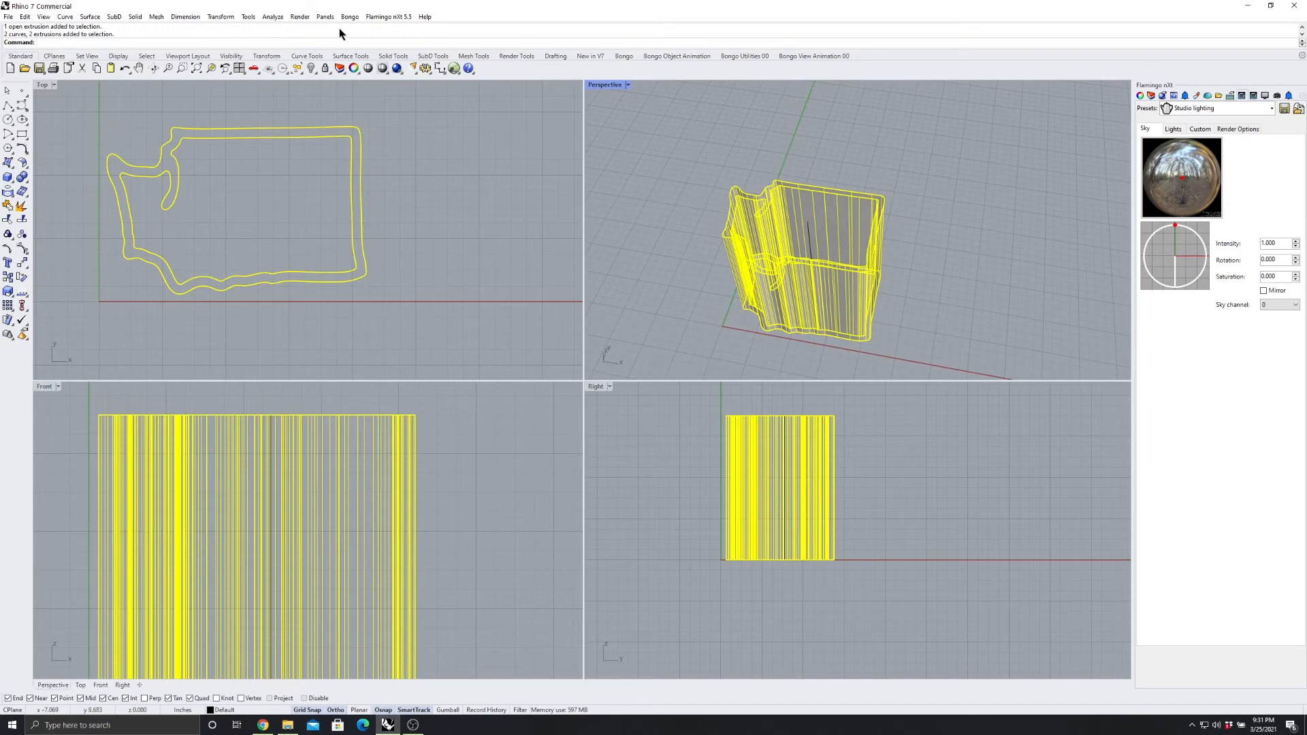
pyautogui.click(217, 18)
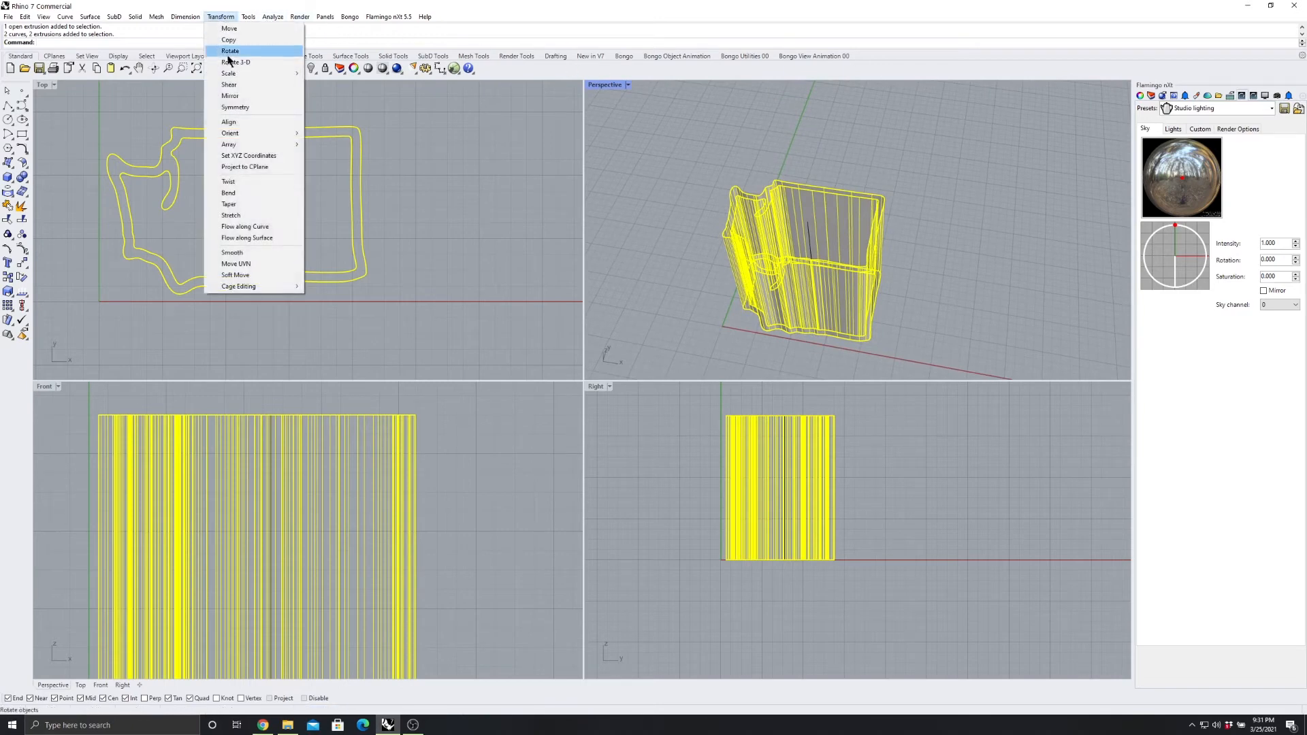
pyautogui.click(229, 204)
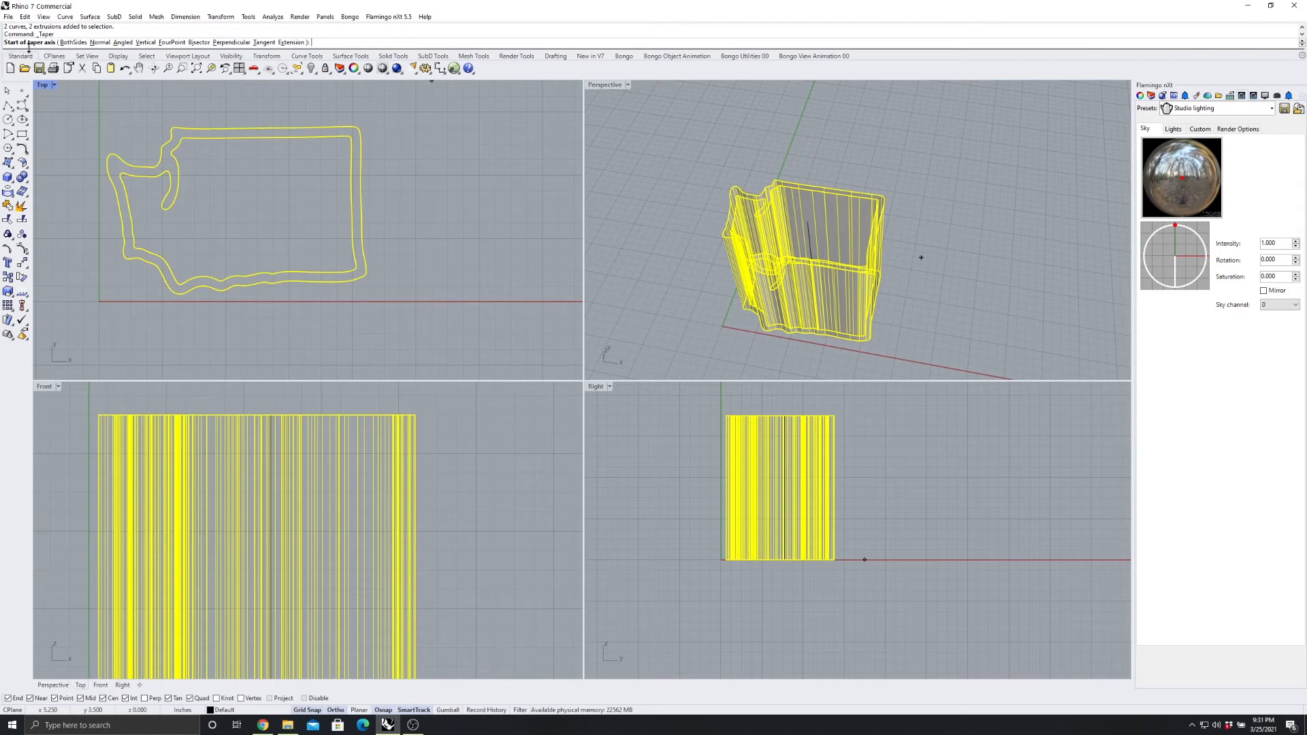
pyautogui.moveTo(878, 225); pyautogui.dragTo(938, 202, button='right')
pyautogui.scroll(6, 942, 305)
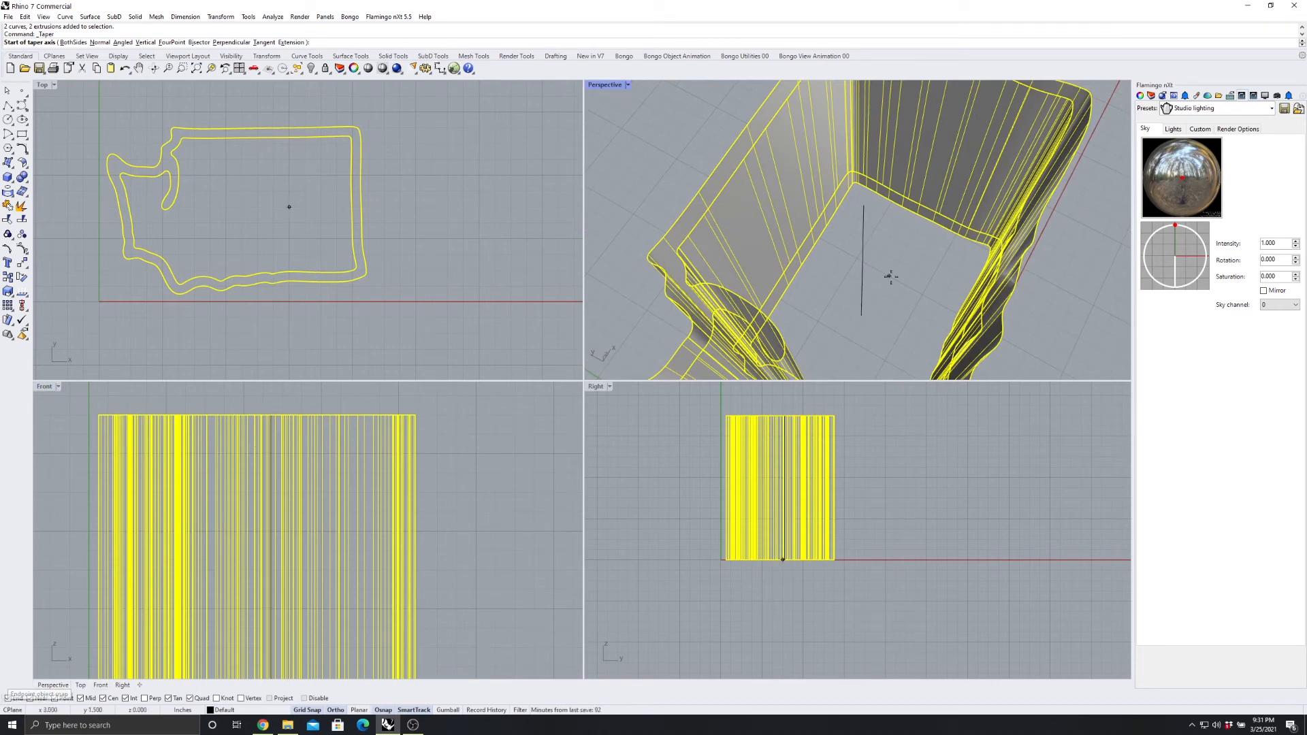
pyautogui.click(863, 201)
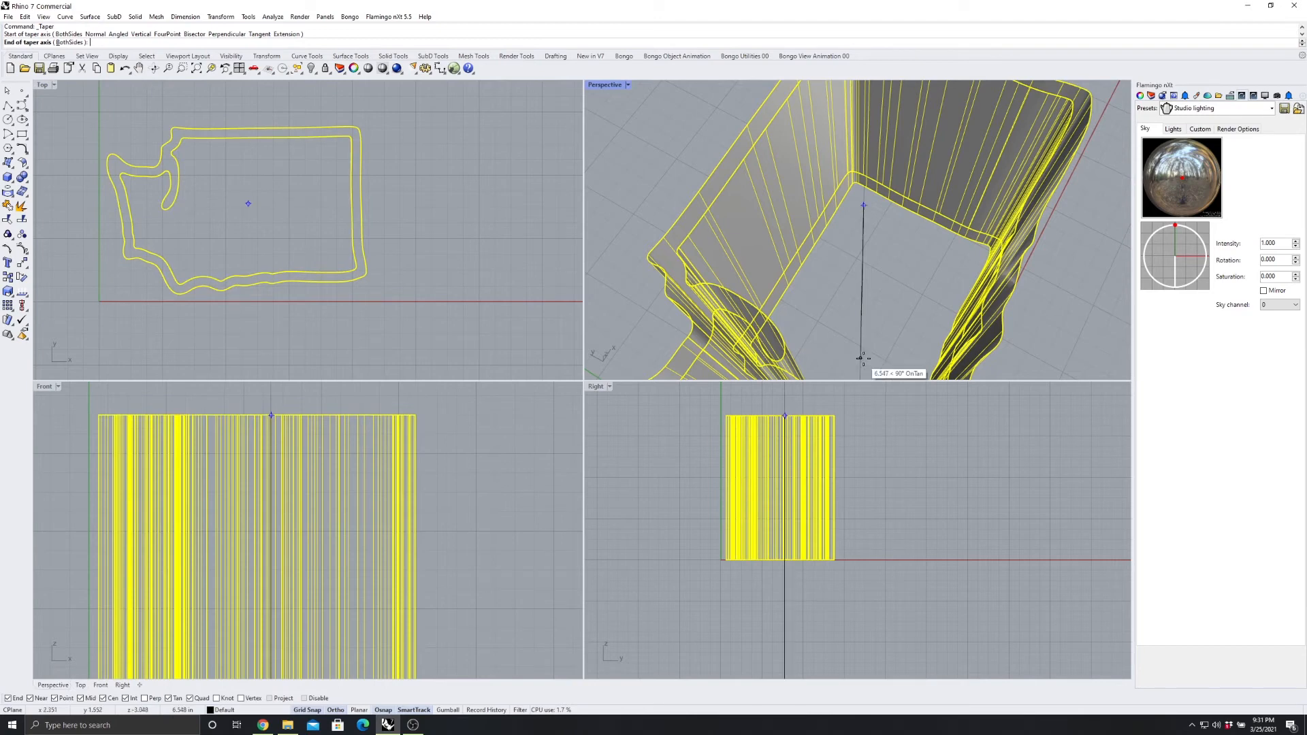
pyautogui.moveTo(863, 322); pyautogui.dragTo(853, 317, button='right')
pyautogui.click(855, 317)
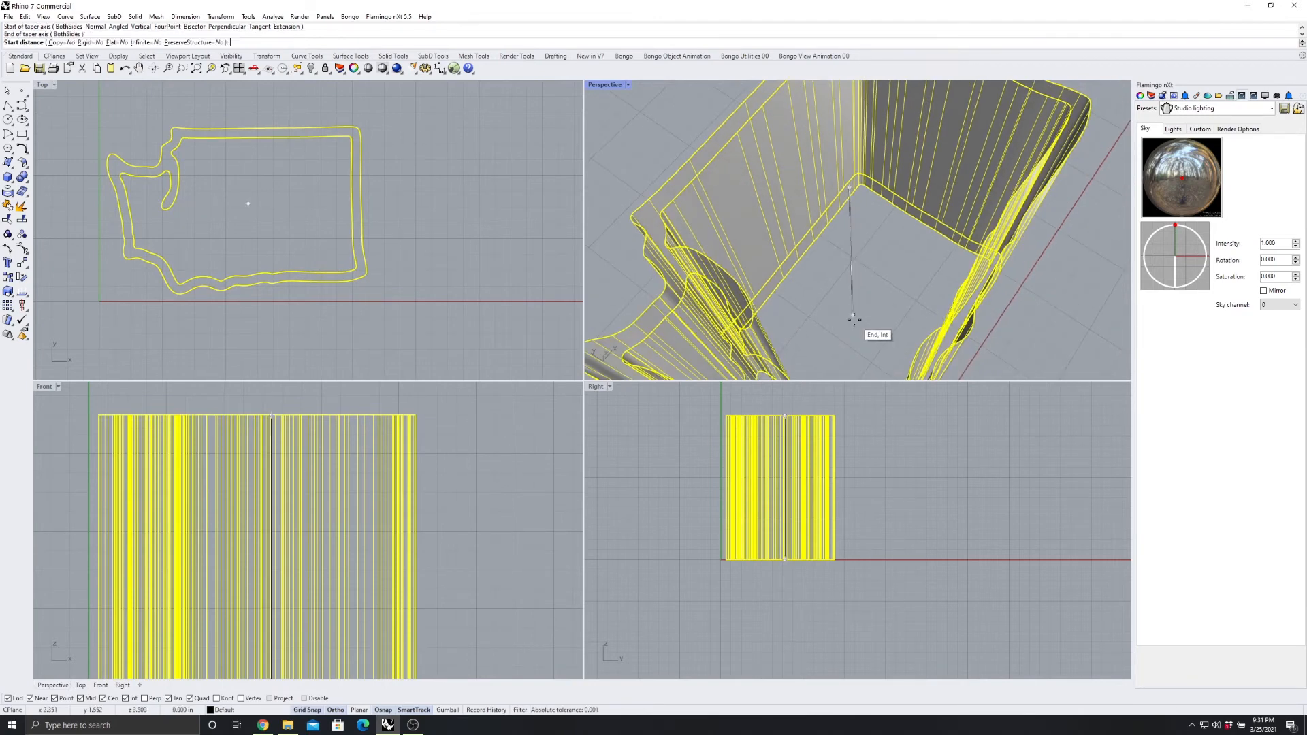
# Set the taper's start distance in the Top view with a point far out along X, well beyond the outlines
pyautogui.scroll(-9, 855, 318)
pyautogui.moveTo(885, 272); pyautogui.dragTo(708, 255, button='right')
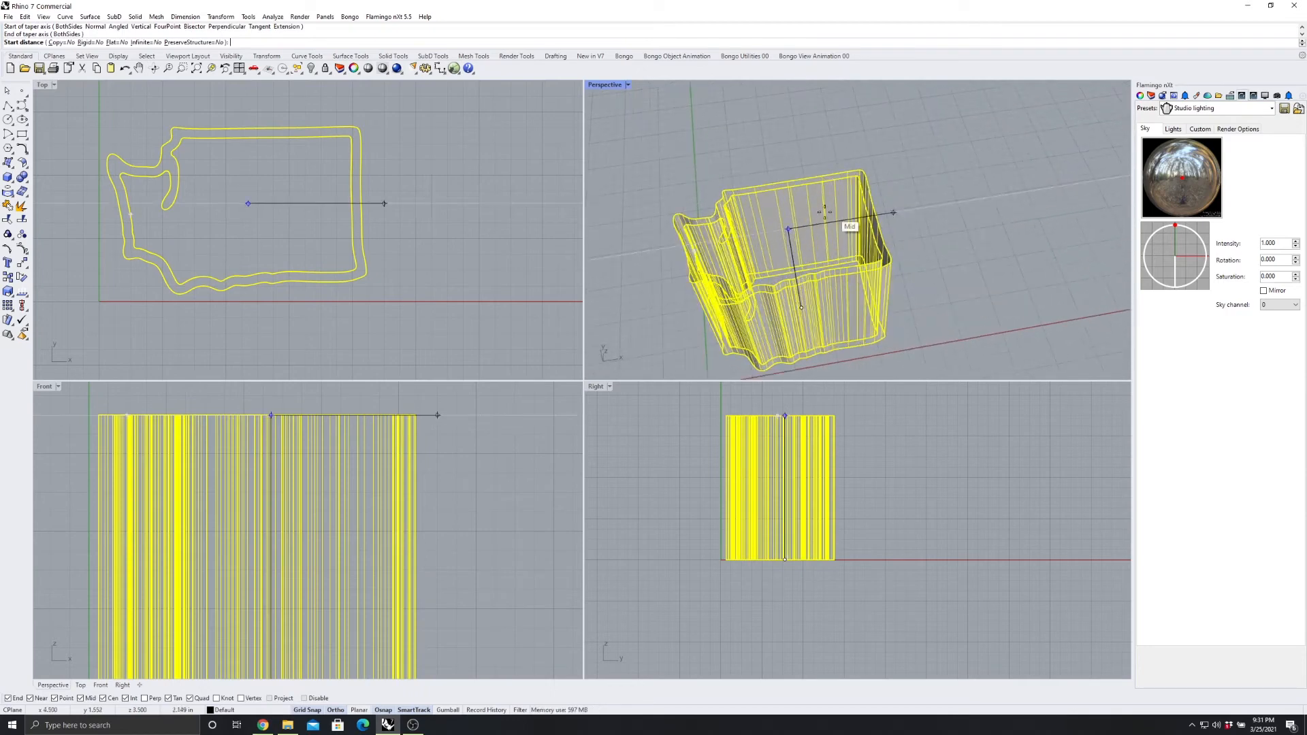
pyautogui.scroll(-3, 1003, 195)
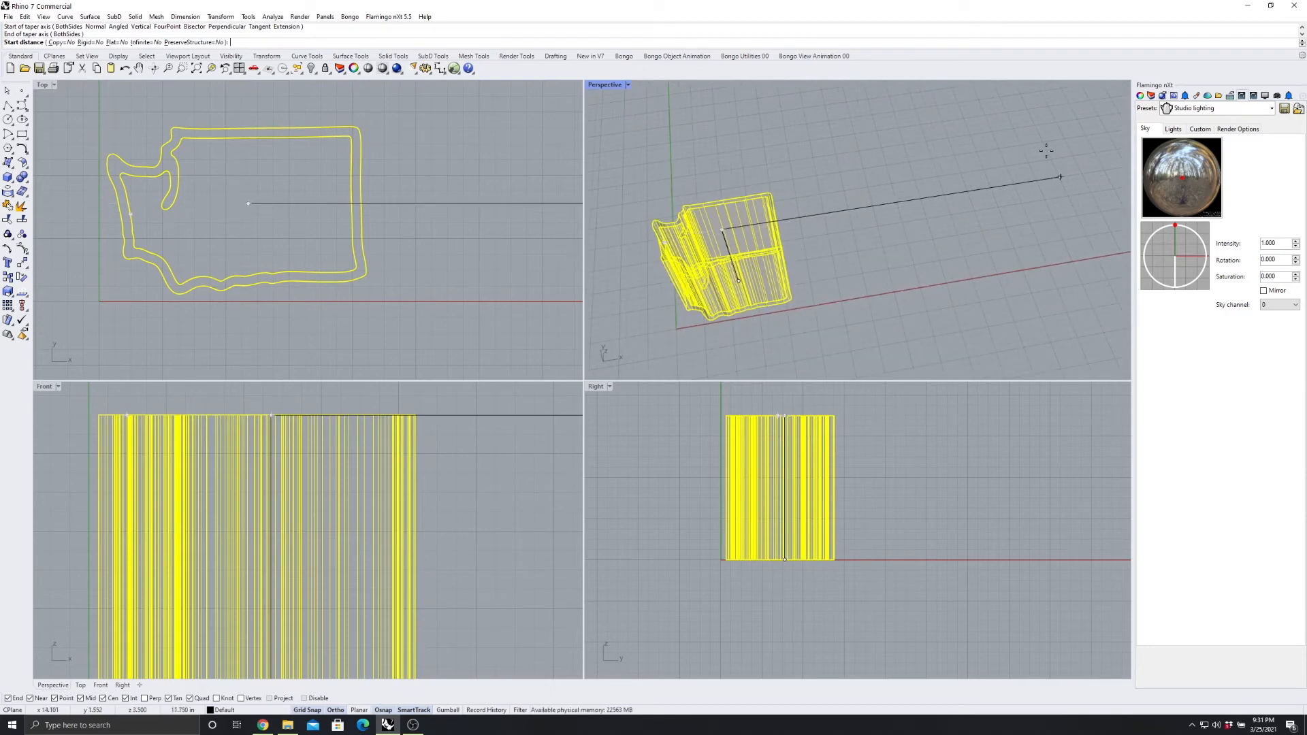
pyautogui.scroll(-2, 983, 172)
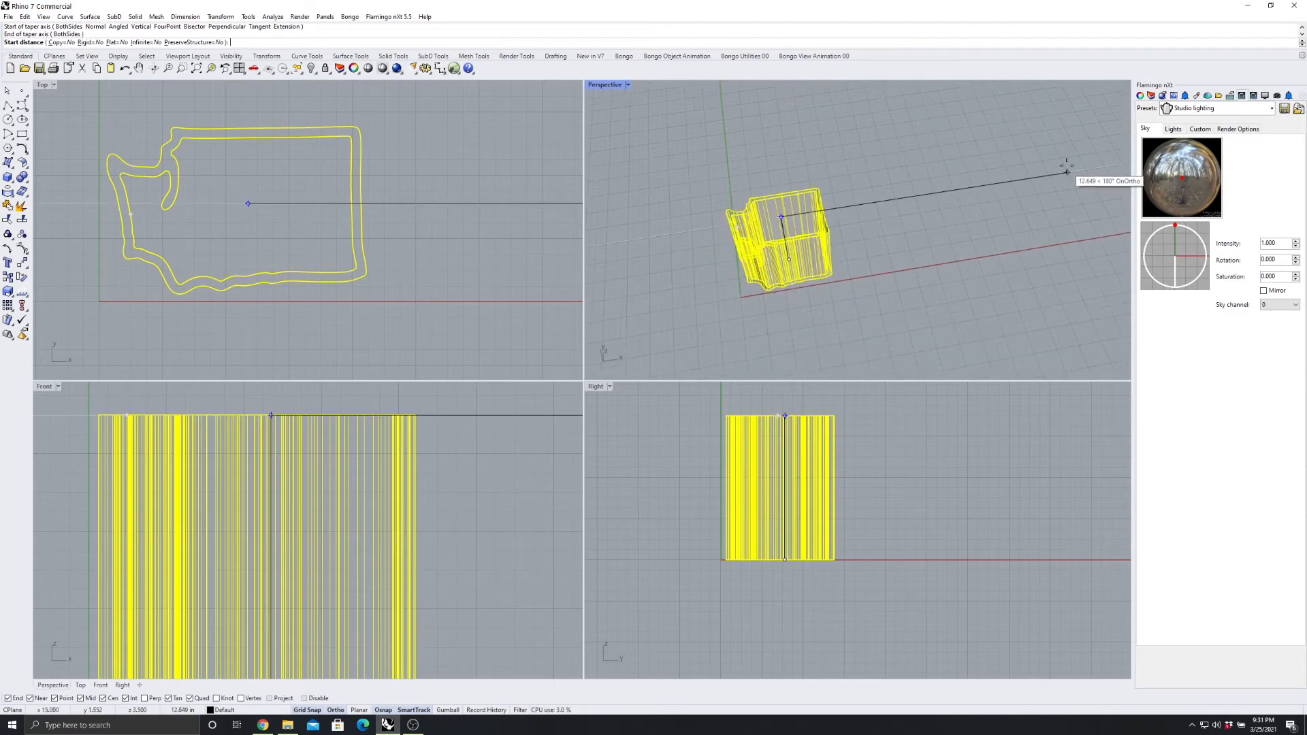
pyautogui.scroll(-3, 1061, 171)
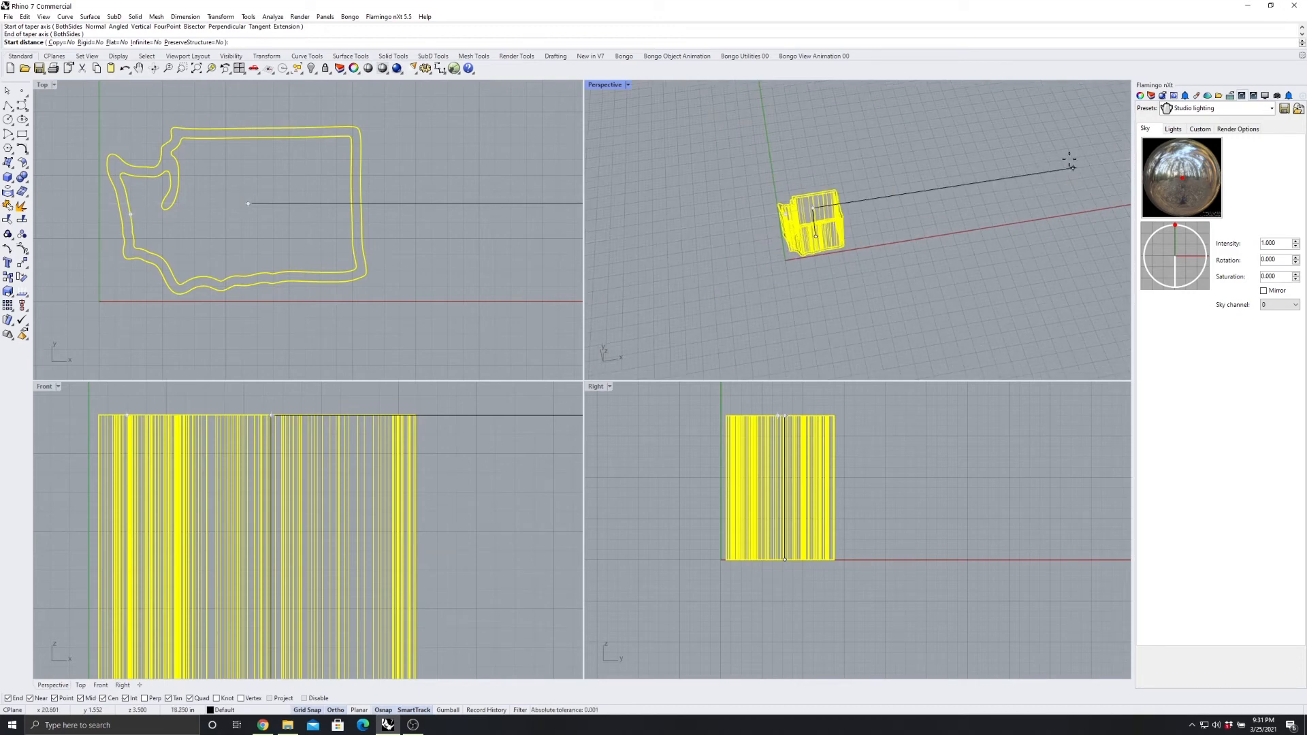
pyautogui.scroll(-14, 103, 280)
pyautogui.scroll(6, 251, 242)
pyautogui.moveTo(357, 232); pyautogui.dragTo(369, 228, button='right')
pyautogui.scroll(-5, 368, 228)
pyautogui.scroll(3, 321, 224)
pyautogui.moveTo(837, 241); pyautogui.dragTo(774, 181, button='right')
pyautogui.scroll(3, 773, 180)
pyautogui.scroll(5, 829, 218)
pyautogui.scroll(2, 827, 166)
pyautogui.moveTo(825, 216); pyautogui.dragTo(864, 206, button='right')
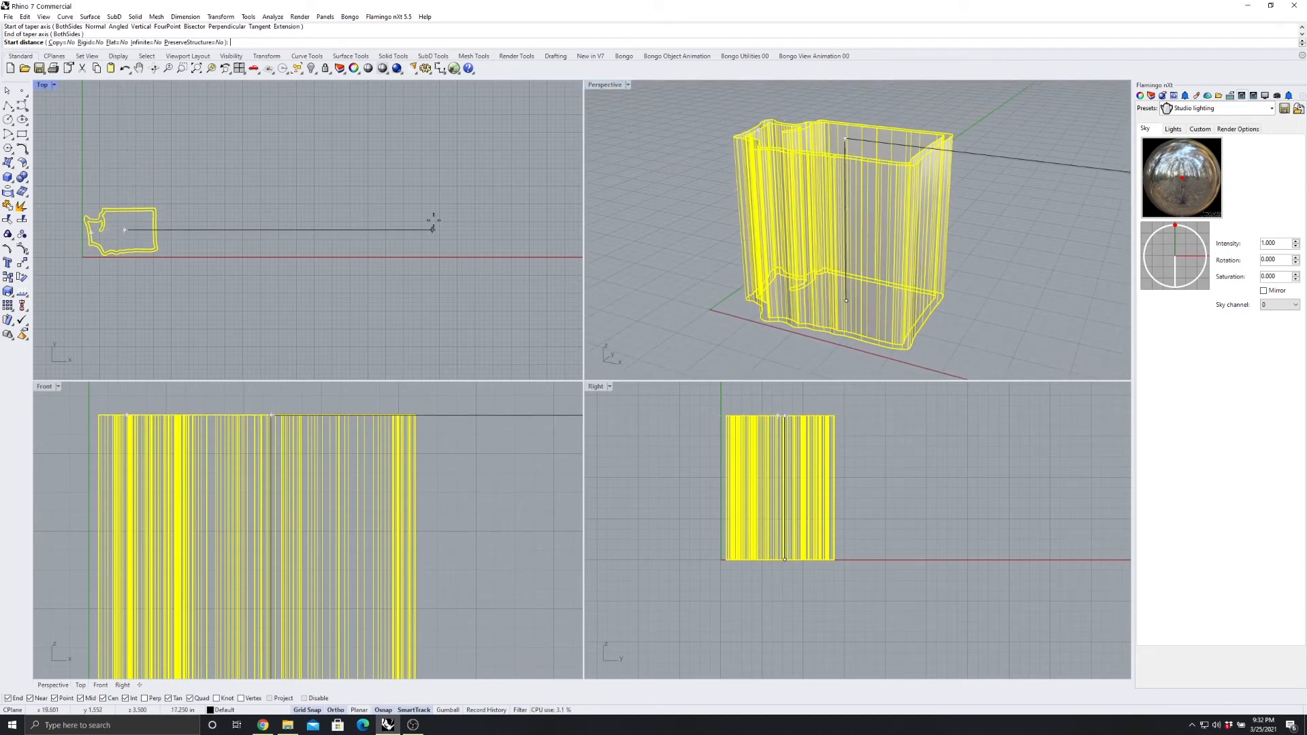
pyautogui.click(511, 229)
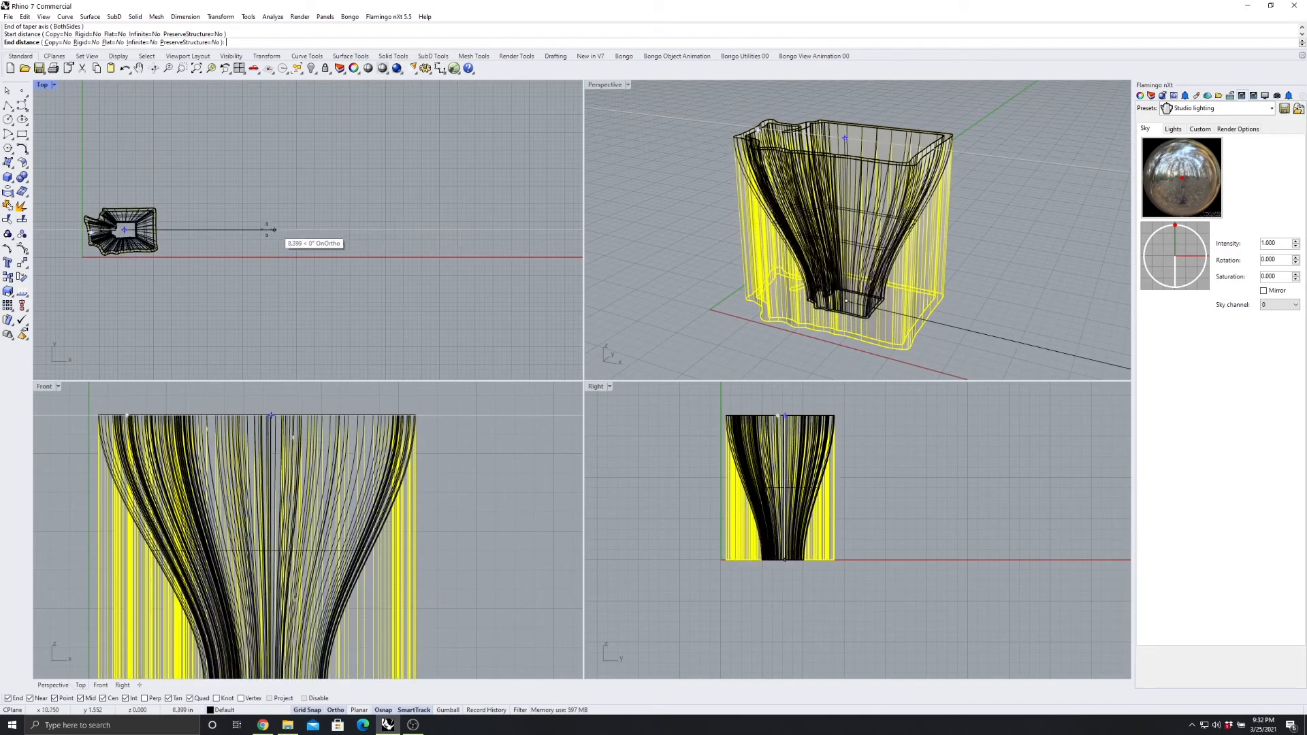
# Set the taper's end distance to about 14.15 inches so the walls narrow toward the base
pyautogui.scroll(-3, 475, 227)
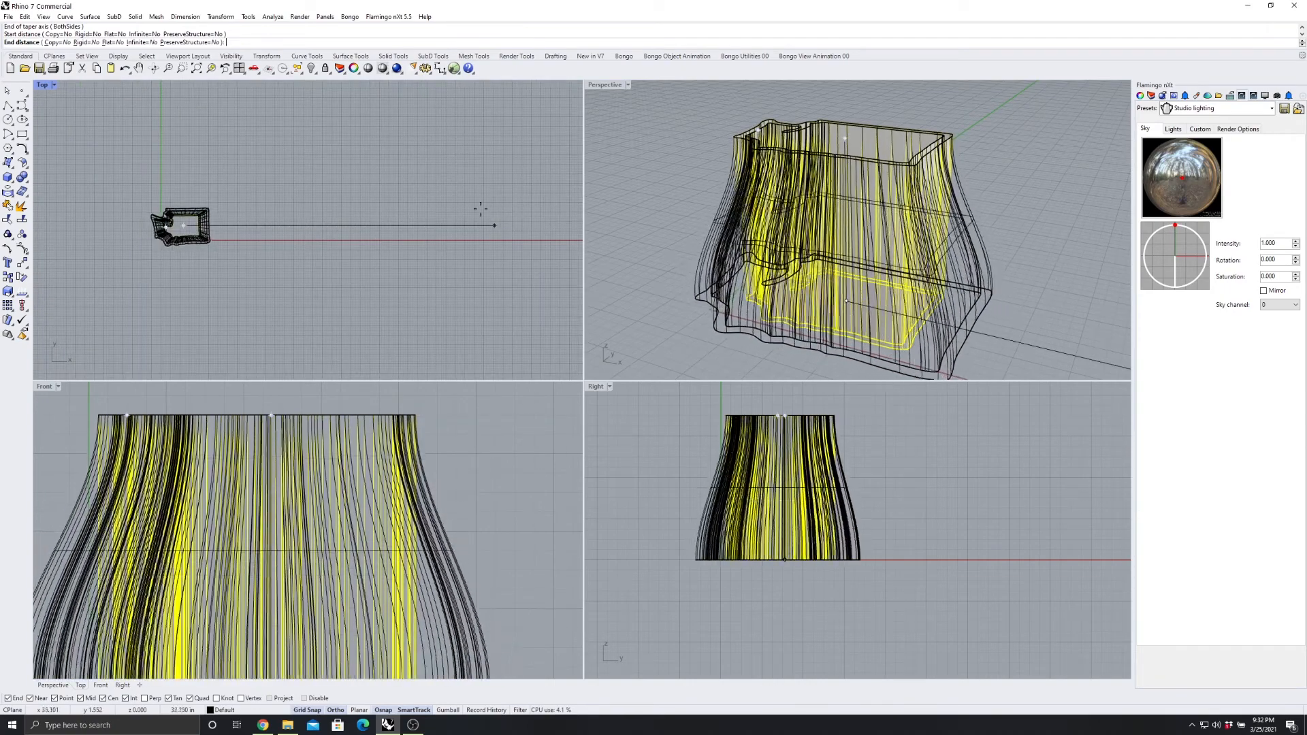
pyautogui.scroll(4, 339, 218)
pyautogui.scroll(2, 337, 228)
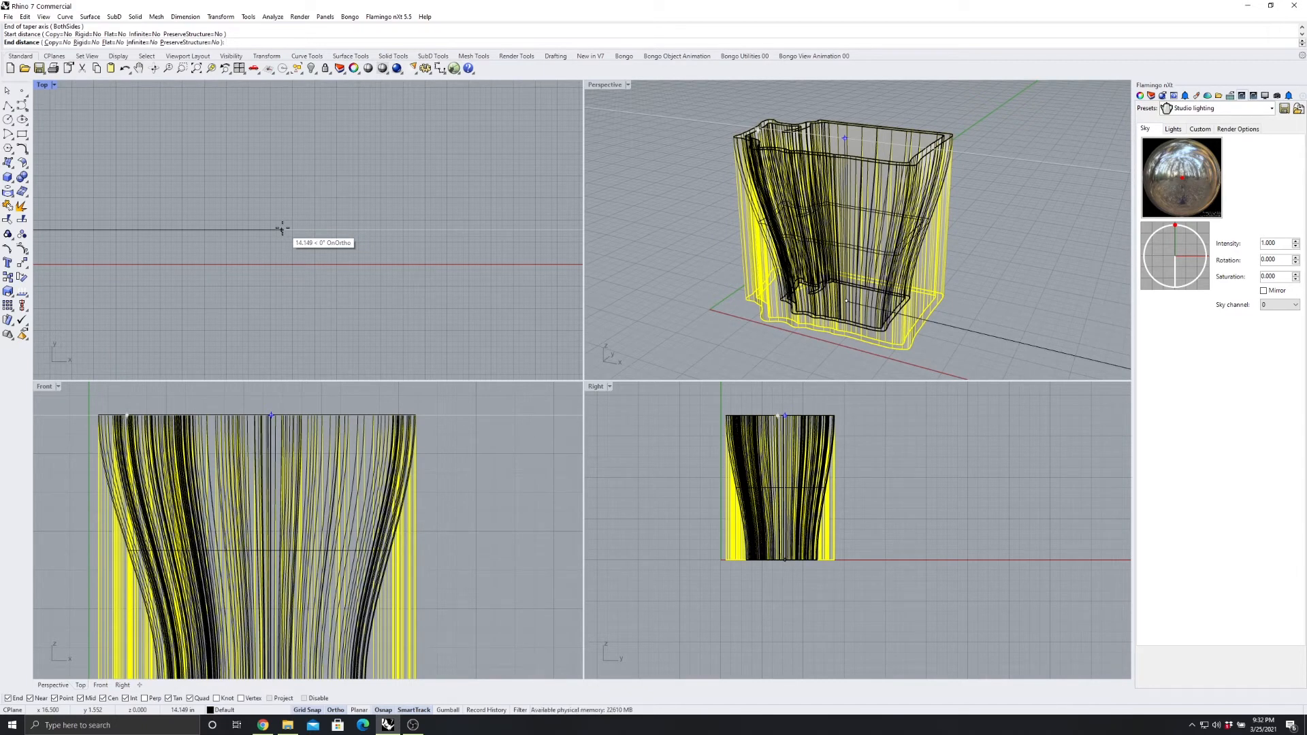
pyautogui.click(282, 229)
# Delete the vertical guide line inside the tapered container
pyautogui.moveTo(871, 303)
pyautogui.mouseDown(button='right')
pyautogui.moveTo(861, 283)
pyautogui.moveTo(857, 300)
pyautogui.mouseUp(button='right')
pyautogui.click(883, 345)
pyautogui.moveTo(887, 349); pyautogui.dragTo(895, 147, button='right')
pyautogui.moveTo(895, 148); pyautogui.dragTo(892, 138, button='right')
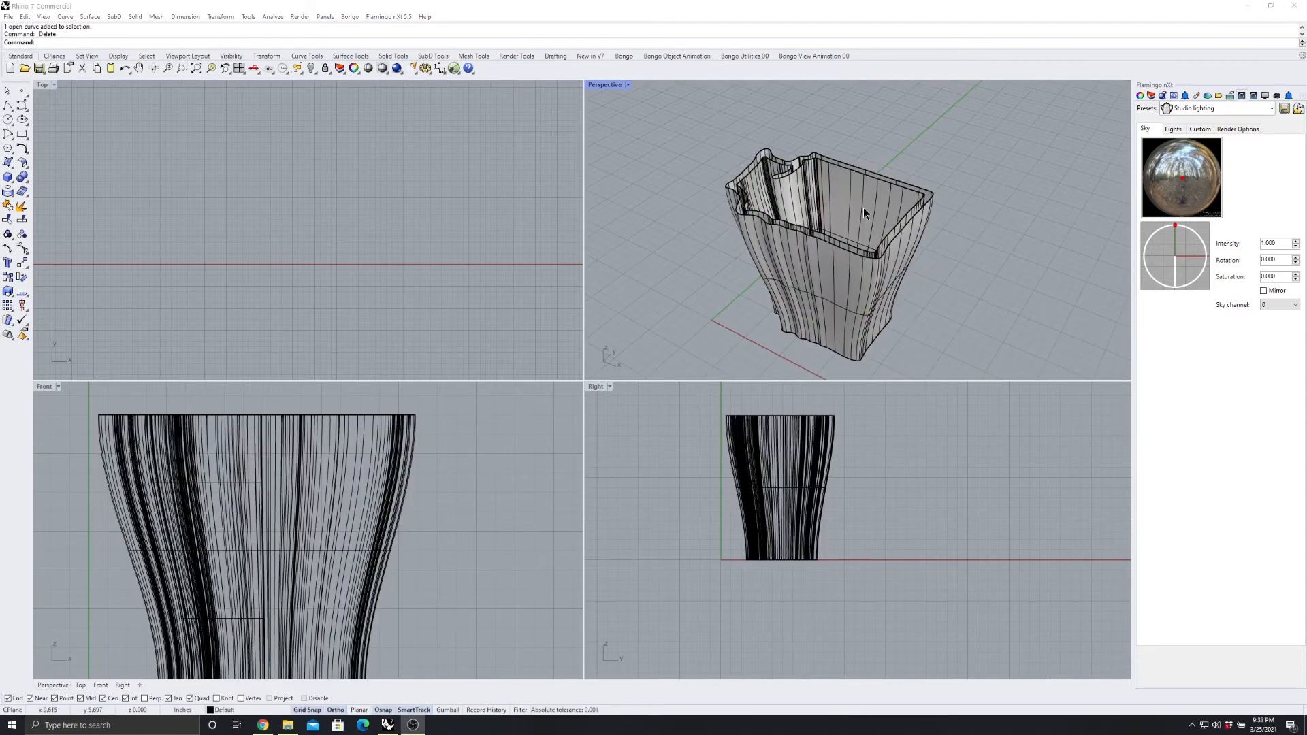
# Create a rectangular surface from corner points in the Top view, 4.5 by 3 inches from the origin, enclosing the Washington outlines
pyautogui.moveTo(864, 207)
pyautogui.mouseDown(button='right')
pyautogui.moveTo(848, 193)
pyautogui.moveTo(857, 183)
pyautogui.moveTo(872, 203)
pyautogui.moveTo(970, 189)
pyautogui.moveTo(921, 267)
pyautogui.moveTo(861, 190)
pyautogui.moveTo(919, 256)
pyautogui.moveTo(850, 272)
pyautogui.moveTo(826, 147)
pyautogui.moveTo(840, 374)
pyautogui.moveTo(884, 255)
pyautogui.moveTo(886, 201)
pyautogui.mouseUp(button='right')
pyautogui.scroll(5, 919, 257)
pyautogui.scroll(-8, 850, 272)
pyautogui.scroll(5, 878, 206)
pyautogui.scroll(-9, 887, 272)
pyautogui.moveTo(888, 272); pyautogui.dragTo(871, 247, button='right')
pyautogui.scroll(-18, 275, 148)
pyautogui.scroll(10, 267, 182)
pyautogui.scroll(4, 287, 196)
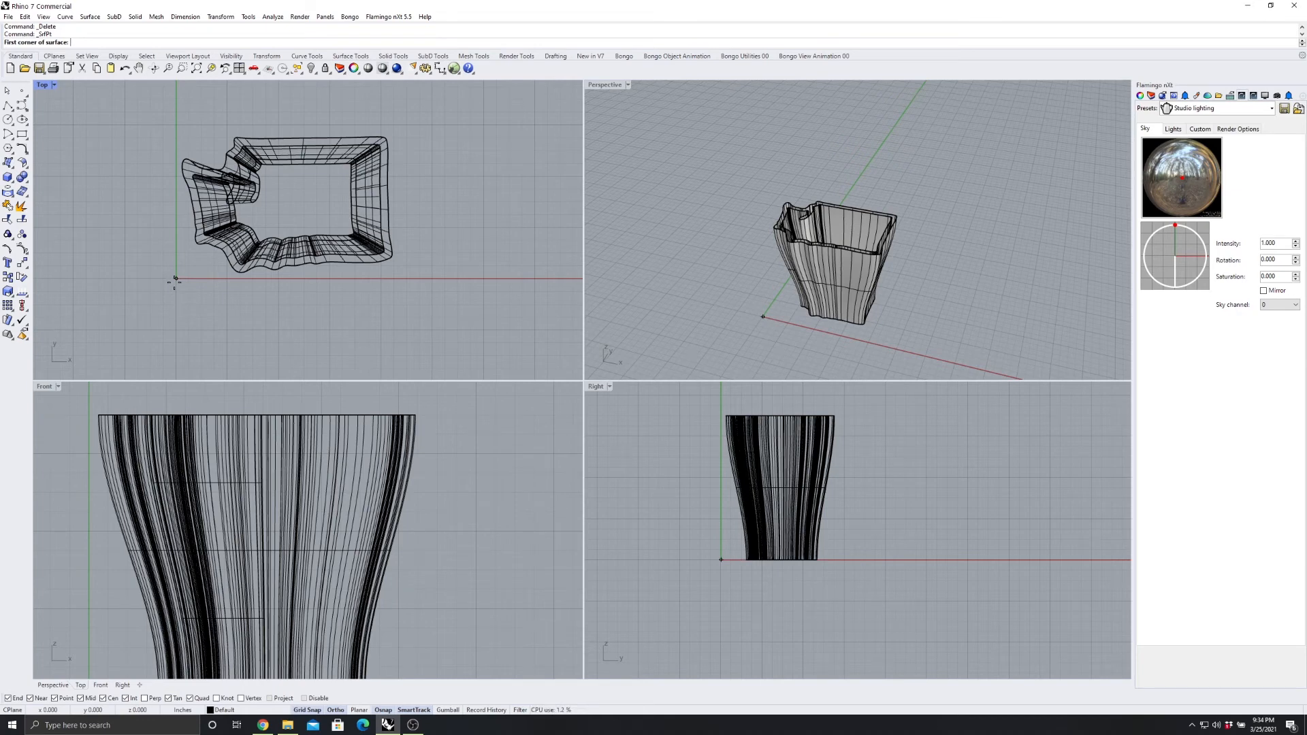
pyautogui.click(176, 124)
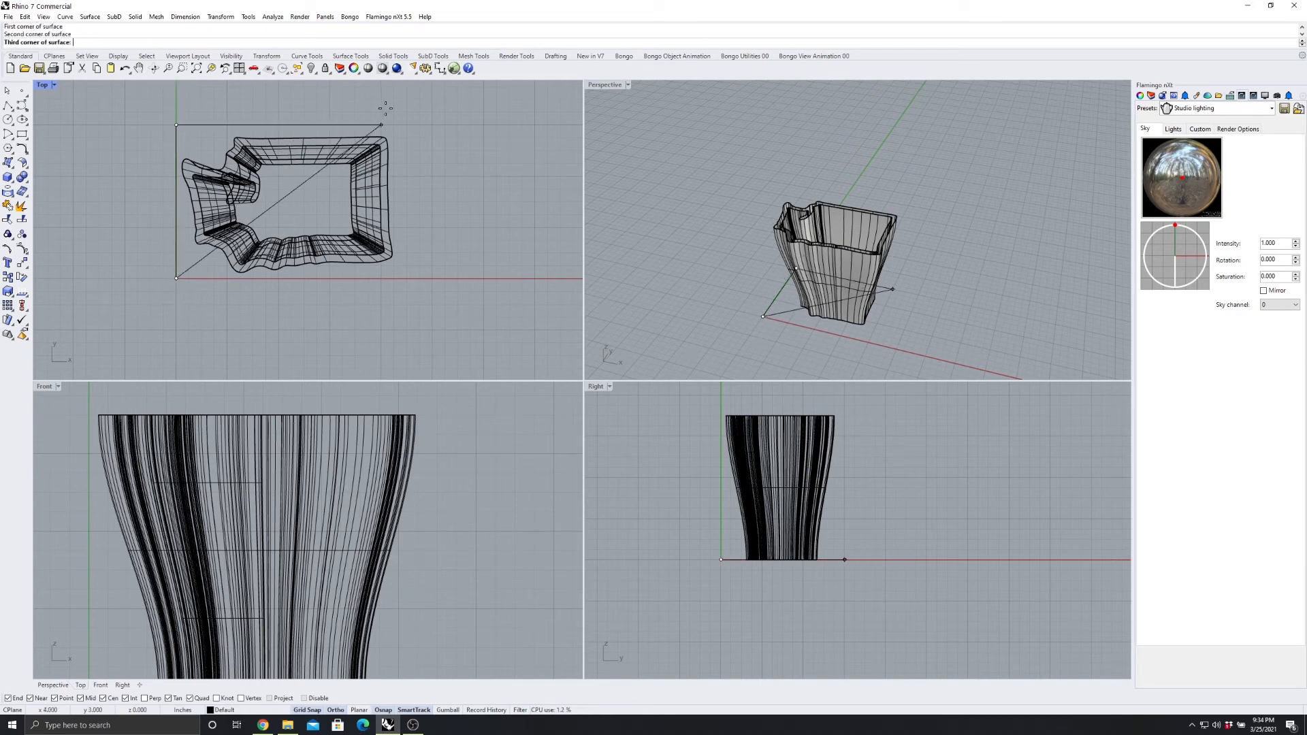
pyautogui.click(406, 124)
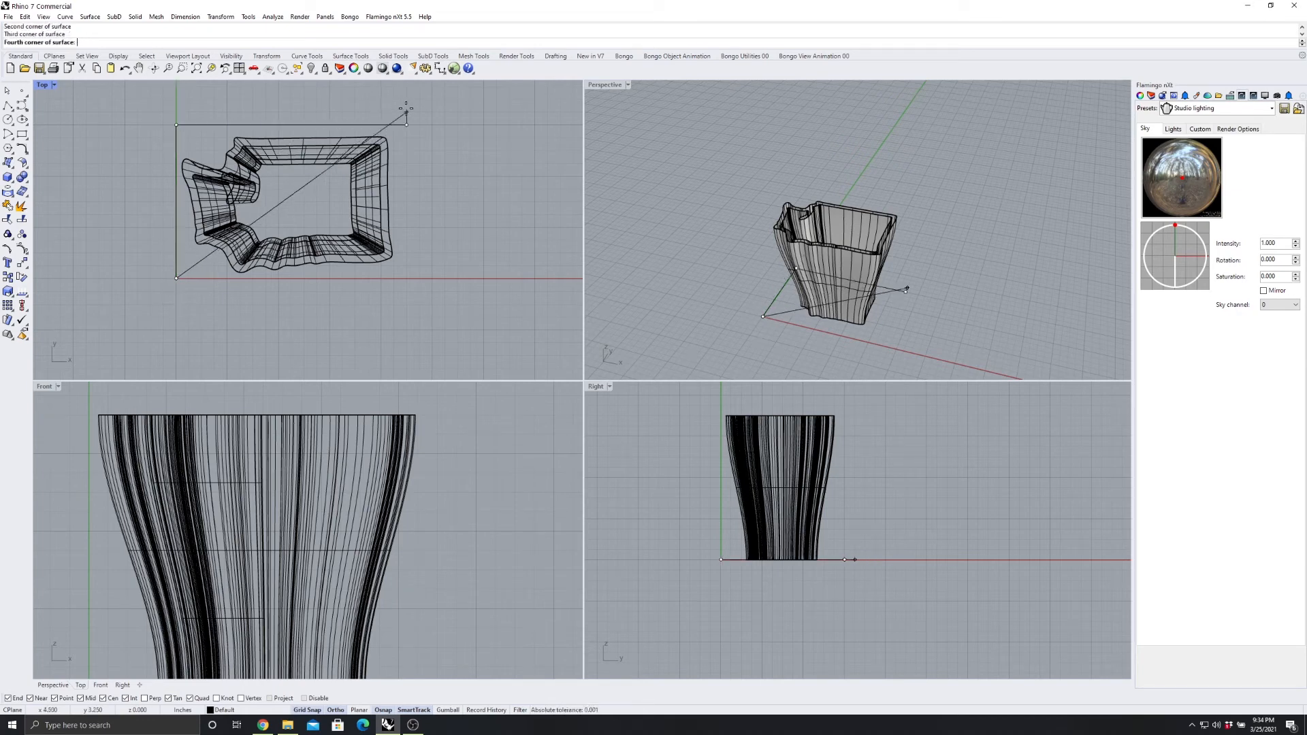
pyautogui.click(407, 277)
# Move the rectangular surface straight up in the Right view until it is level with the walls' top edges
pyautogui.moveTo(834, 280); pyautogui.dragTo(803, 258, button='right')
pyautogui.click(848, 346)
pyautogui.click(214, 17)
pyautogui.click(226, 28)
pyautogui.click(897, 550)
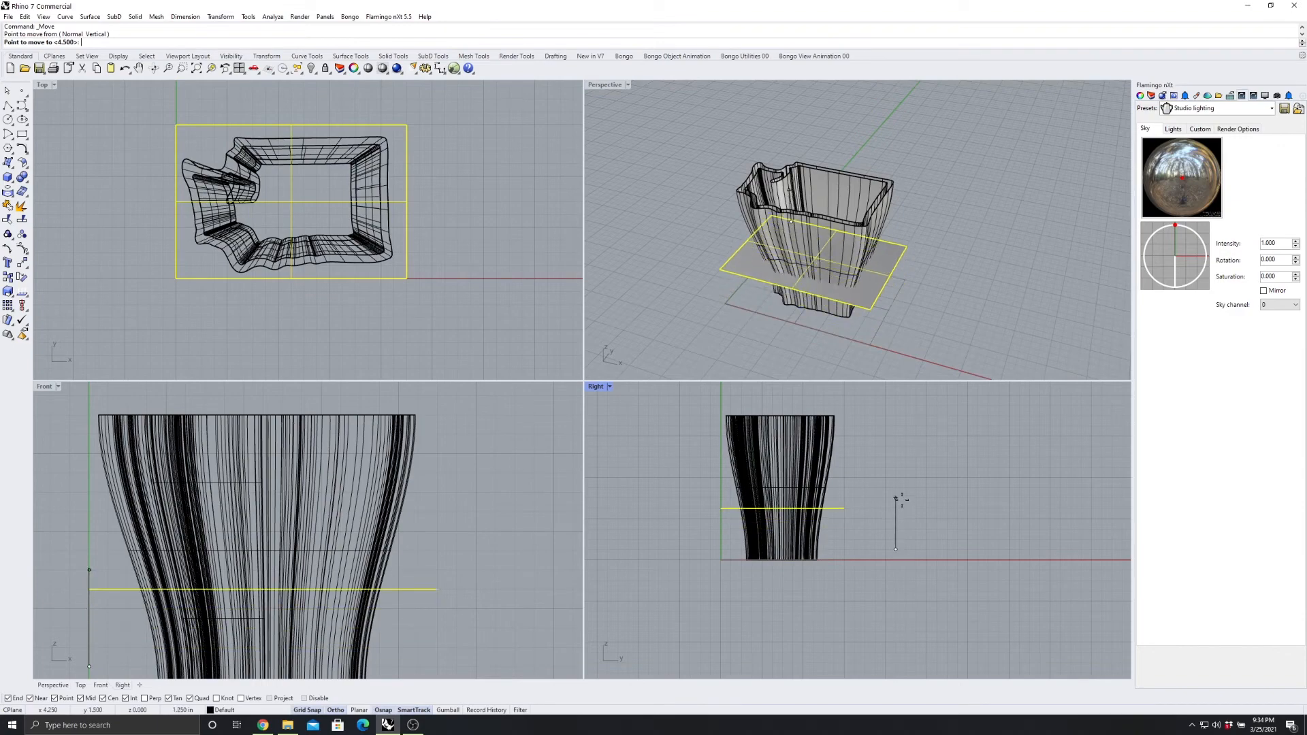
pyautogui.click(916, 409)
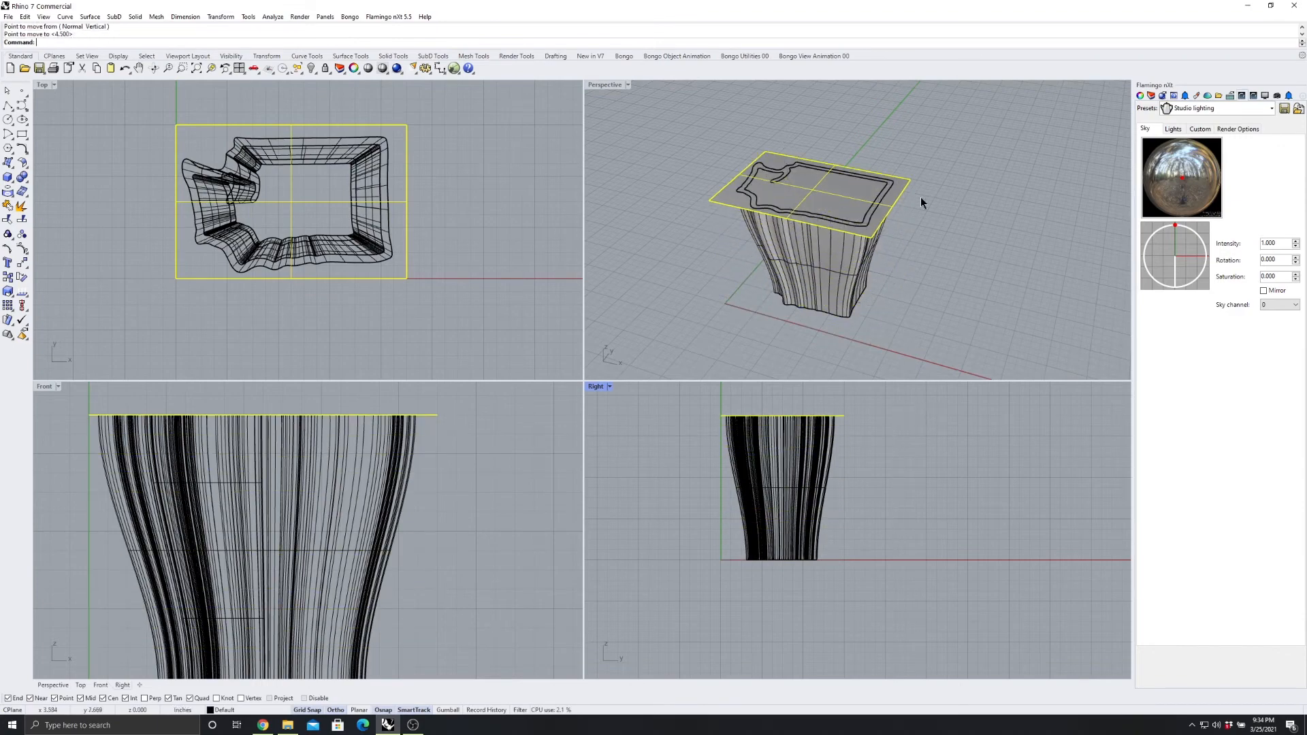
# Examine how the raised rectangular surface meets the top edges of the tapered walls
pyautogui.moveTo(920, 197); pyautogui.dragTo(923, 228, button='right')
pyautogui.scroll(5, 781, 200)
pyautogui.moveTo(781, 192); pyautogui.dragTo(946, 250, button='right')
pyautogui.press('Escape')
pyautogui.moveTo(906, 304); pyautogui.dragTo(884, 289)
pyautogui.press('Escape')
pyautogui.moveTo(963, 269); pyautogui.dragTo(874, 239, button='right')
pyautogui.click(835, 198)
pyautogui.press('Escape')
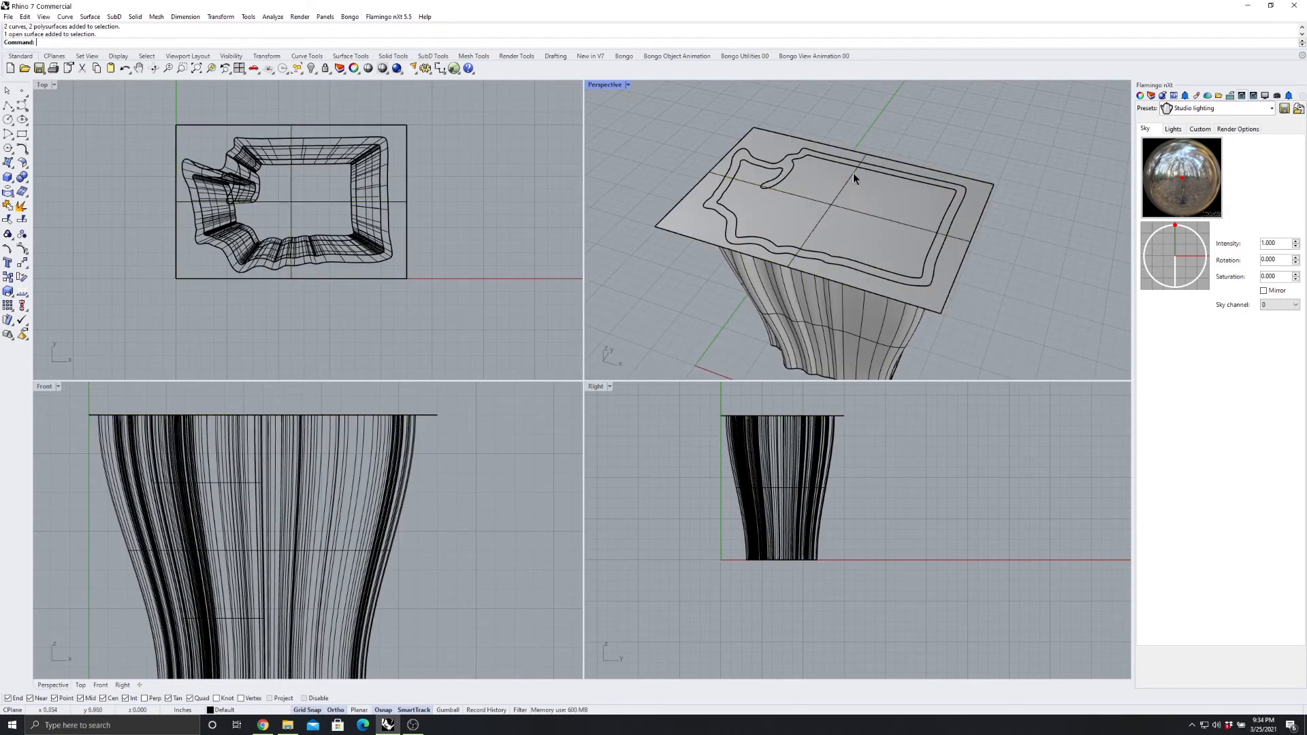
# Split the rectangular surface with the outer and inner tapered walls as cutting objects
pyautogui.click(833, 208)
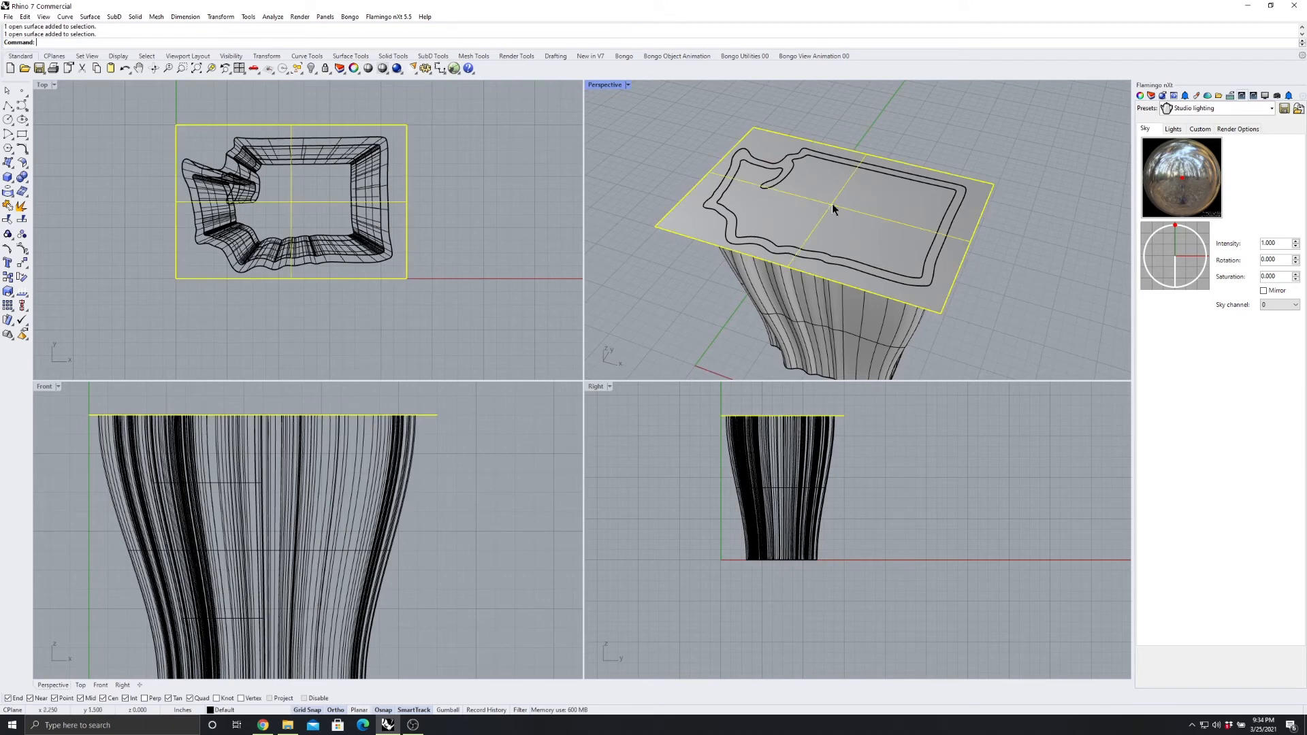
pyautogui.click(21, 221)
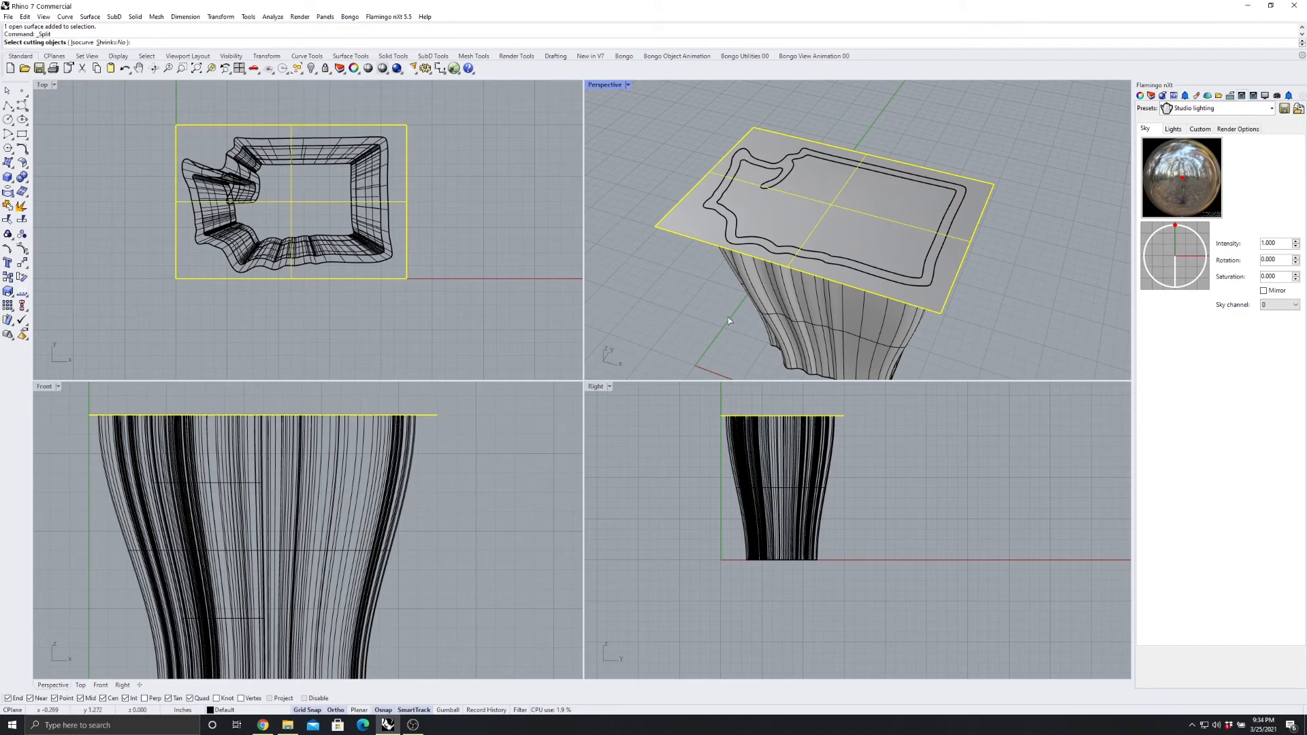
pyautogui.click(830, 318)
pyautogui.moveTo(795, 206); pyautogui.dragTo(922, 125, button='right')
pyautogui.click(831, 231)
pyautogui.press('Return')
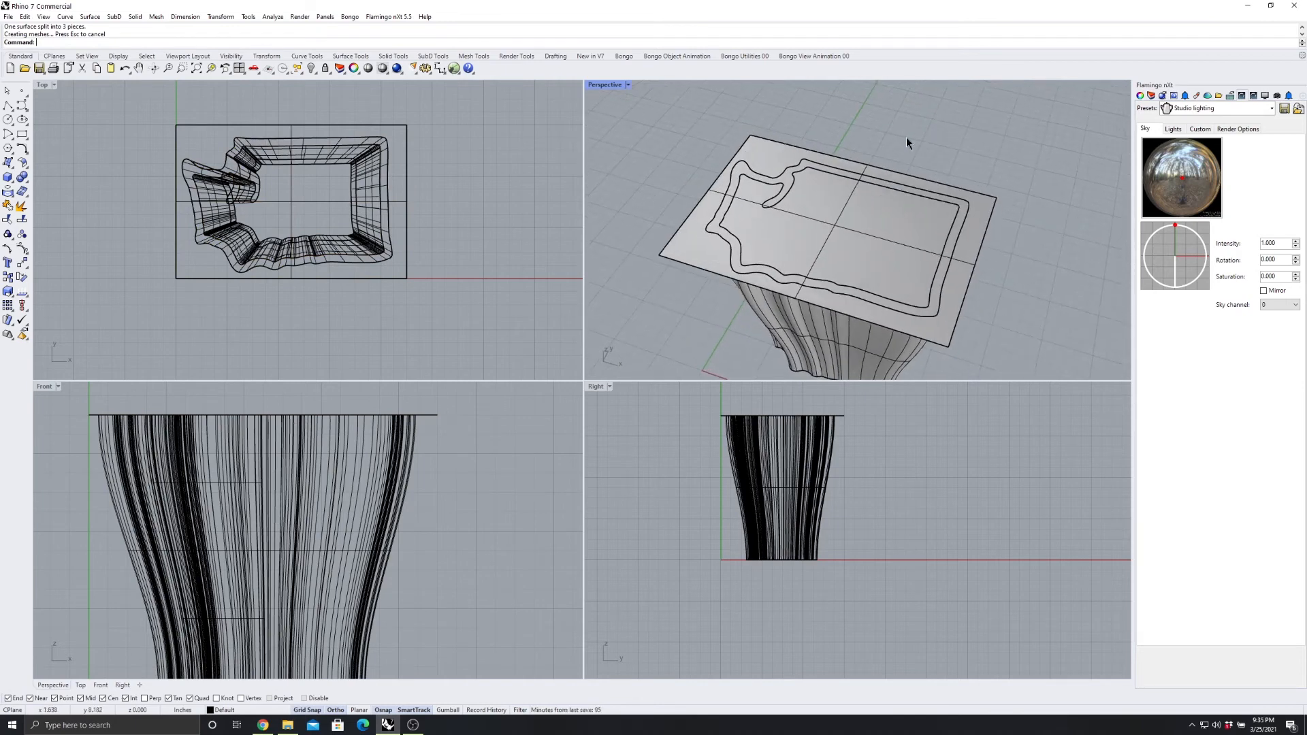
# Delete the split surface pieces inside the inner wall and outside the outer wall, keeping only the rim between them
pyautogui.scroll(5, 816, 224)
pyautogui.scroll(-3, 779, 179)
pyautogui.moveTo(779, 178); pyautogui.dragTo(812, 186, button='right')
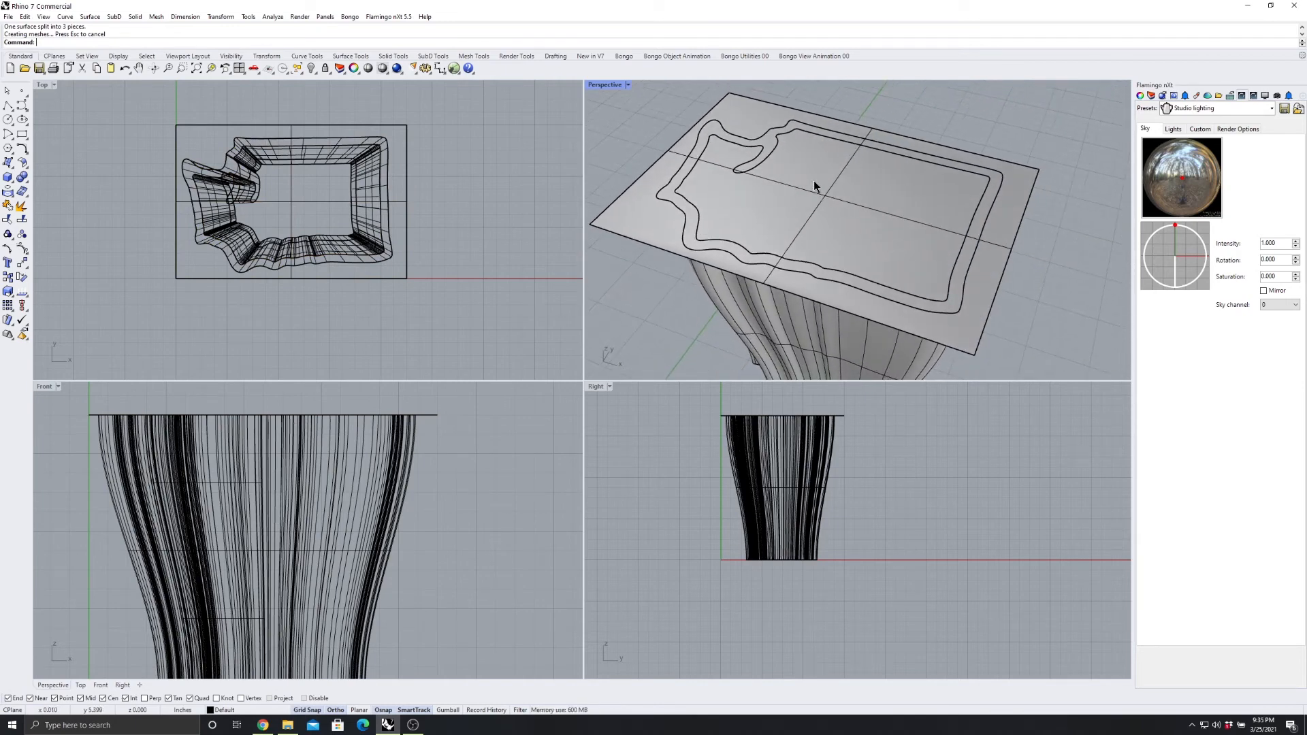
pyautogui.click(814, 182)
pyautogui.press('Delete')
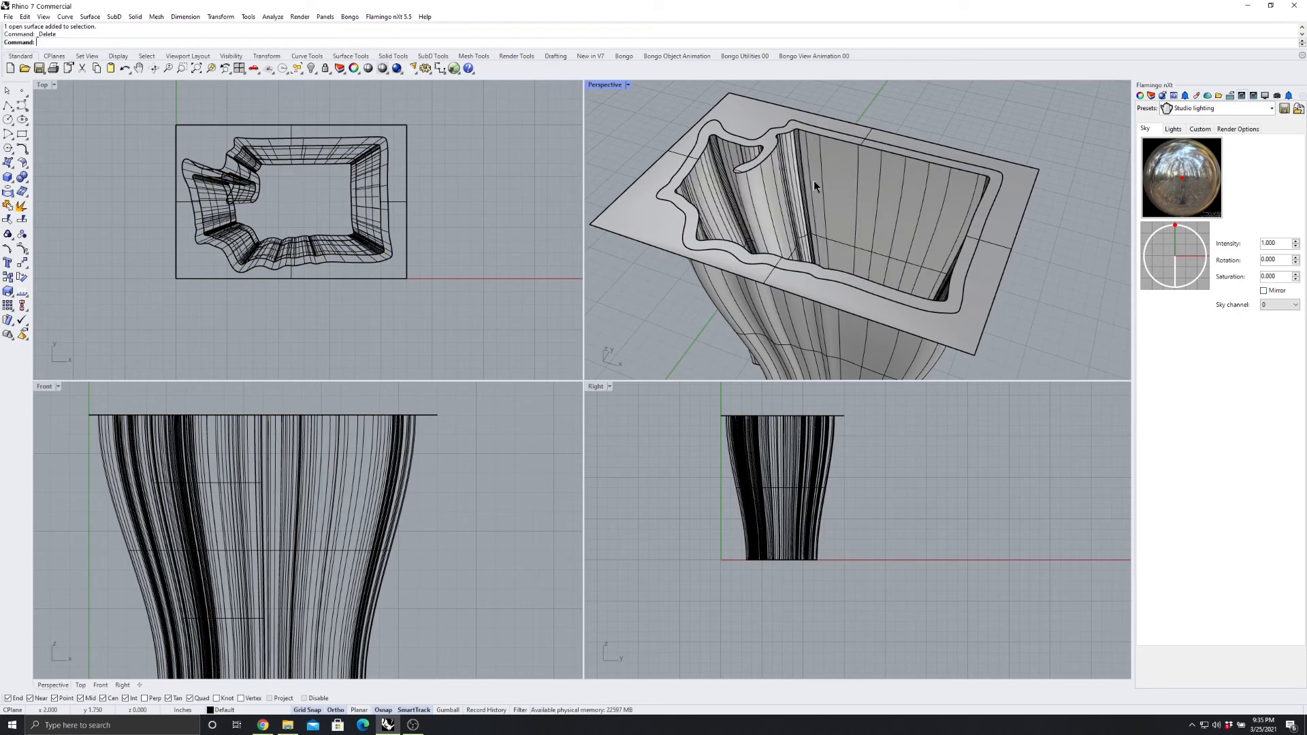
pyautogui.click(746, 115)
pyautogui.press('Delete')
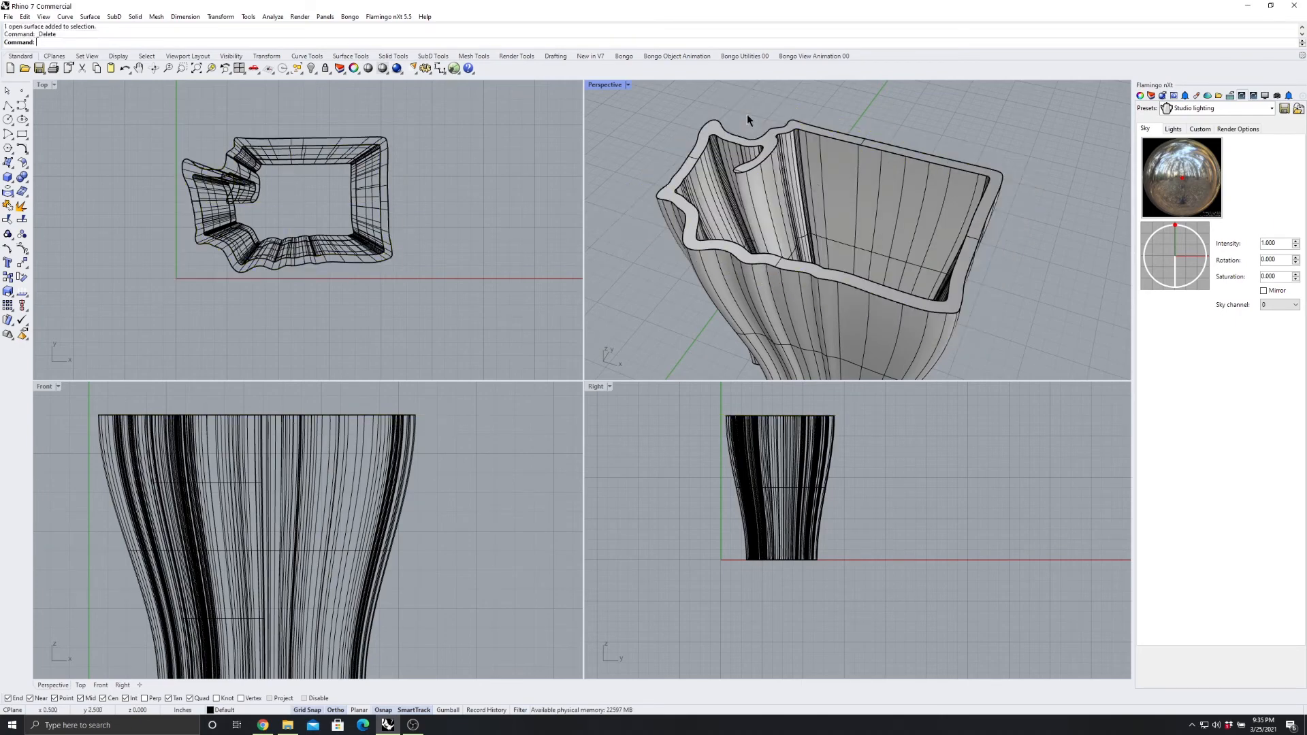
# Examine the rim surface and where it meets the inner and outer walls
pyautogui.moveTo(721, 183); pyautogui.dragTo(742, 163, button='right')
pyautogui.scroll(6, 923, 255)
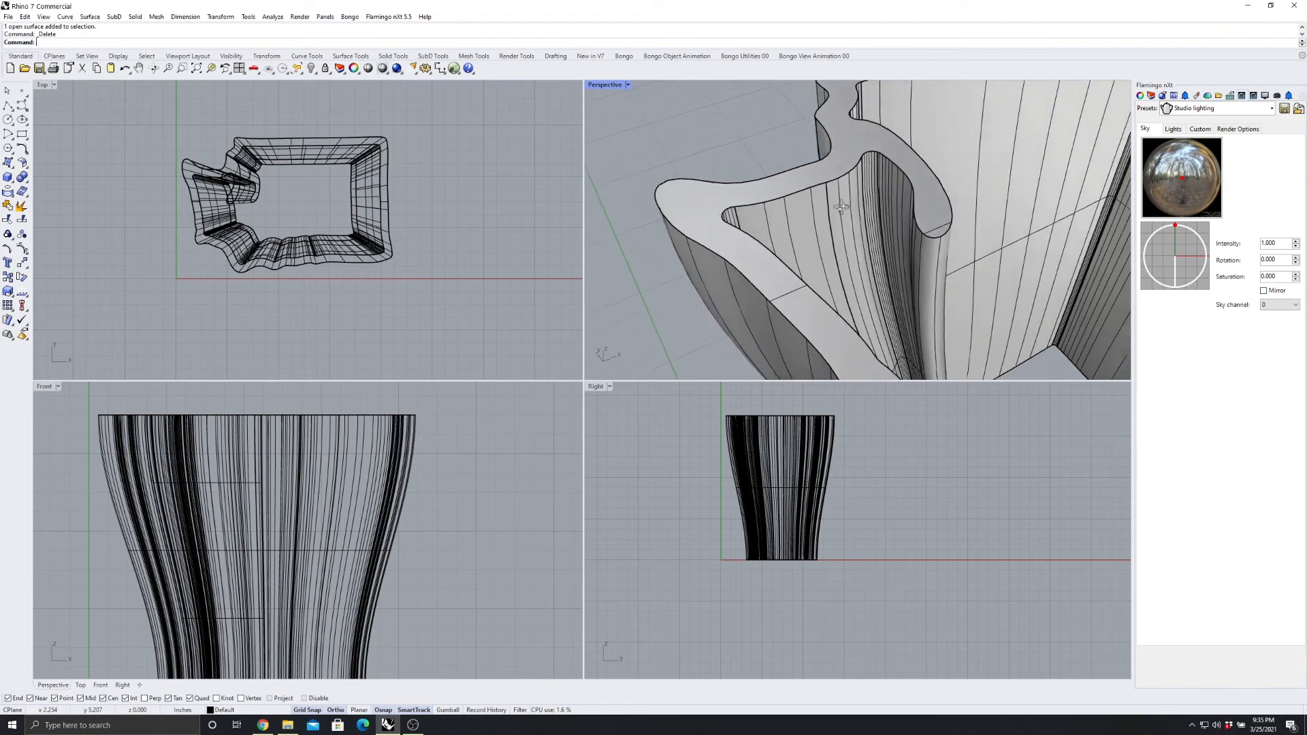
pyautogui.moveTo(847, 207); pyautogui.dragTo(831, 230, button='right')
pyautogui.click(851, 215)
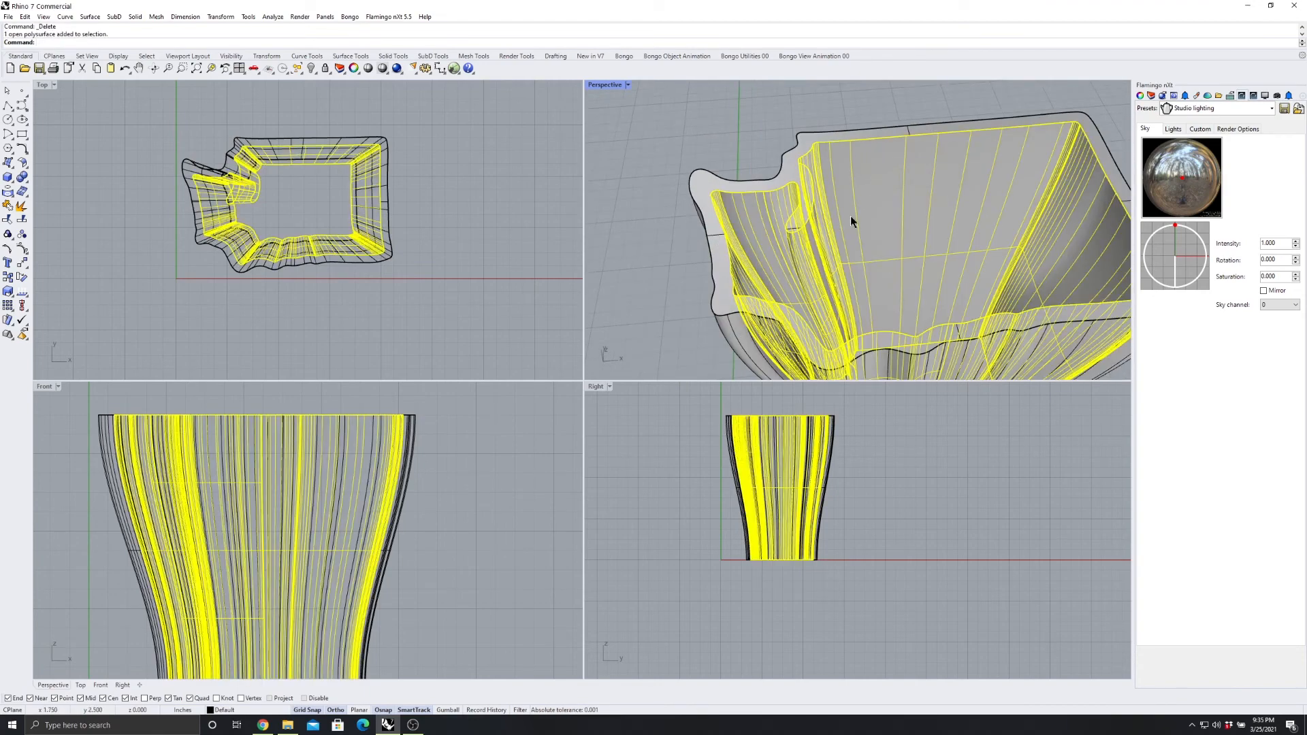
pyautogui.click(790, 169)
pyautogui.moveTo(789, 169); pyautogui.dragTo(639, 207, button='right')
pyautogui.scroll(-5, 669, 139)
pyautogui.press('Escape')
# Create a four-corner surface about 3 by 2 inches on the ground plane, extending beyond the base of the container walls
pyautogui.scroll(5, 639, 206)
pyautogui.moveTo(762, 270); pyautogui.dragTo(708, 283, button='right')
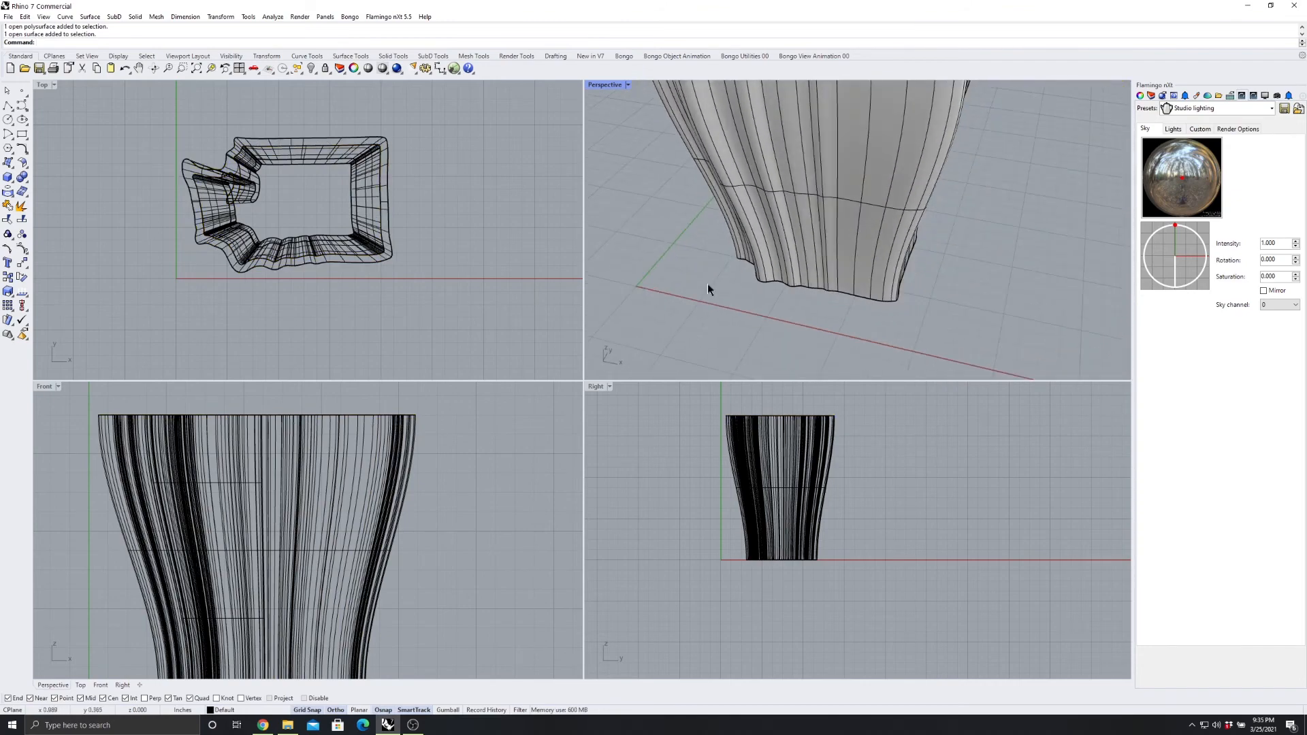
pyautogui.moveTo(844, 224); pyautogui.dragTo(812, 234, button='right')
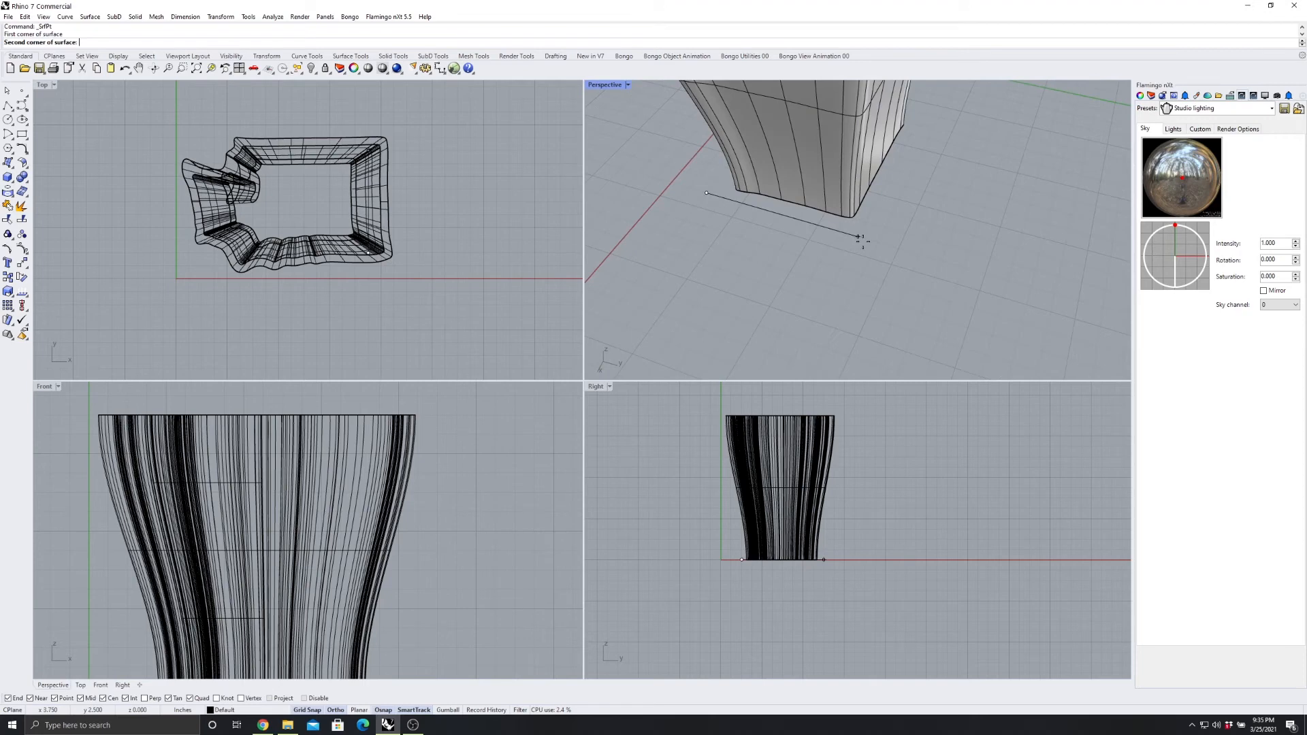
pyautogui.moveTo(937, 130); pyautogui.dragTo(946, 232, button='right')
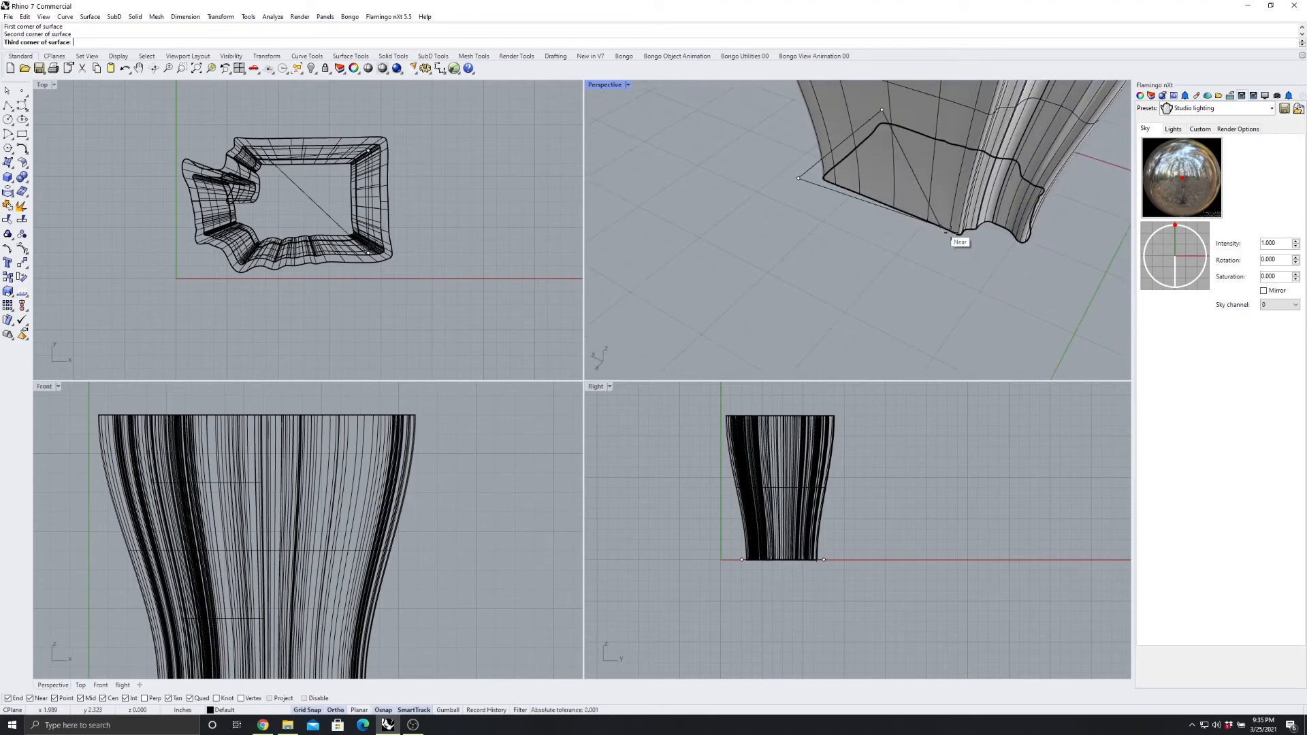
pyautogui.moveTo(1040, 249); pyautogui.dragTo(808, 342, button='right')
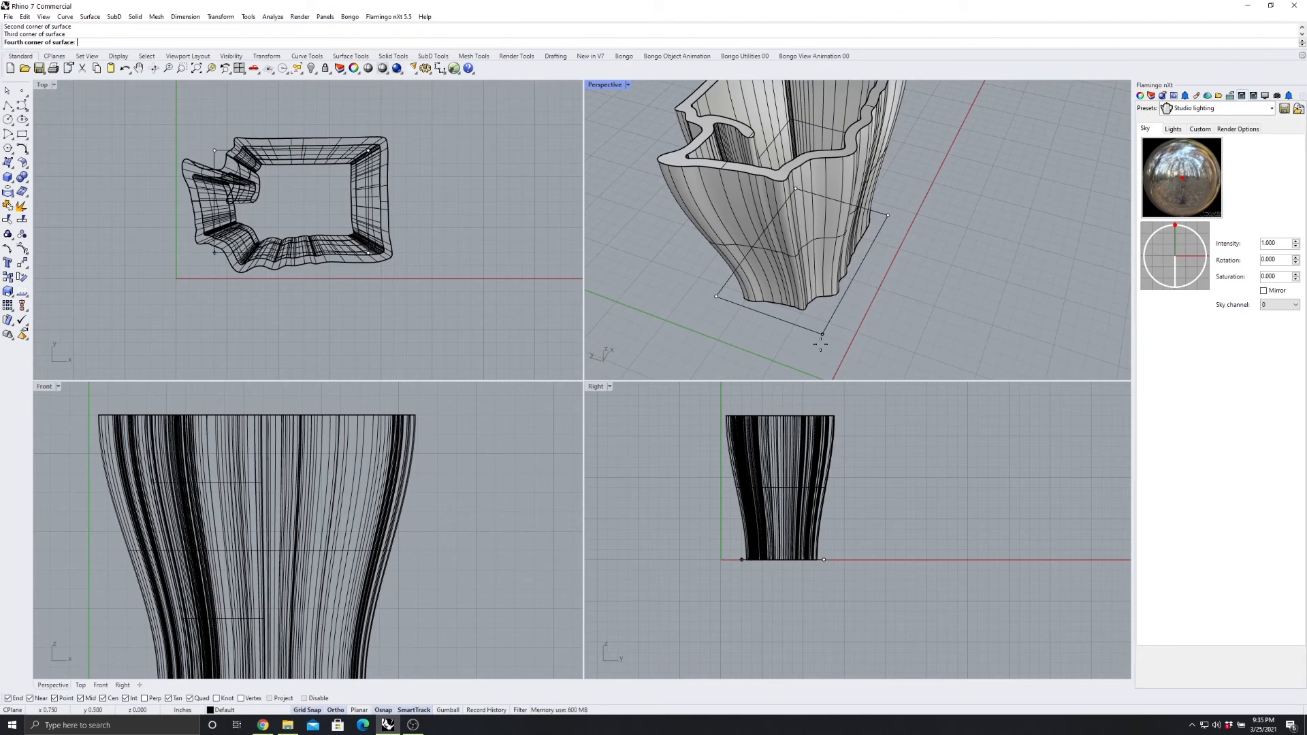
pyautogui.moveTo(820, 344); pyautogui.dragTo(765, 265, button='right')
pyautogui.moveTo(800, 351); pyautogui.dragTo(812, 298, button='right')
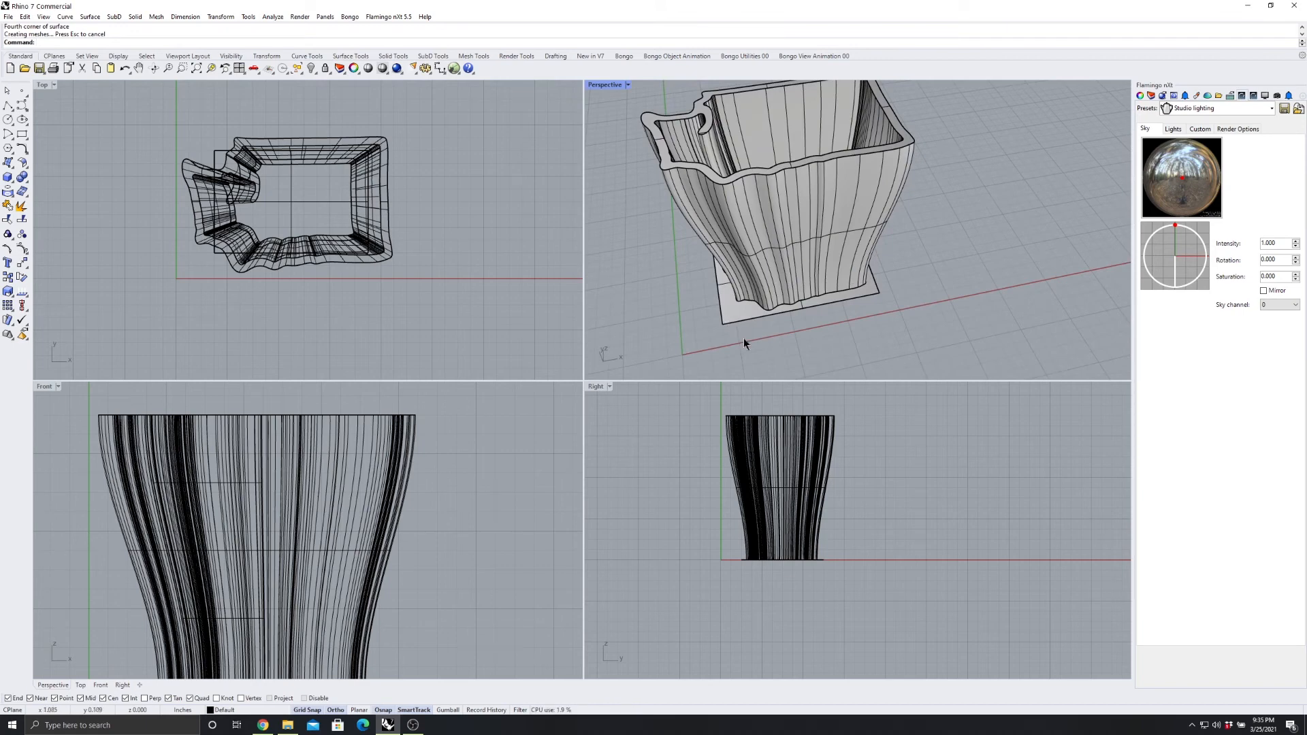
# Copy the base rectangle surface 0.1 inches straight up to serve as the container's inside floor
pyautogui.scroll(-3, 846, 349)
pyautogui.scroll(6, 818, 357)
pyautogui.click(226, 16)
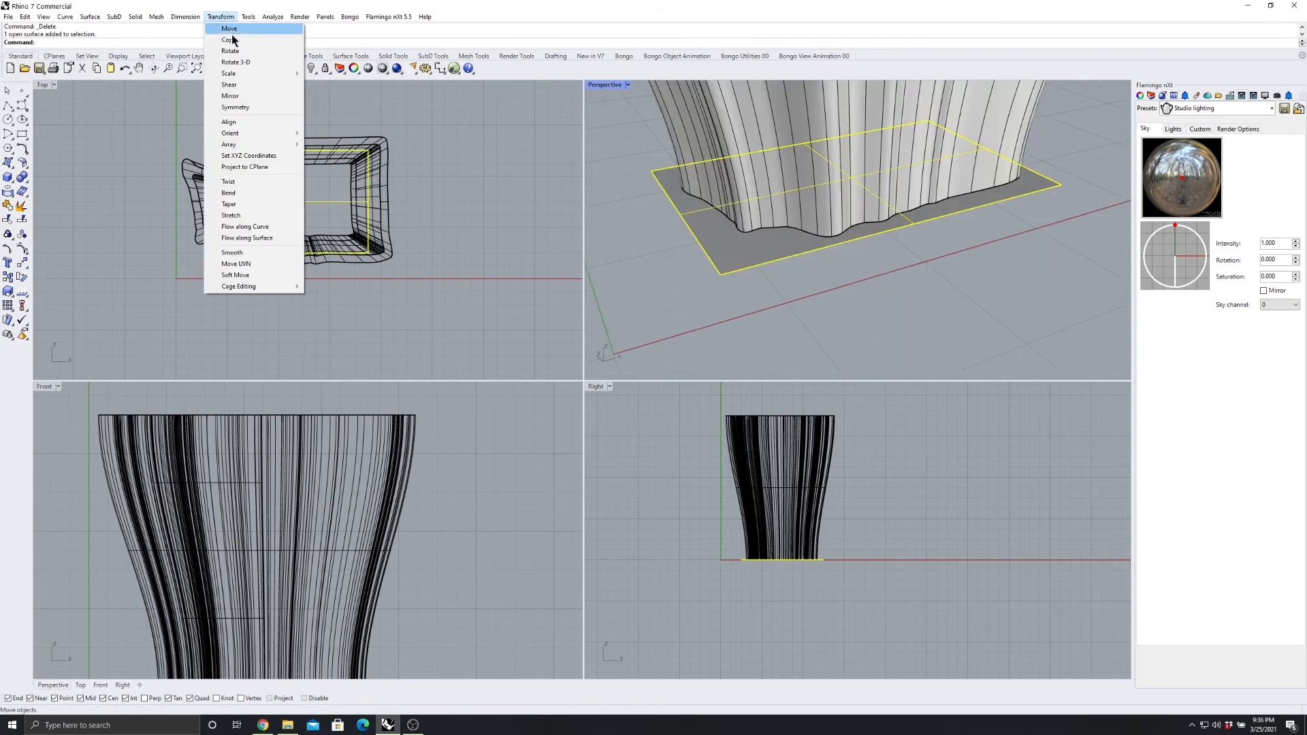
pyautogui.click(233, 40)
pyautogui.scroll(-10, 289, 432)
pyautogui.scroll(6, 310, 458)
pyautogui.scroll(-4, 405, 530)
pyautogui.scroll(2, 402, 538)
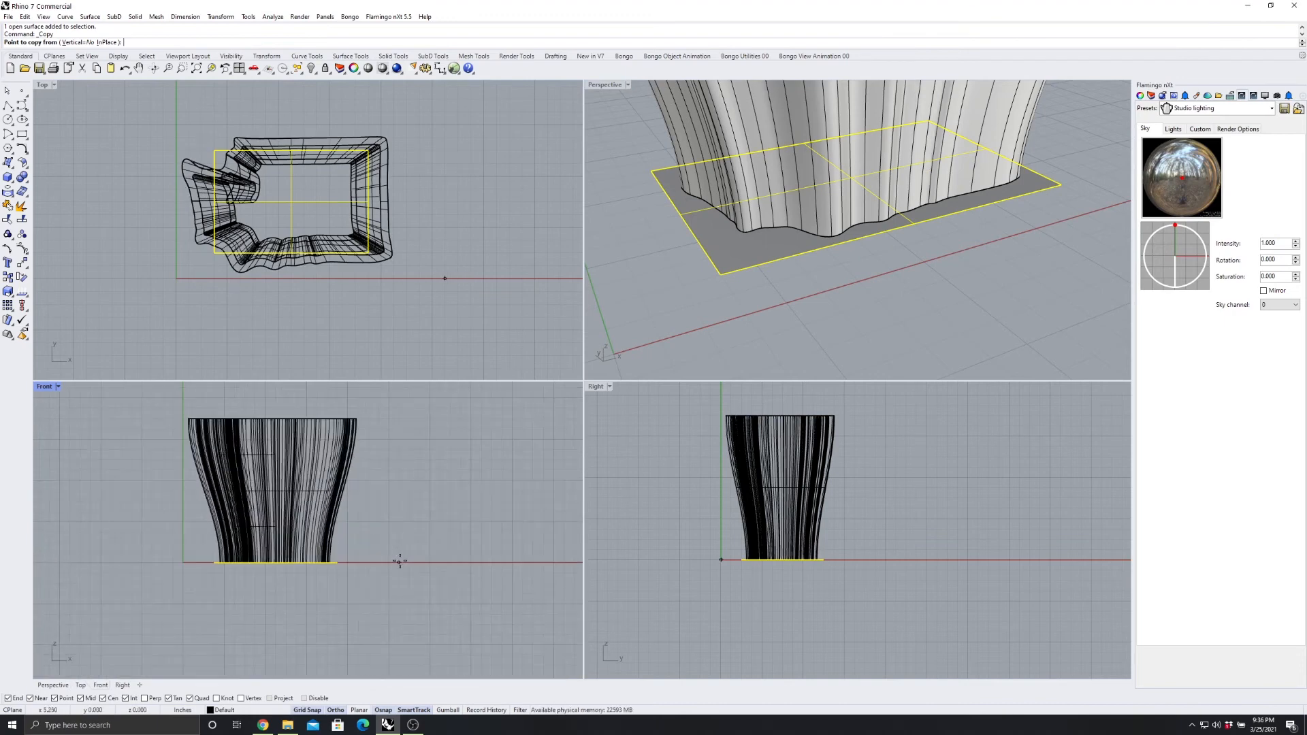
pyautogui.click(399, 561)
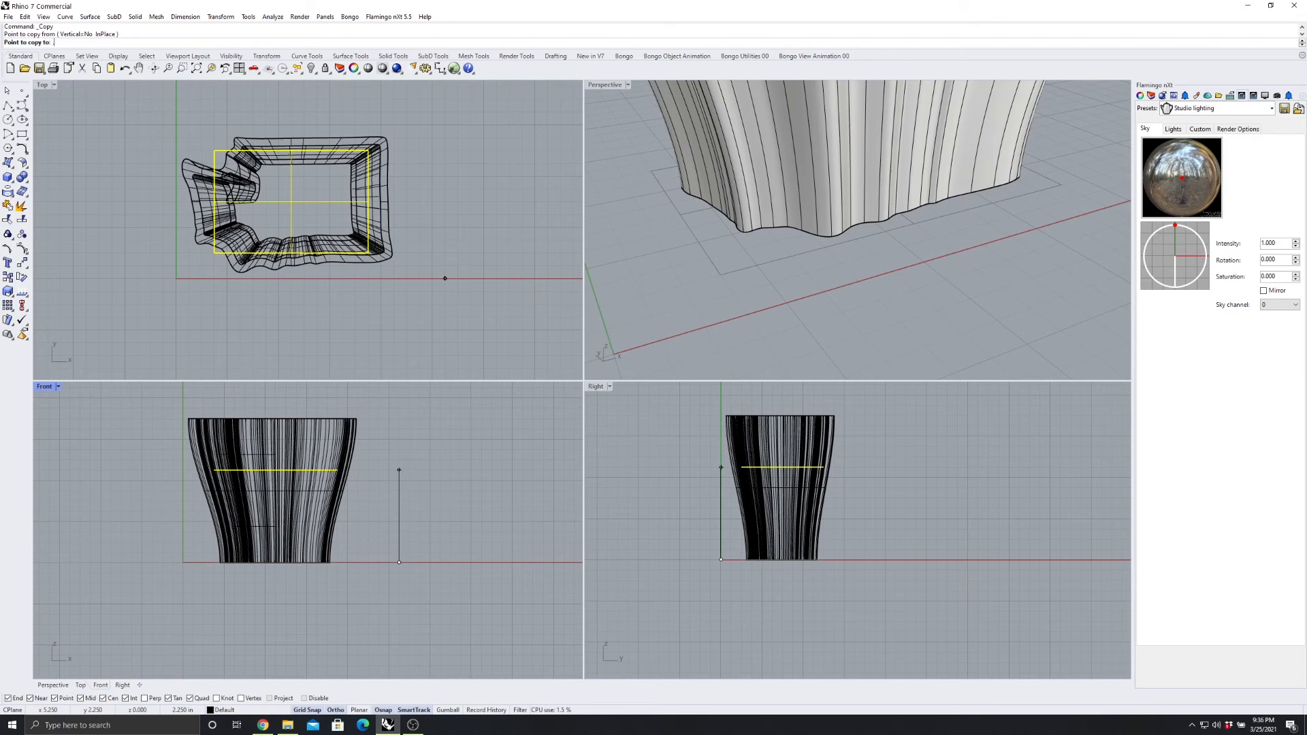
pyautogui.write('.1')
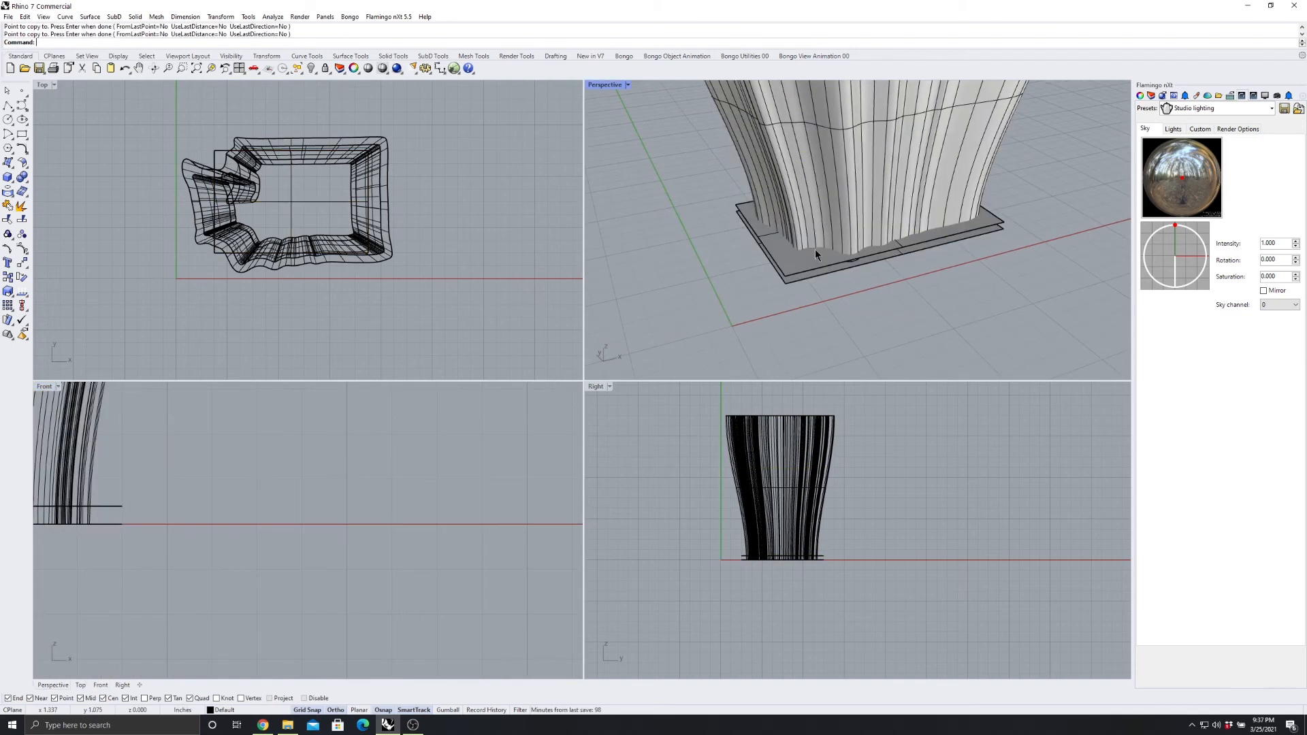
# Split the raised copy of the base rectangle with the inner wall as the cutting object
pyautogui.scroll(2, 817, 259)
pyautogui.moveTo(819, 268); pyautogui.dragTo(832, 169, button='right')
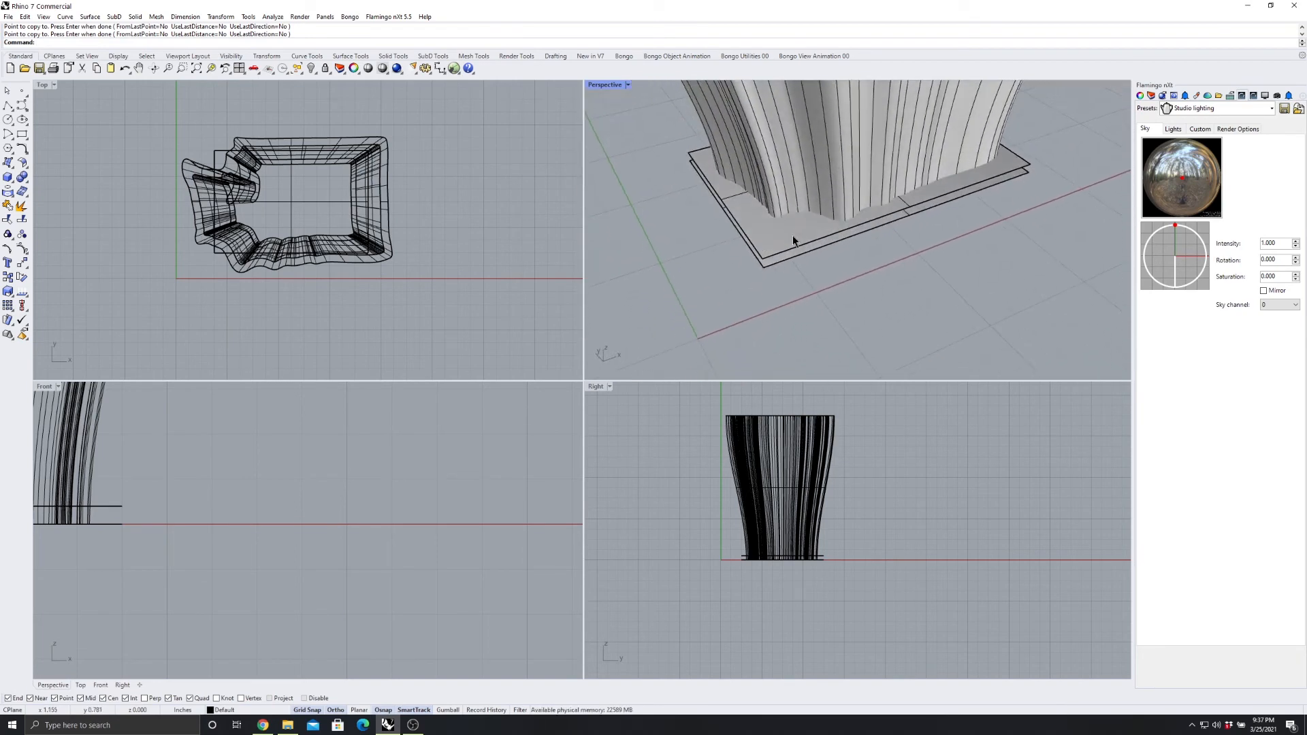
pyautogui.moveTo(782, 239)
pyautogui.mouseDown(button='right')
pyautogui.moveTo(824, 205)
pyautogui.moveTo(913, 312)
pyautogui.moveTo(837, 319)
pyautogui.mouseUp(button='right')
pyautogui.moveTo(804, 147)
pyautogui.mouseDown(button='right')
pyautogui.moveTo(811, 131)
pyautogui.moveTo(881, 239)
pyautogui.moveTo(799, 285)
pyautogui.mouseUp(button='right')
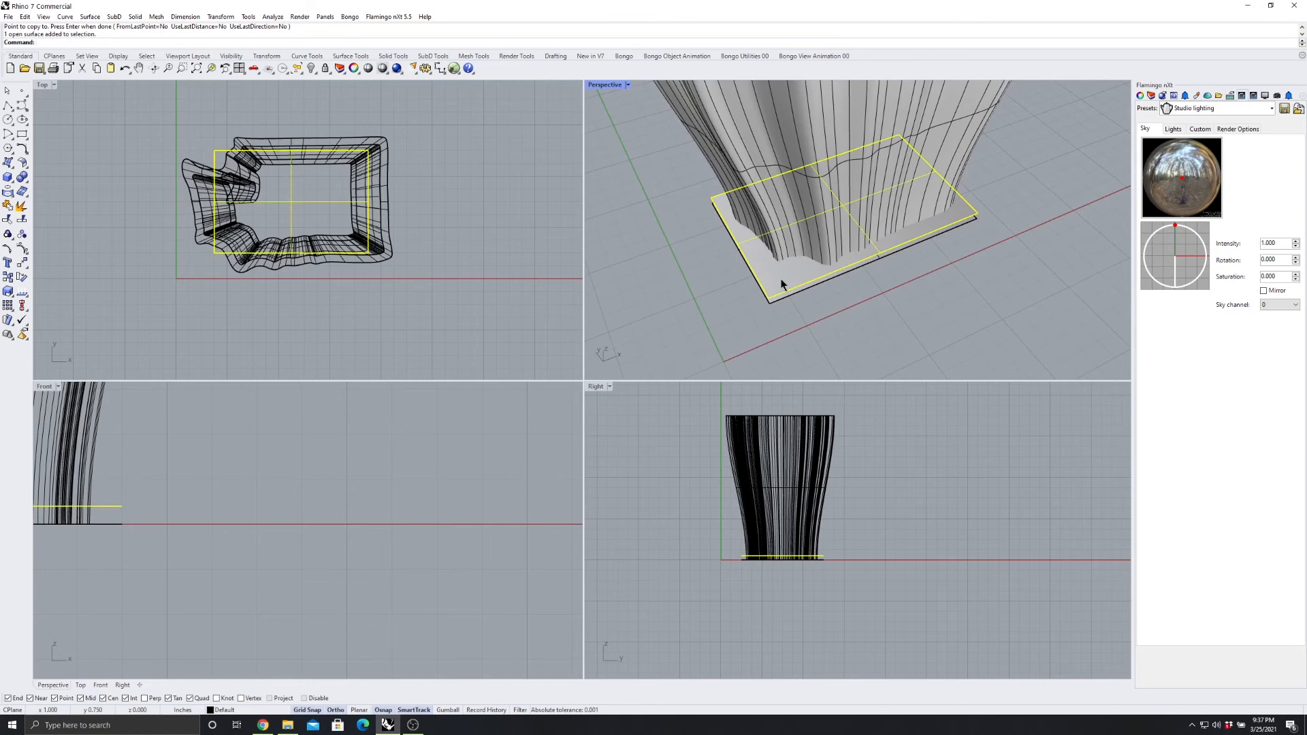
pyautogui.moveTo(781, 280)
pyautogui.mouseDown(button='right')
pyautogui.moveTo(769, 176)
pyautogui.moveTo(764, 275)
pyautogui.moveTo(779, 278)
pyautogui.mouseUp(button='right')
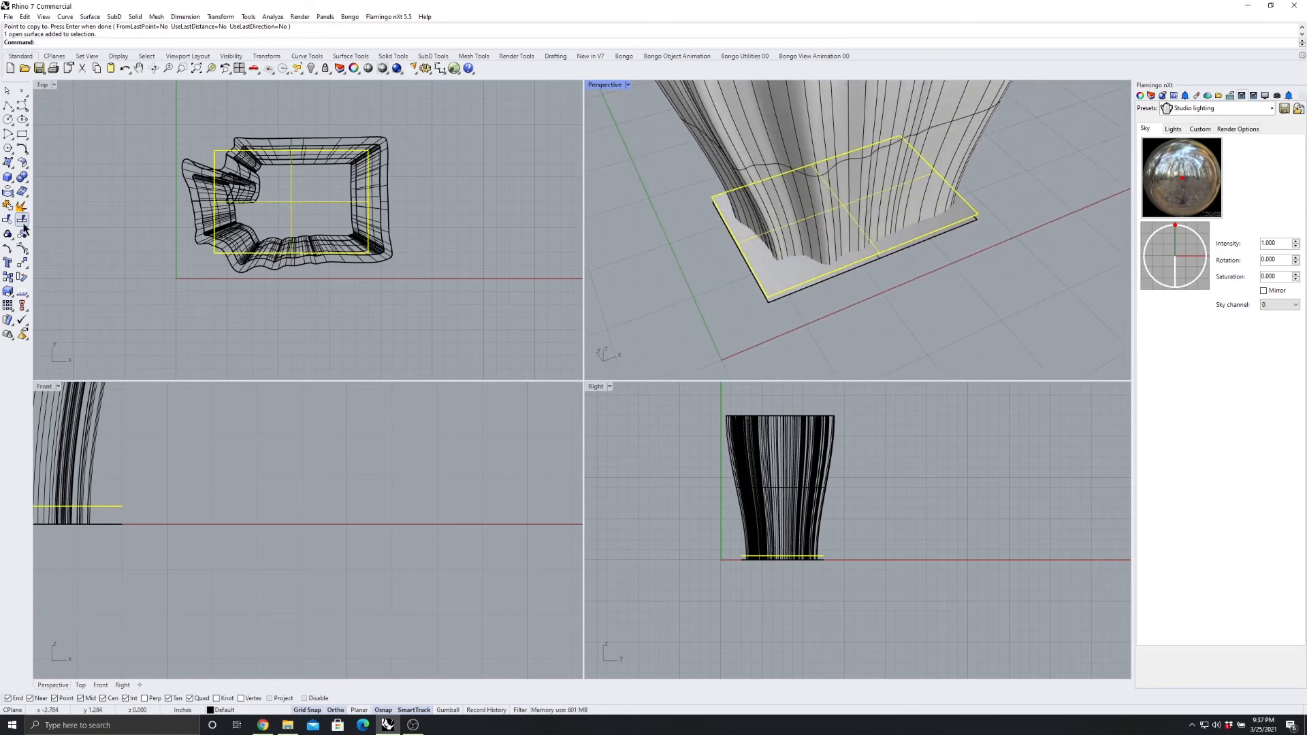
pyautogui.moveTo(734, 355); pyautogui.dragTo(778, 235, button='right')
pyautogui.click(799, 153)
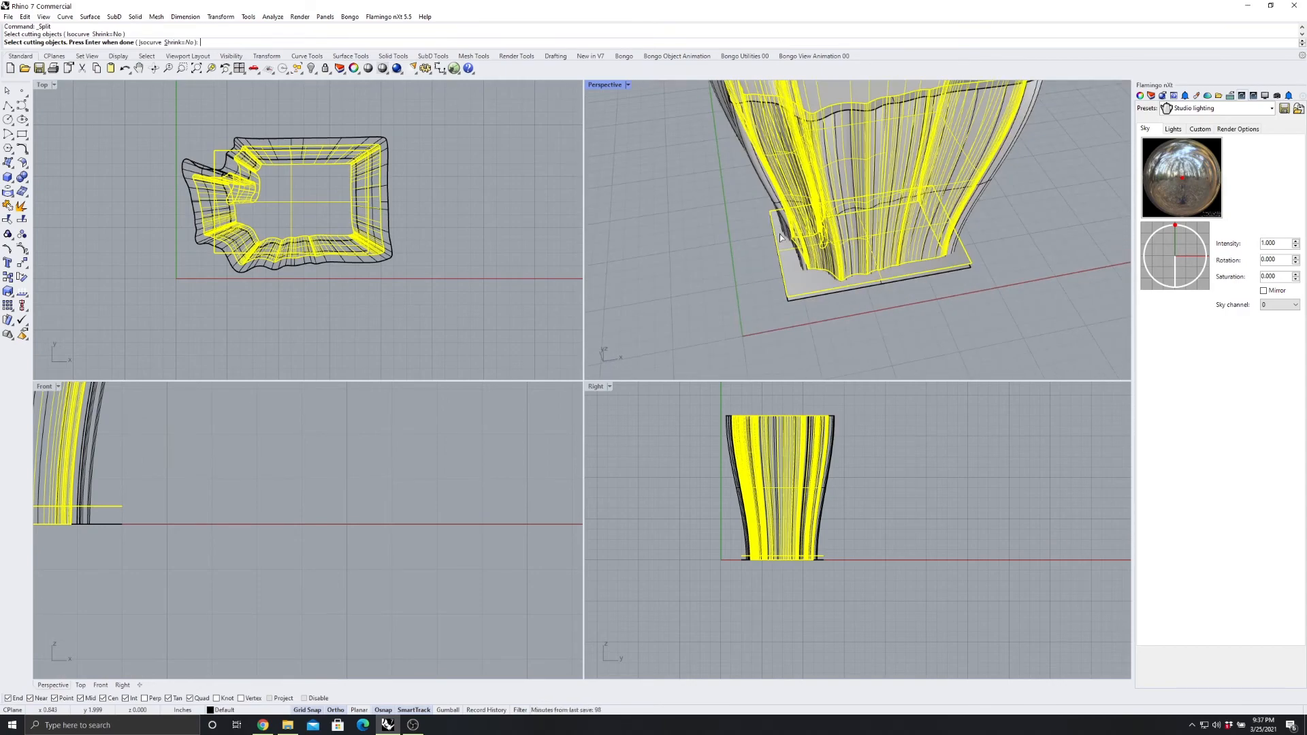
pyautogui.rightClick(779, 237)
# Delete the part of the raised surface outside the inner wall, keeping the floor piece inside it
pyautogui.moveTo(983, 218); pyautogui.dragTo(1053, 295, button='right')
pyautogui.scroll(5, 868, 229)
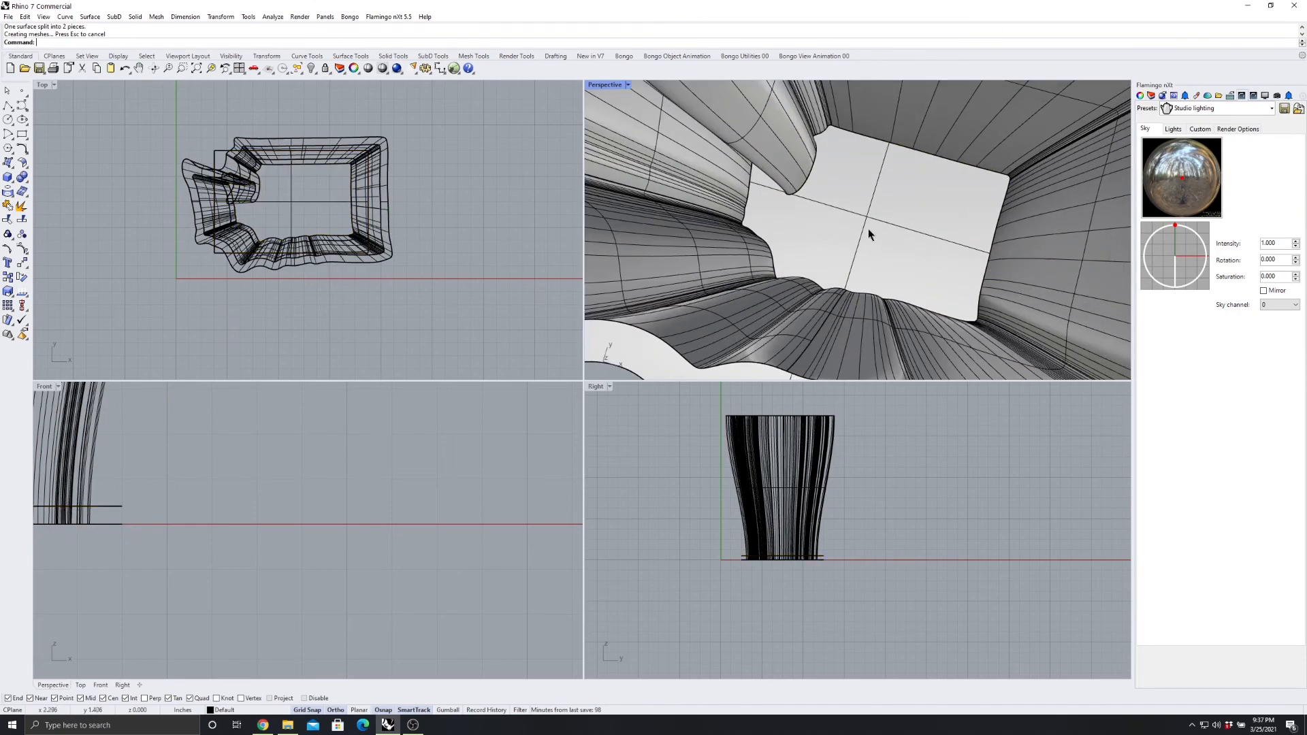
pyautogui.moveTo(868, 228); pyautogui.dragTo(806, 288, button='right')
pyautogui.click(864, 201)
pyautogui.scroll(-4, 882, 237)
pyautogui.press('Delete')
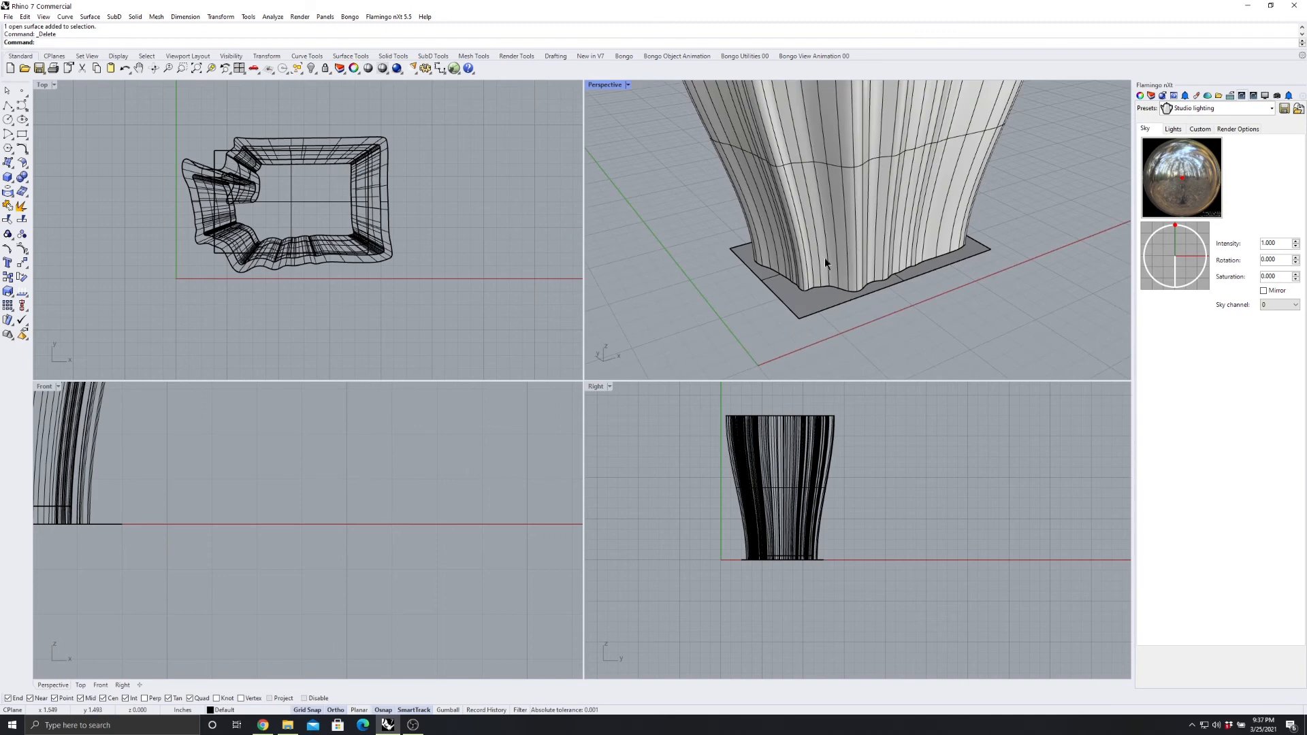
# Split the lower base rectangle with the outer wall as the cutting object
pyautogui.scroll(4, 805, 288)
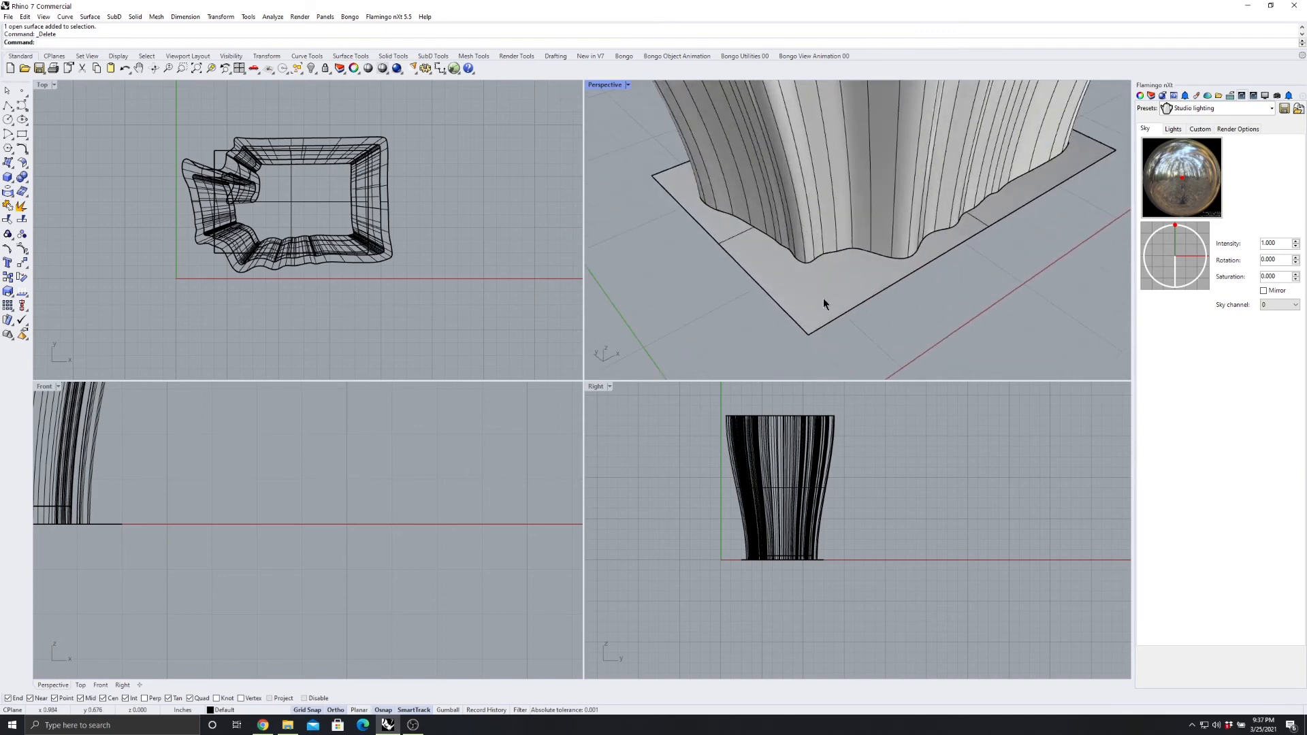
pyautogui.moveTo(823, 298); pyautogui.dragTo(810, 264, button='right')
pyautogui.click(810, 265)
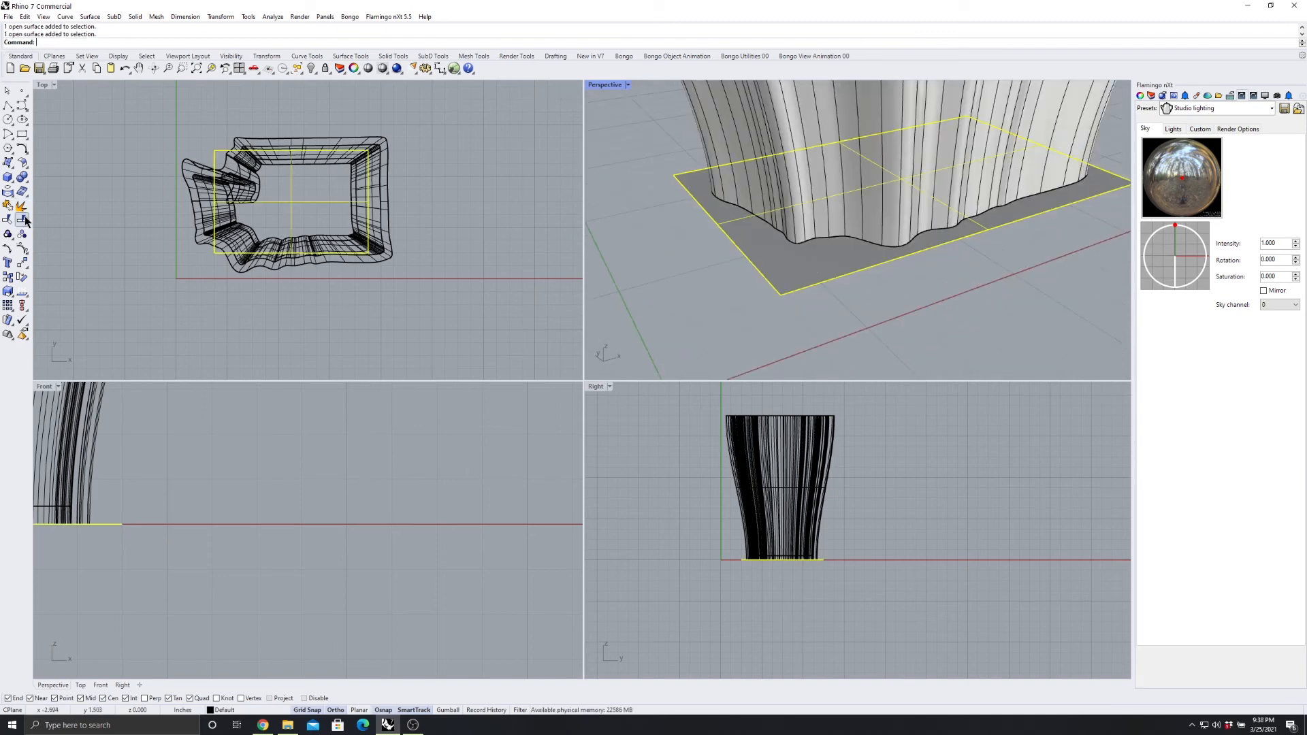
pyautogui.moveTo(811, 204); pyautogui.dragTo(807, 256, button='right')
pyautogui.scroll(-5, 807, 255)
pyautogui.moveTo(953, 173)
pyautogui.mouseDown(button='right')
pyautogui.moveTo(809, 201)
pyautogui.moveTo(957, 177)
pyautogui.mouseUp(button='right')
pyautogui.click(809, 200)
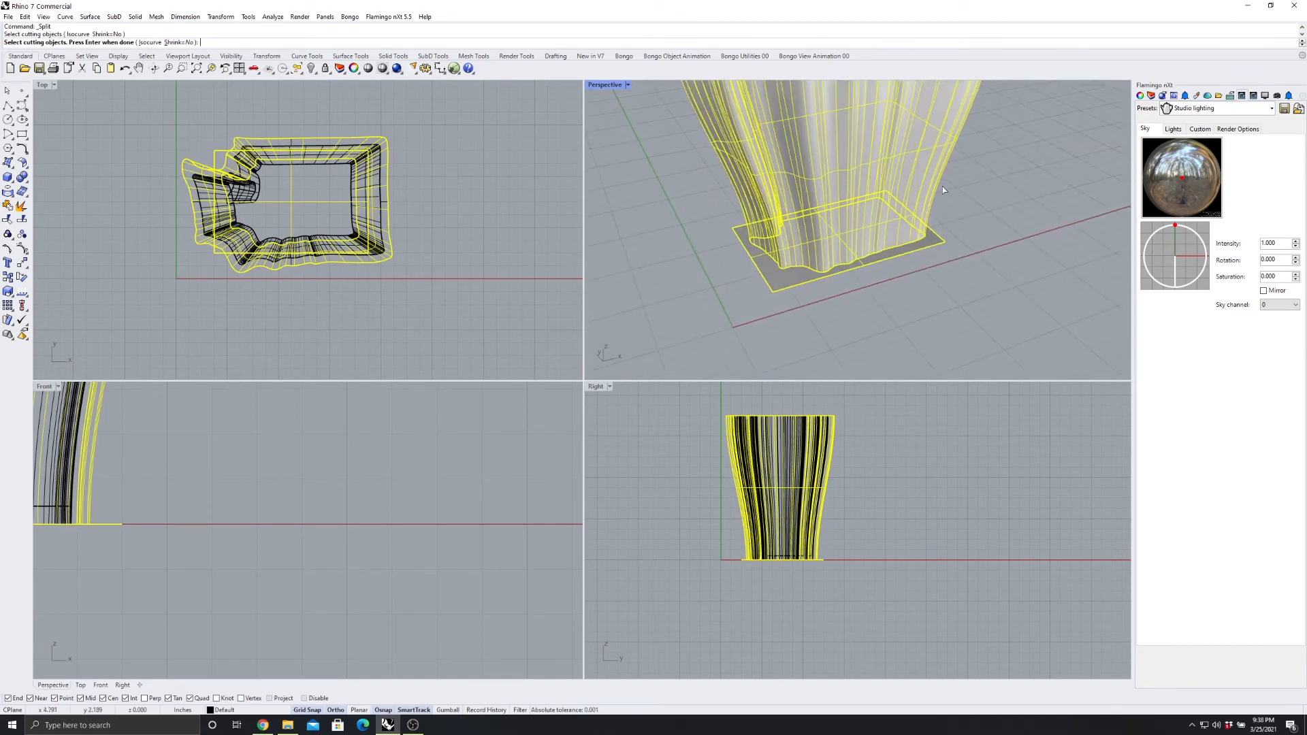
pyautogui.press('Return')
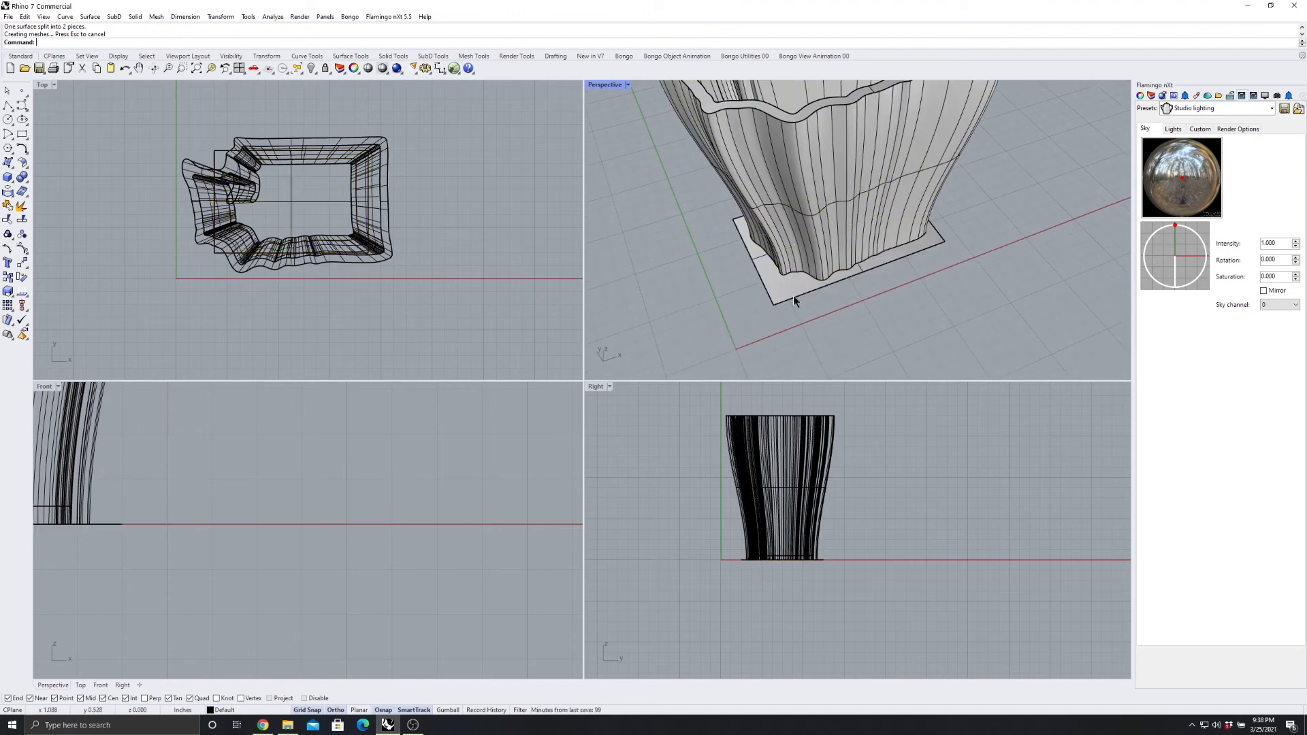
# Delete the part of the base surface outside the outer wall and inspect the trimmed bottom from below
pyautogui.click(793, 295)
pyautogui.press('Delete')
pyautogui.moveTo(789, 291); pyautogui.dragTo(1023, 160, button='right')
pyautogui.scroll(4, 908, 219)
pyautogui.moveTo(908, 219); pyautogui.dragTo(909, 248, button='right')
pyautogui.scroll(-5, 842, 176)
pyautogui.scroll(5, 842, 179)
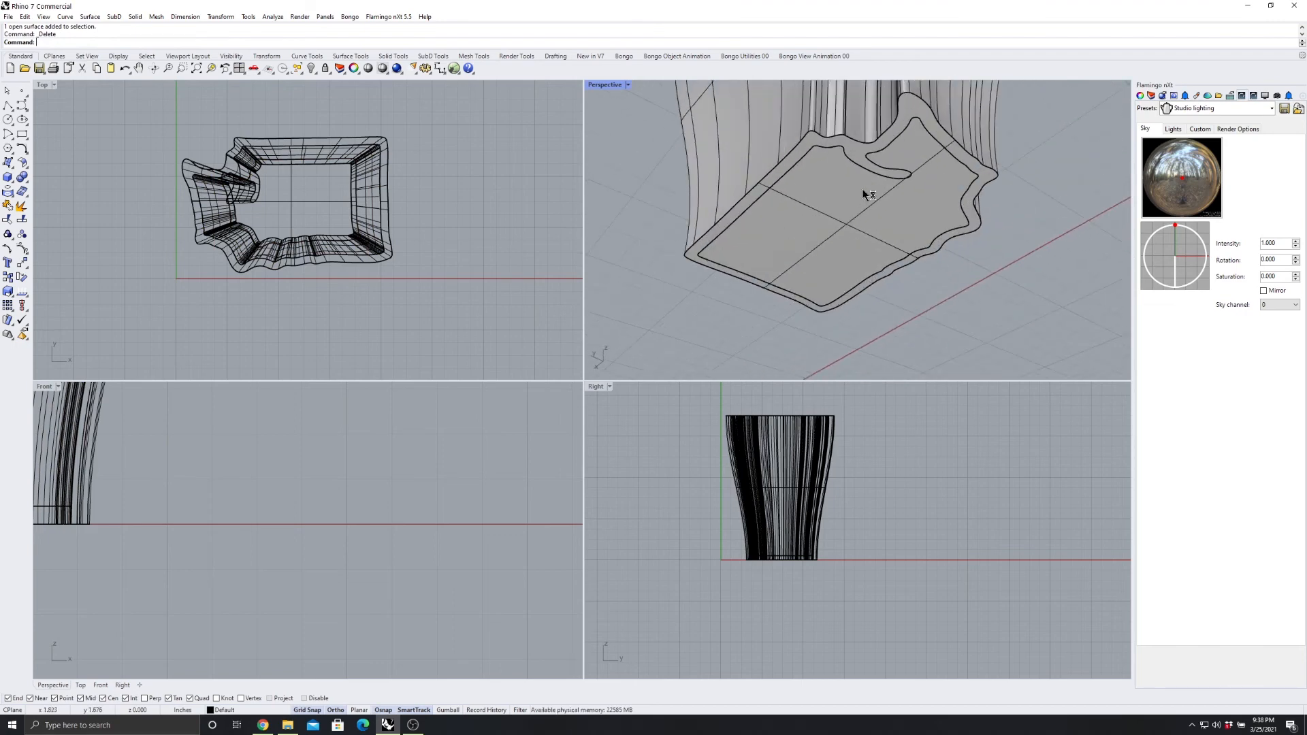
# Move the trimmed bottom surface out from under the container to expose the lower end of the inner wall
pyautogui.moveTo(825, 222); pyautogui.dragTo(1013, 311)
pyautogui.moveTo(969, 310); pyautogui.dragTo(893, 244, button='right')
pyautogui.scroll(5, 973, 222)
pyautogui.moveTo(886, 192); pyautogui.dragTo(898, 237, button='right')
# Split the inner wall with the inside floor surface and delete the wall strip below the floor
pyautogui.click(905, 199)
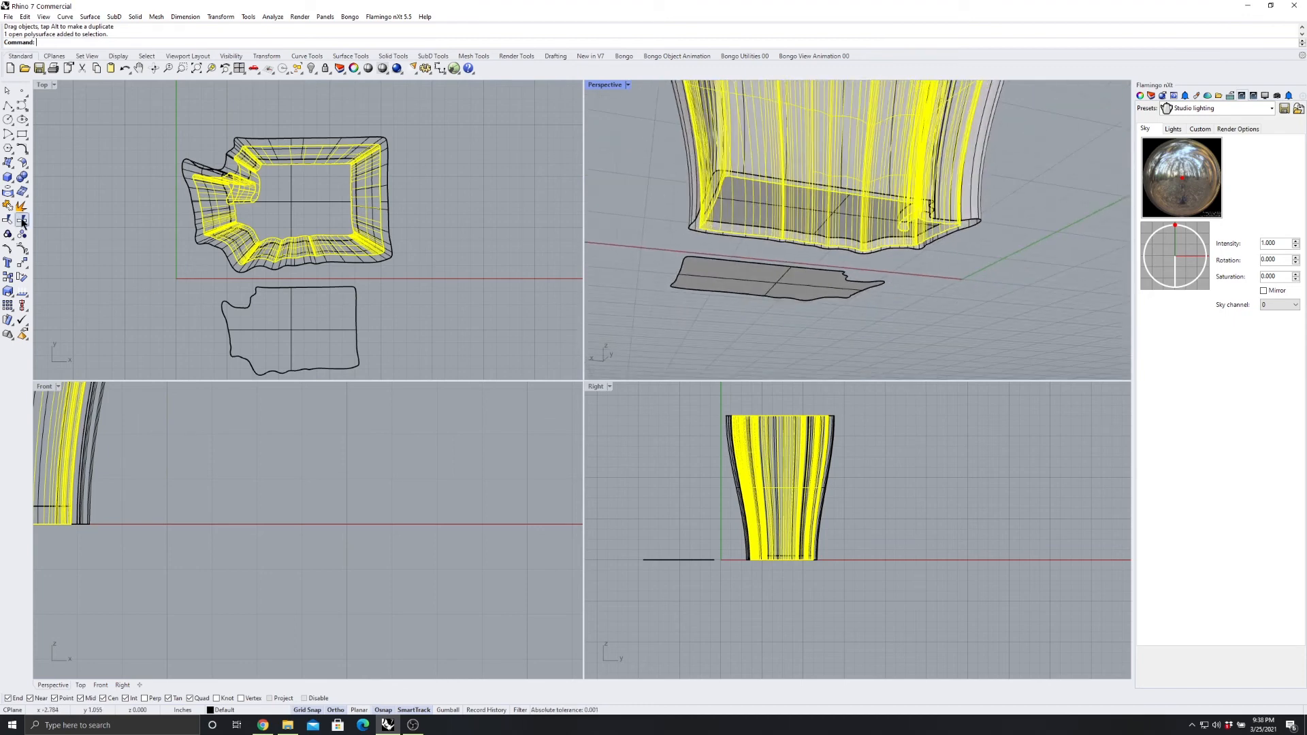
pyautogui.moveTo(608, 276); pyautogui.dragTo(849, 208, button='right')
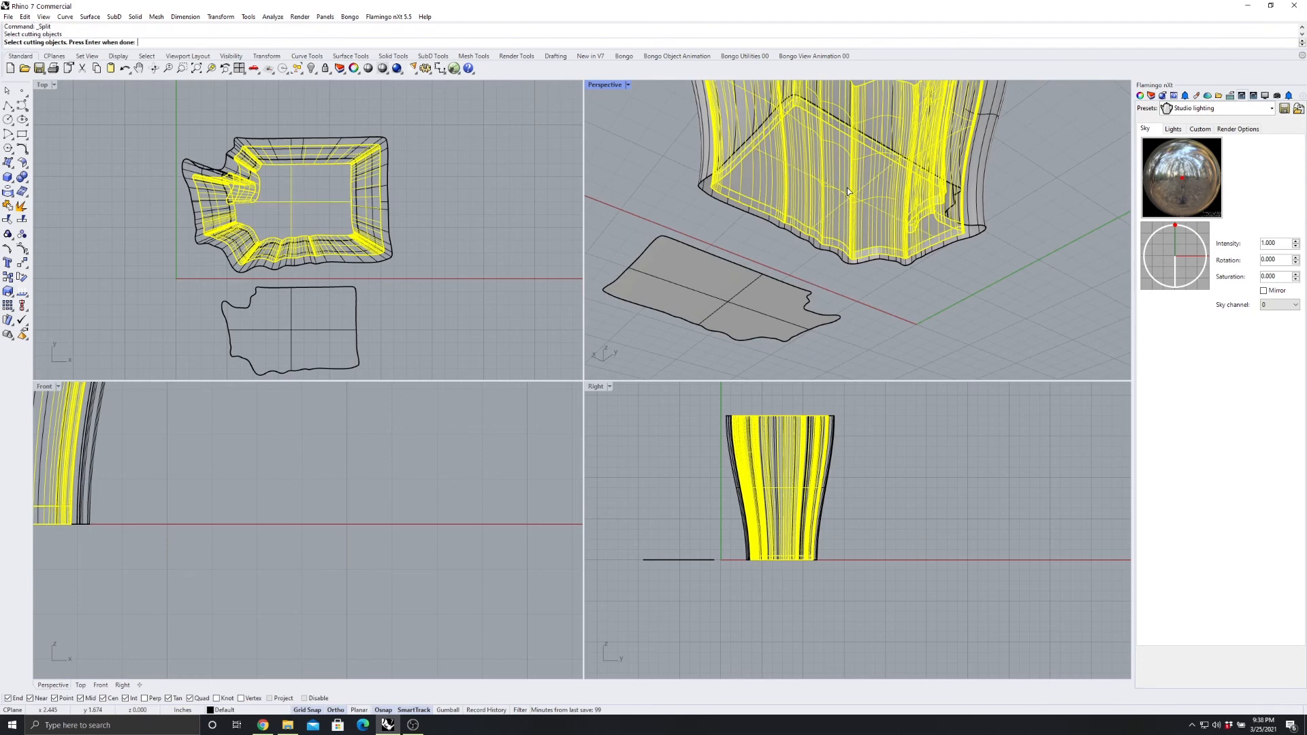
pyautogui.moveTo(852, 194); pyautogui.dragTo(916, 276, button='right')
pyautogui.click(880, 286)
pyautogui.scroll(5, 854, 262)
pyautogui.click(847, 211)
pyautogui.press('Delete')
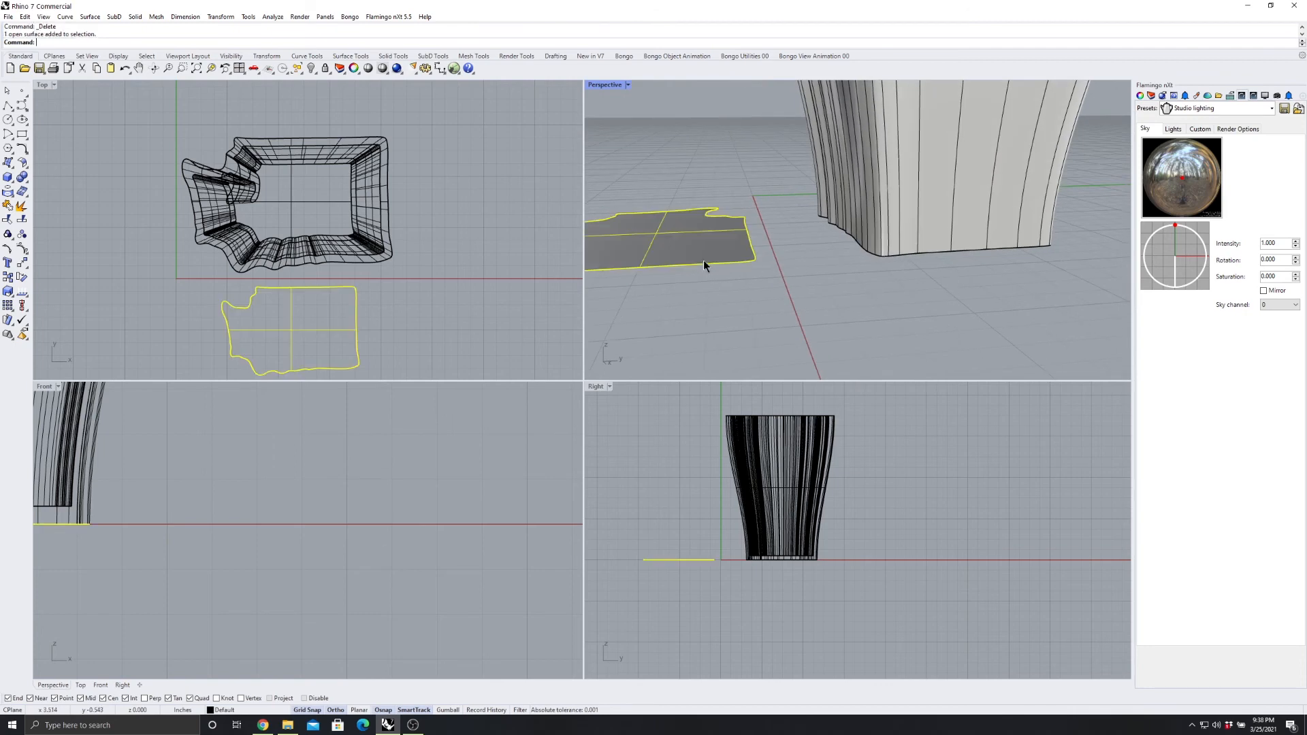
# Move the bottom surface back into its original place at the base of the outer wall
pyautogui.moveTo(678, 254); pyautogui.dragTo(883, 247)
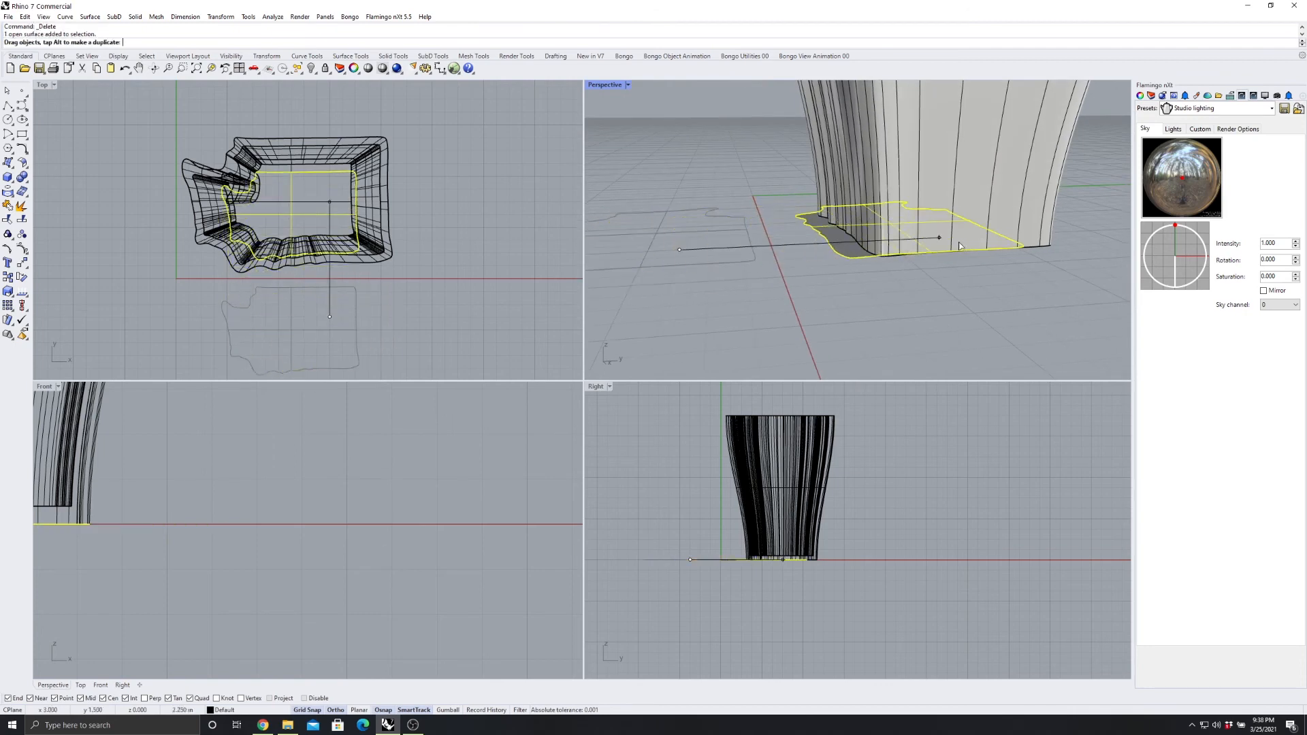
pyautogui.moveTo(971, 248); pyautogui.dragTo(823, 88, button='right')
pyautogui.moveTo(838, 257); pyautogui.dragTo(843, 212, button='right')
# Join the outer wall, inner wall, top rim, inside floor and bottom surface into one closed polysurface
pyautogui.scroll(-4, 843, 212)
pyautogui.keyDown('shift'); pyautogui.click(821, 162); pyautogui.keyUp('shift')
pyautogui.moveTo(821, 162); pyautogui.dragTo(938, 182, button='right')
pyautogui.keyDown('shift'); pyautogui.click(826, 158); pyautogui.keyUp('shift')
pyautogui.scroll(4, 971, 155)
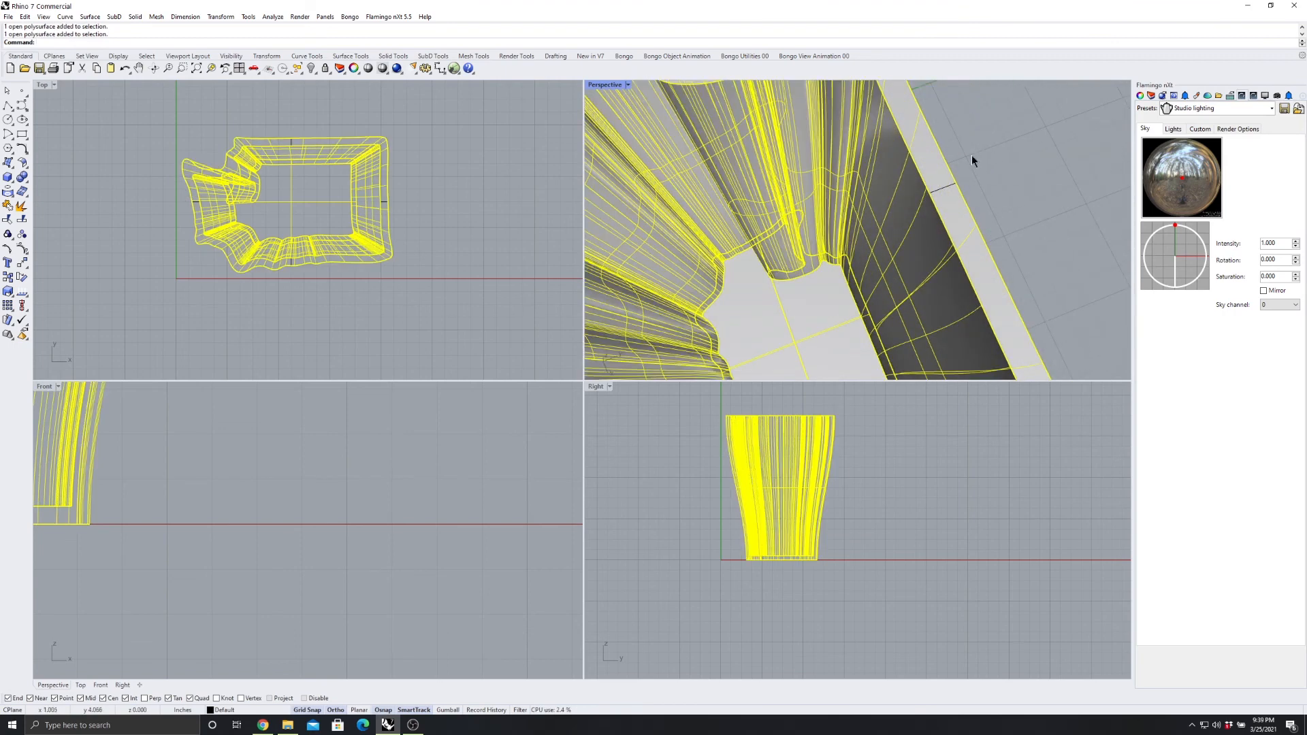
pyautogui.scroll(3, 944, 190)
pyautogui.keyDown('shift'); pyautogui.click(941, 185); pyautogui.keyUp('shift')
pyautogui.scroll(-10, 938, 182)
pyautogui.moveTo(865, 158); pyautogui.dragTo(911, 124, button='right')
pyautogui.scroll(7, 825, 135)
pyautogui.moveTo(814, 203); pyautogui.dragTo(809, 231, button='right')
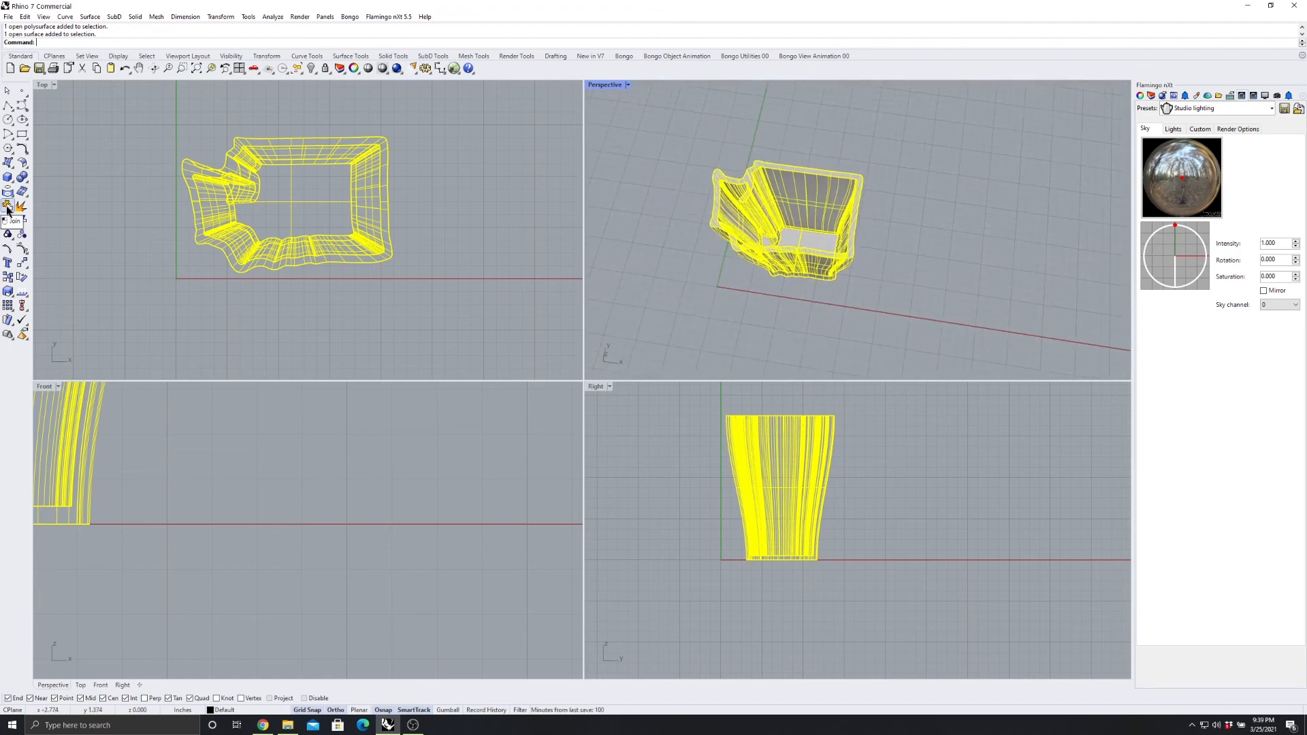
# Move the joined container aside to check what lies beneath it, and return it to its original position
pyautogui.moveTo(752, 202); pyautogui.dragTo(937, 231)
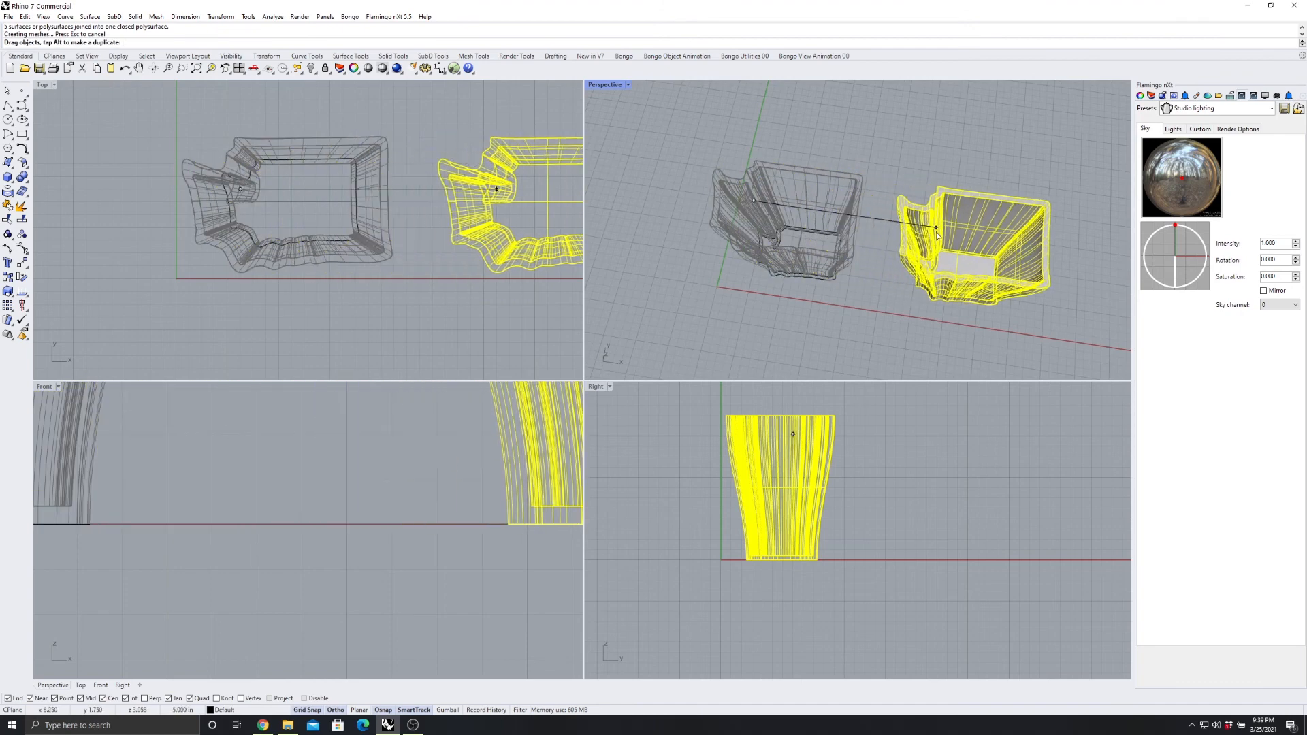
pyautogui.moveTo(814, 239); pyautogui.dragTo(783, 259, button='right')
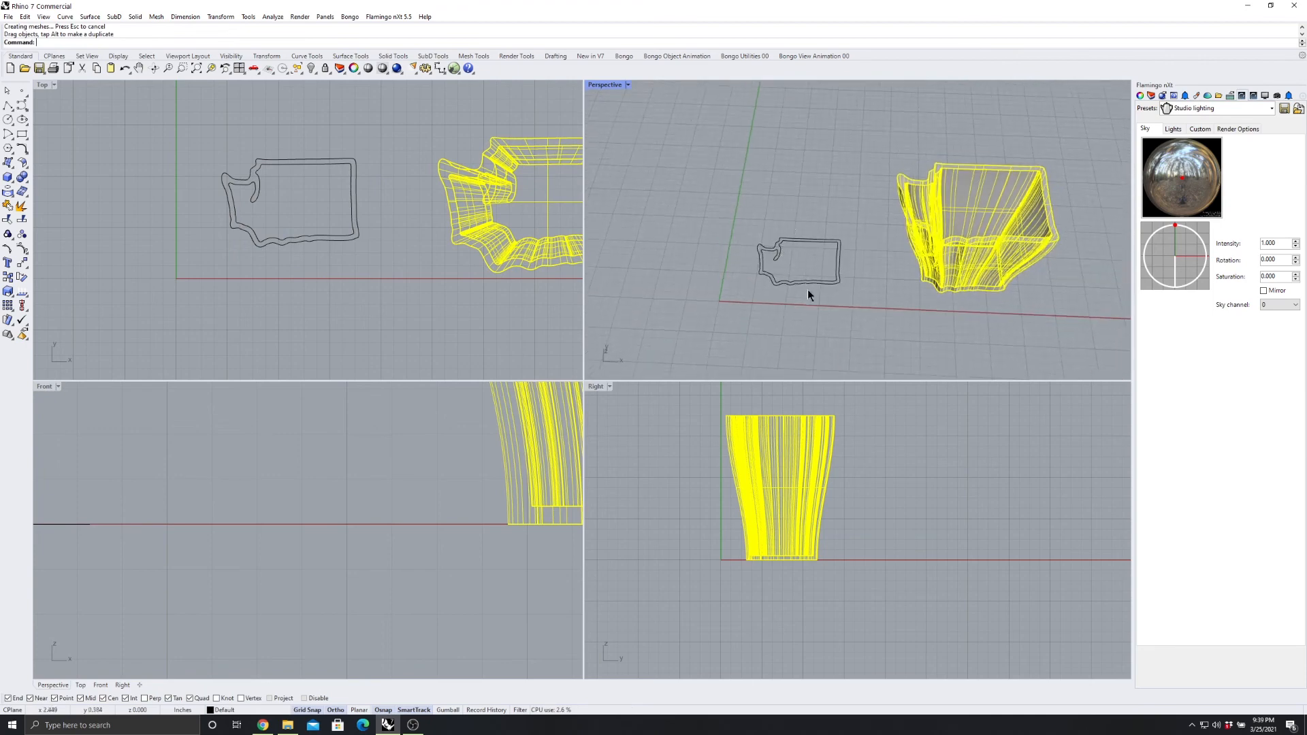
pyautogui.click(871, 238)
pyautogui.scroll(4, 933, 293)
pyautogui.moveTo(930, 293); pyautogui.dragTo(975, 251, button='right')
pyautogui.moveTo(982, 282); pyautogui.dragTo(721, 263)
pyautogui.scroll(-4, 794, 222)
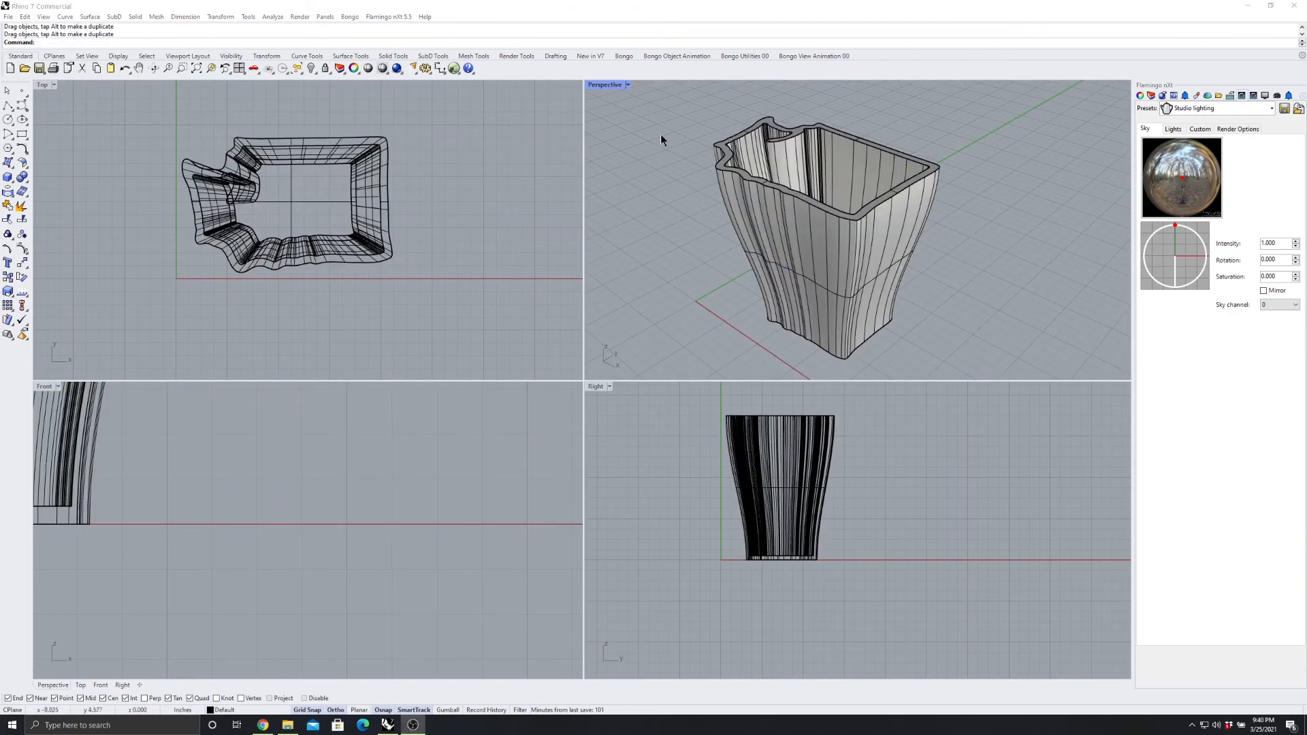
# Maximize the perspective view and examine the container's rim, interior floor and underside
pyautogui.doubleClick(605, 85)
pyautogui.moveTo(659, 181); pyautogui.dragTo(774, 295, button='right')
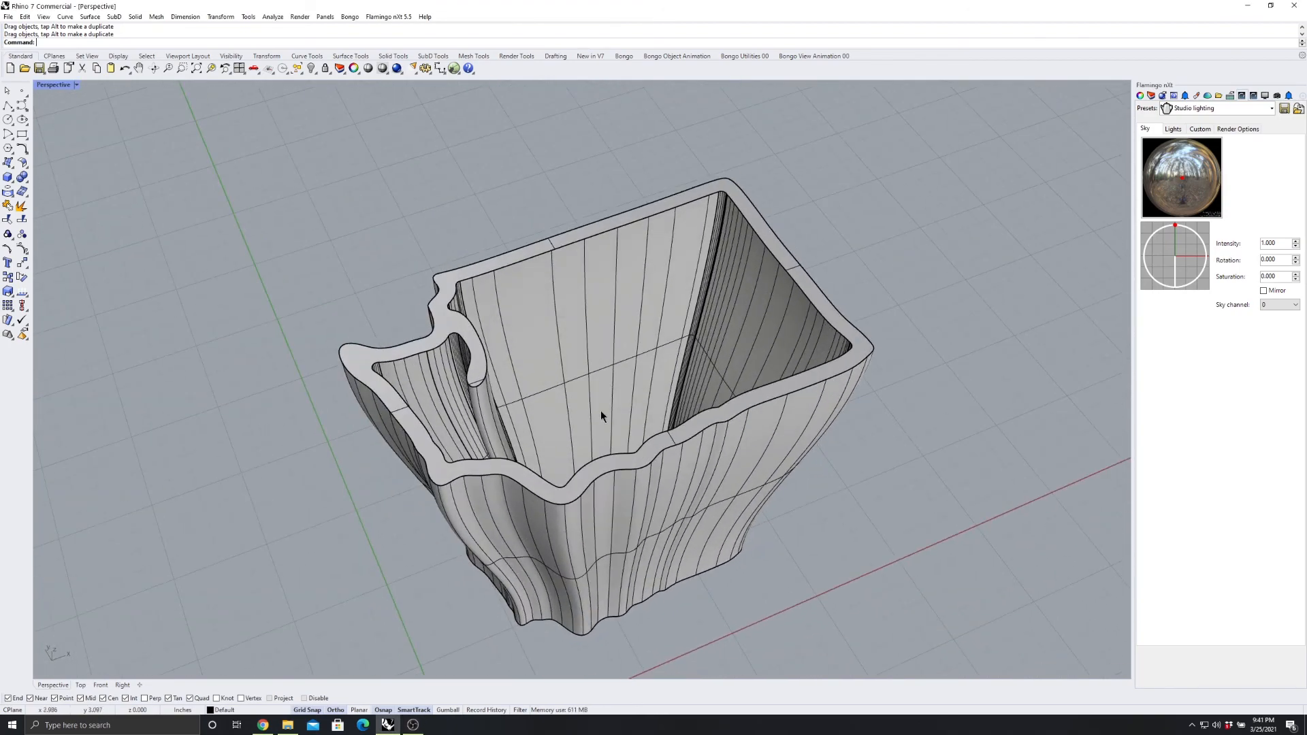
pyautogui.moveTo(602, 416); pyautogui.dragTo(657, 367, button='right')
pyautogui.moveTo(741, 393); pyautogui.dragTo(758, 271, button='right')
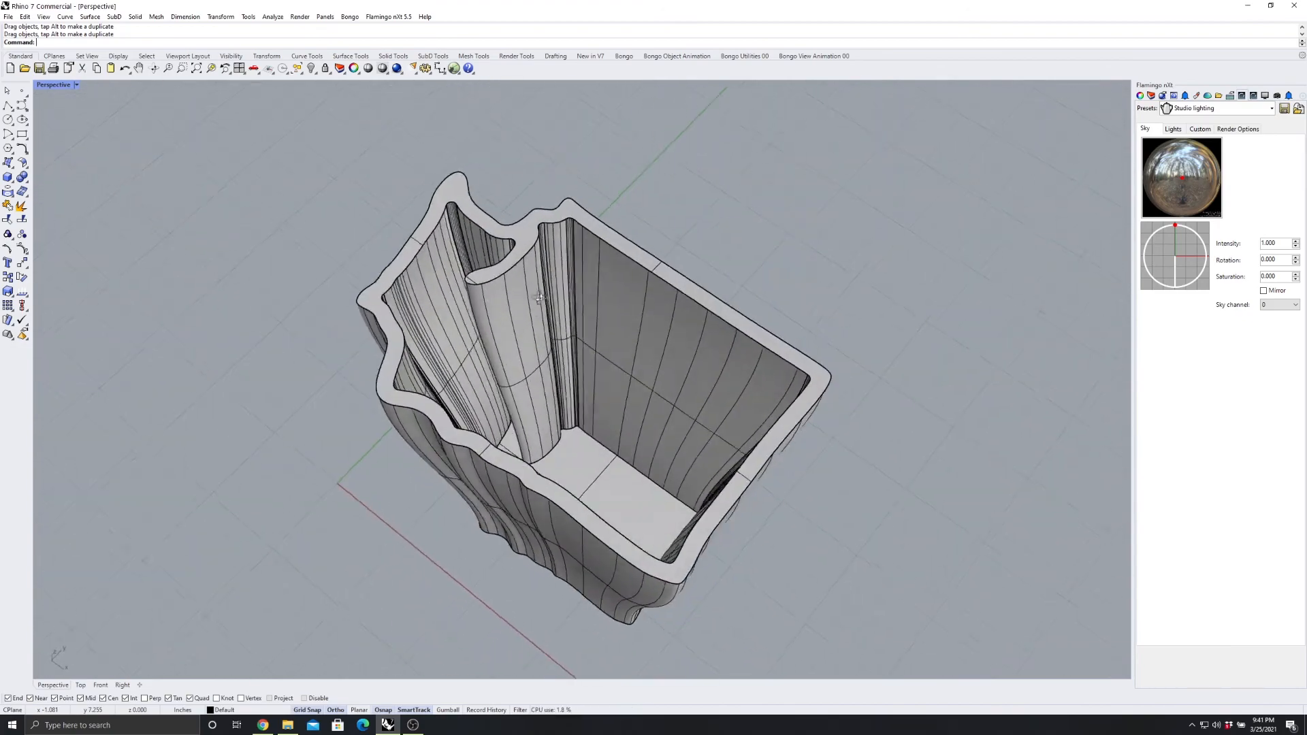
pyautogui.moveTo(519, 327); pyautogui.dragTo(326, 115, button='right')
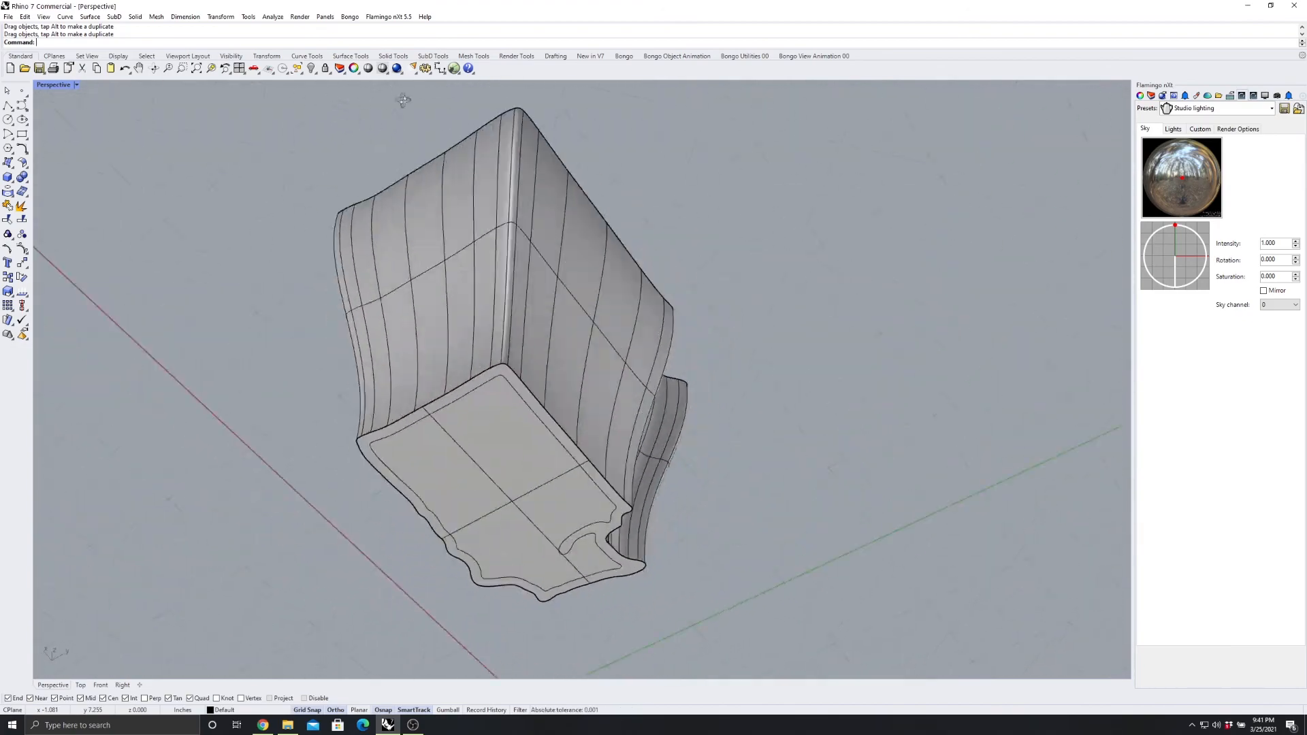
# Delete the two leftover Washington outline curves at the container's base and review the finished solid
pyautogui.moveTo(403, 100); pyautogui.dragTo(480, 143, button='right')
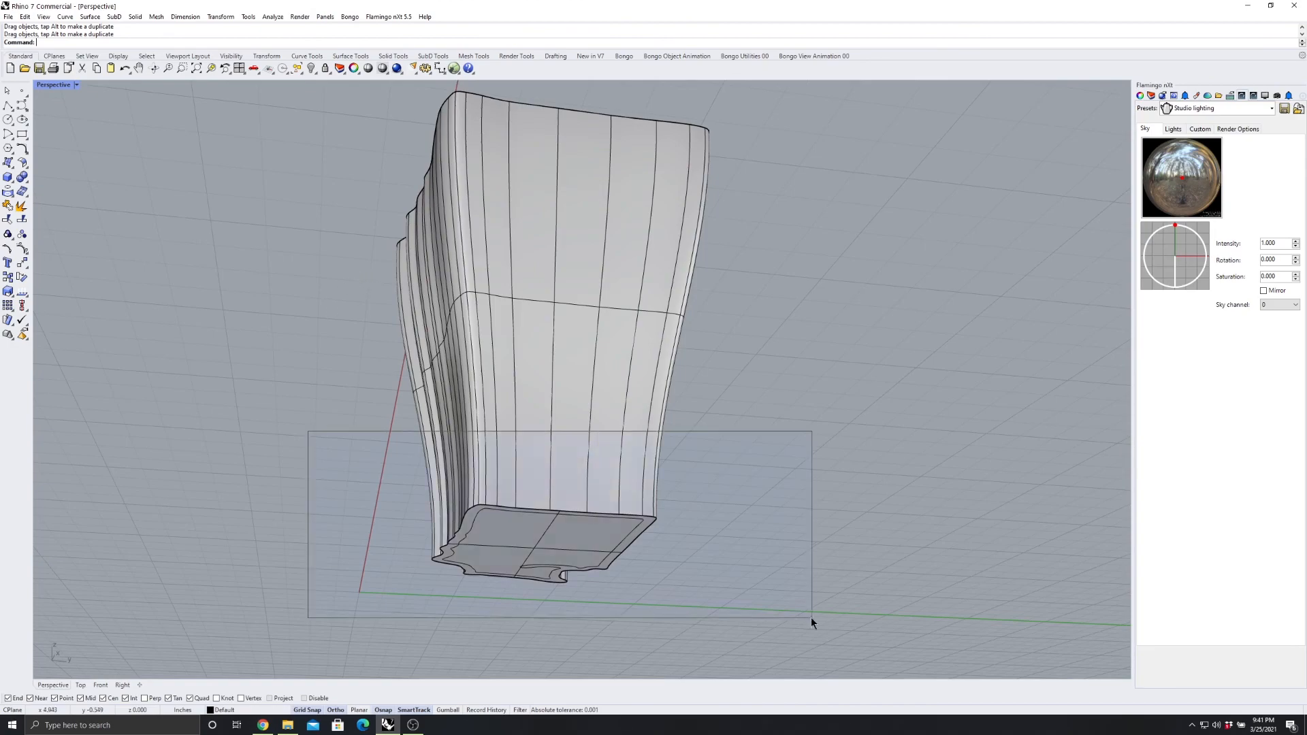
pyautogui.press('Delete')
pyautogui.moveTo(806, 604); pyautogui.dragTo(218, 663, button='right')
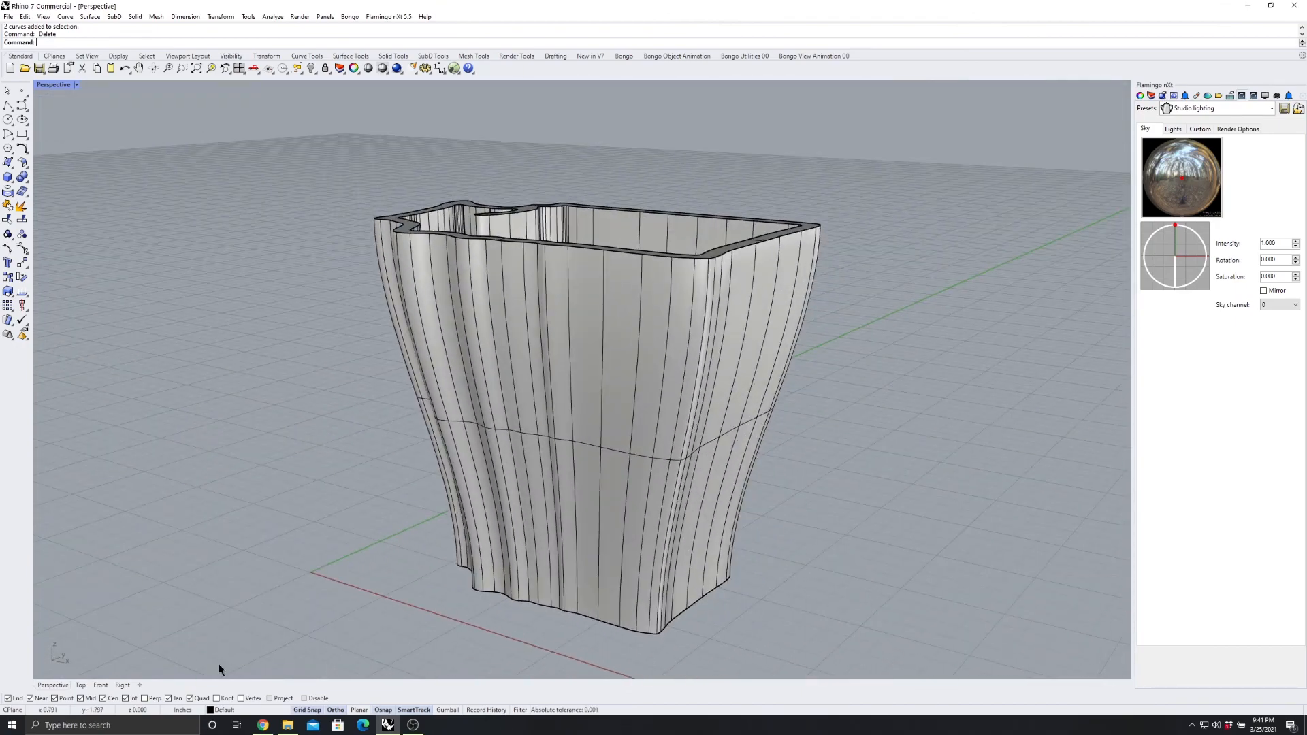
pyautogui.moveTo(313, 320); pyautogui.dragTo(673, 281, button='right')
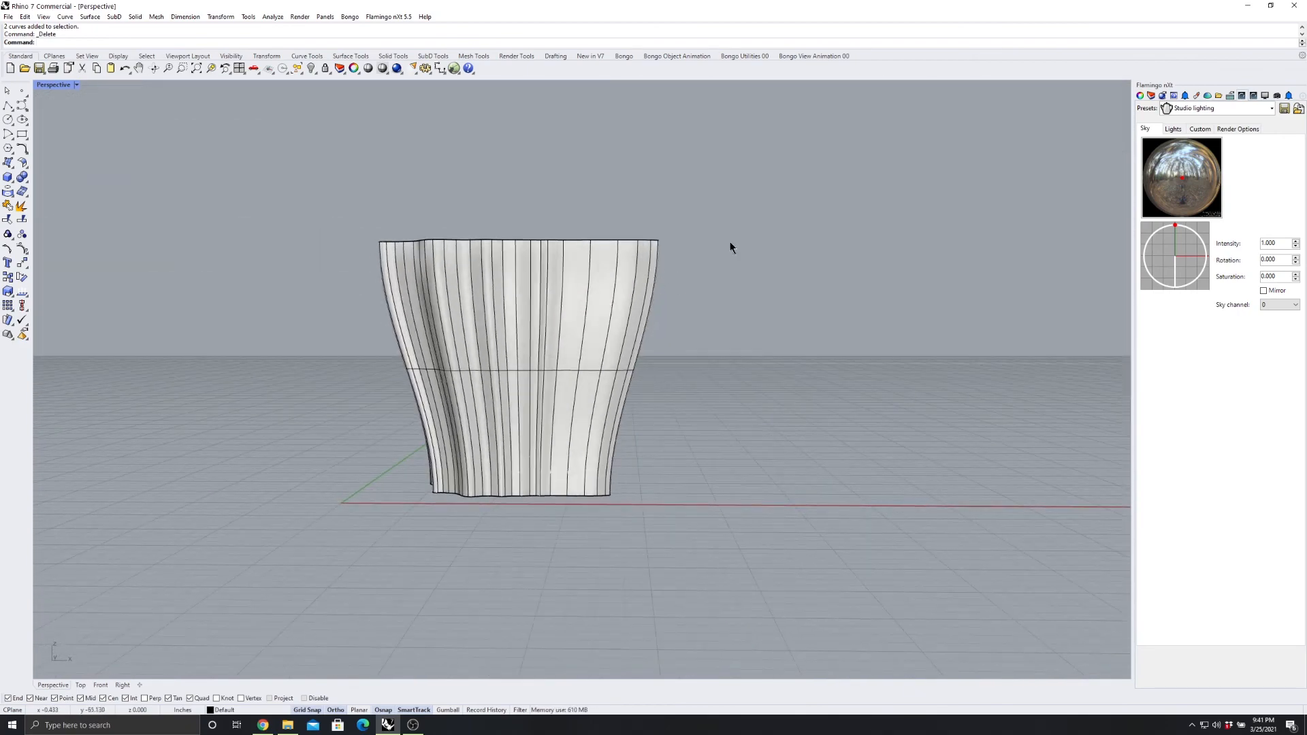
# Inspect the finished Washington-shaped container from several sides and from above, checking its curved outer walls, rim and interior floor
pyautogui.moveTo(627, 345); pyautogui.dragTo(642, 385, button='right')
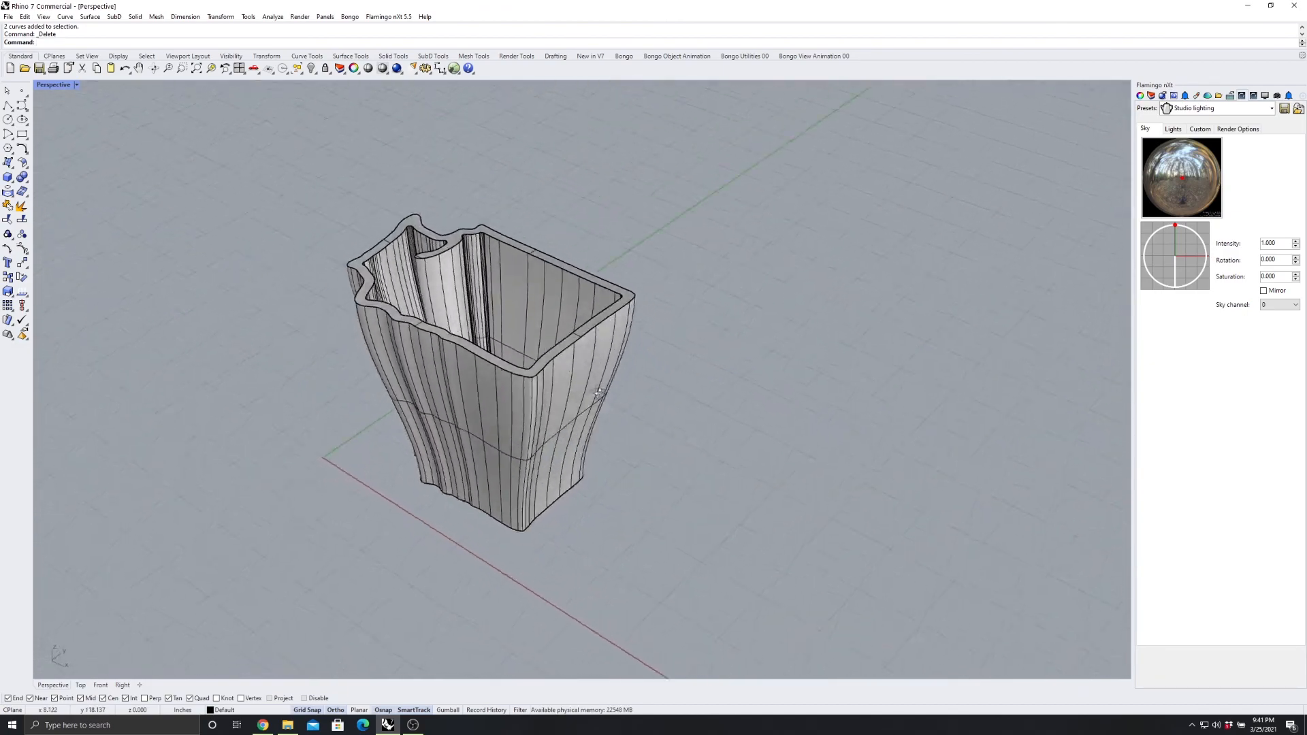
pyautogui.moveTo(667, 460); pyautogui.dragTo(649, 377, button='right')
pyautogui.moveTo(735, 380); pyautogui.dragTo(686, 383, button='right')
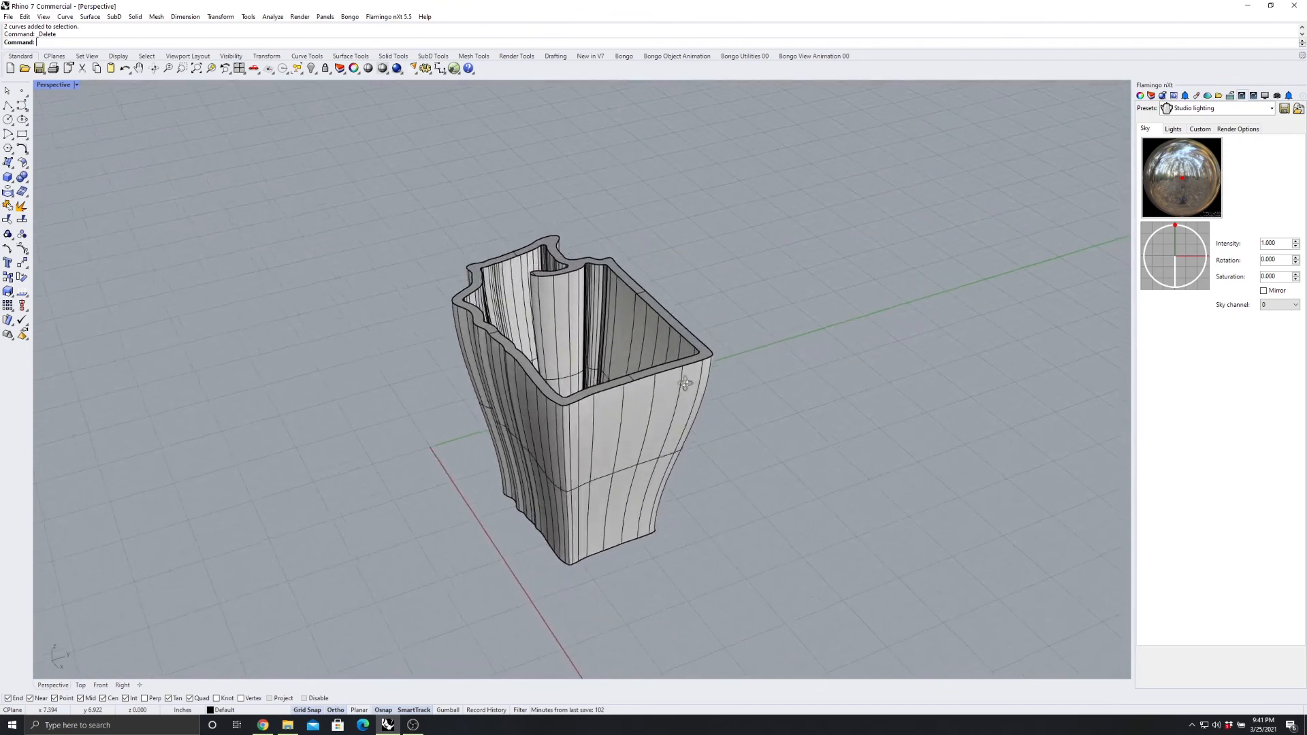
pyautogui.moveTo(722, 464); pyautogui.dragTo(774, 418, button='right')
pyautogui.moveTo(716, 384); pyautogui.dragTo(869, 369, button='right')
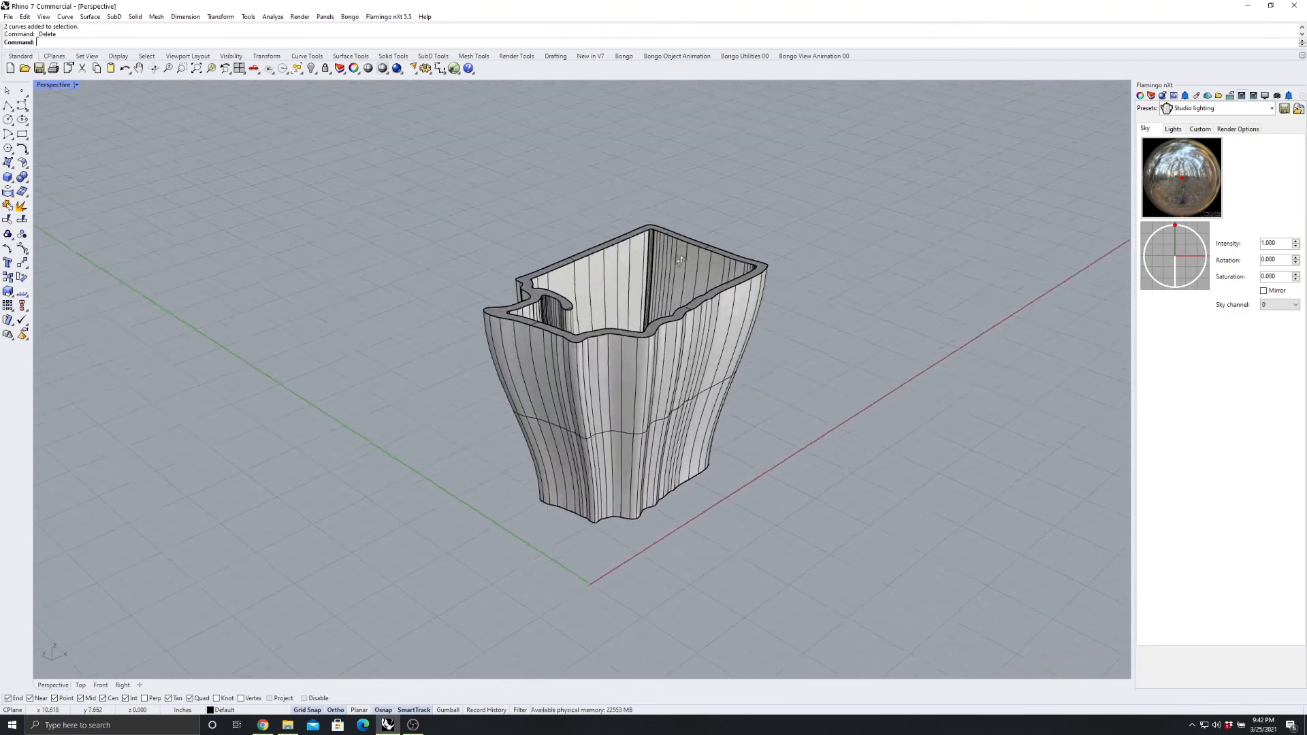
pyautogui.moveTo(688, 284); pyautogui.dragTo(688, 317, button='right')
pyautogui.scroll(3, 630, 305)
pyautogui.scroll(-2, 665, 365)
pyautogui.scroll(2, 615, 368)
pyautogui.scroll(-1, 611, 382)
pyautogui.scroll(1, 612, 371)
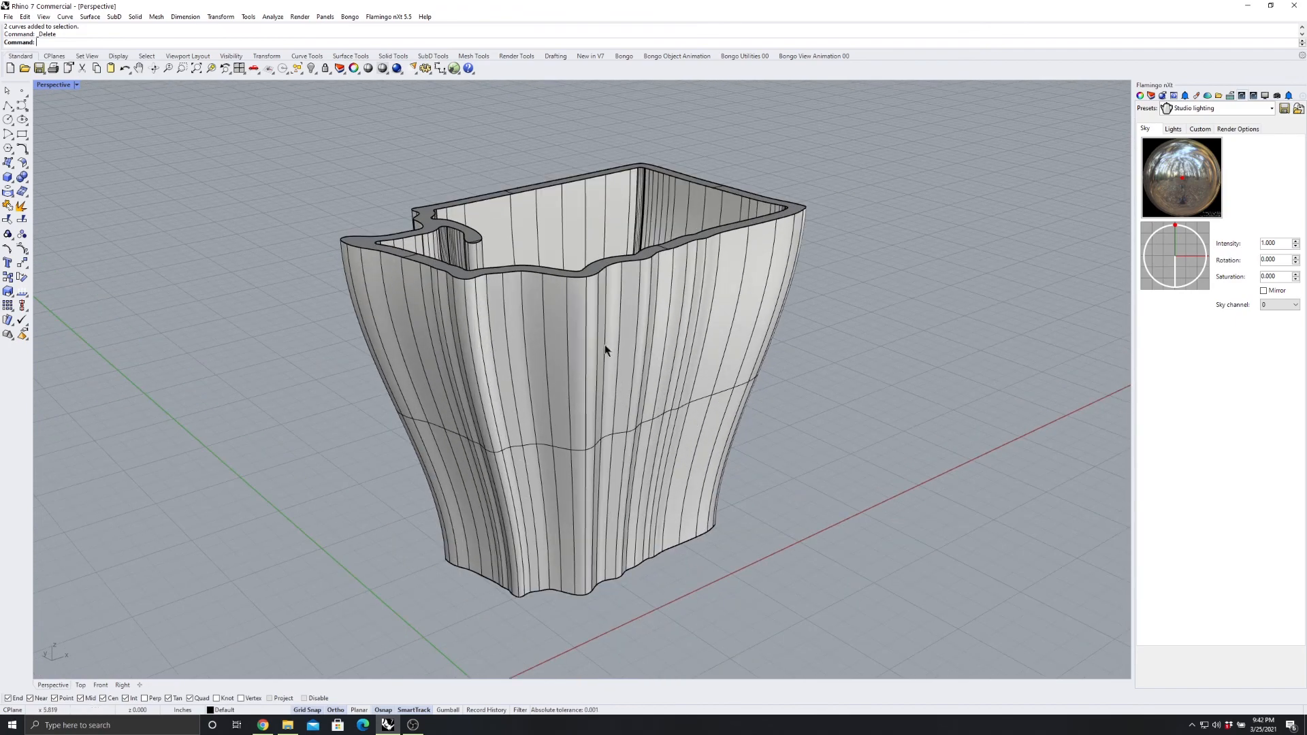
pyautogui.scroll(-1, 570, 294)
pyautogui.moveTo(604, 348); pyautogui.dragTo(640, 349, button='right')
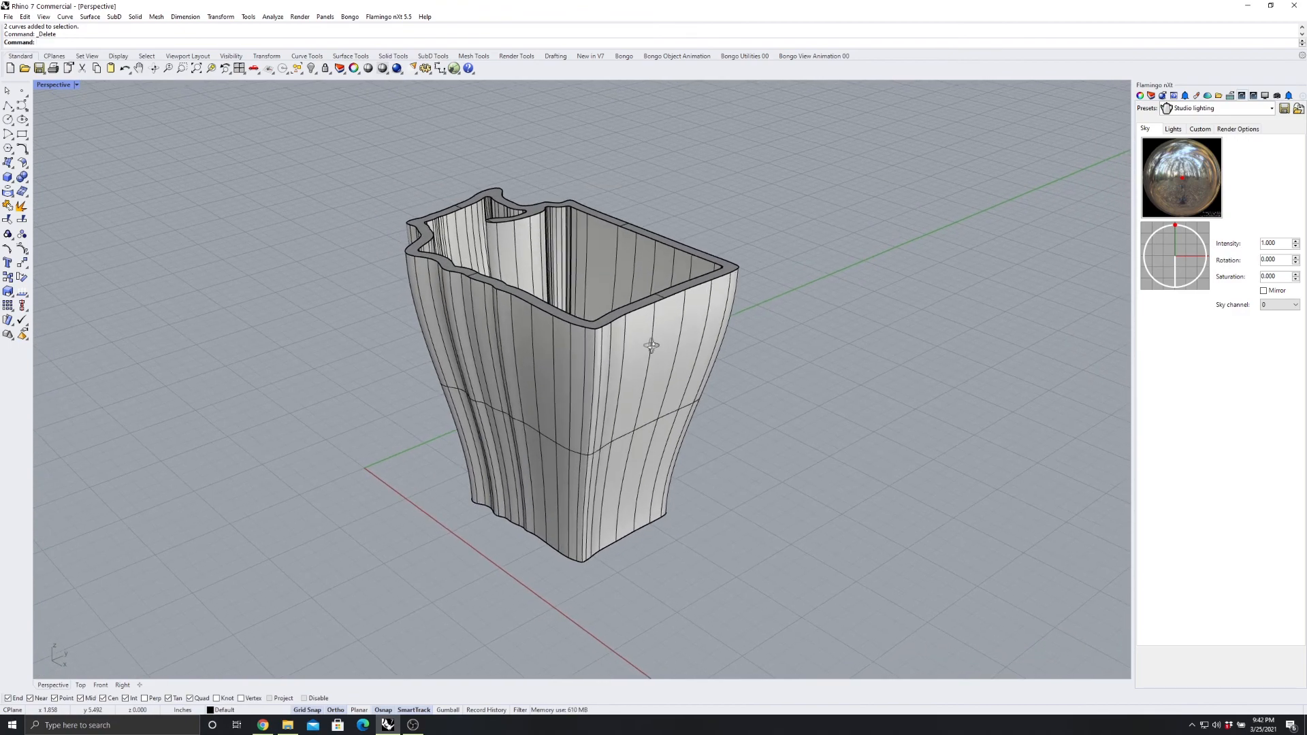
pyautogui.moveTo(657, 345); pyautogui.dragTo(720, 436, button='right')
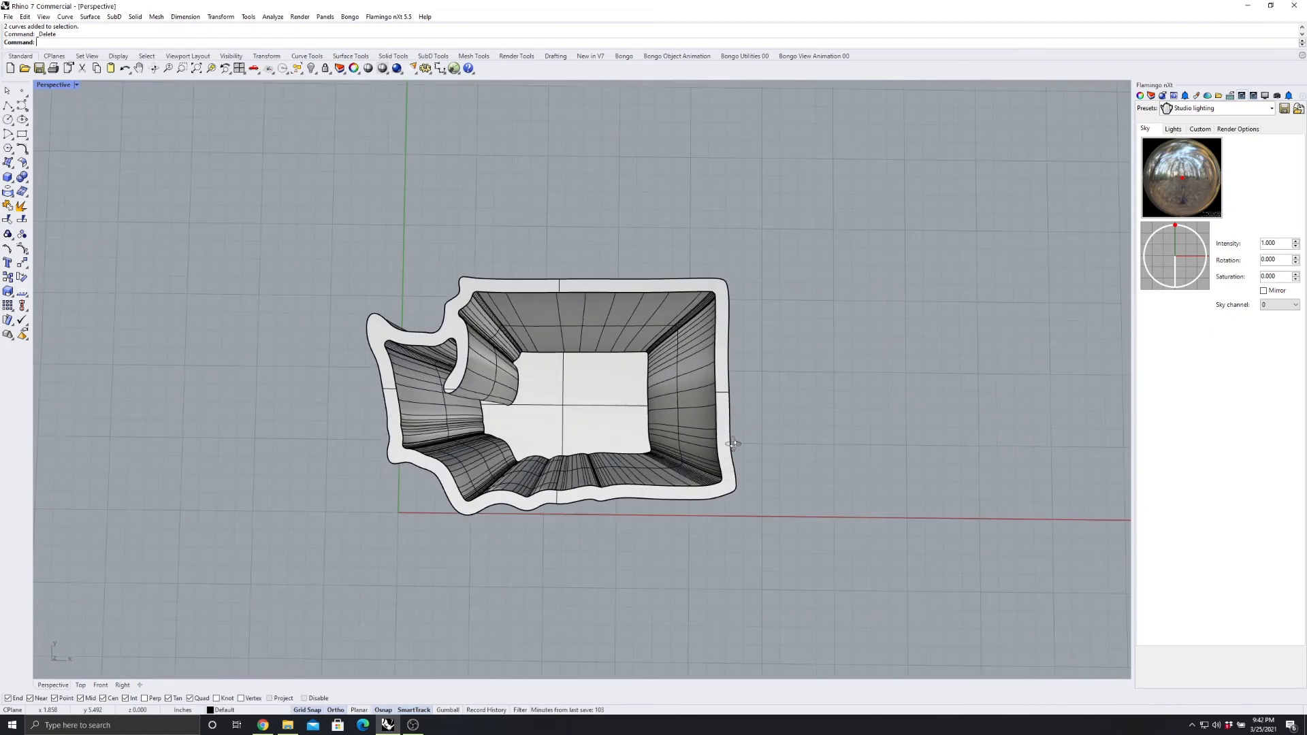